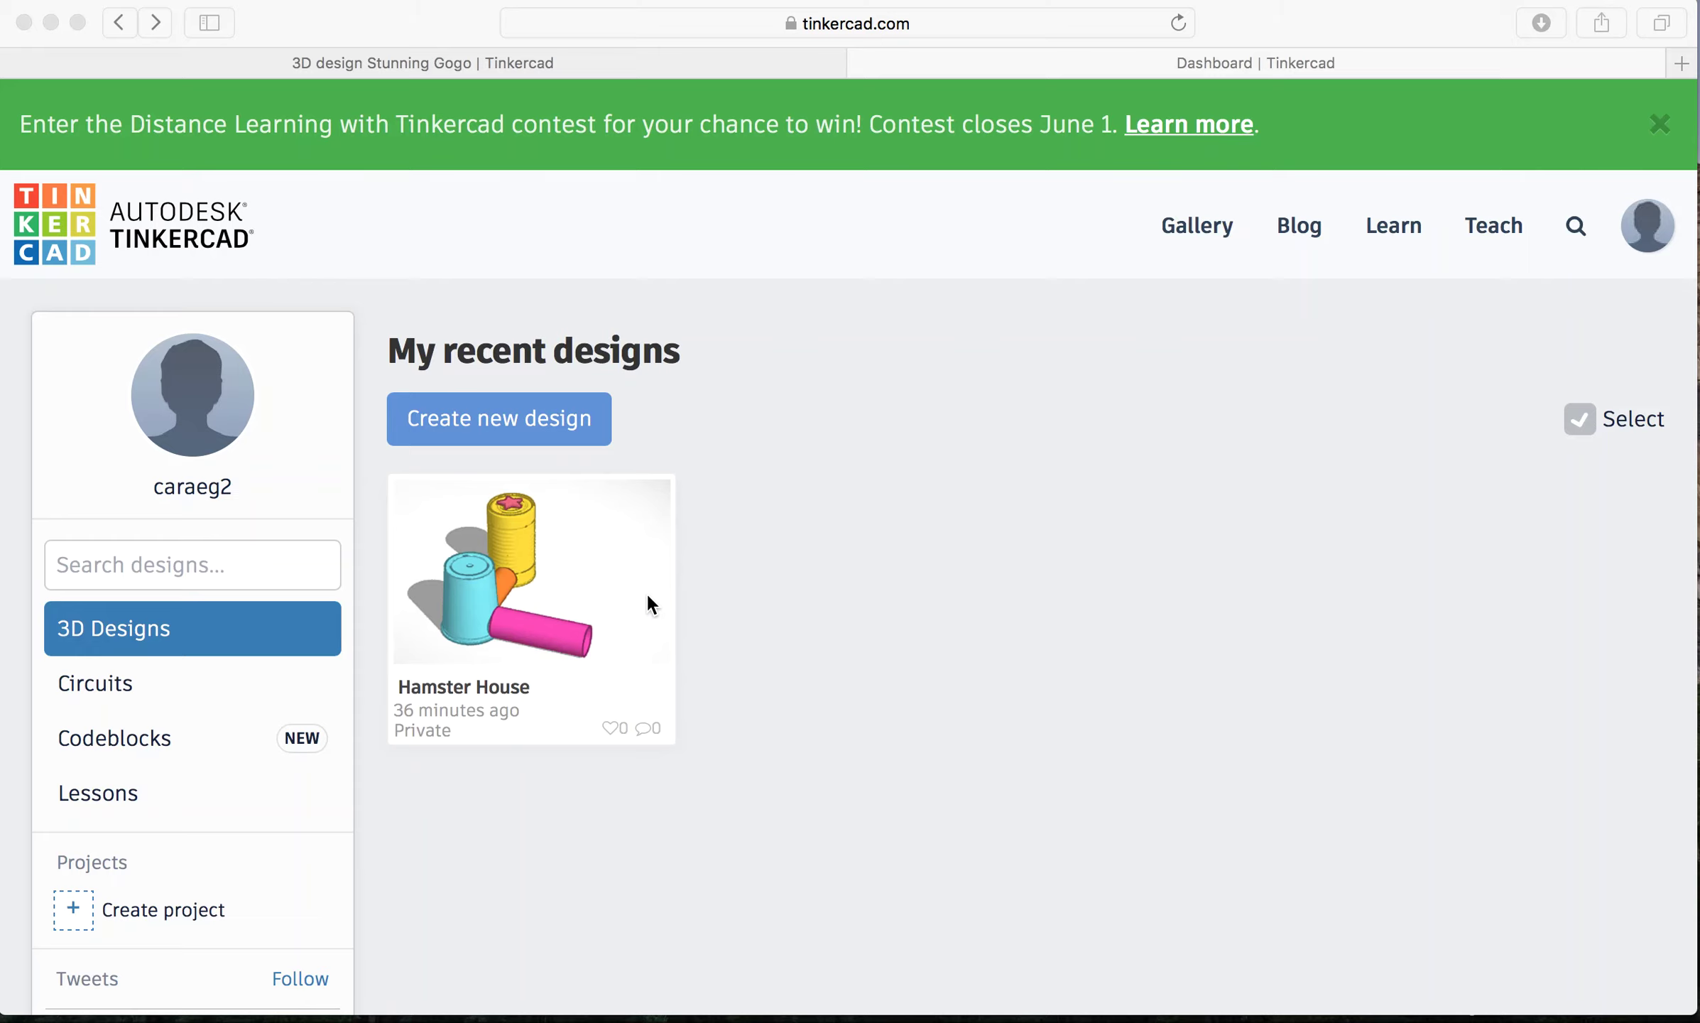
Step: Start a new blank design and snap the view cube to Front
scroll(802, 617, "down", 2)
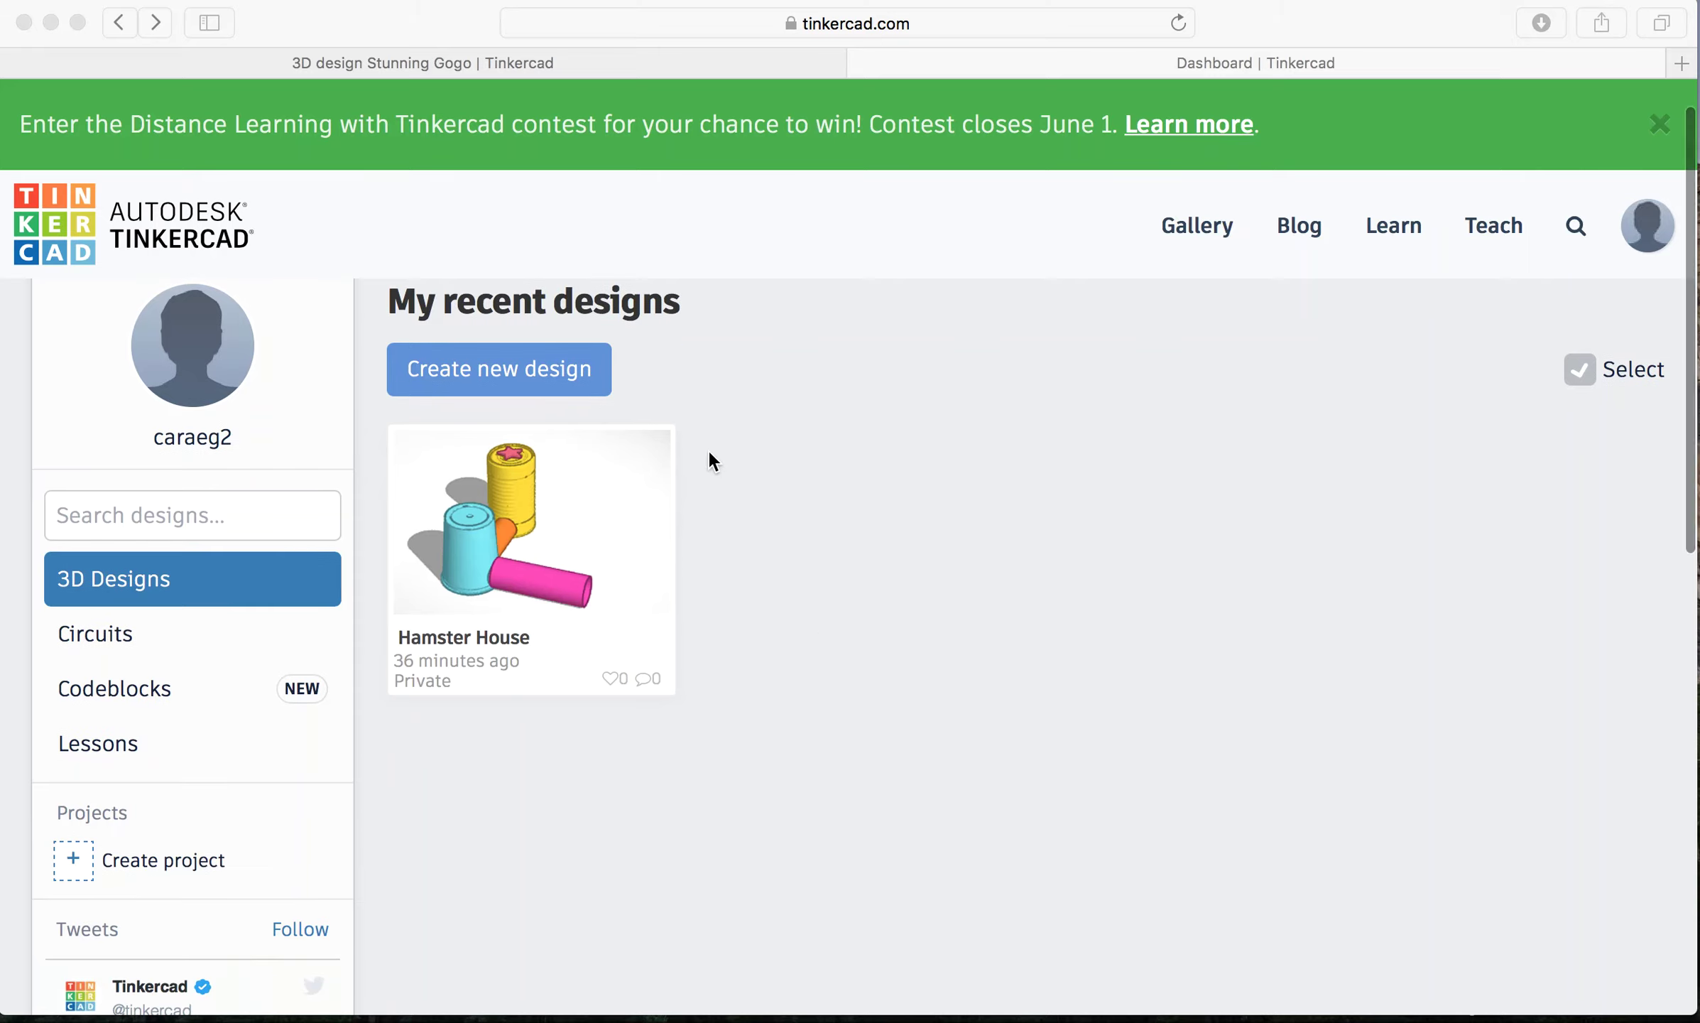
left_click(571, 373)
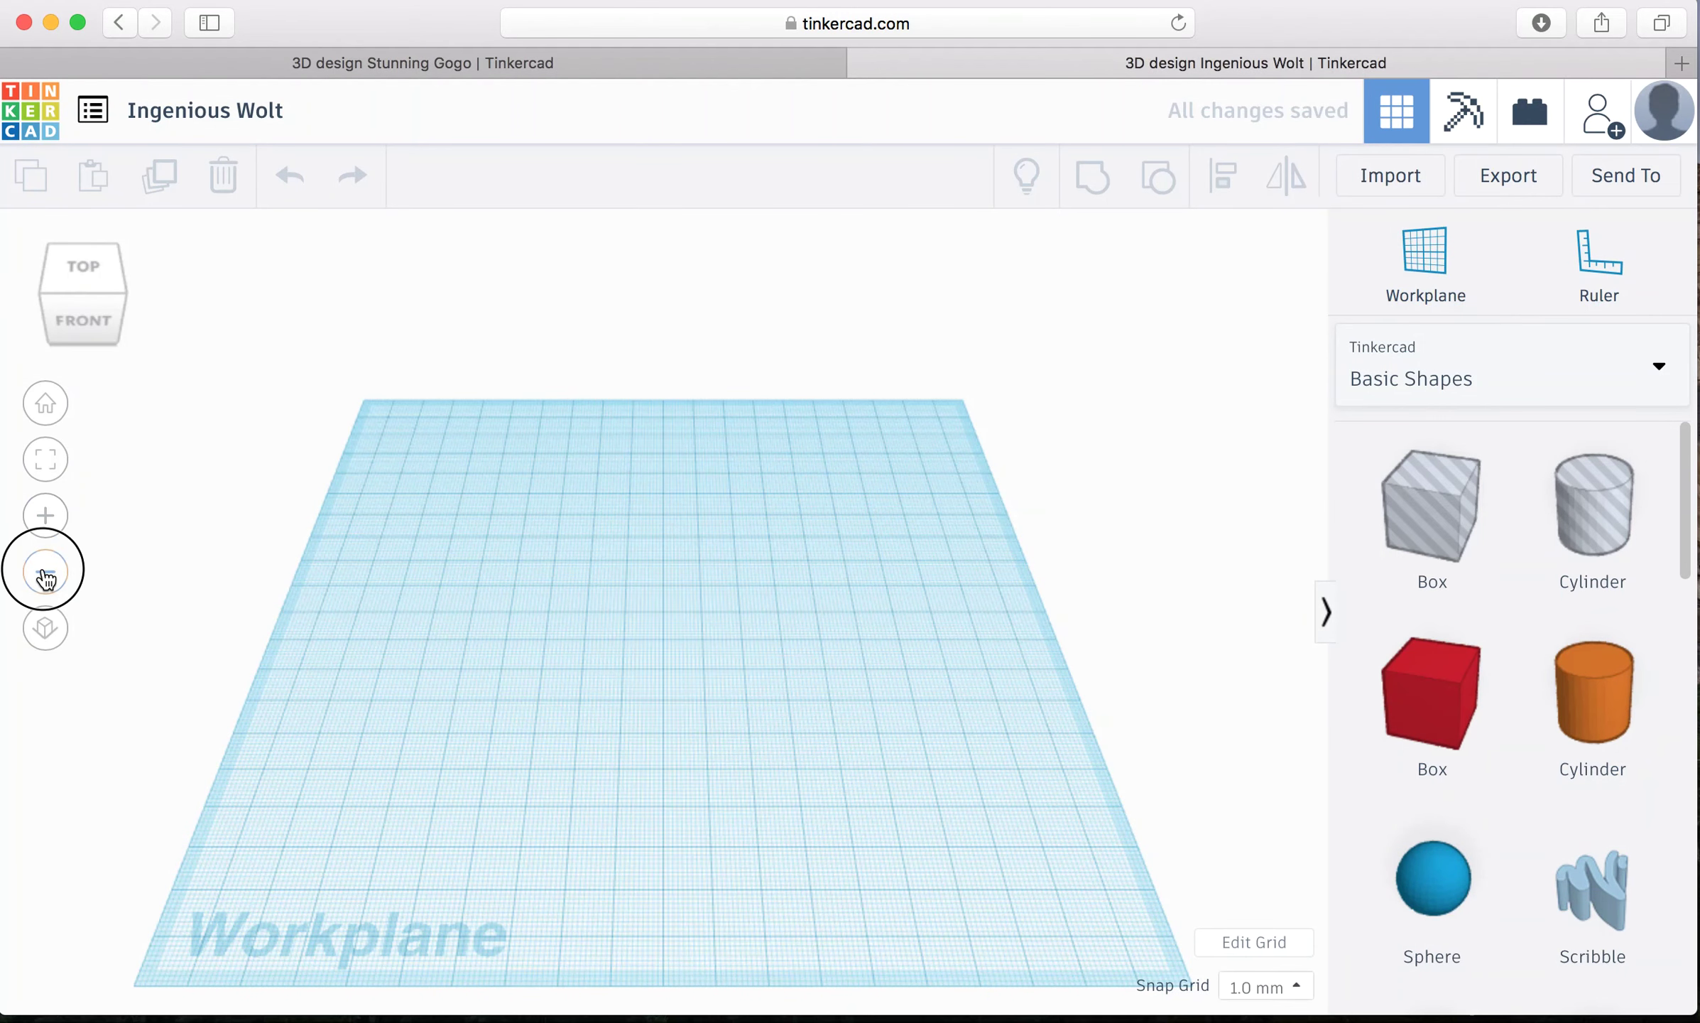
left_click_drag(87, 316, 85, 296)
left_click(79, 312)
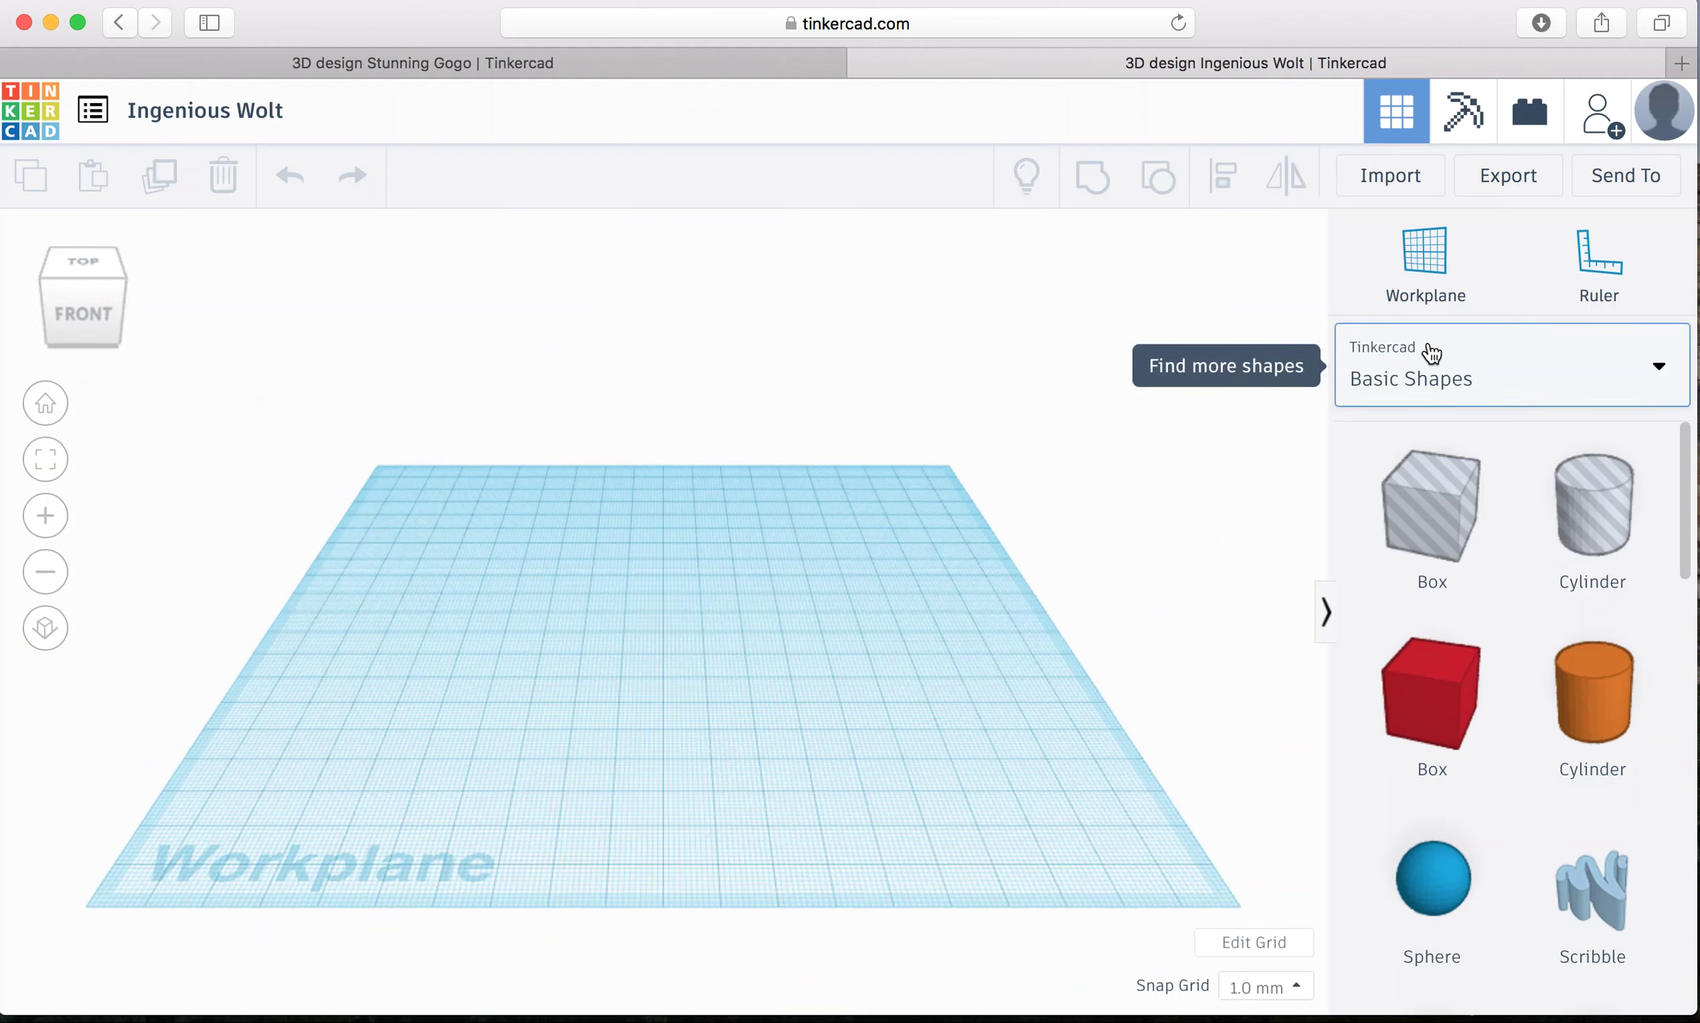
Step: Switch the shapes panel to the Making at home (NEW) library
left_click(1431, 351)
left_click(1477, 660)
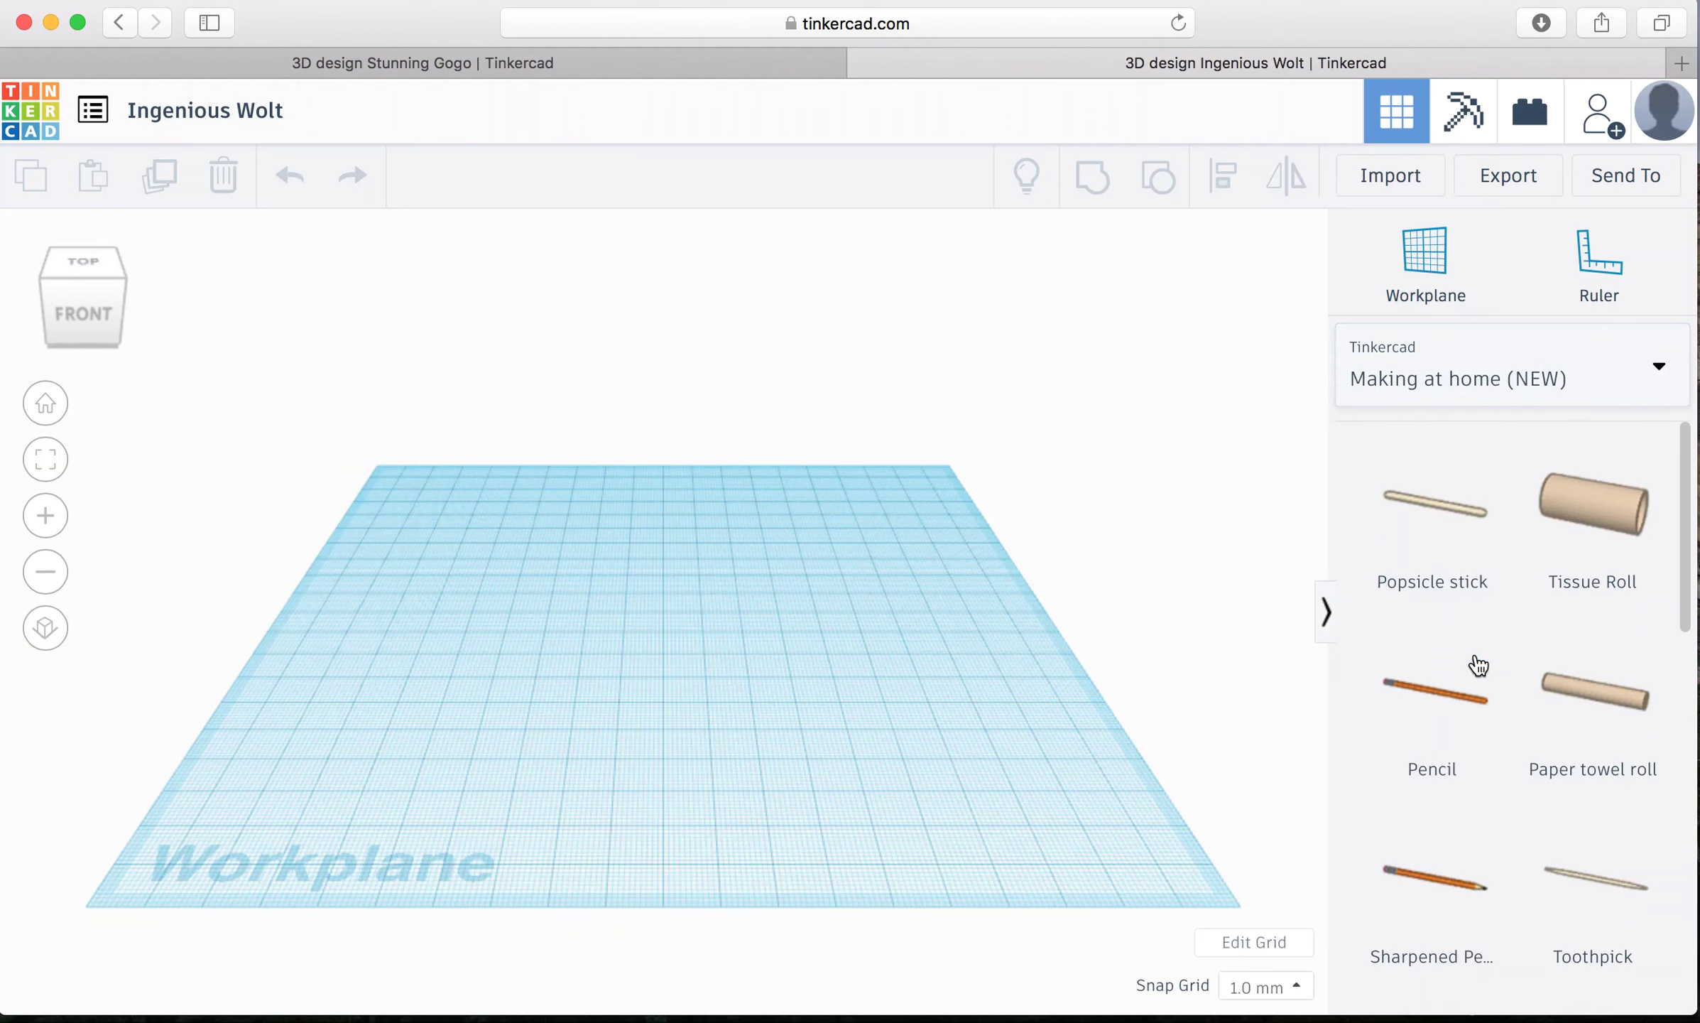
mouse_move(1688, 441)
left_mouse_down()
mouse_move(1655, 829)
mouse_move(1610, 431)
mouse_move(1584, 635)
left_mouse_up()
Step: Scroll the Making at home shapes until the Lg yogurt cup thumbnail shows
scroll(1551, 798, "up", 3)
scroll(1555, 740, "up", 5)
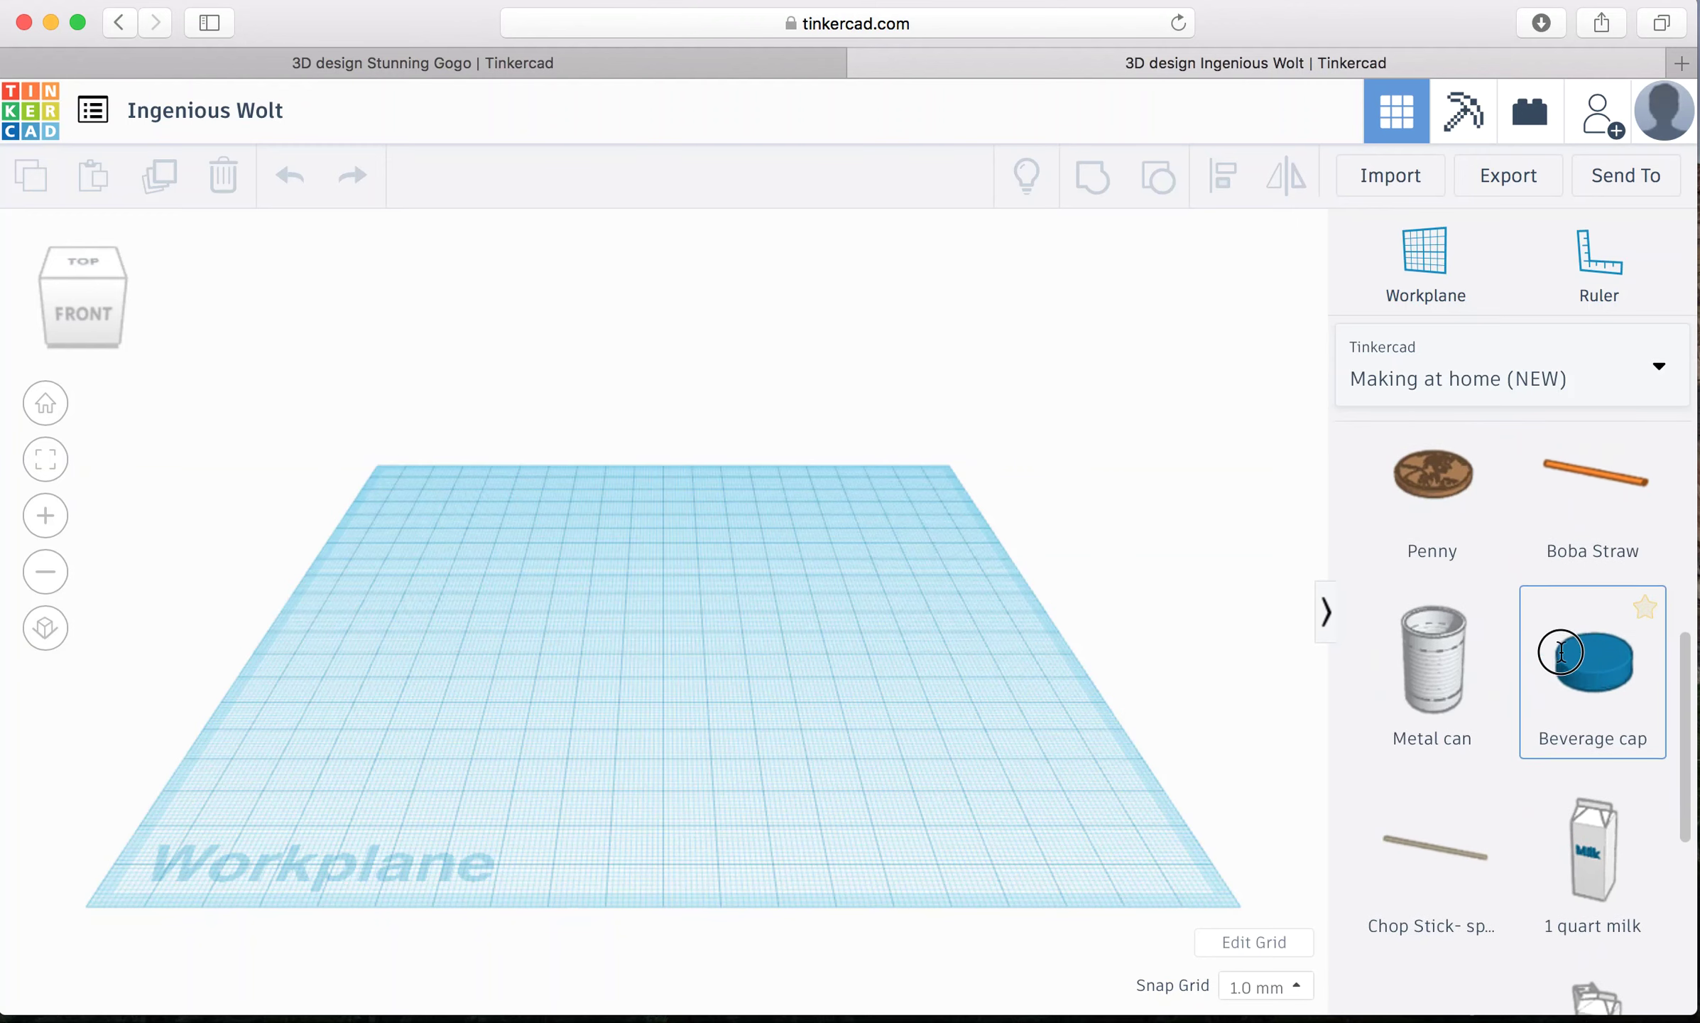
scroll(1555, 625, "up", 10)
scroll(1565, 456, "up", 2)
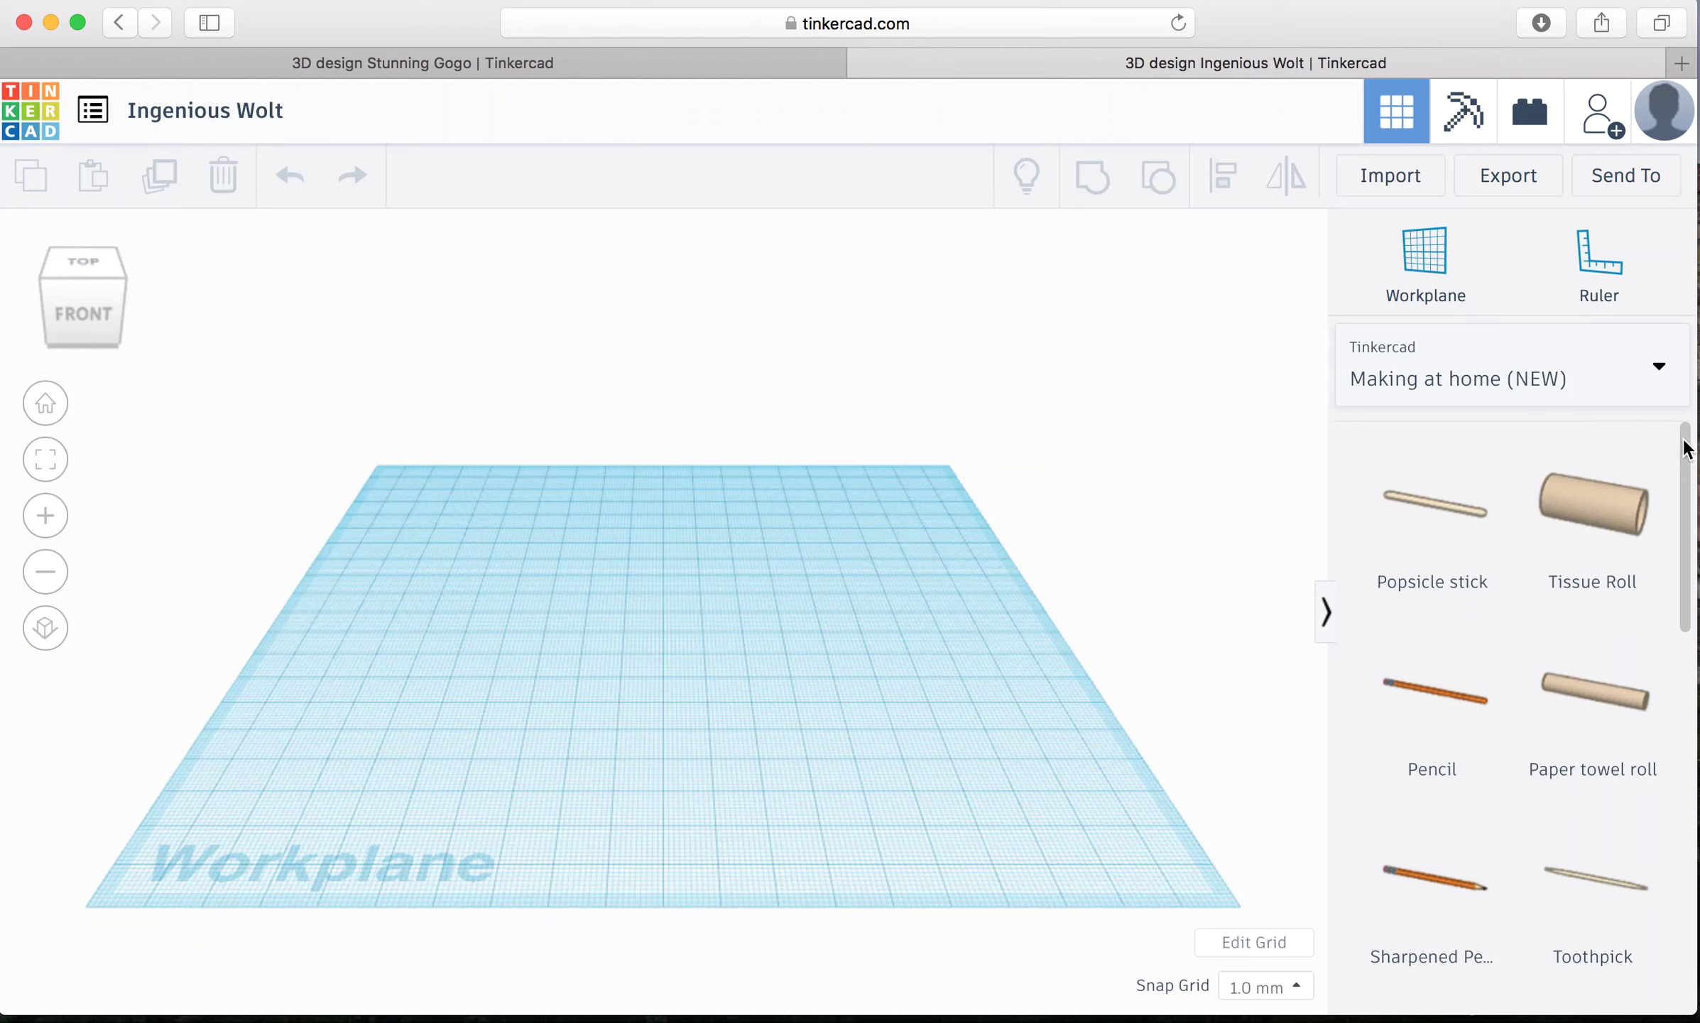
left_click_drag(1685, 449, 1678, 809)
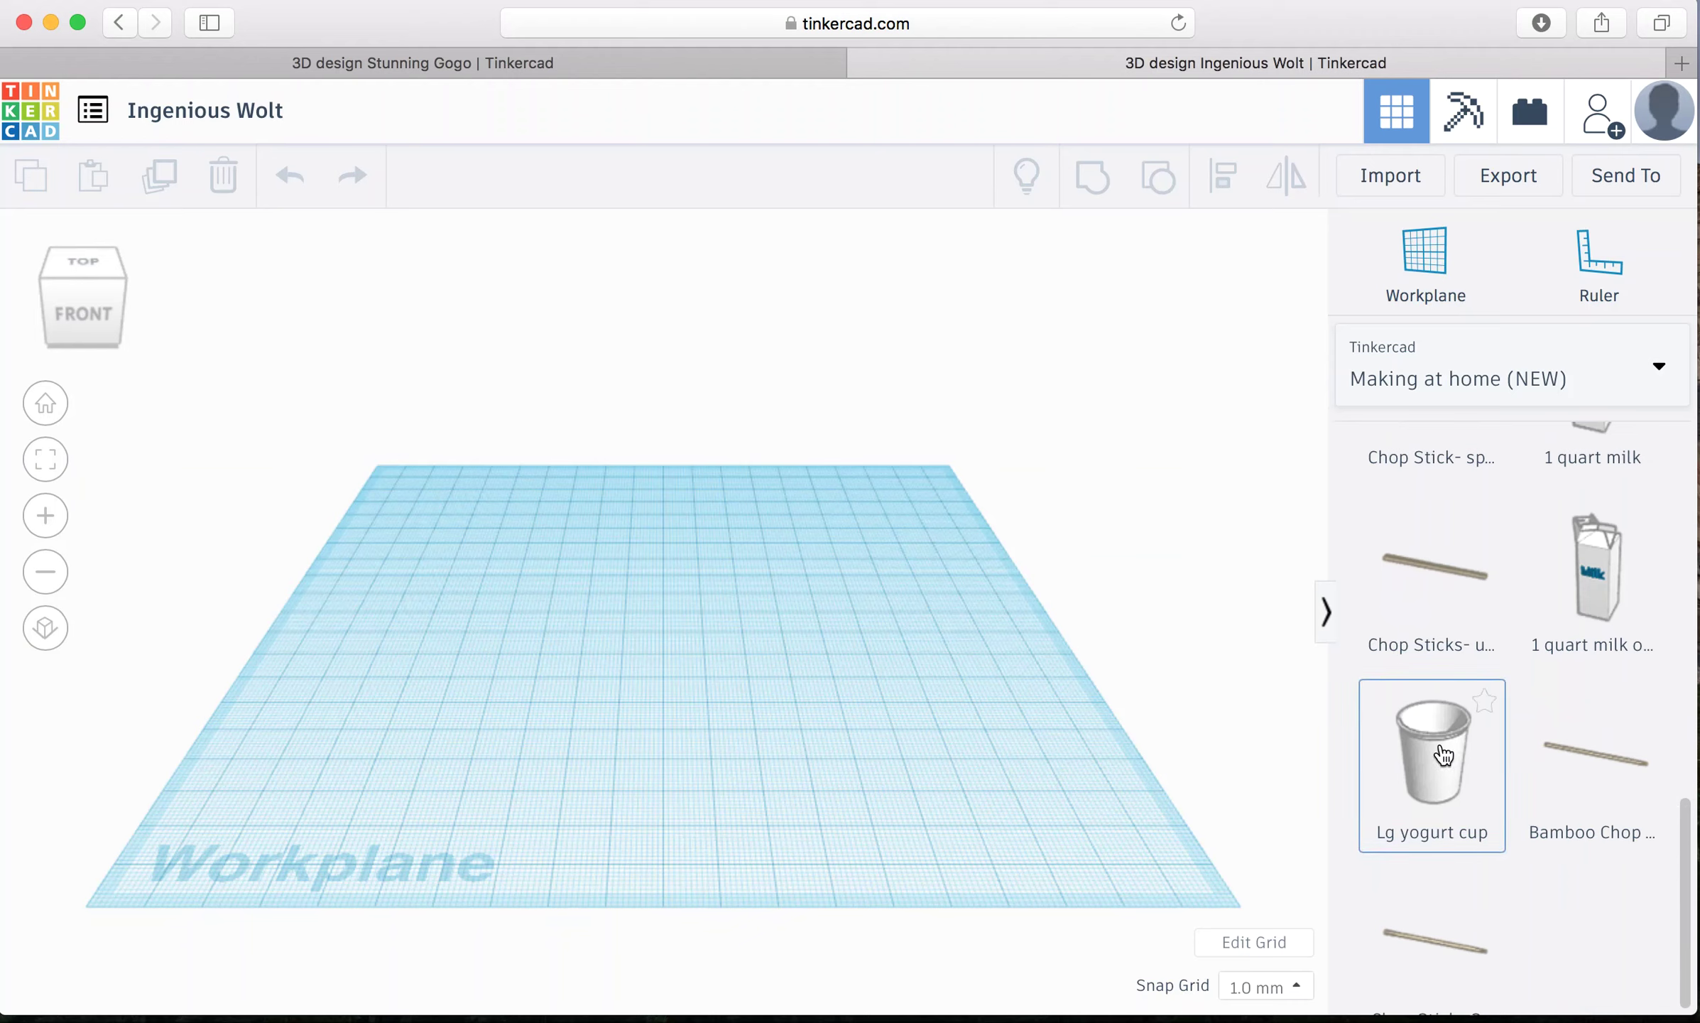
Step: Drop a Lg yogurt cup on the workplane, move it forward, and shrink its height and base
left_click_drag(1442, 754, 492, 576)
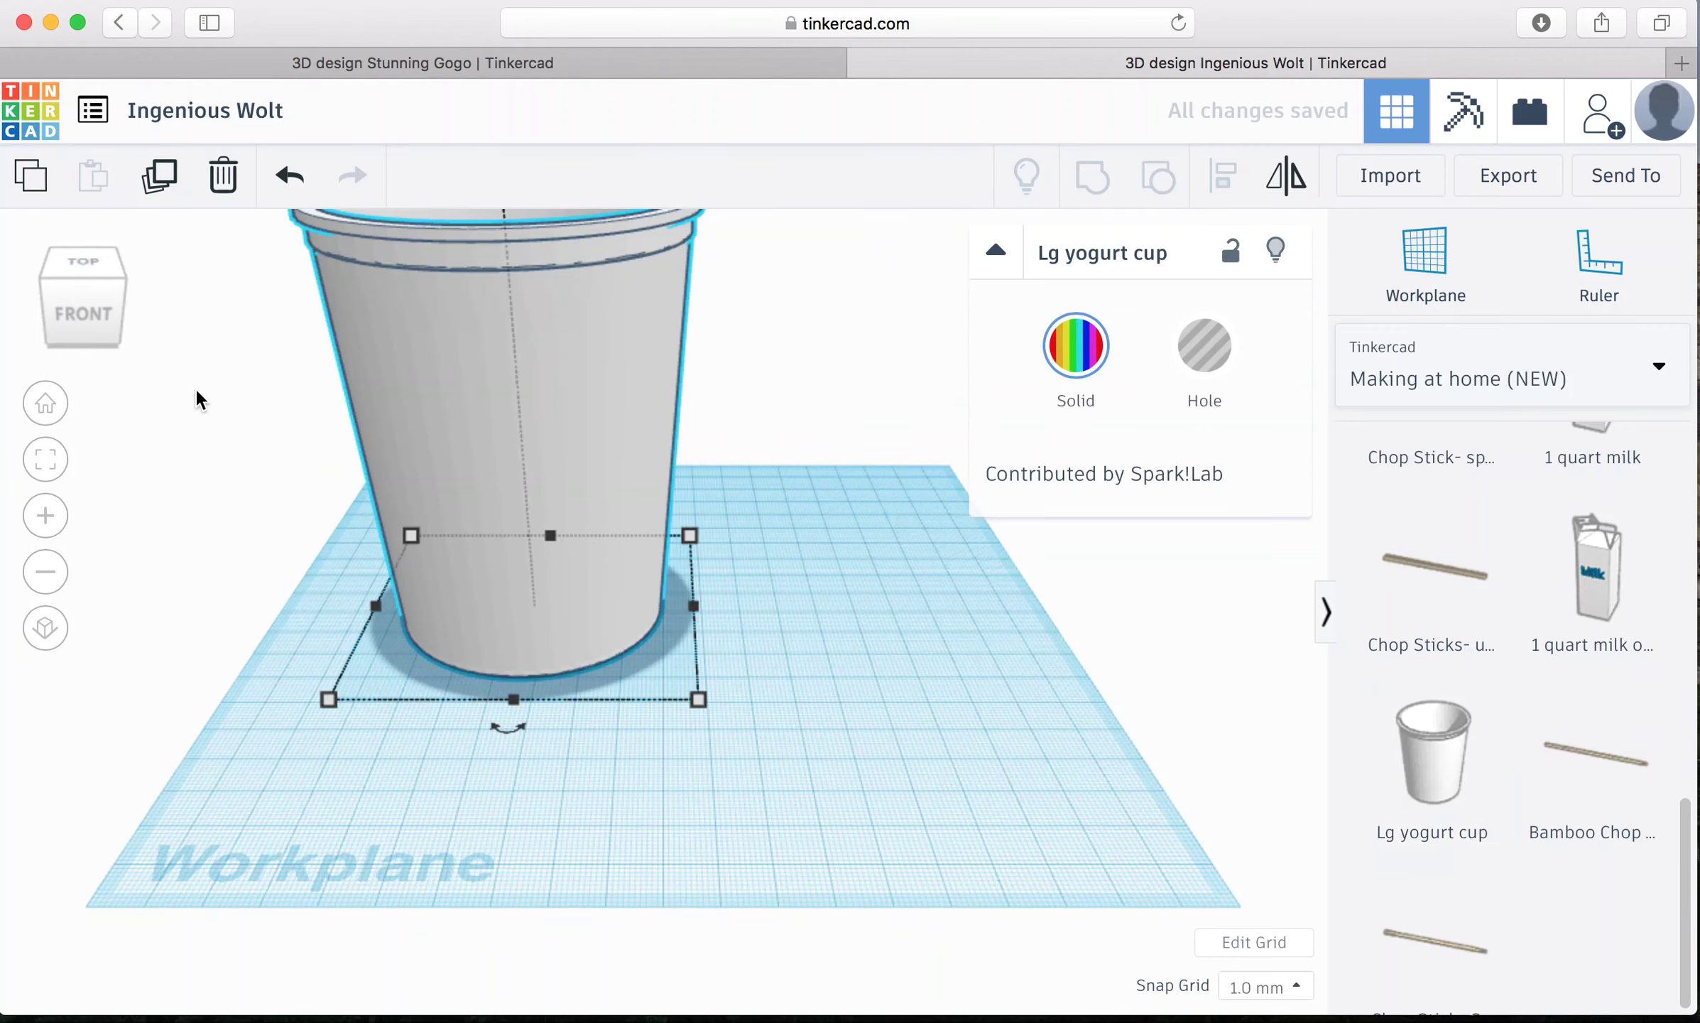
left_click_drag(71, 320, 62, 321)
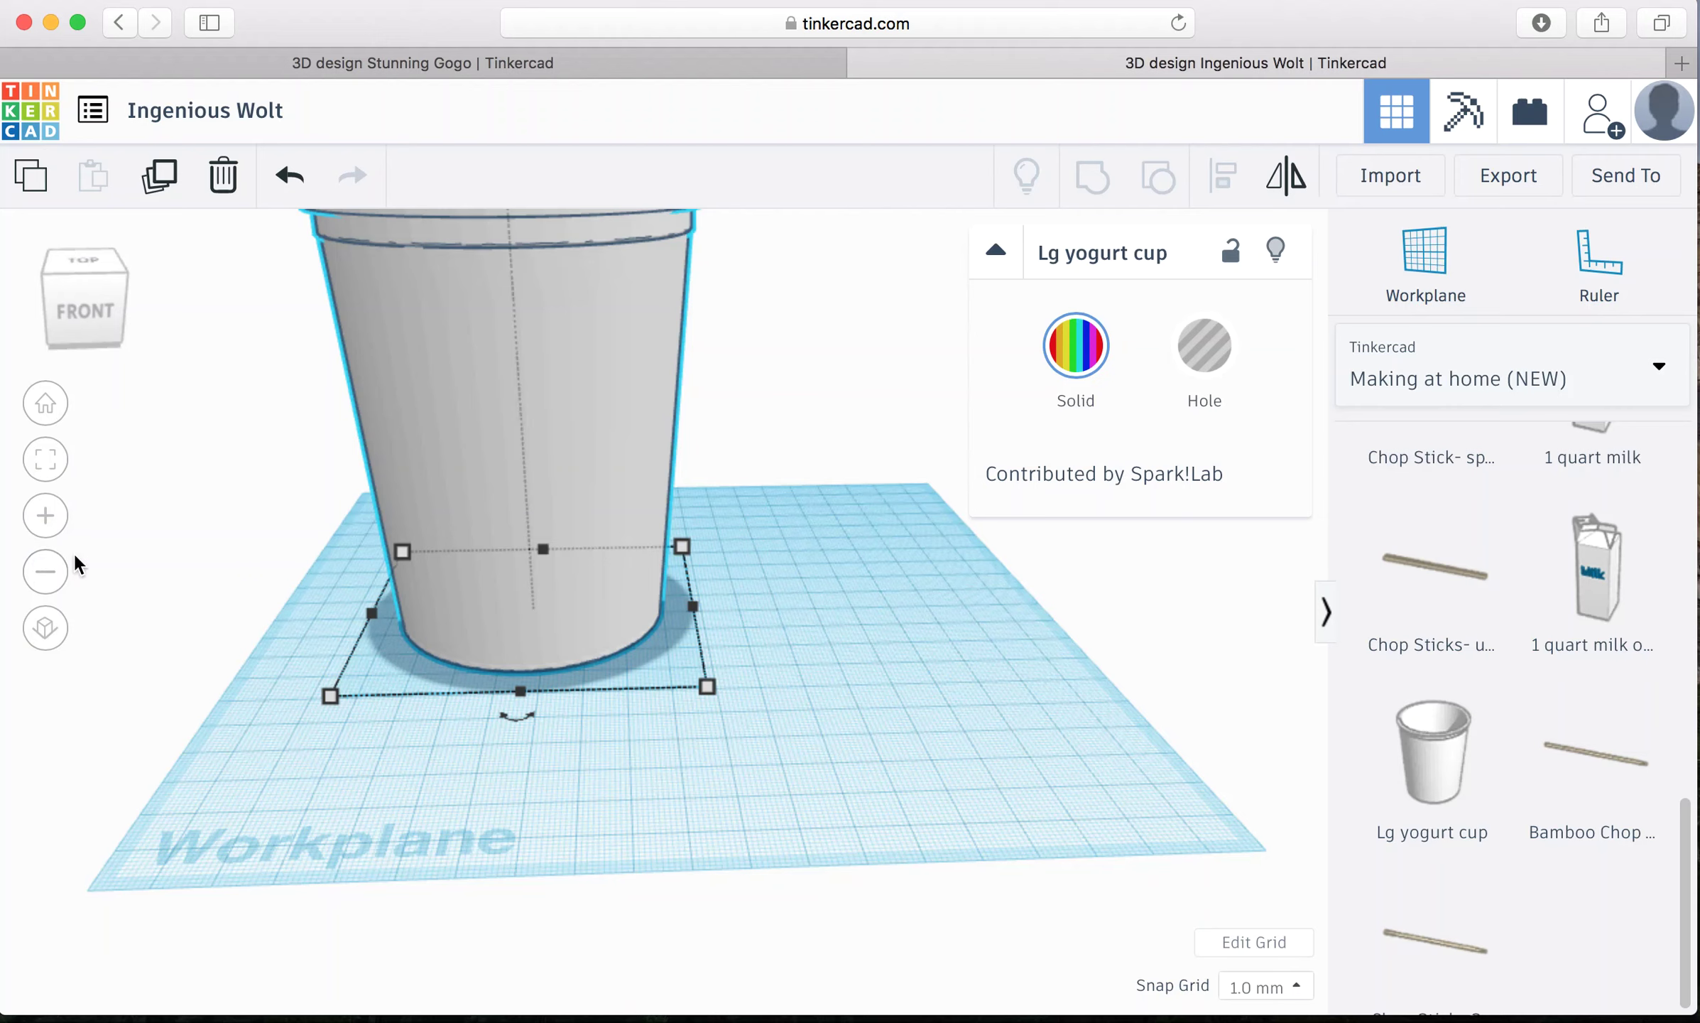
left_click_drag(599, 319, 596, 380)
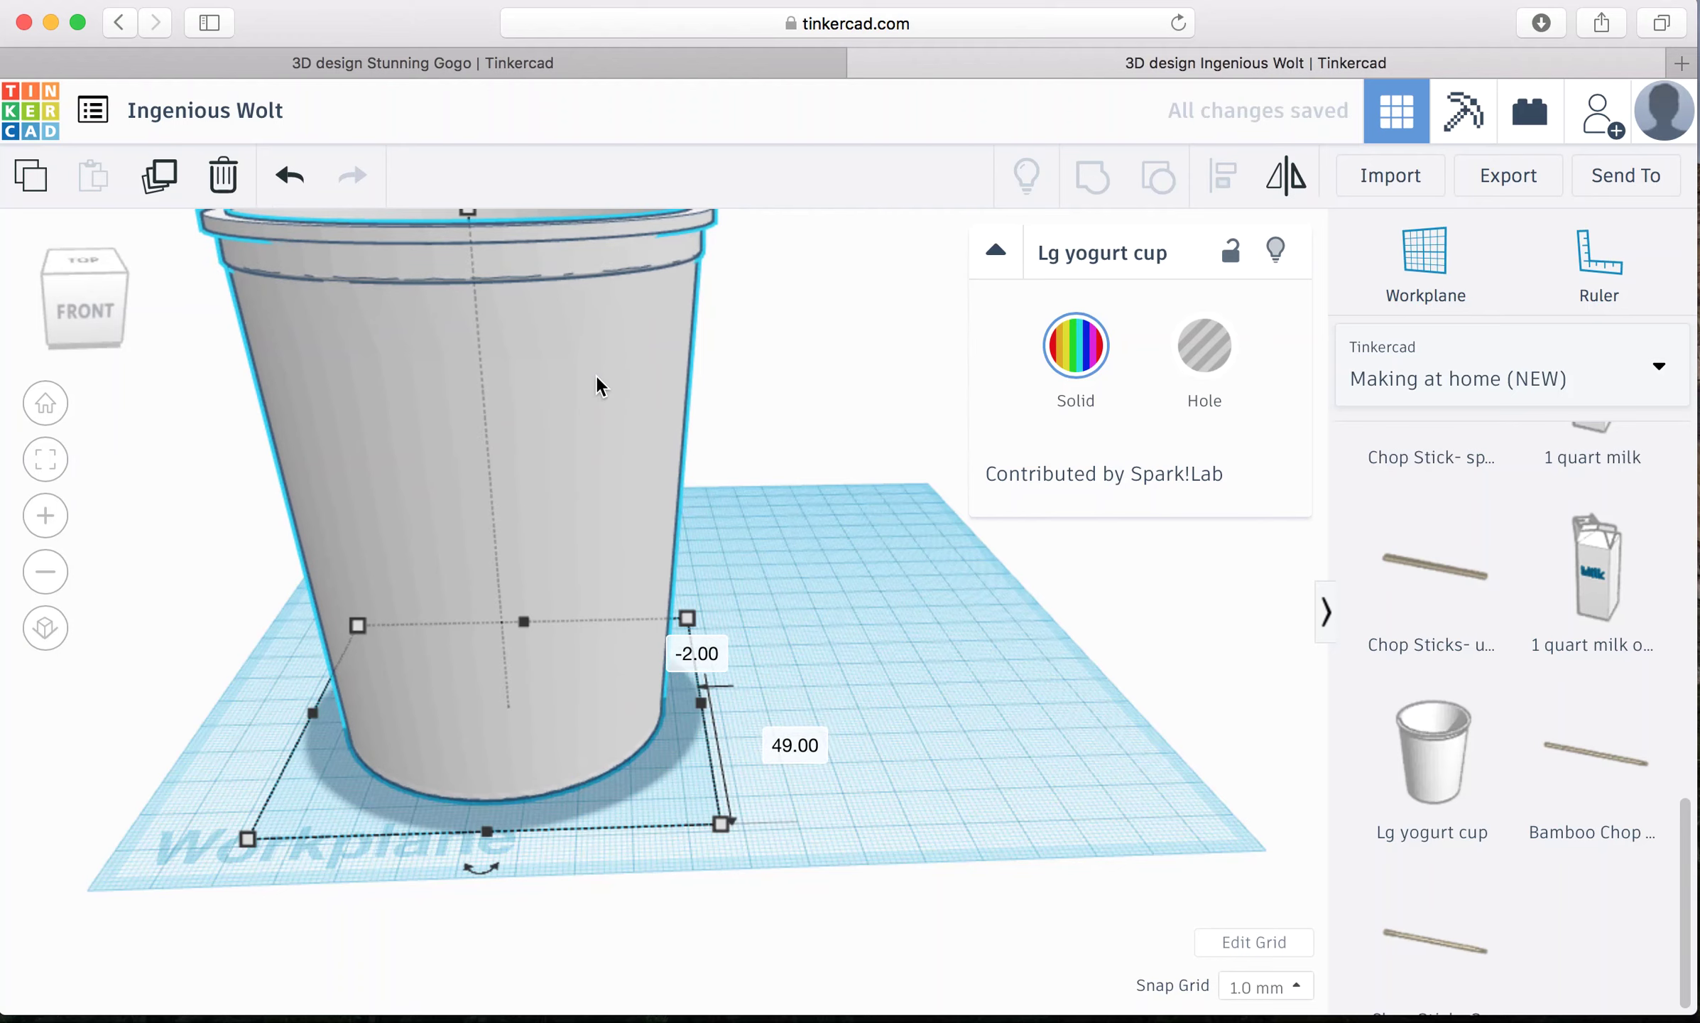
left_click_drag(468, 212, 477, 332)
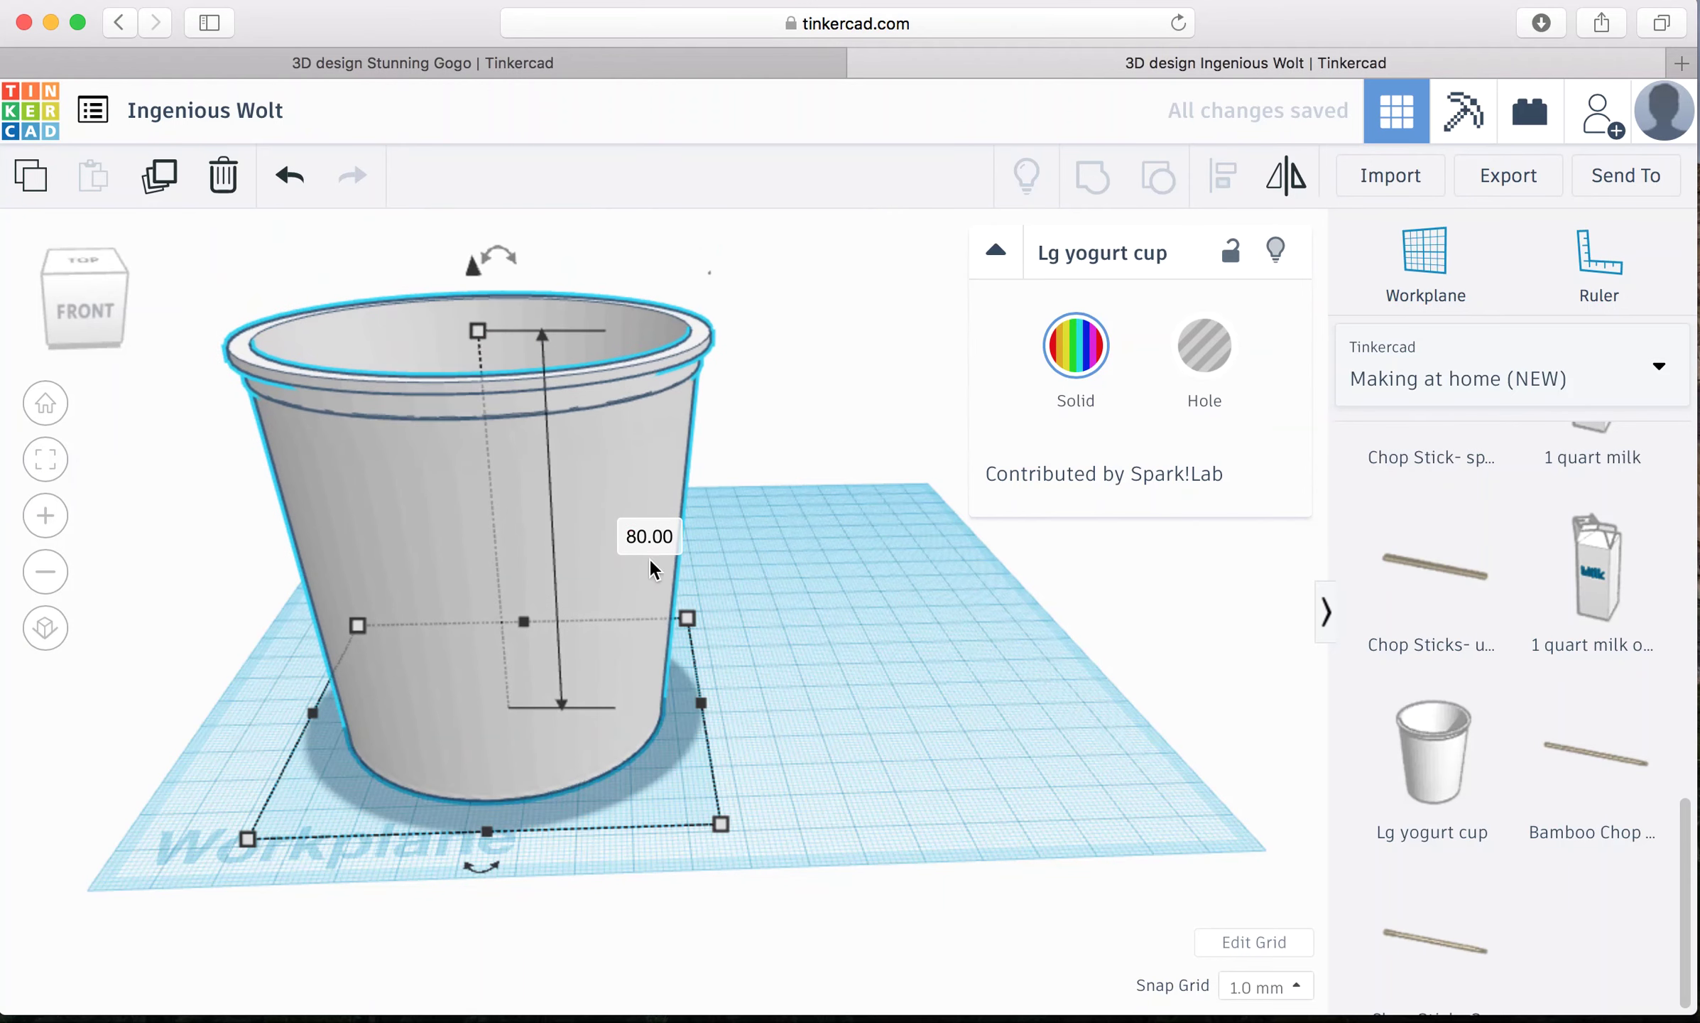
left_click_drag(720, 826, 581, 689)
Step: Mirror the yogurt cup vertically so it stands upside down
left_click(474, 524)
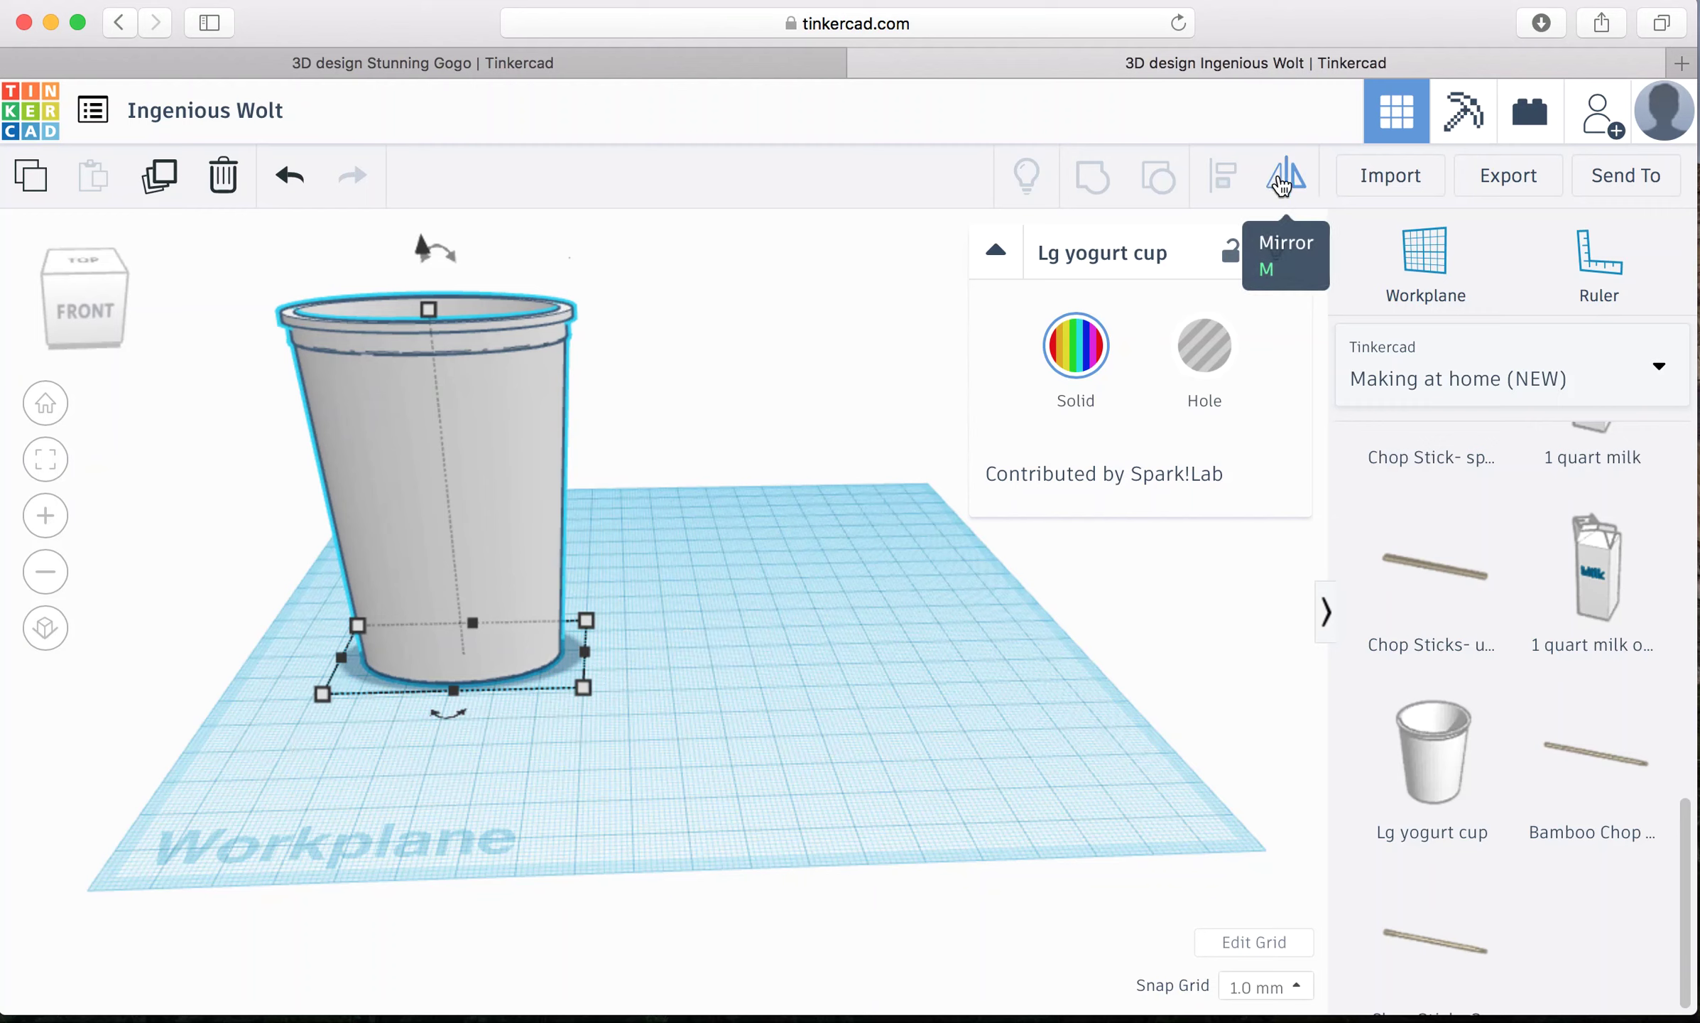
left_click(1282, 186)
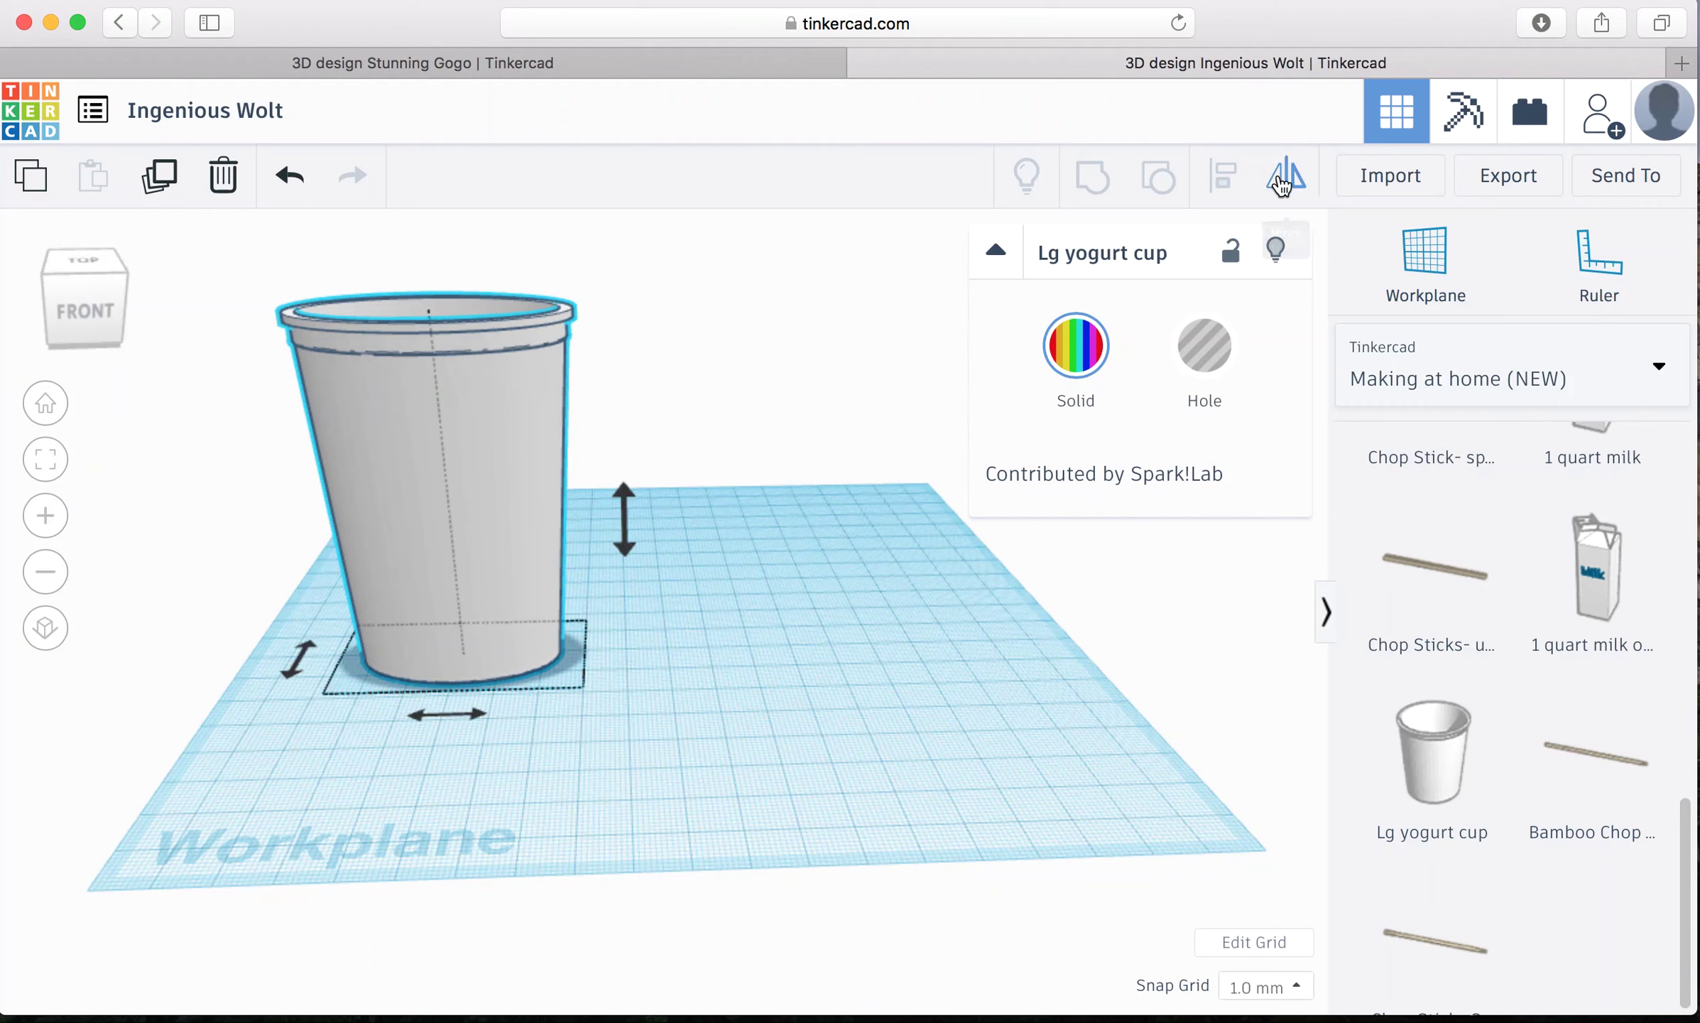
left_click(625, 505)
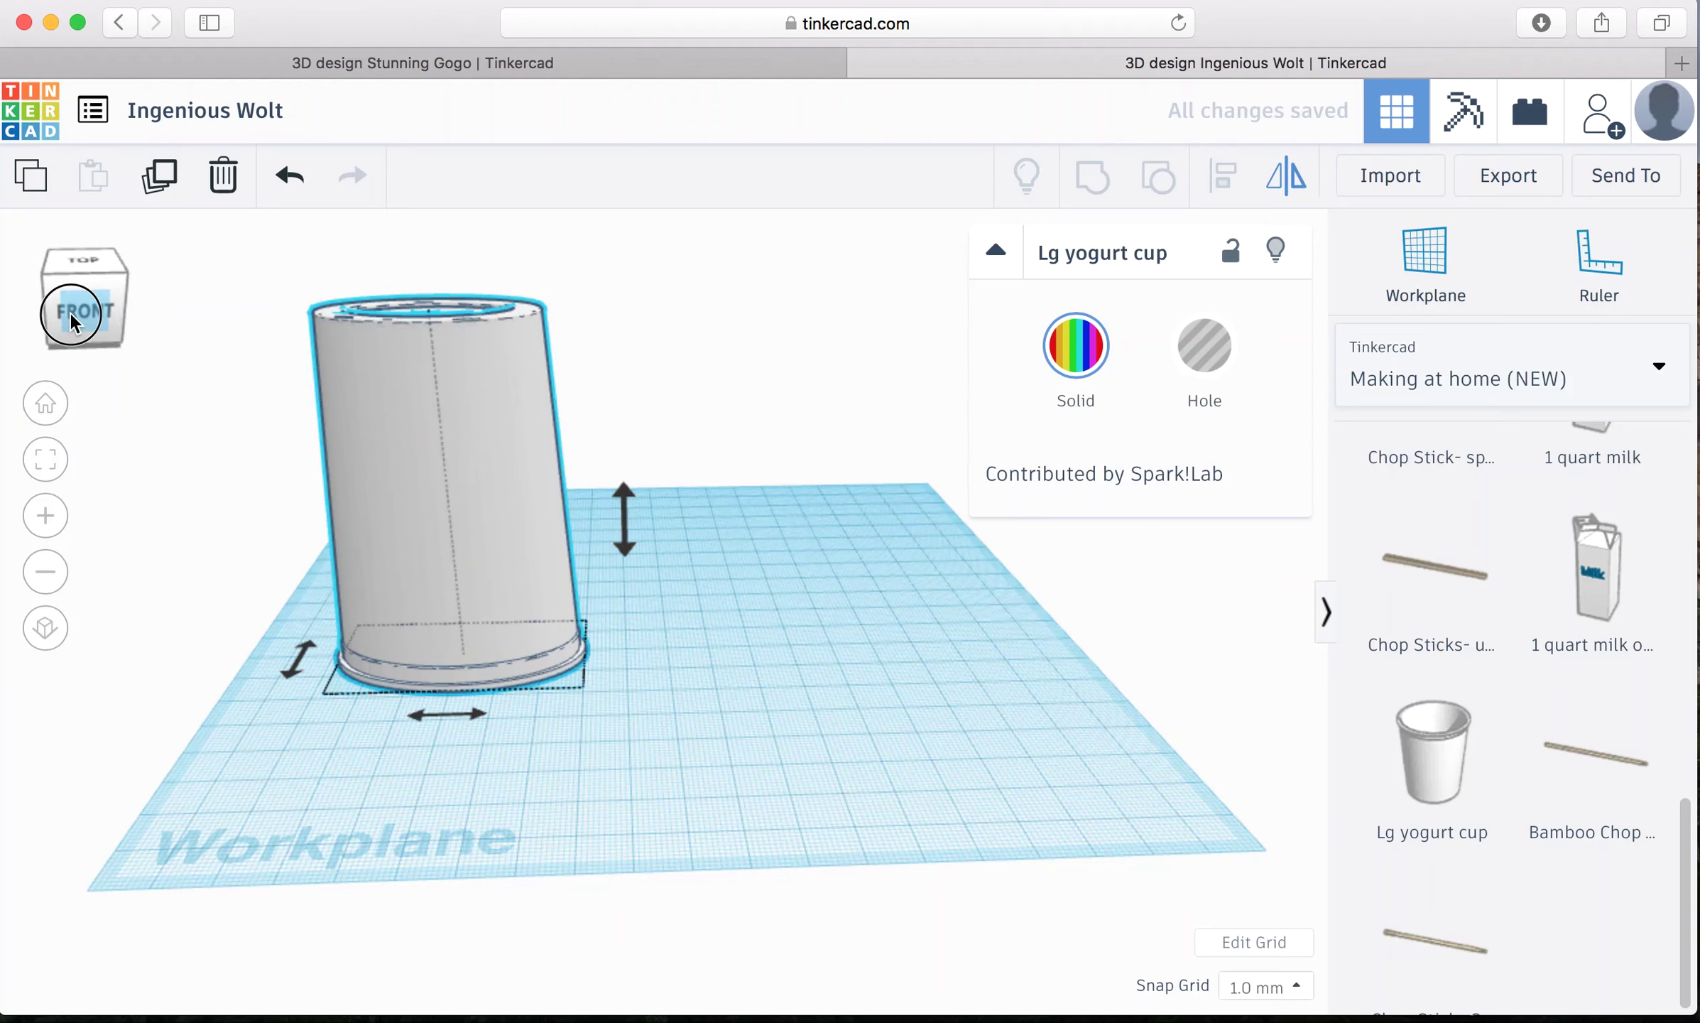
left_click(103, 316)
left_click(96, 305)
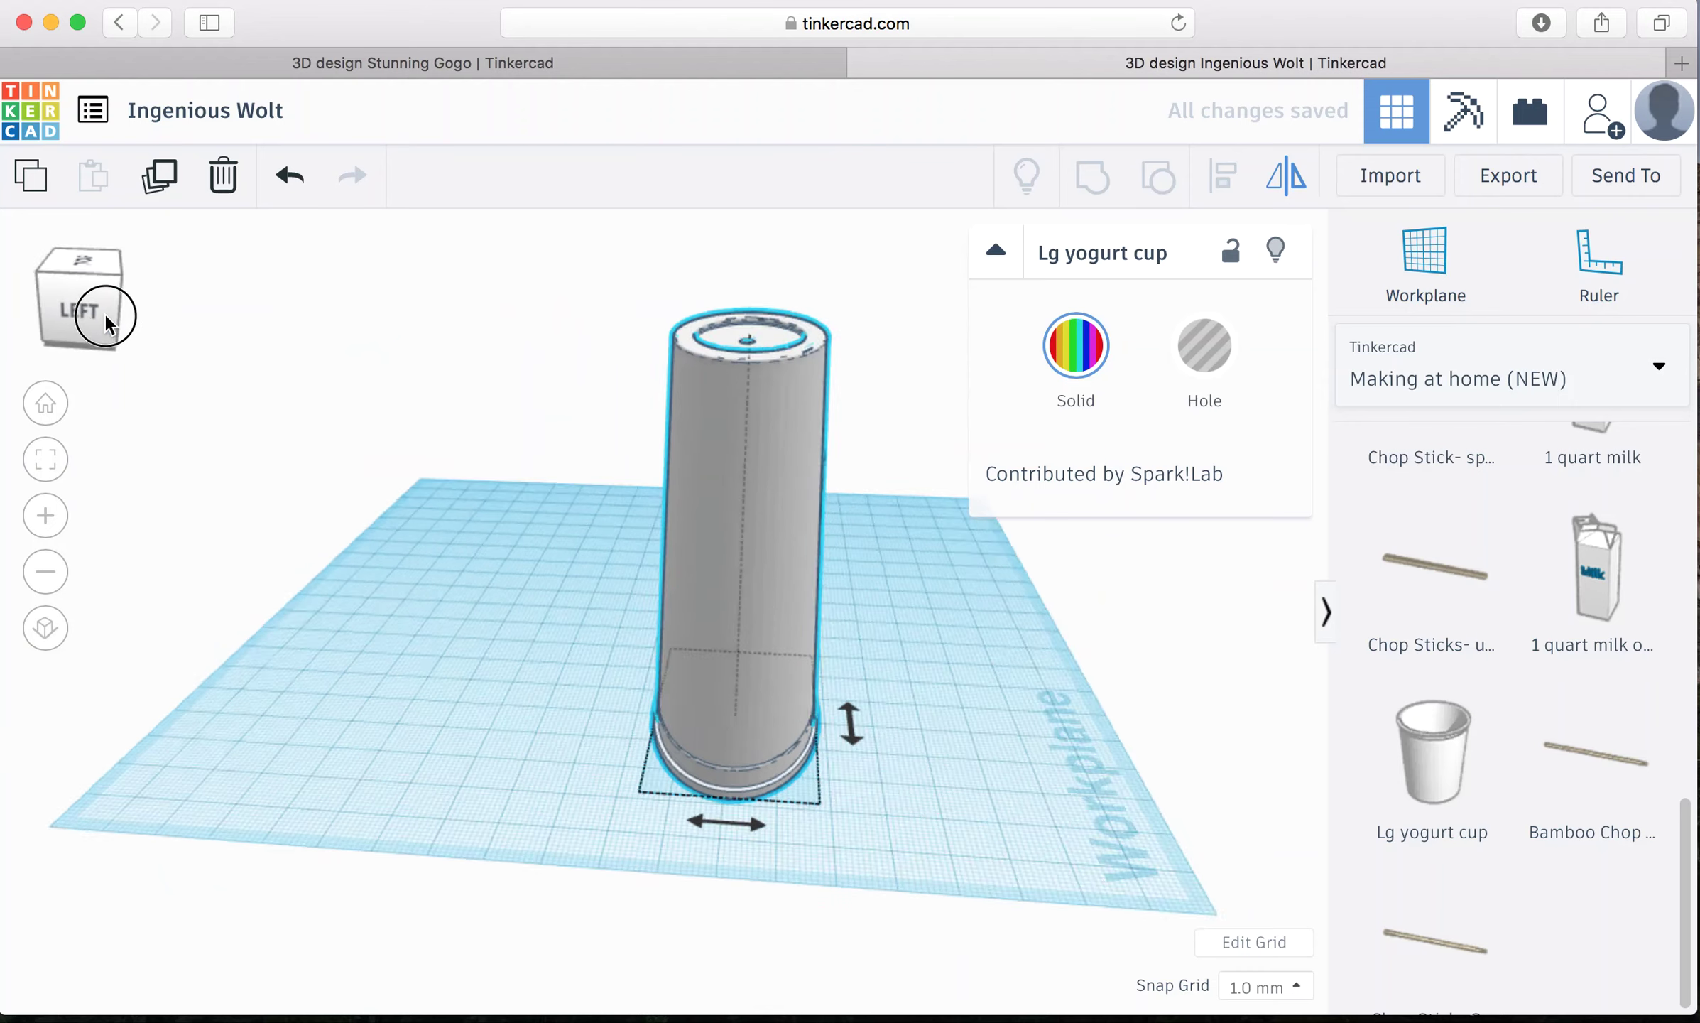
left_click(638, 543)
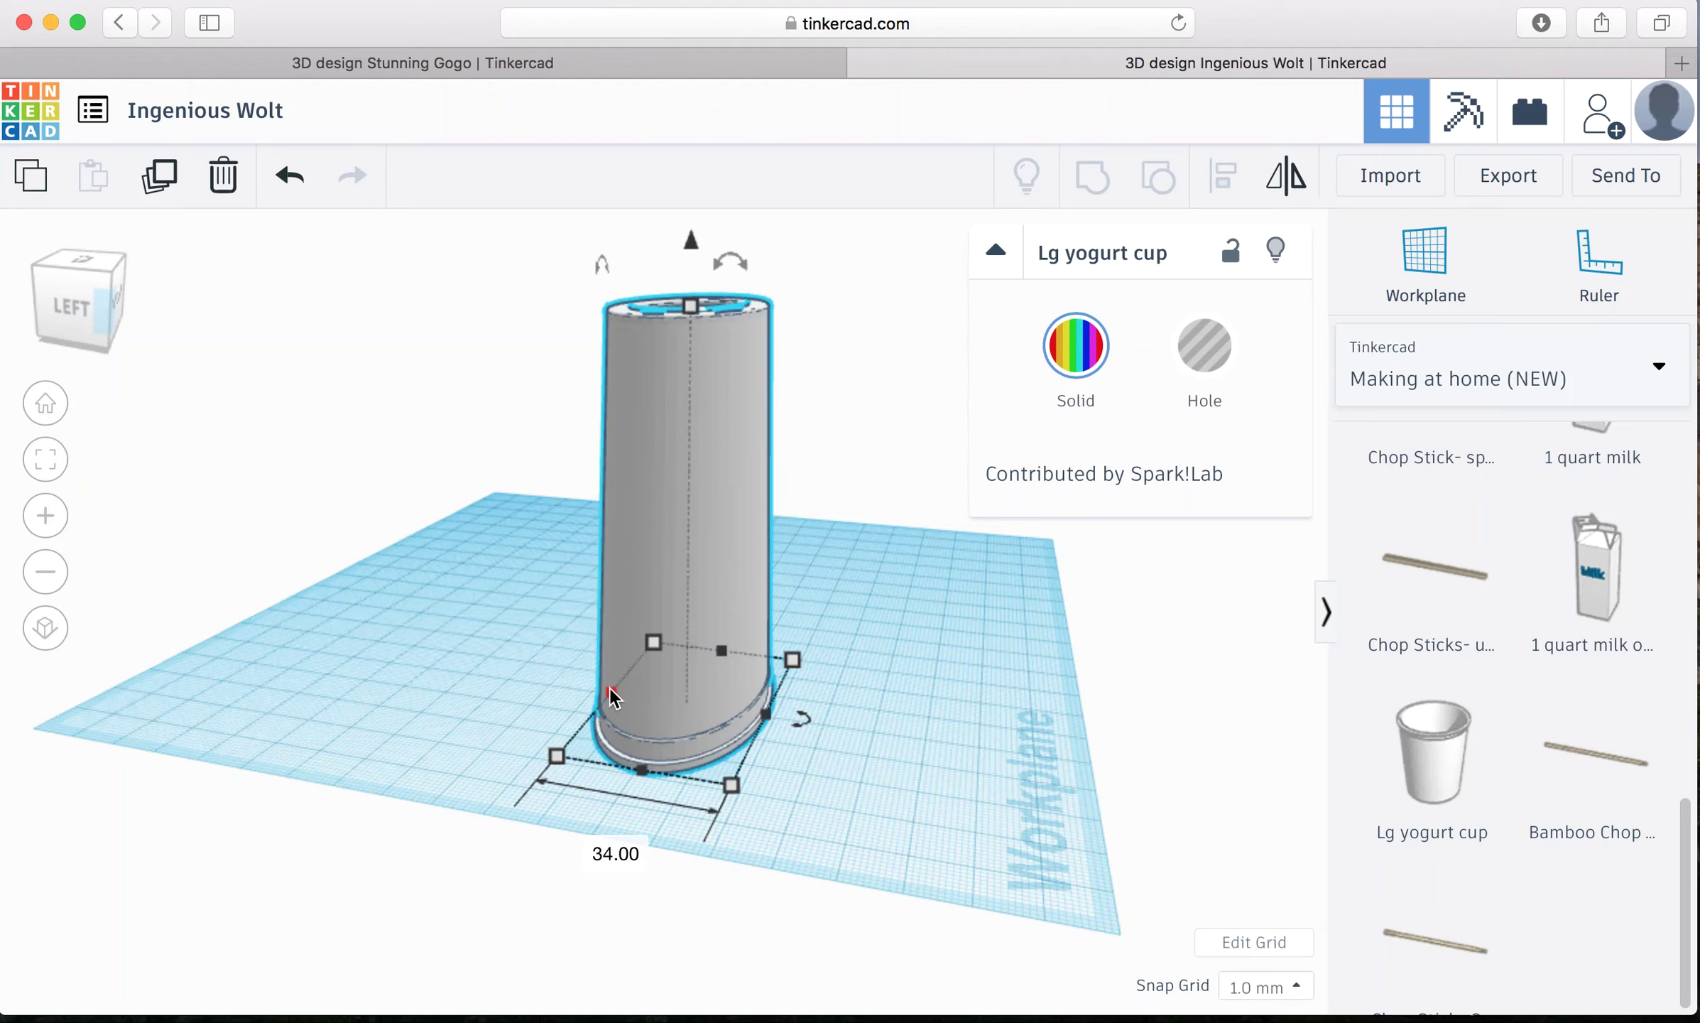
Step: Widen the cup to 44, lower it to 74, and move it back-left to -73, -10
left_click_drag(610, 689, 543, 681)
left_click_drag(642, 312, 650, 339)
left_click_drag(659, 508, 261, 492)
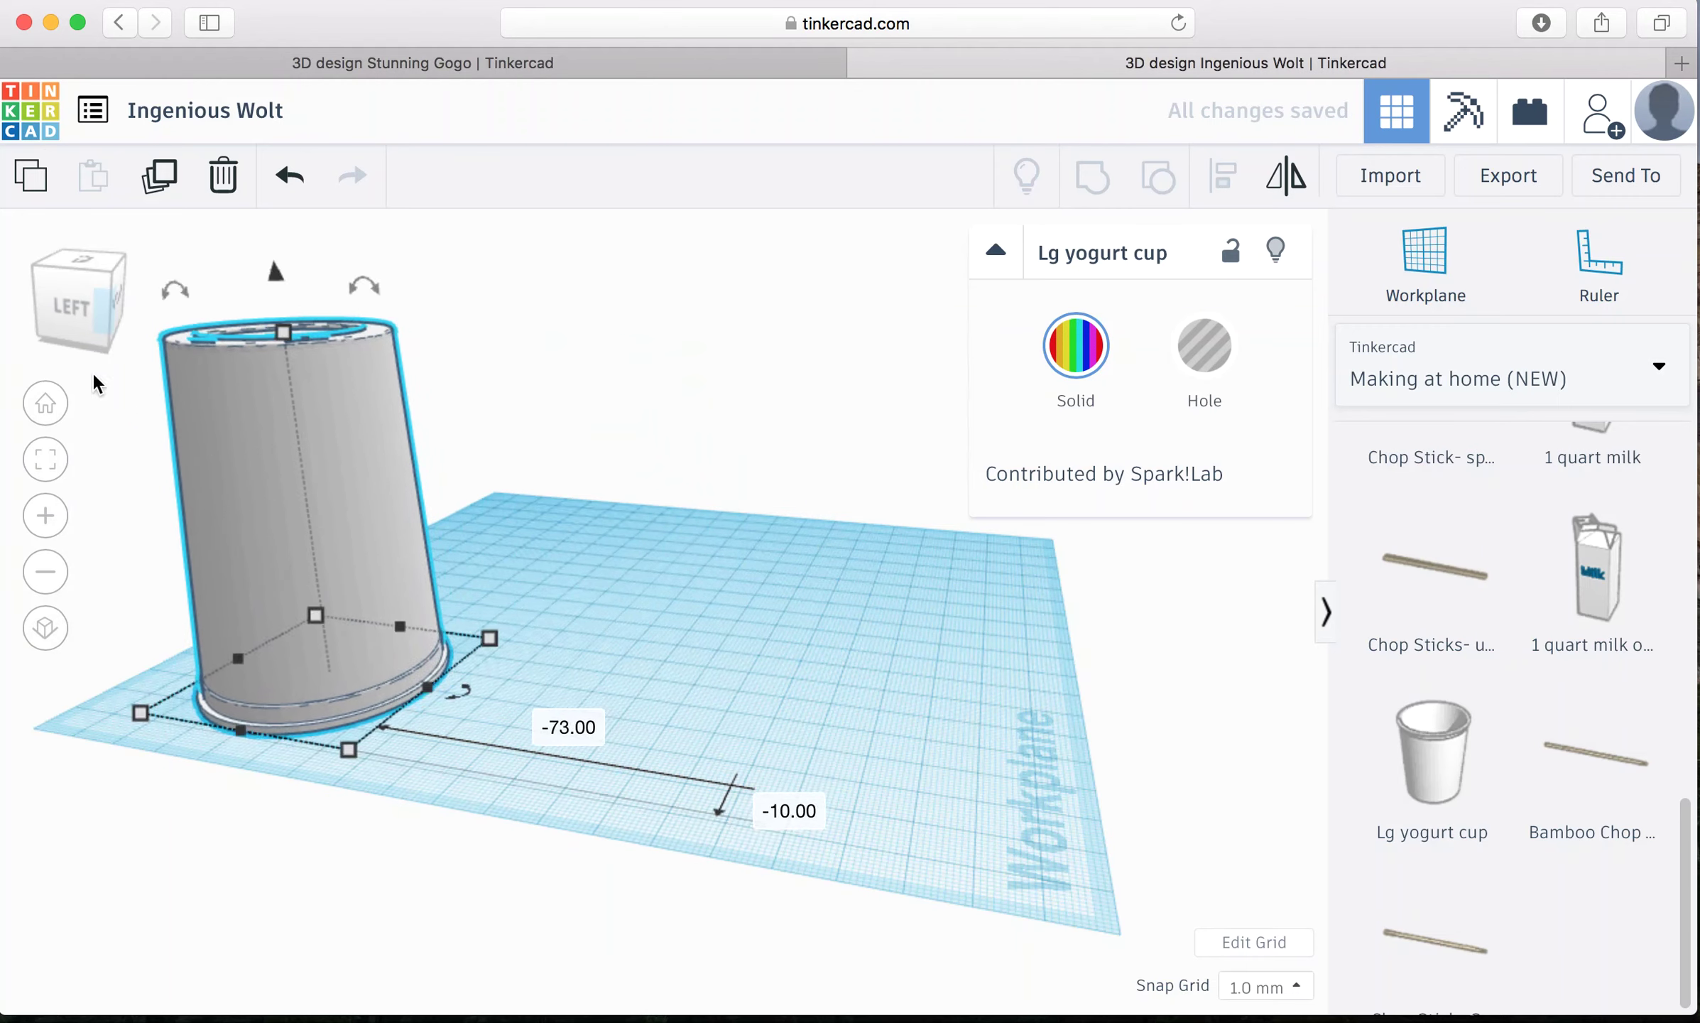
left_click(64, 323)
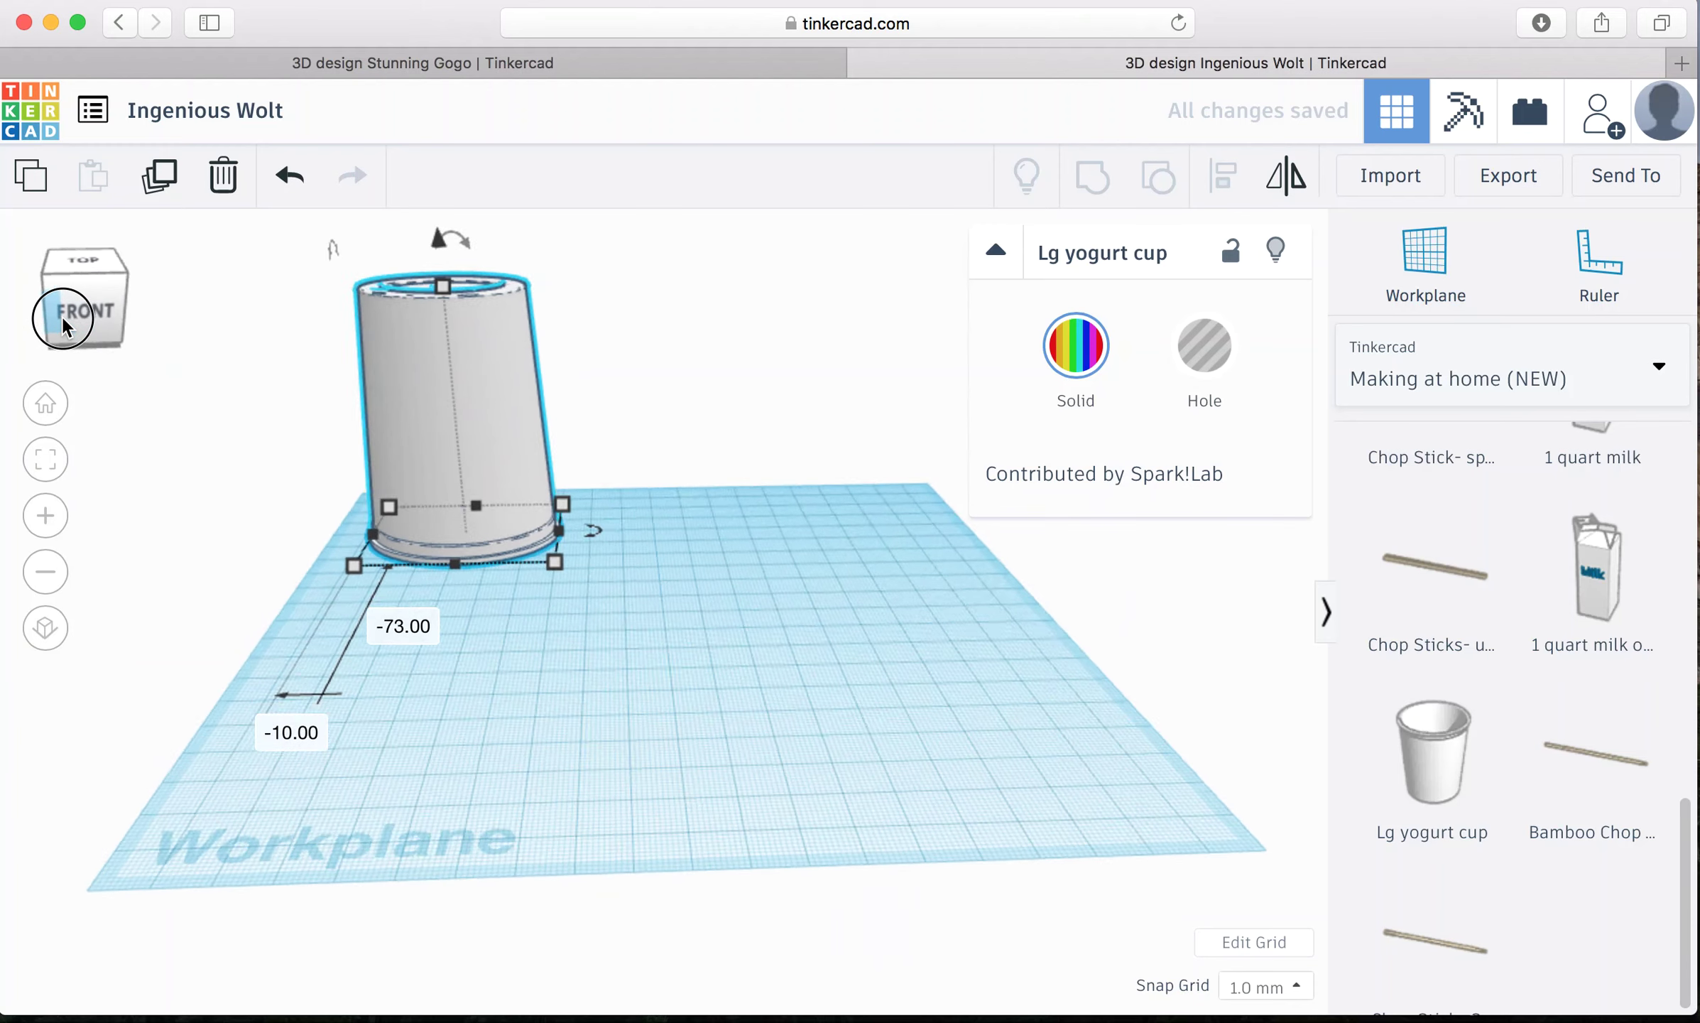
left_click(643, 558)
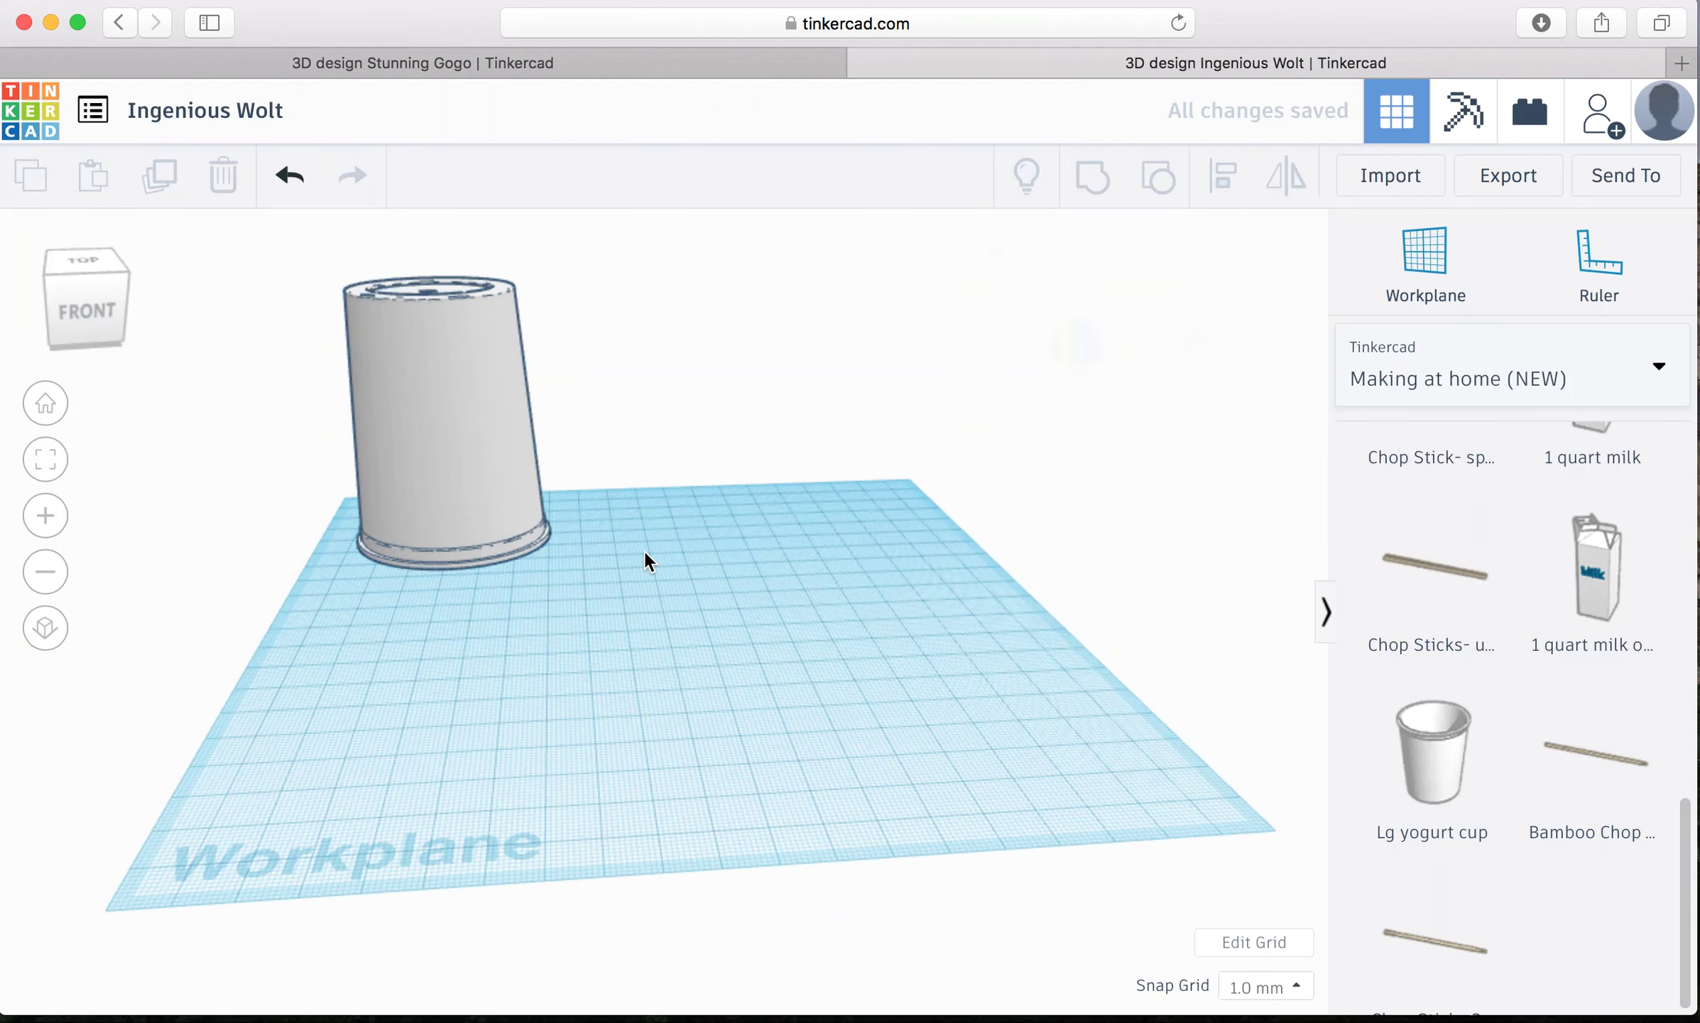
left_click(462, 416)
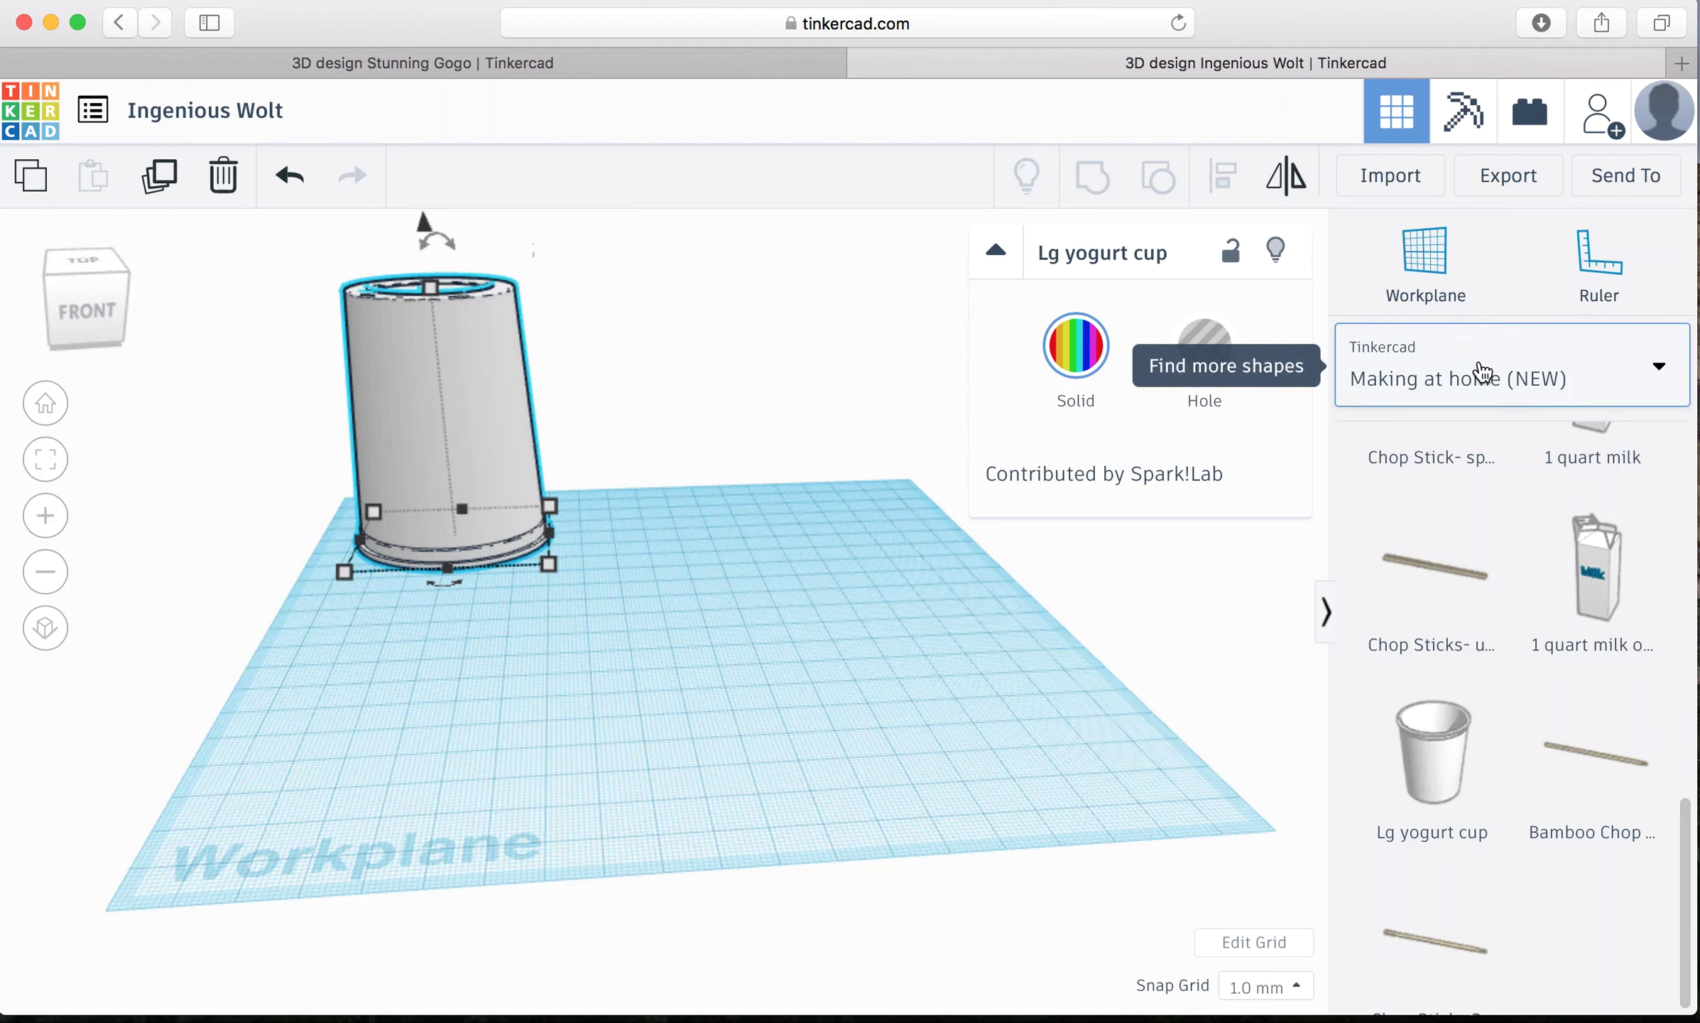
Step: Place an orange Basic Shapes cylinder at the cup's base and rotate it 90° onto its edge
left_click(1483, 371)
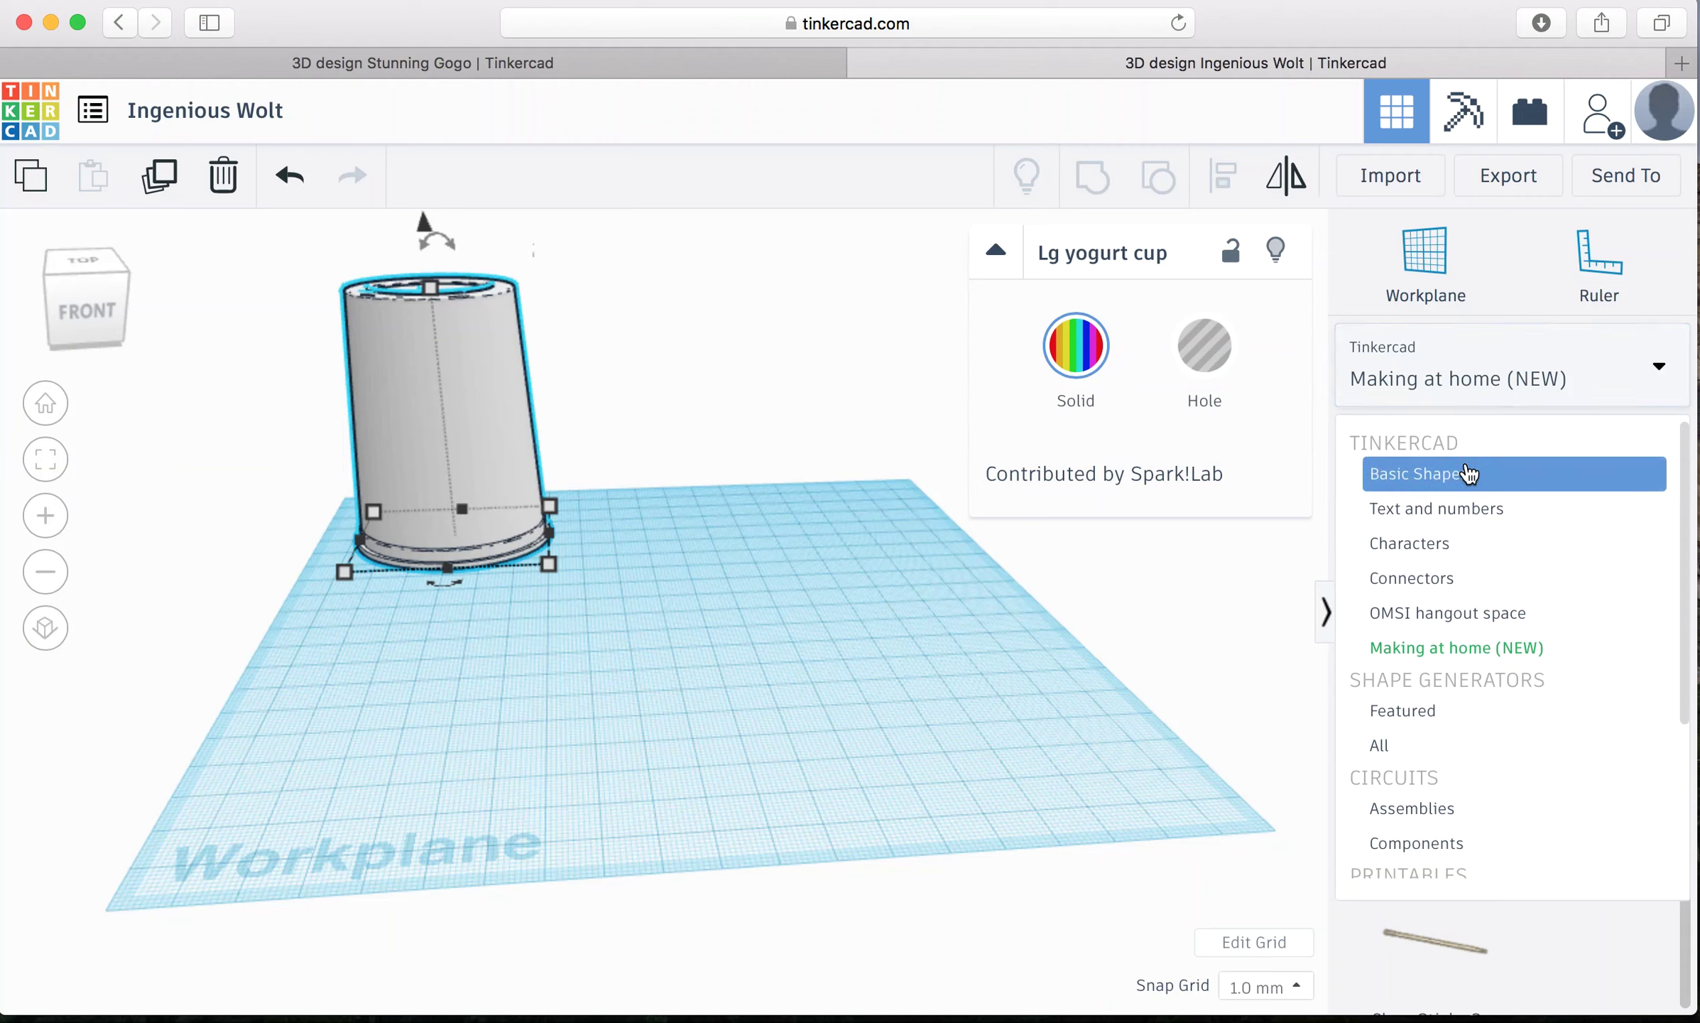
left_click(1468, 473)
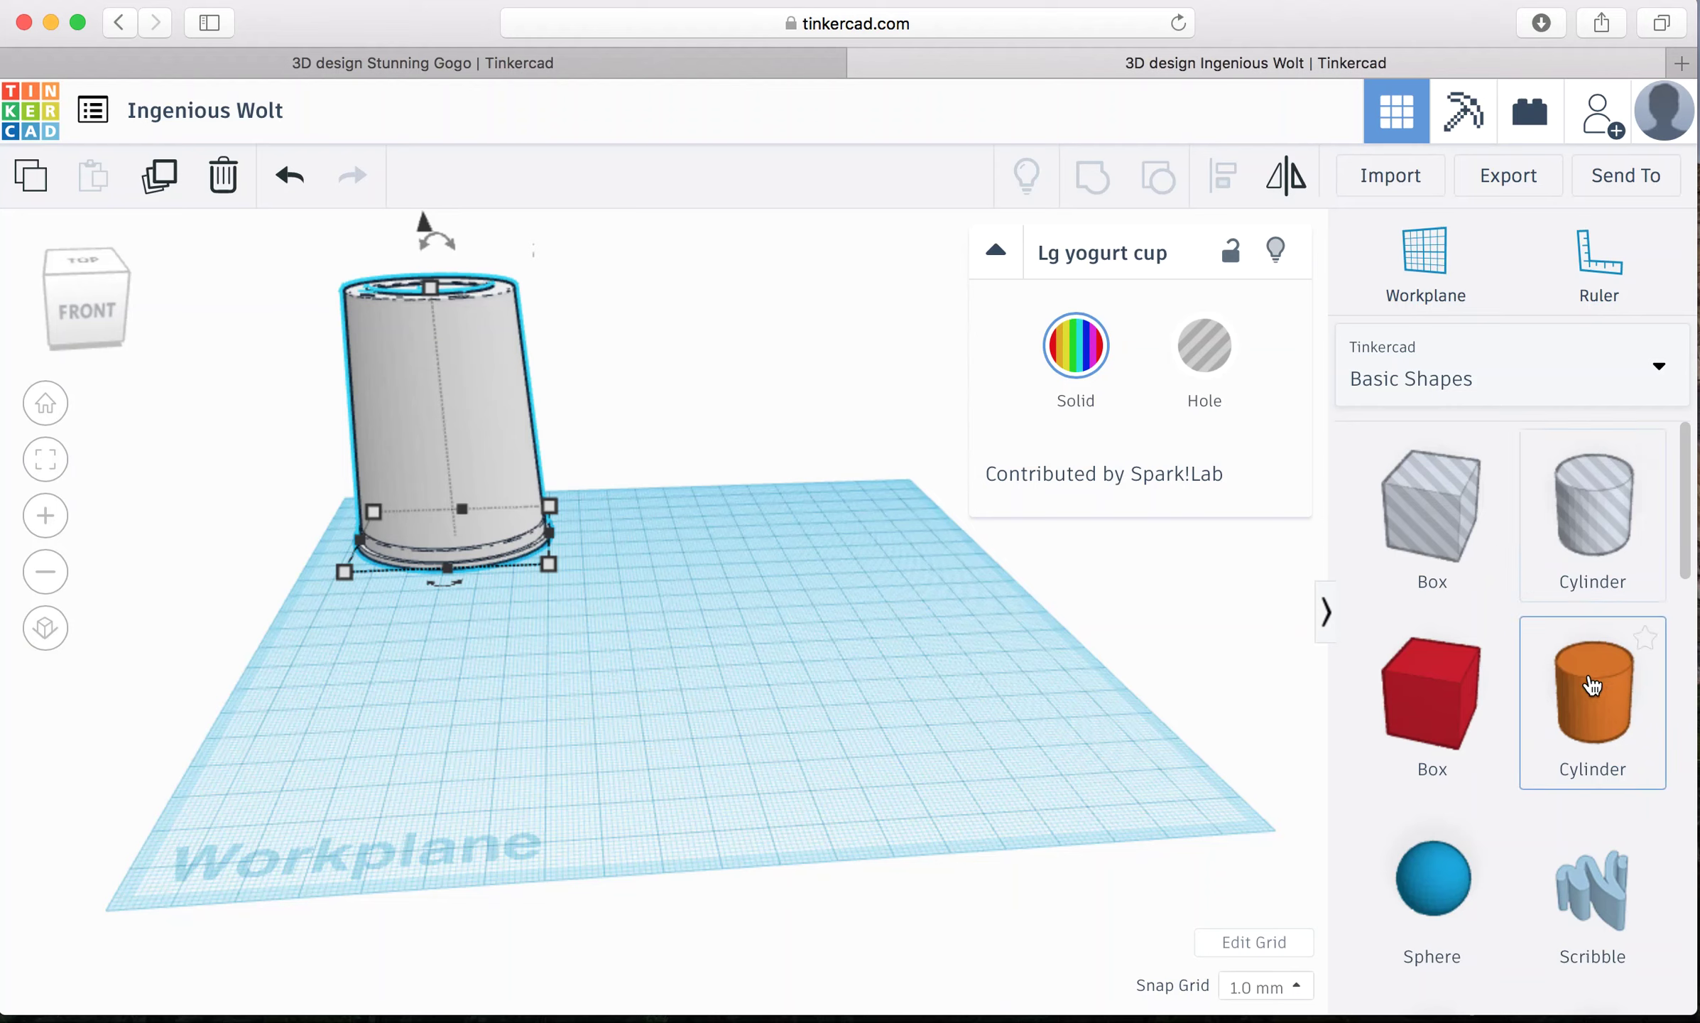
left_click_drag(1593, 680, 1393, 661)
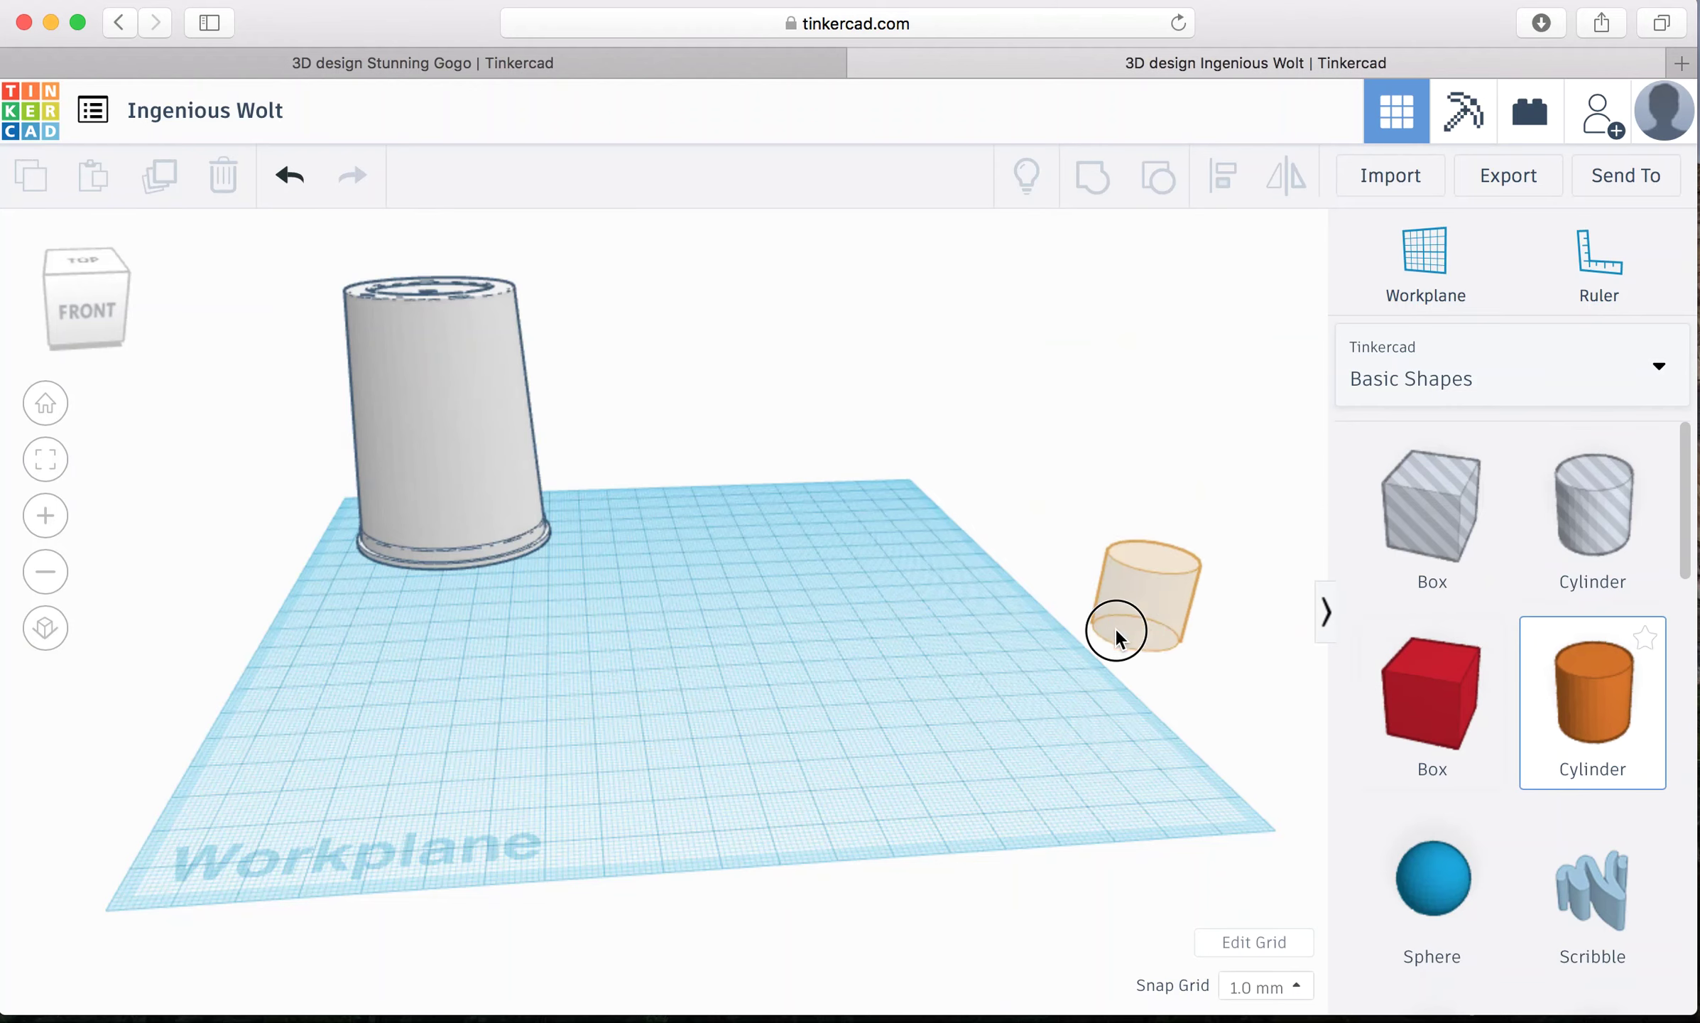
left_click_drag(1065, 629, 452, 601)
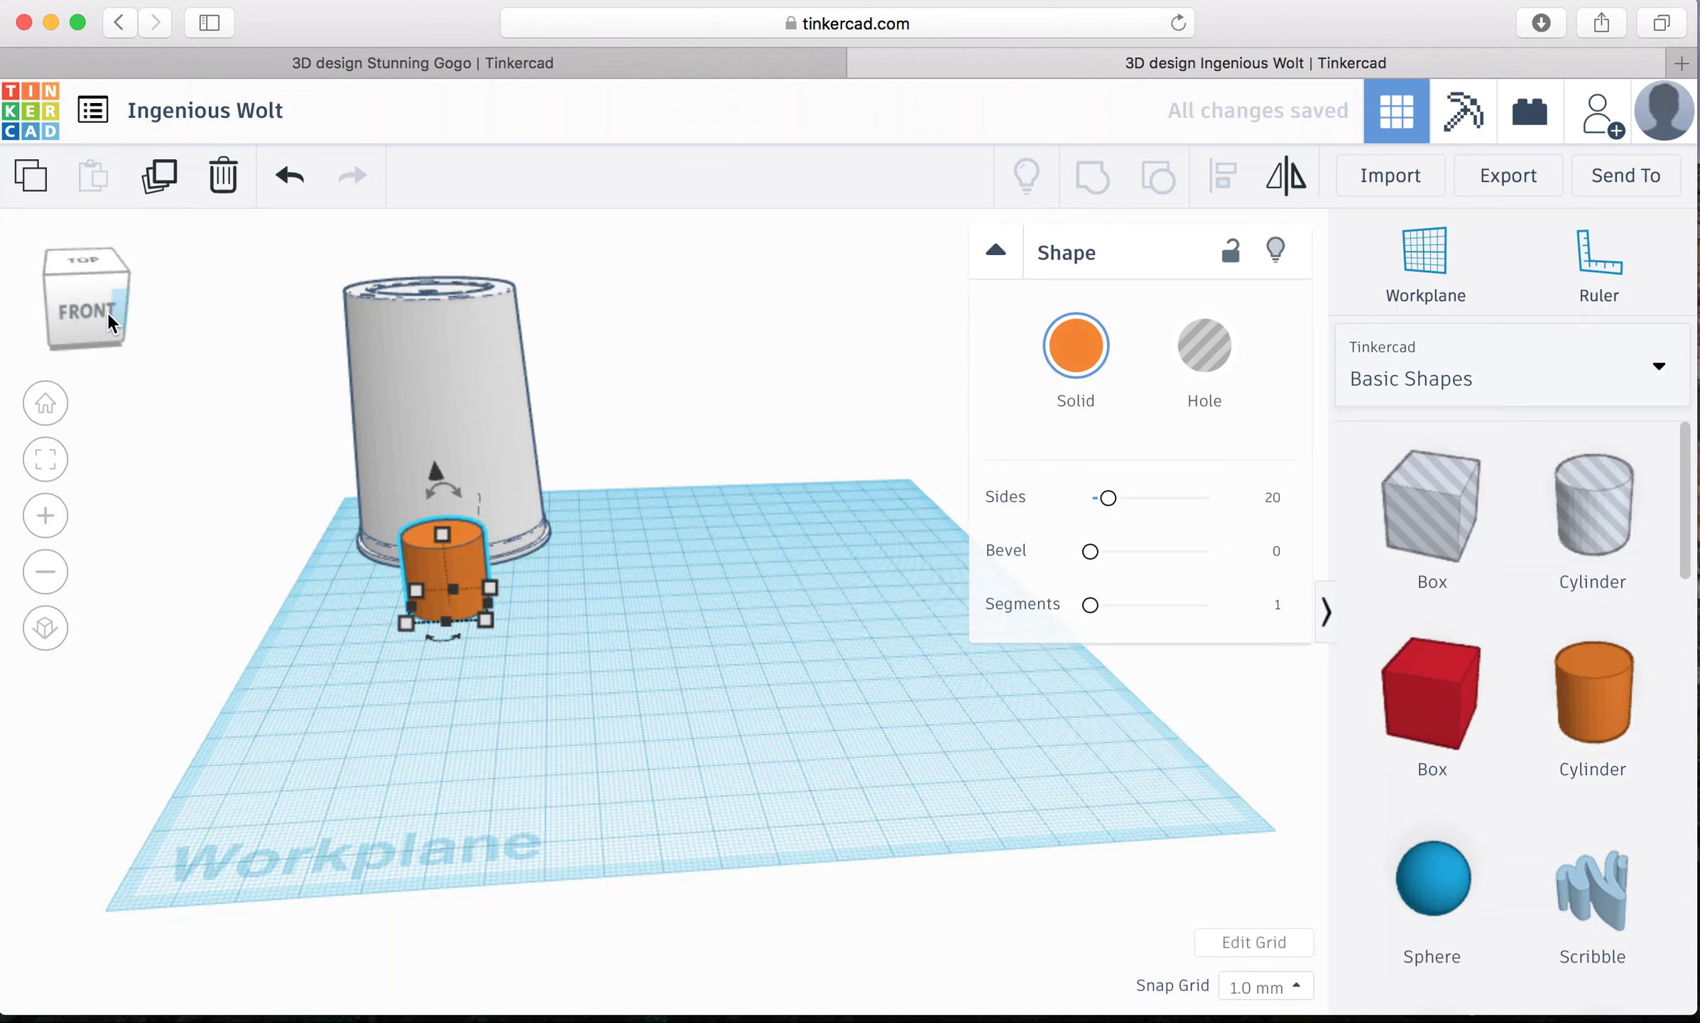
left_click_drag(90, 319, 107, 313)
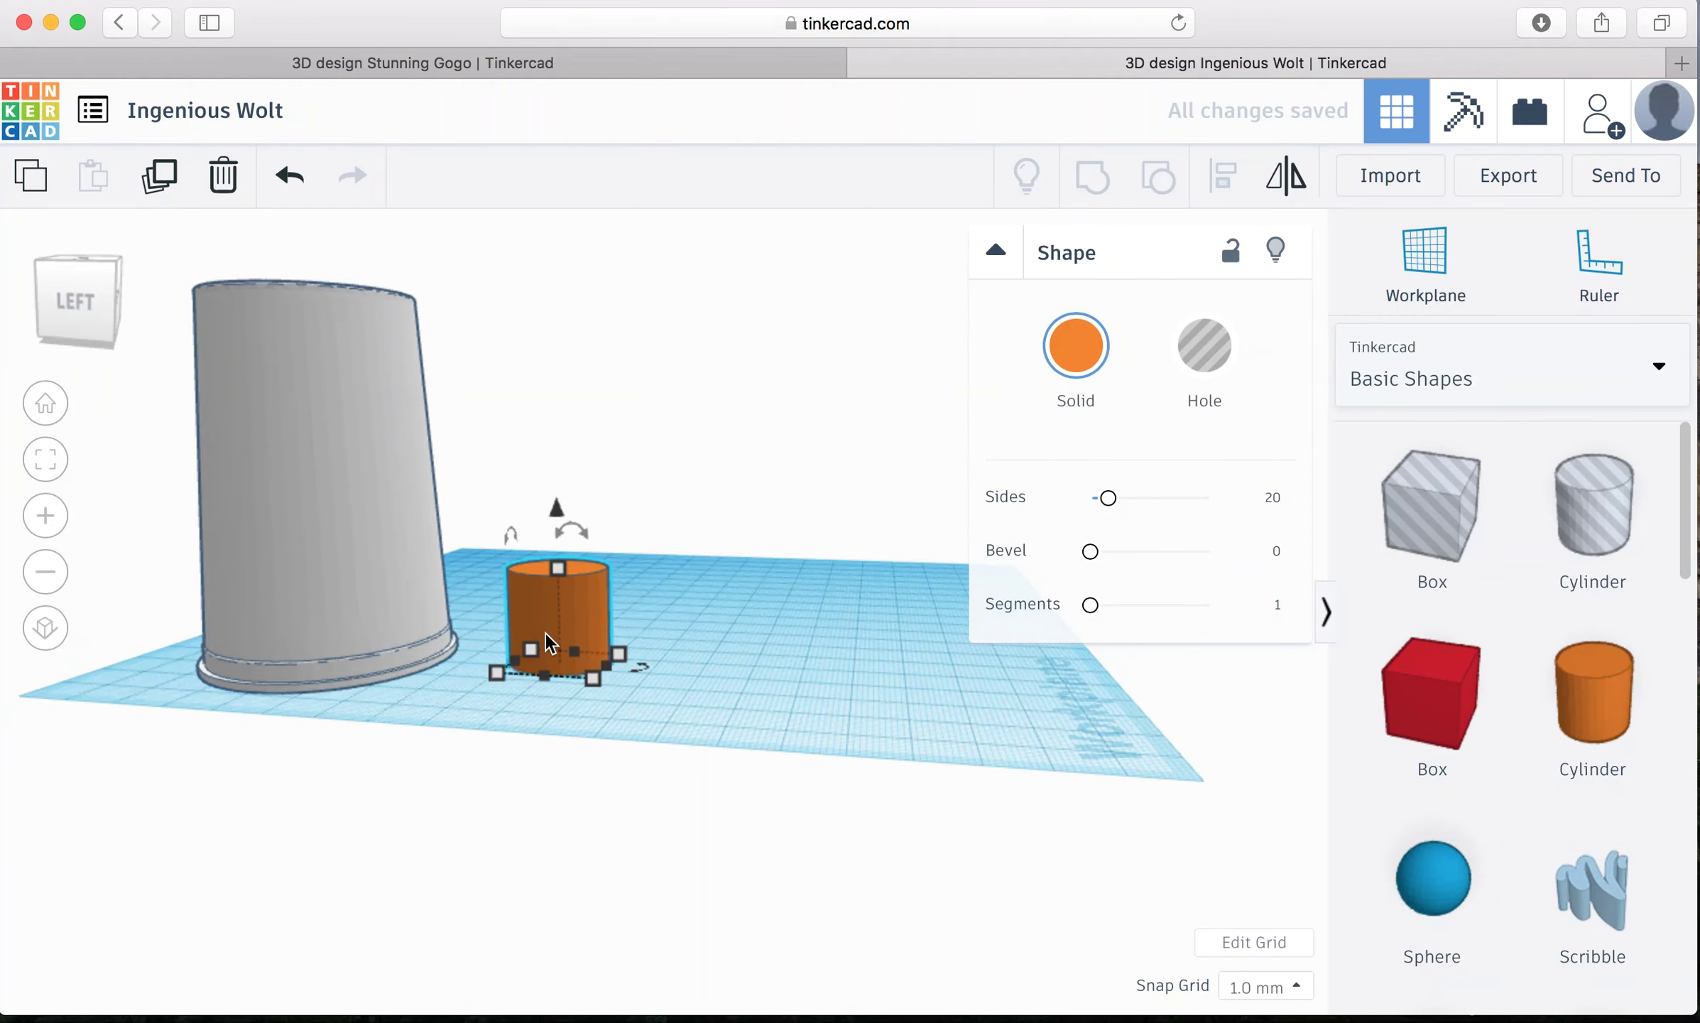
left_click_drag(558, 532, 432, 605)
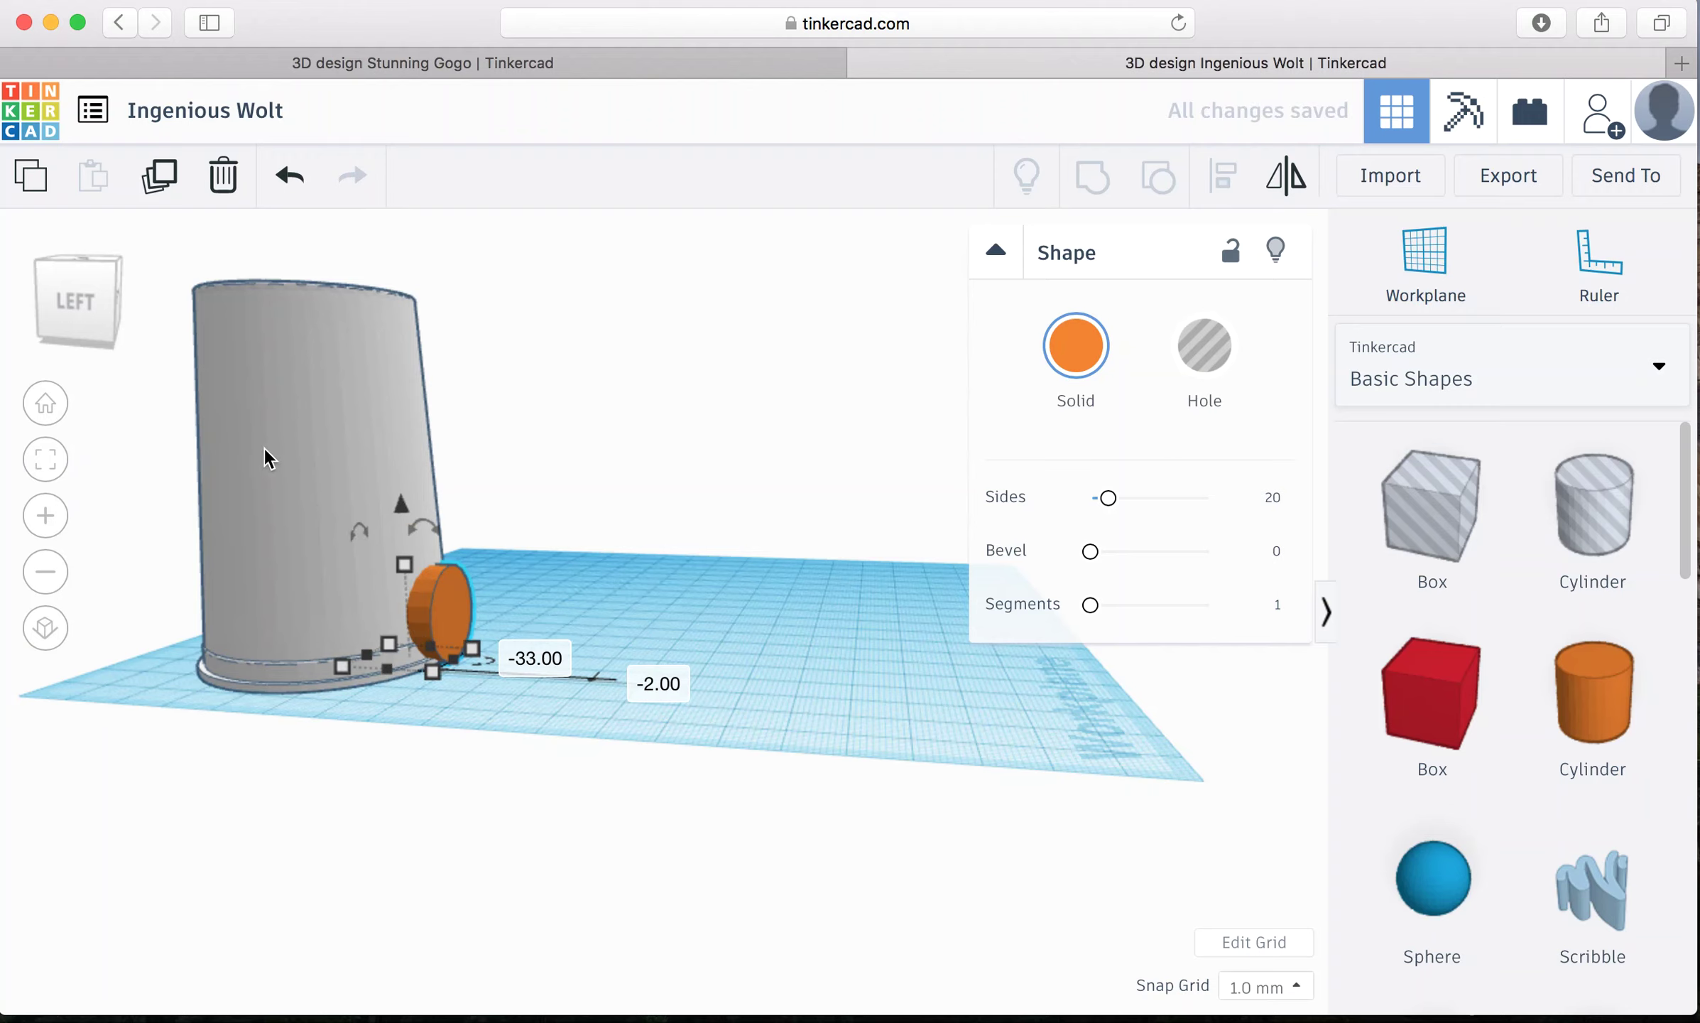
left_click_drag(94, 316, 88, 317)
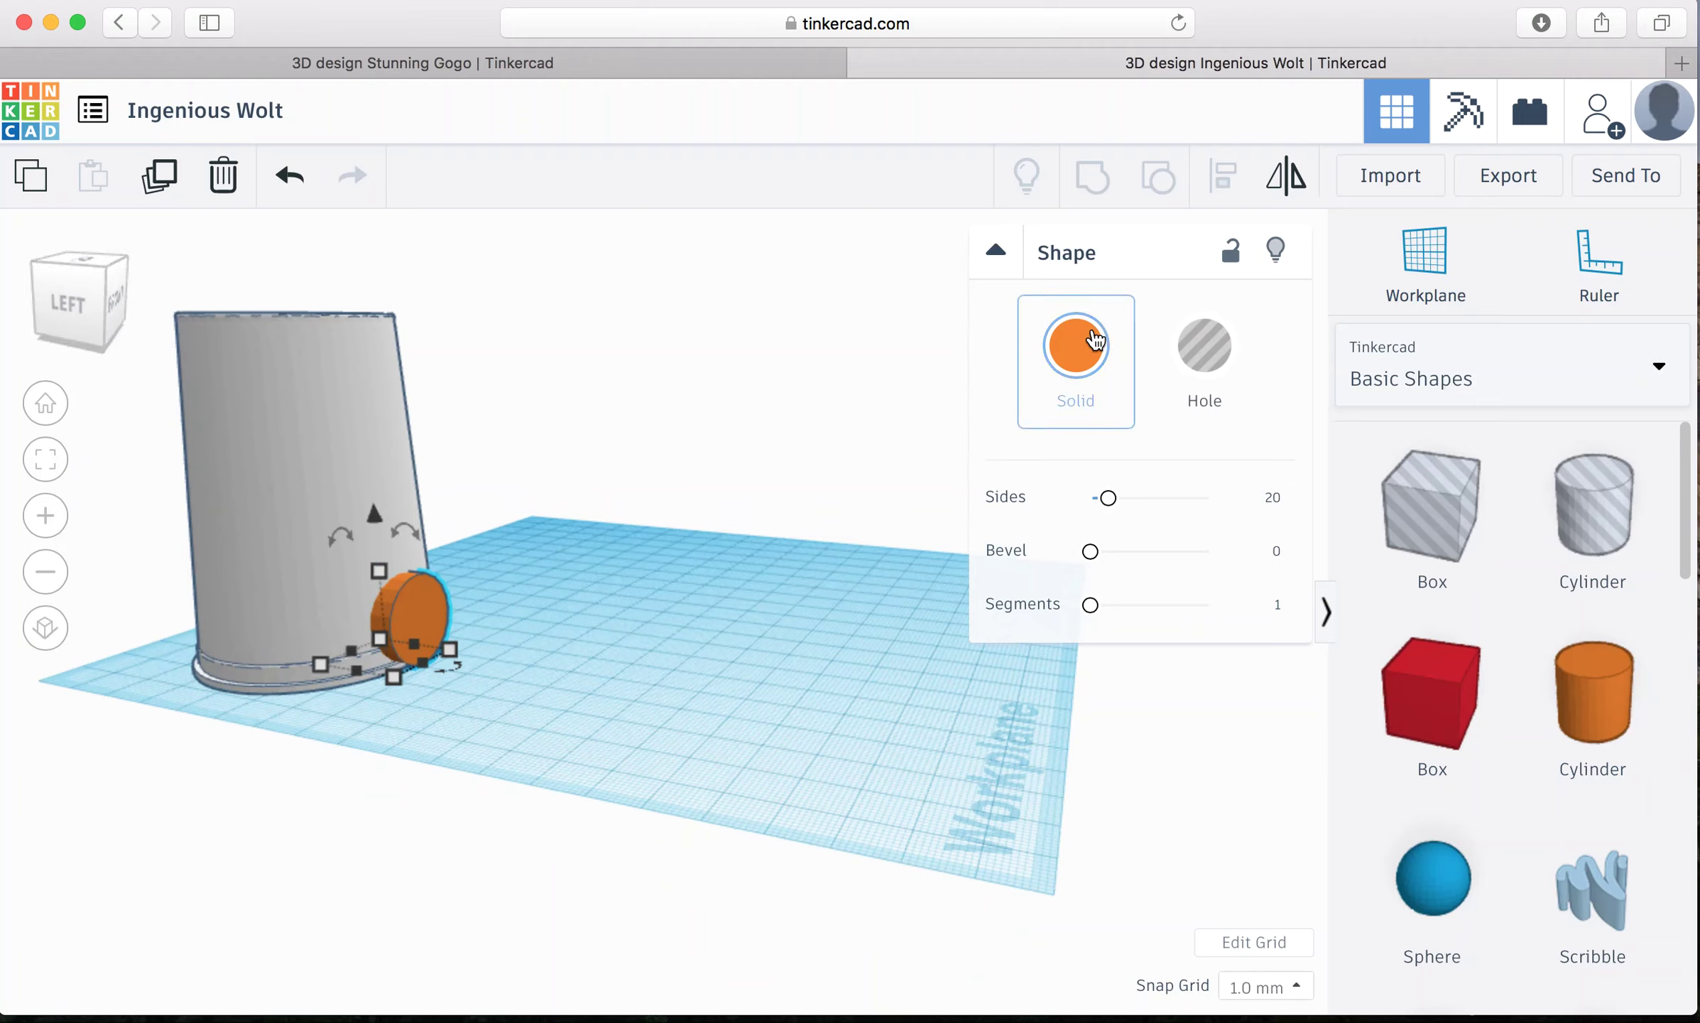
Step: Make the cylinder a hole pressed into the cup's side and reopen the shape category list
left_click(1212, 344)
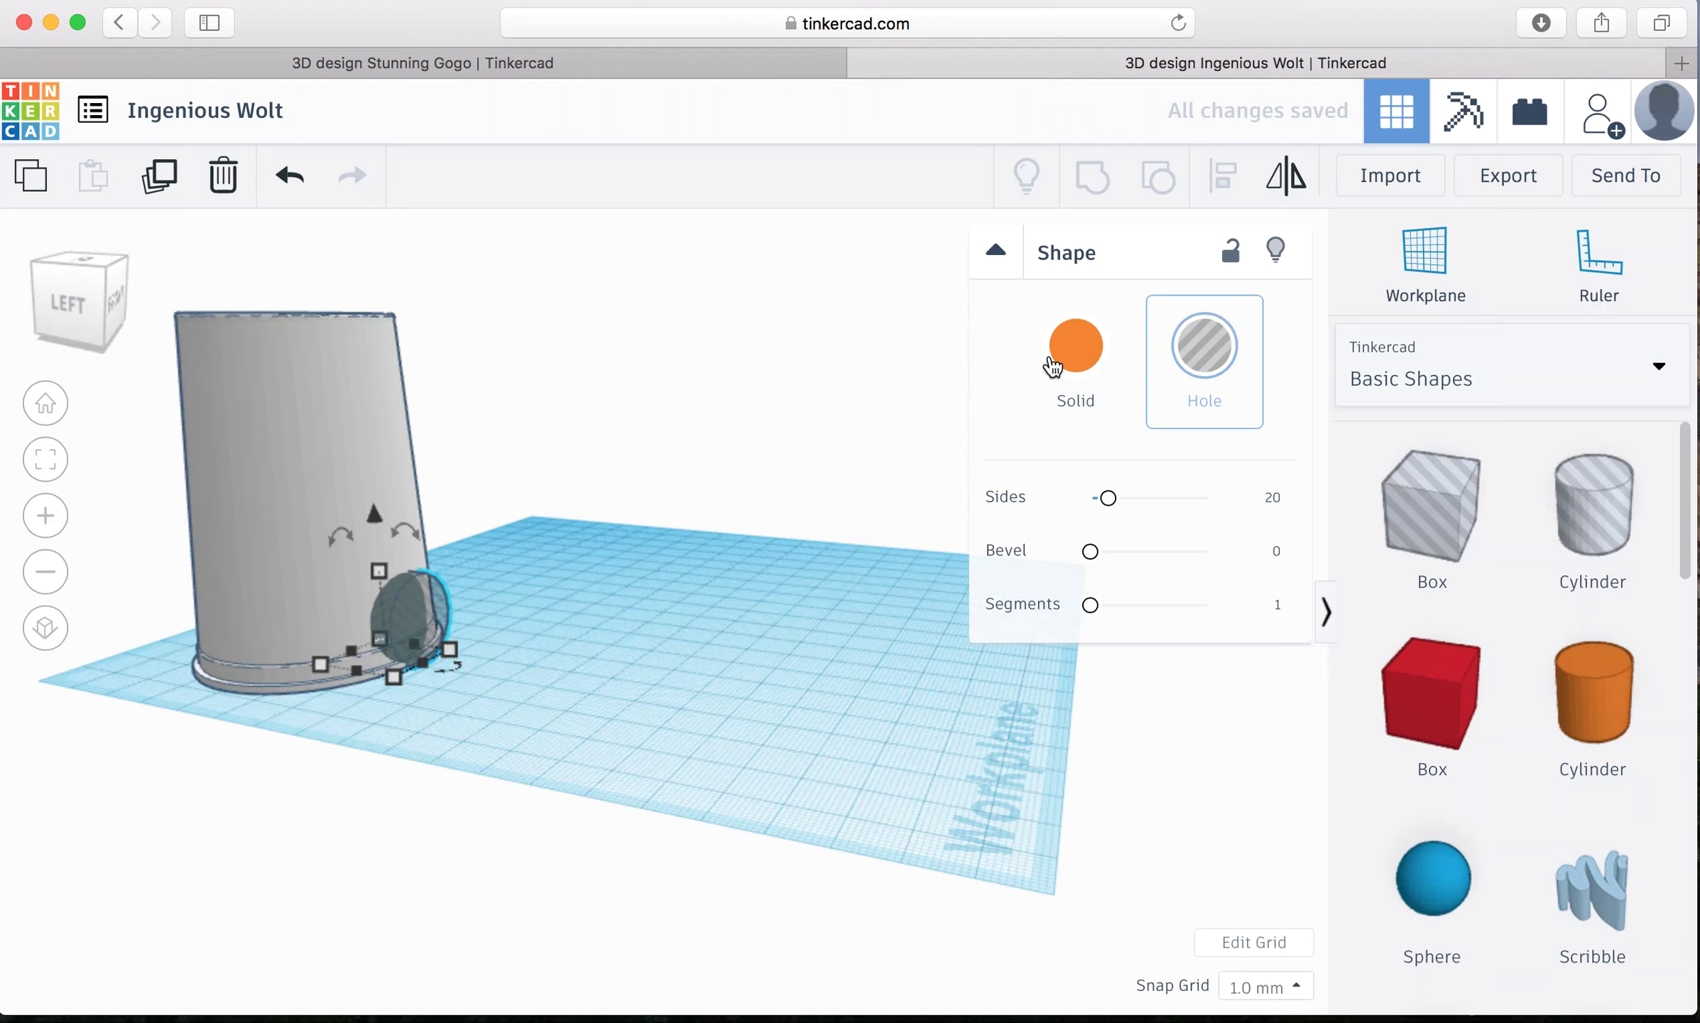
left_click(78, 322)
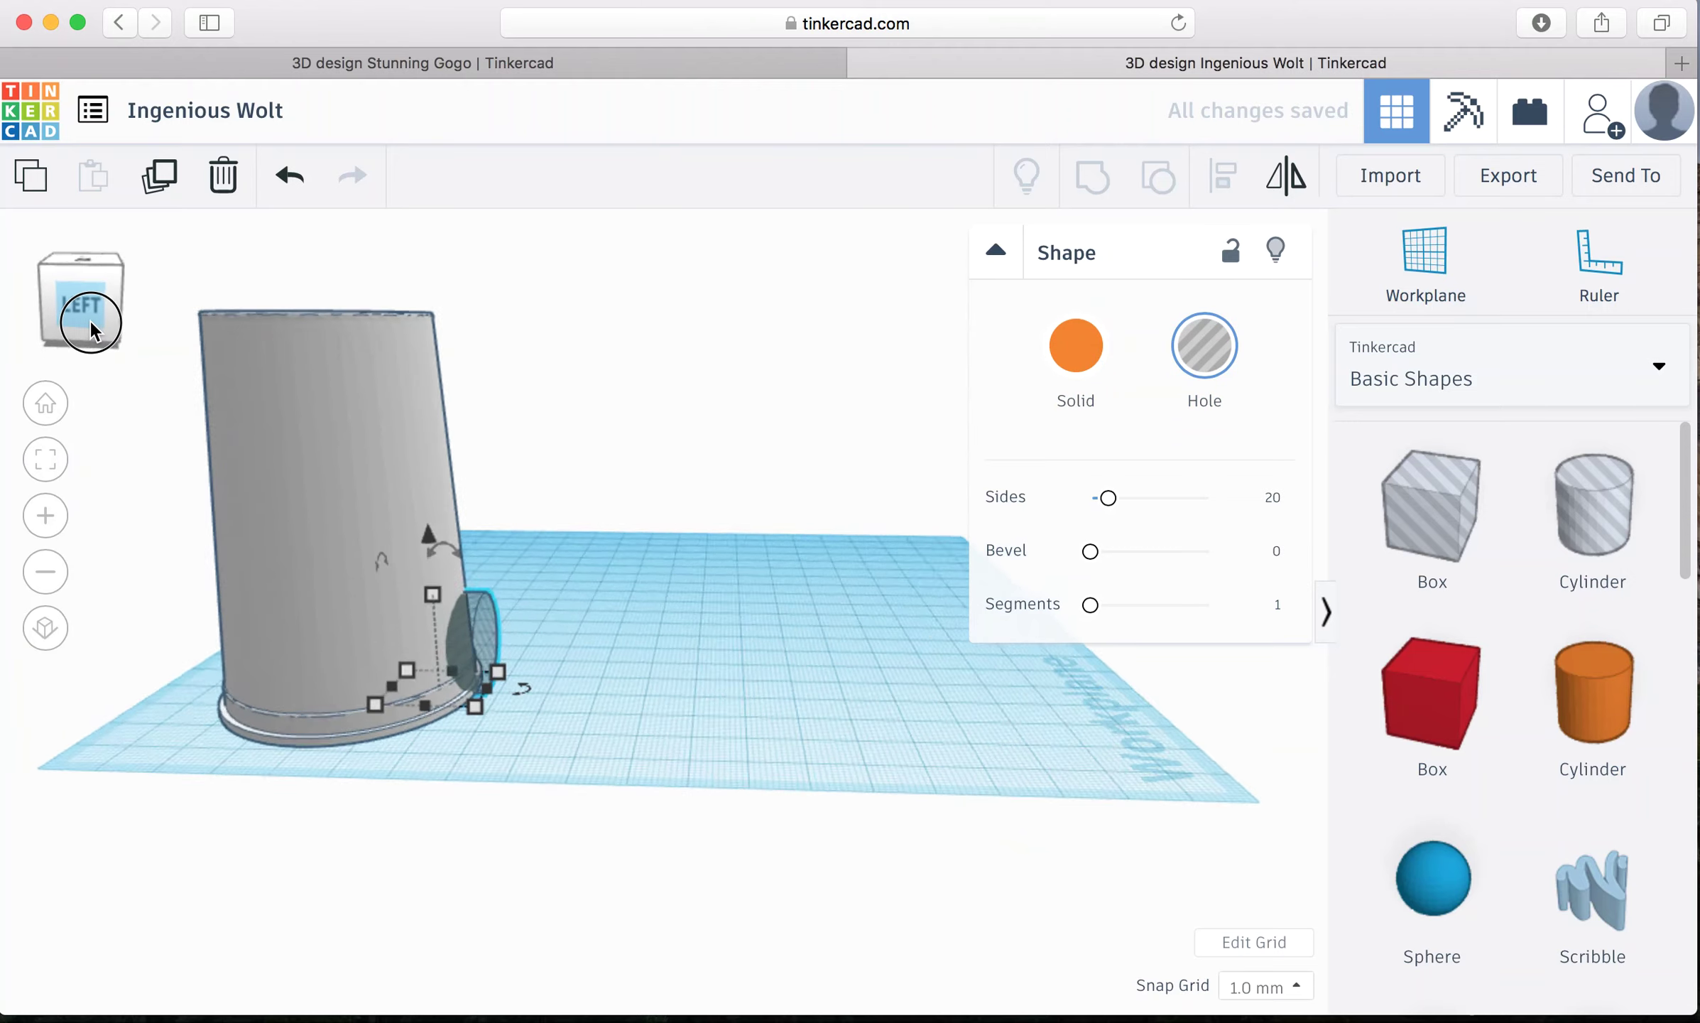
left_click_drag(505, 606, 484, 616)
left_click_drag(90, 304, 56, 306)
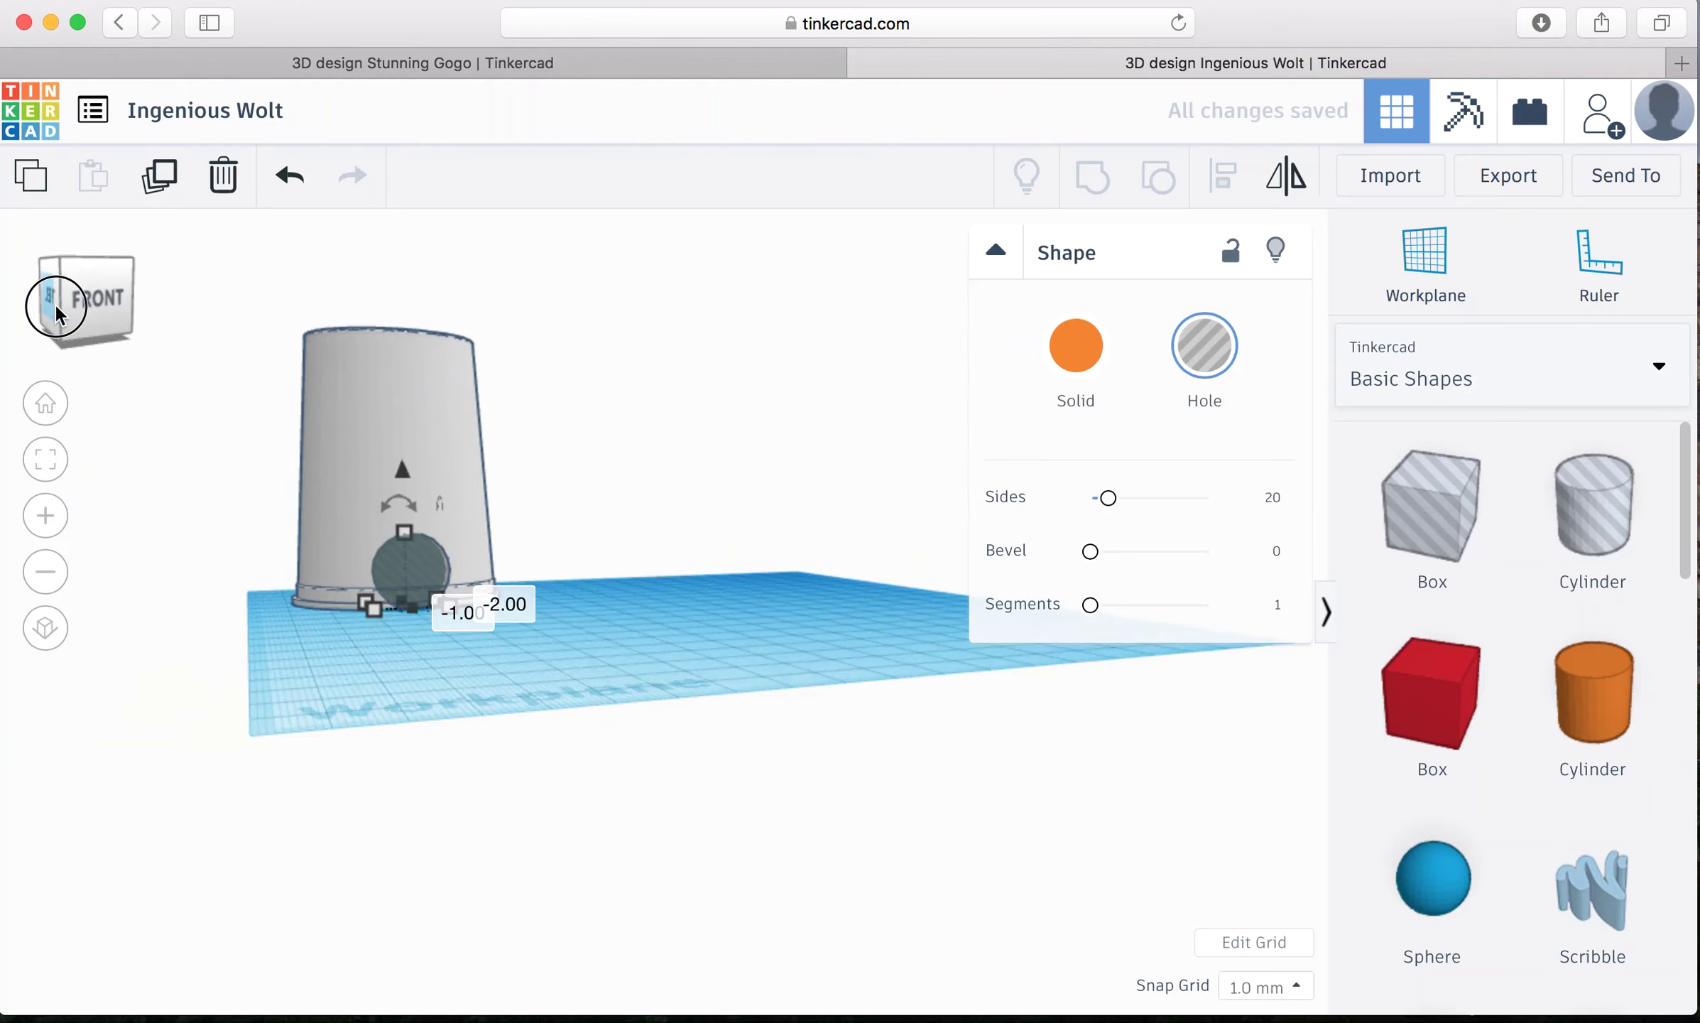
left_click(677, 528)
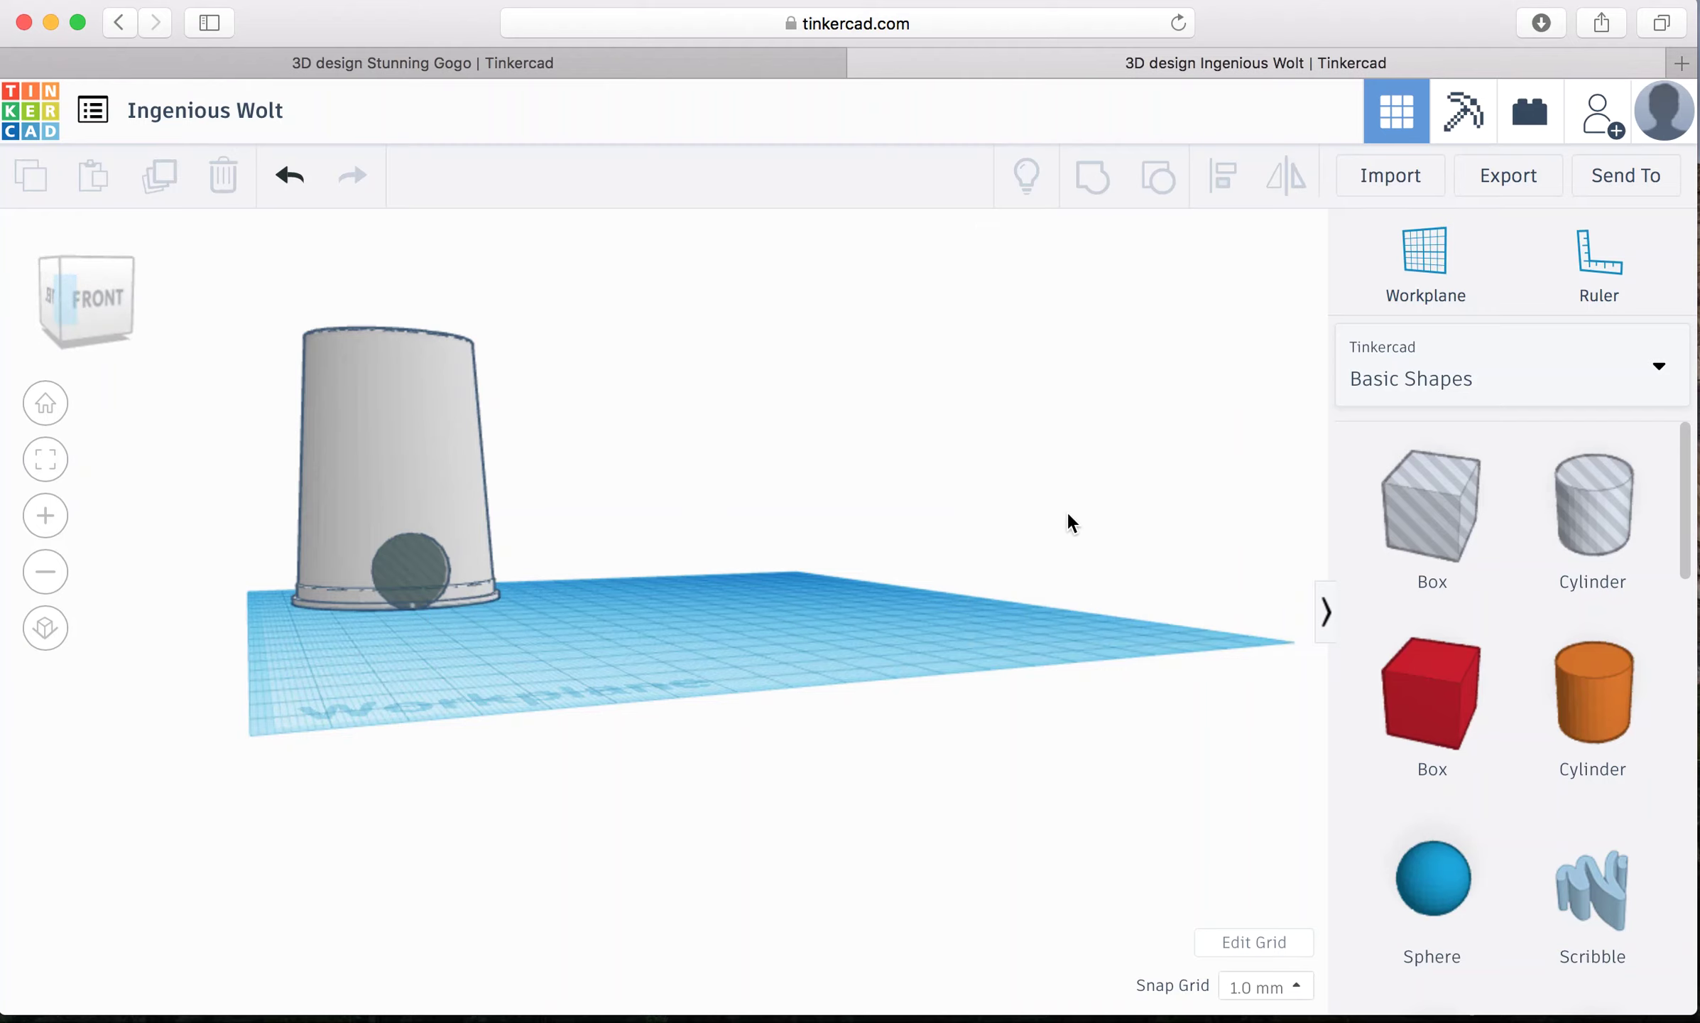
left_click(1462, 400)
Step: Add a Tissue Roll from Making at home (NEW) and rotate it onto its side near the cup
left_click(1463, 647)
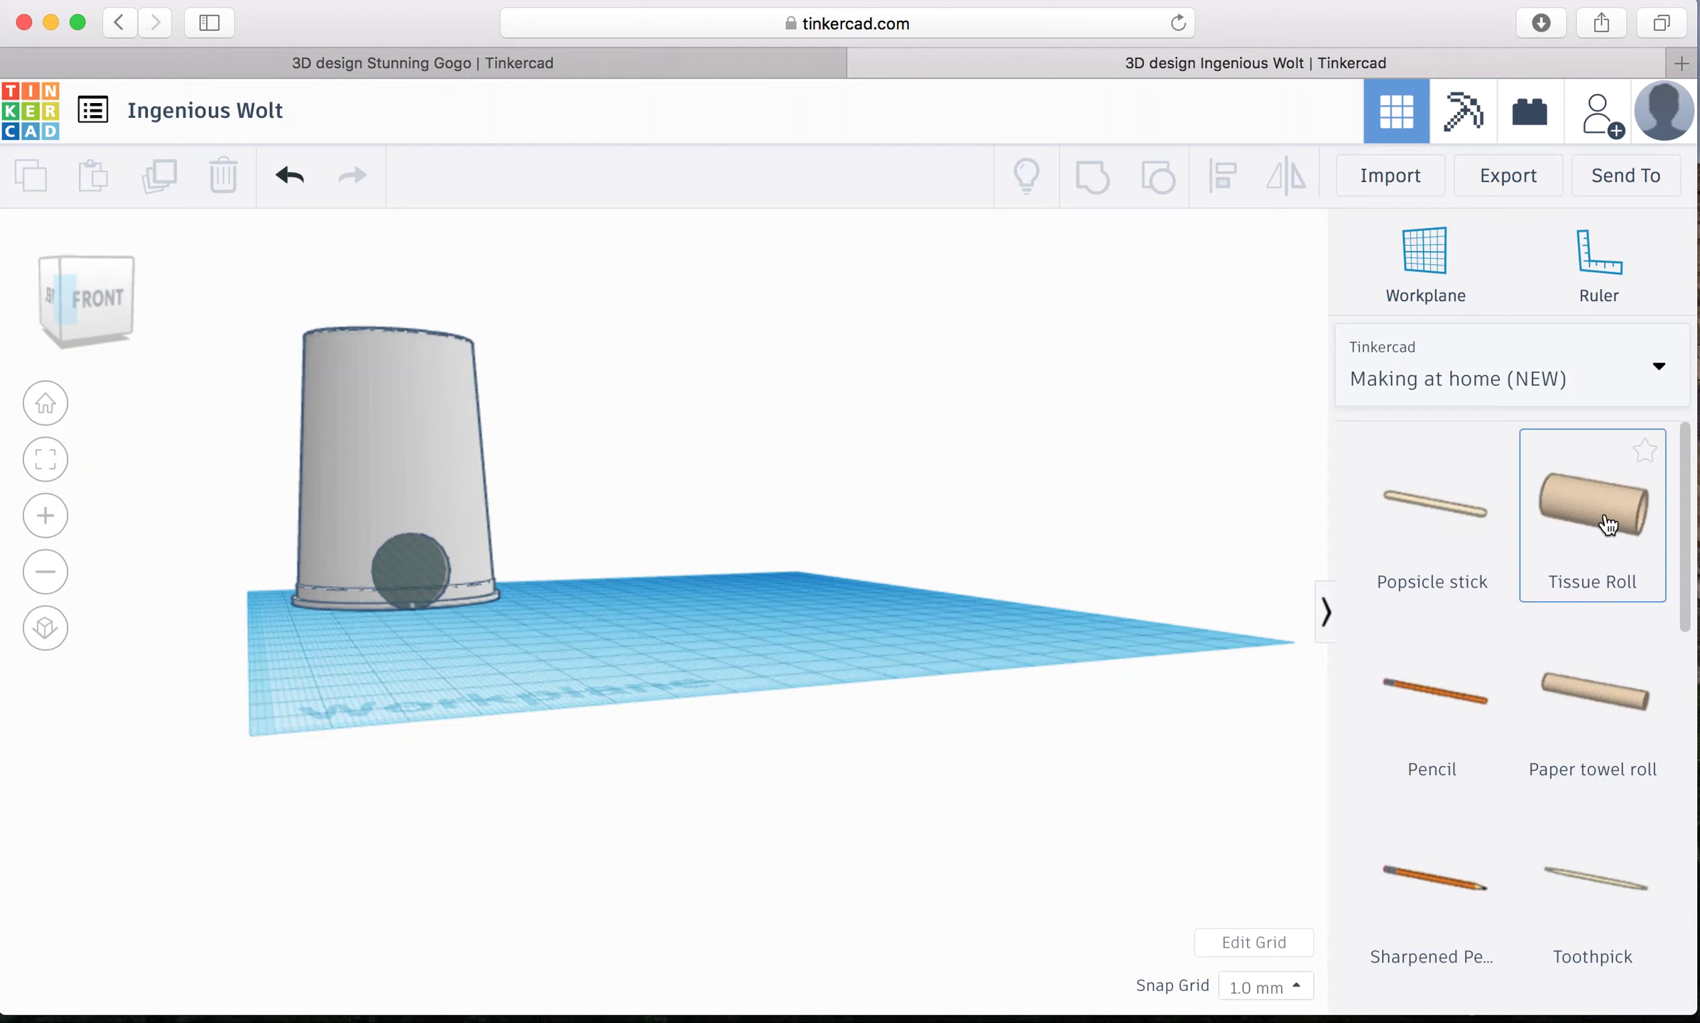
left_click_drag(1609, 524, 795, 627)
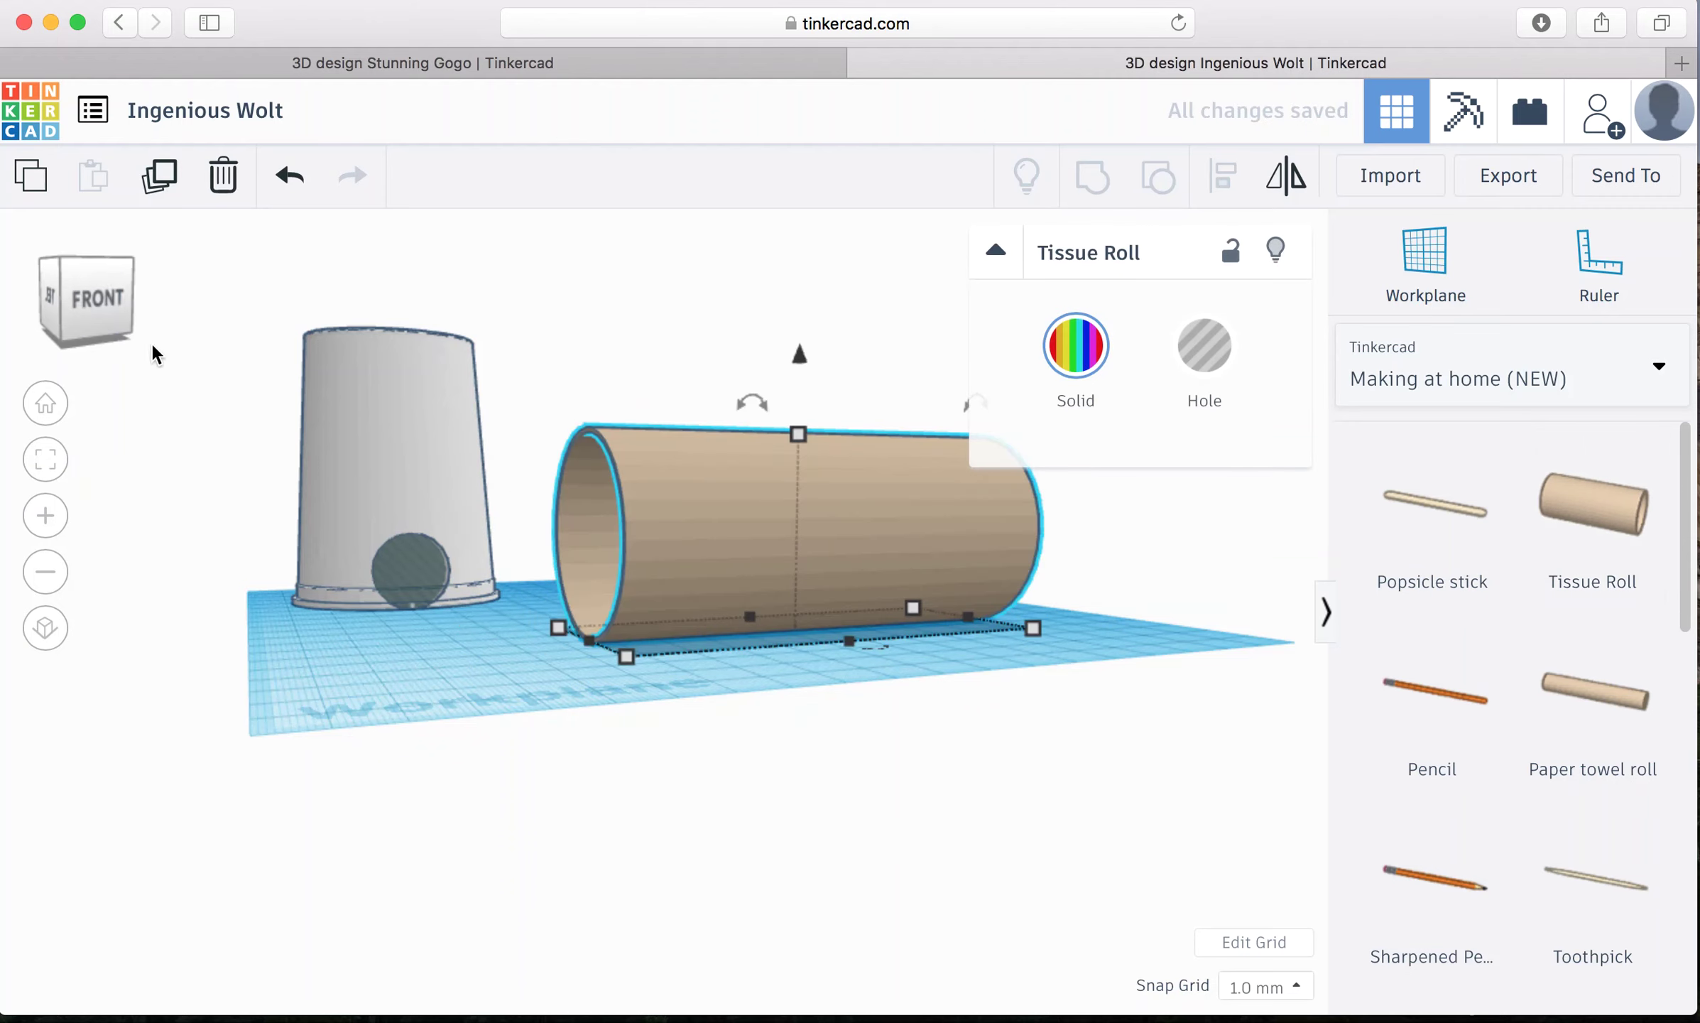
left_click_drag(132, 342, 110, 331)
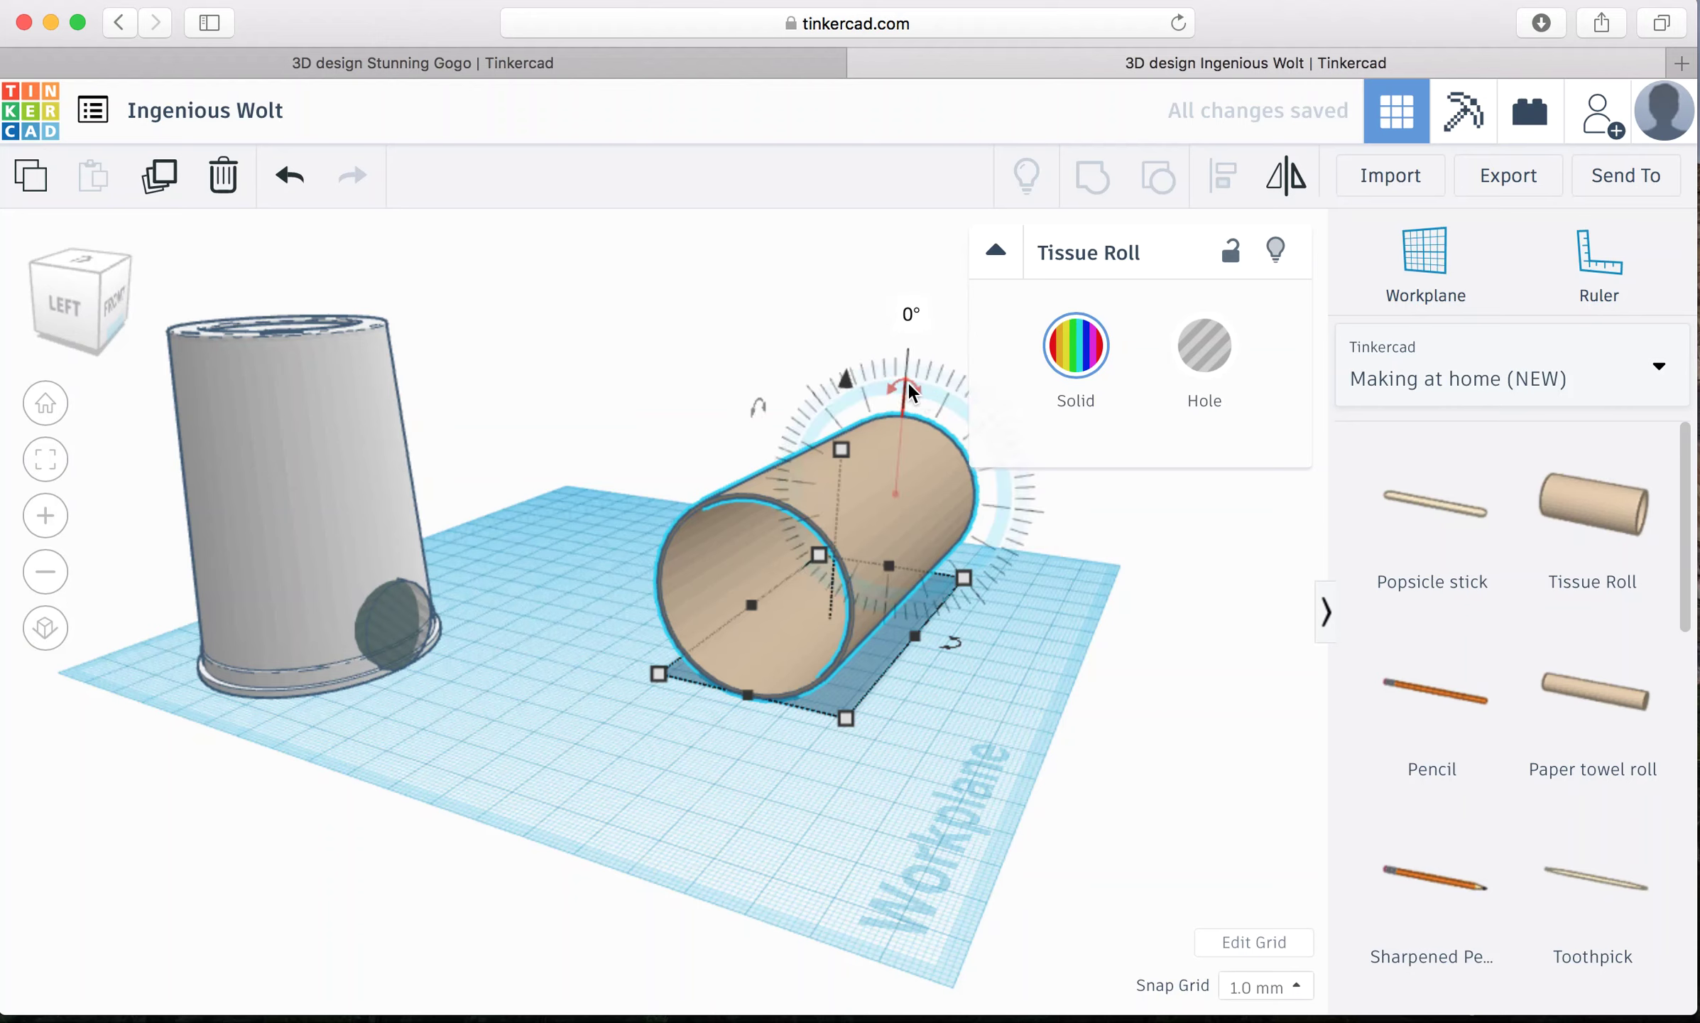
mouse_move(906, 384)
left_mouse_down()
mouse_move(957, 448)
mouse_move(899, 396)
left_mouse_up()
mouse_move(757, 404)
left_mouse_down()
mouse_move(894, 483)
mouse_move(790, 601)
mouse_move(793, 466)
mouse_move(686, 572)
mouse_move(755, 438)
left_mouse_up()
left_click_drag(949, 643, 790, 649)
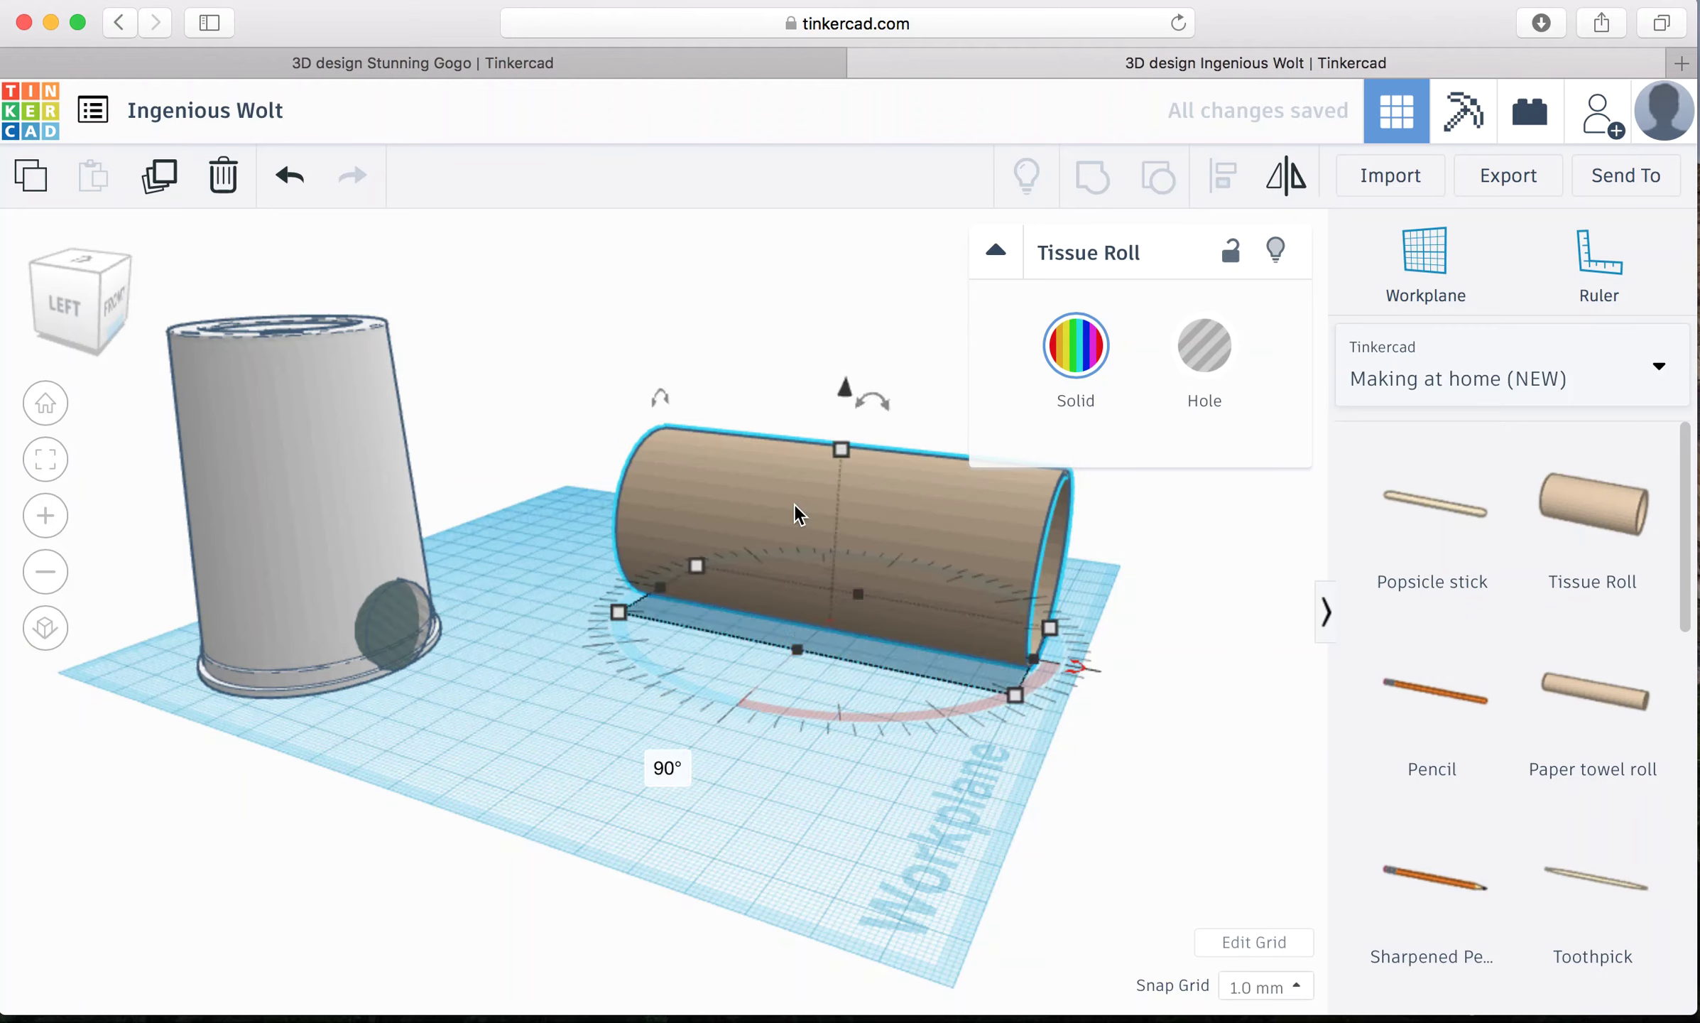
left_click_drag(794, 503, 629, 644)
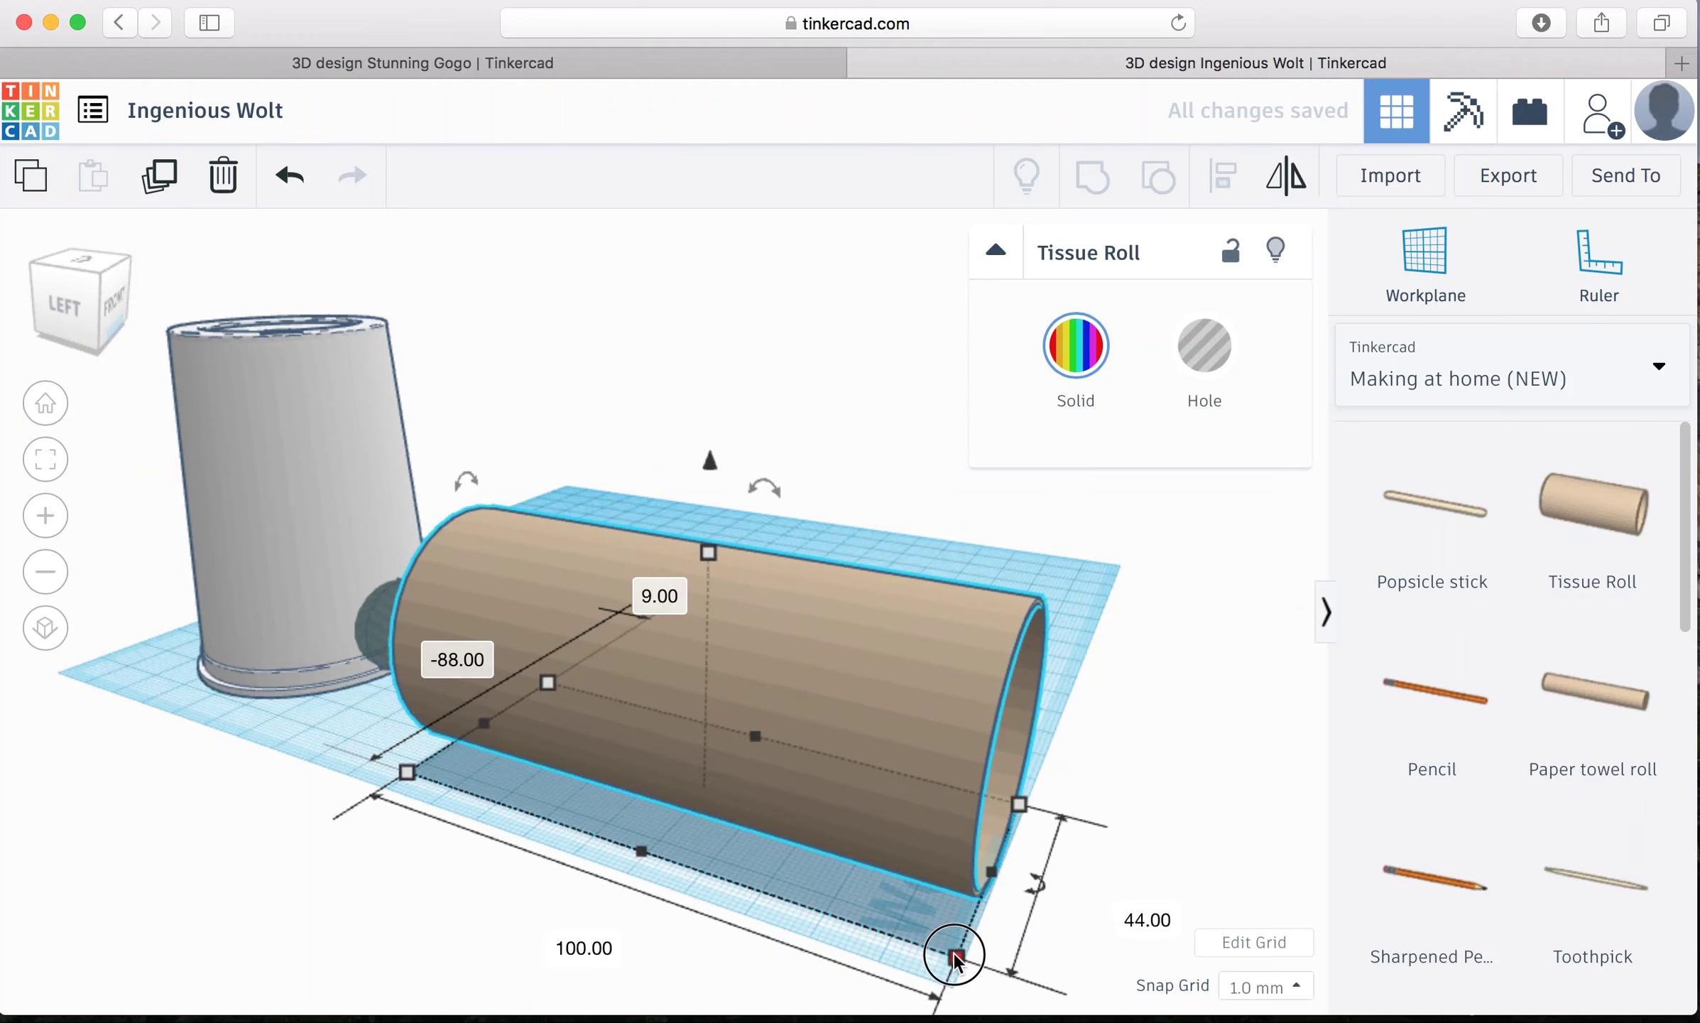
Step: Shrink the tissue roll's footprint and height and move it left toward the cup
left_click_drag(954, 958, 850, 856)
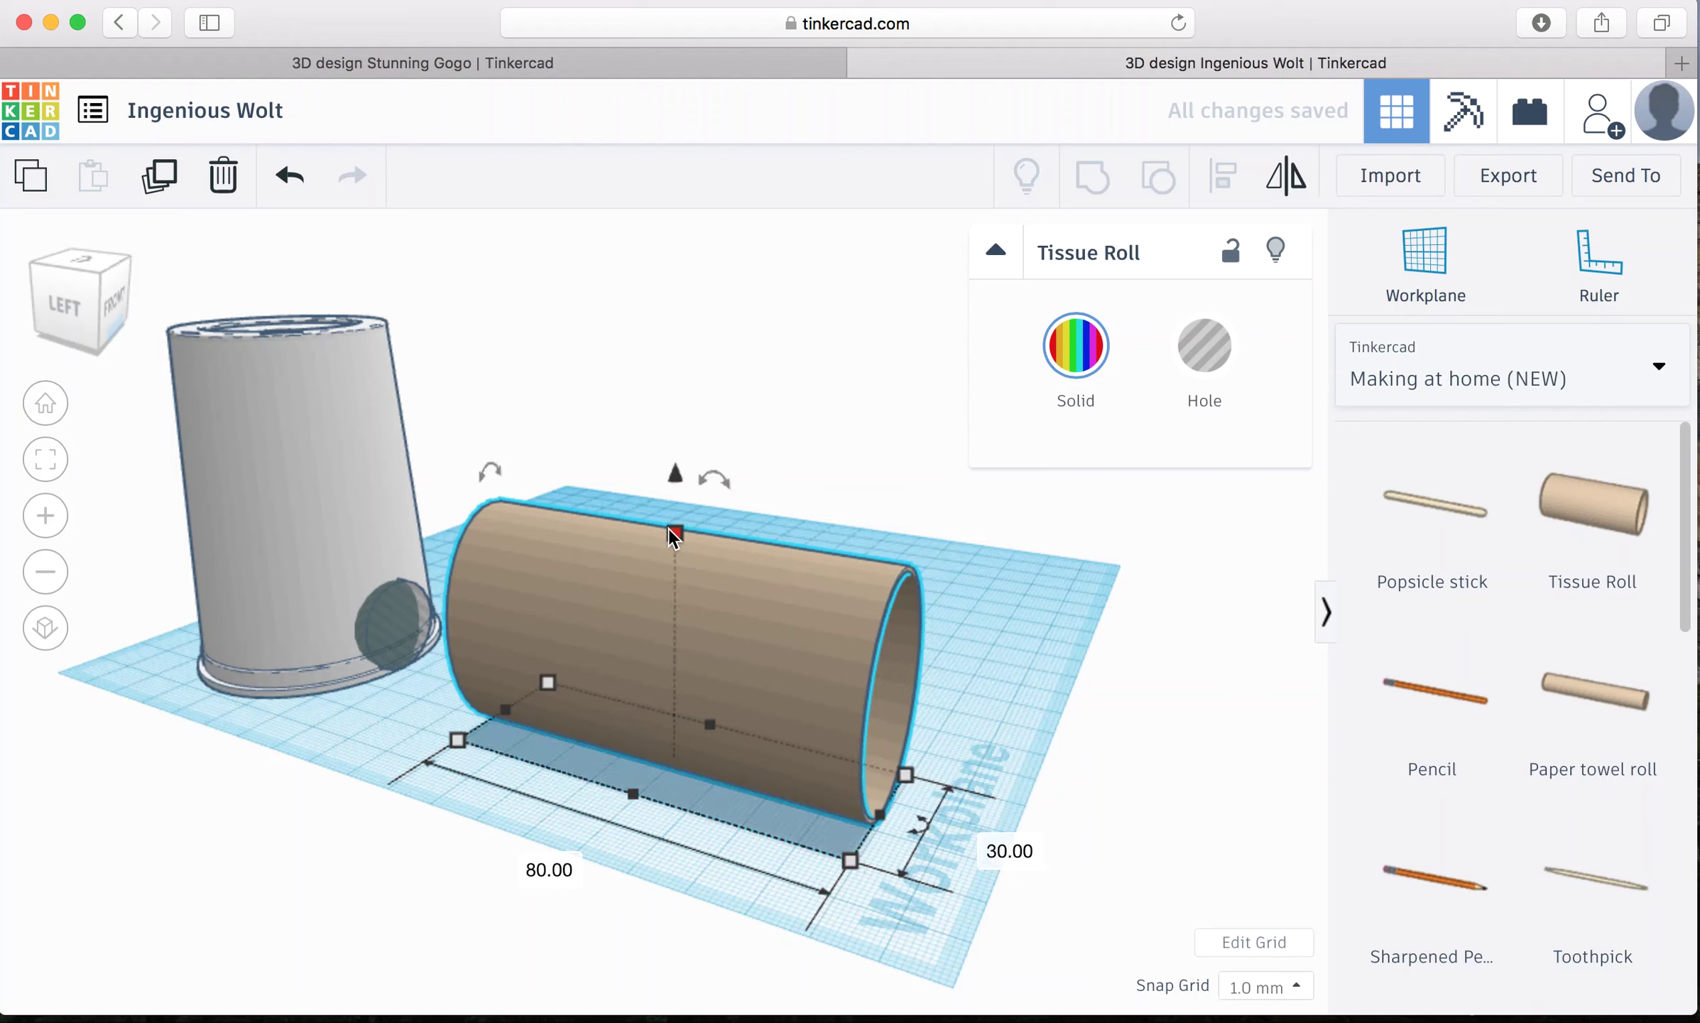
left_click_drag(669, 529, 676, 628)
left_click_drag(777, 660, 629, 619)
left_click(71, 301)
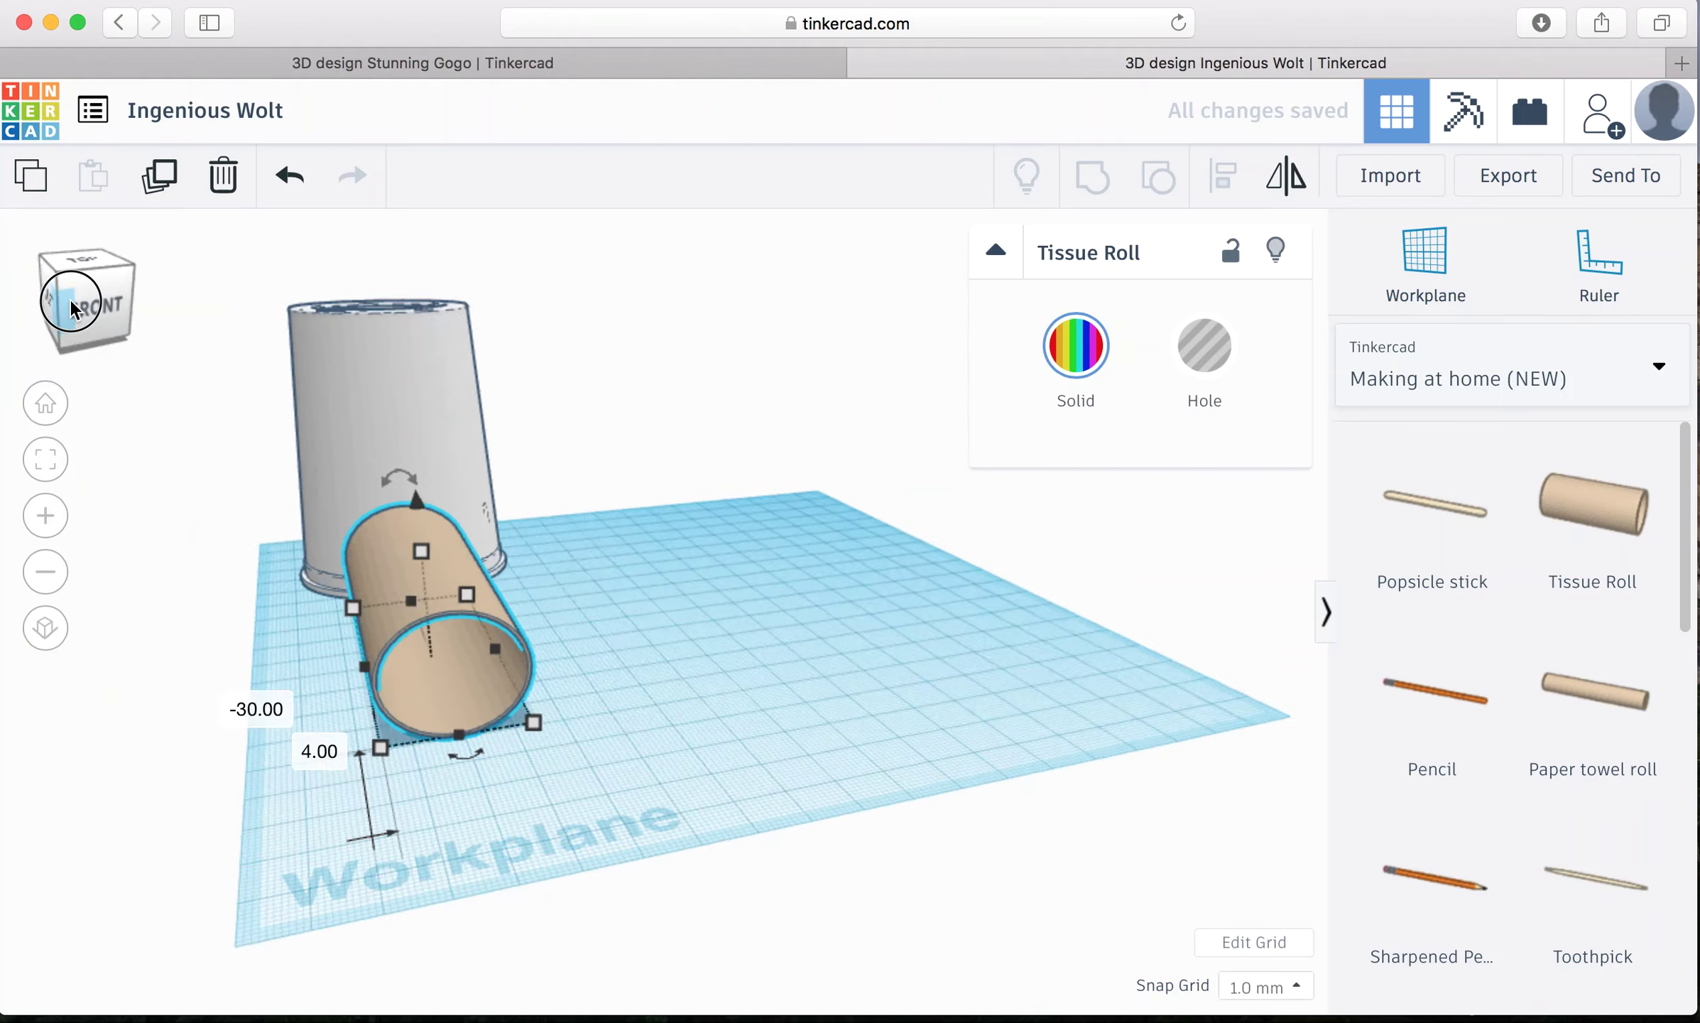
left_click_drag(69, 299, 75, 303)
Step: Fine-tune the tissue roll to 23 mm wide and 23 mm high
left_click(360, 609)
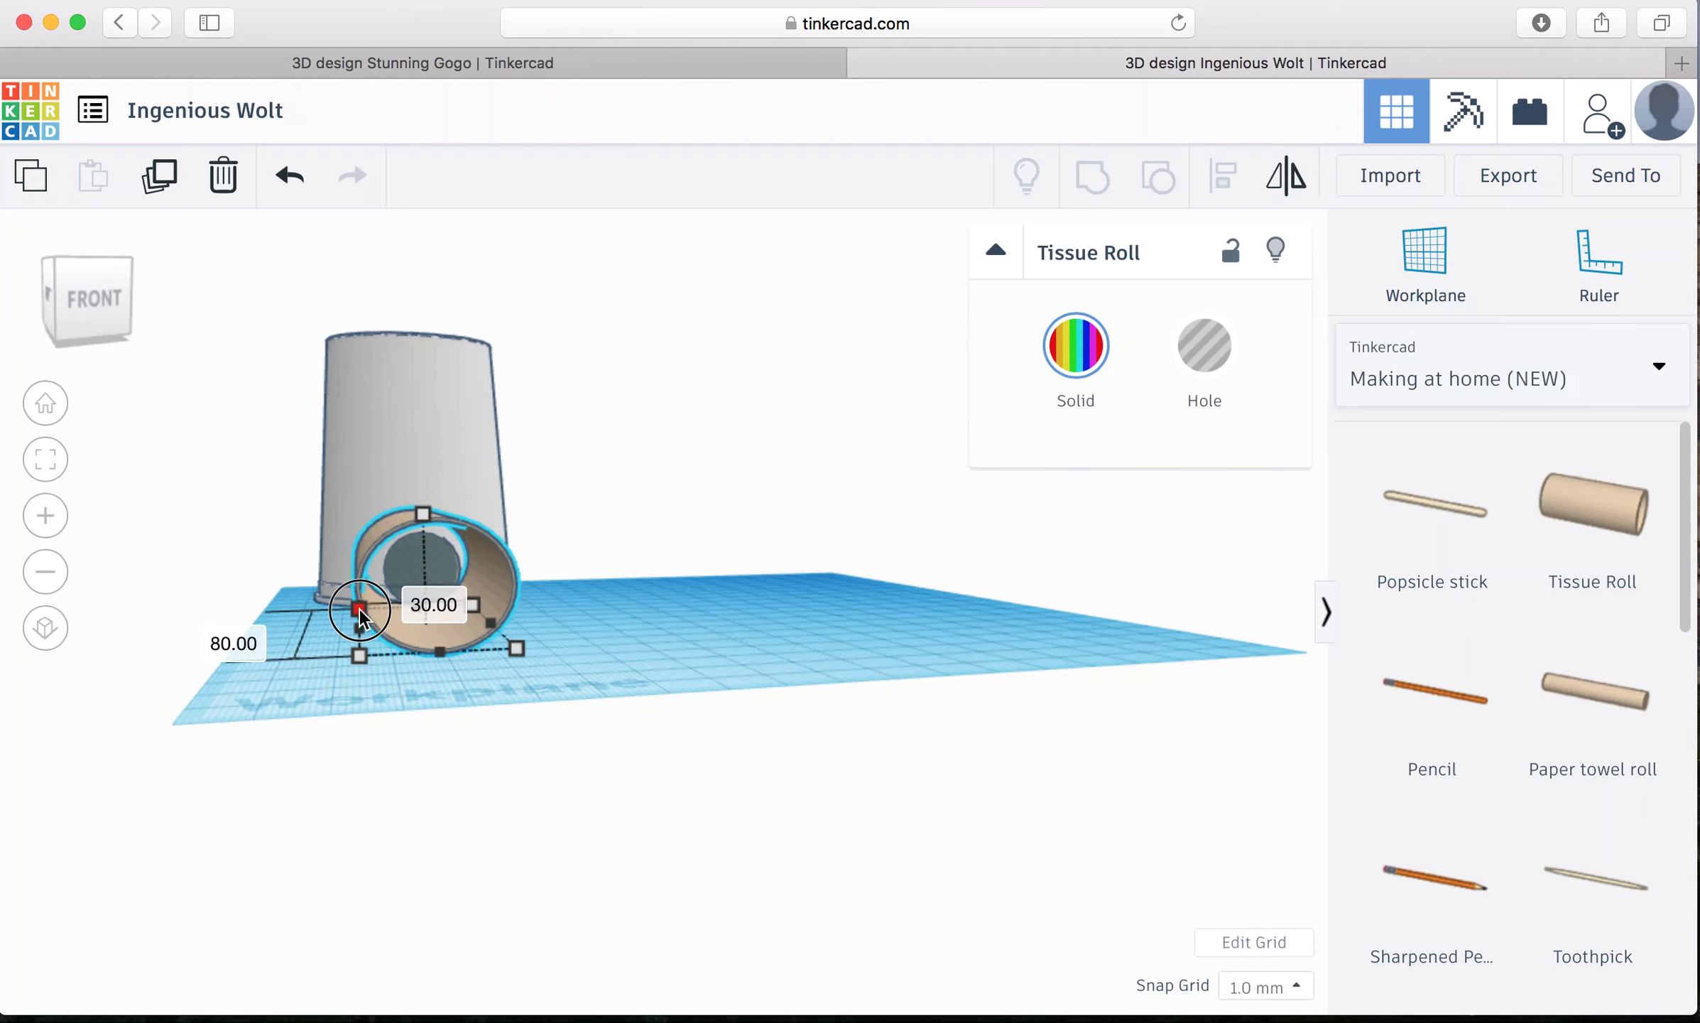
left_click_drag(362, 608, 375, 608)
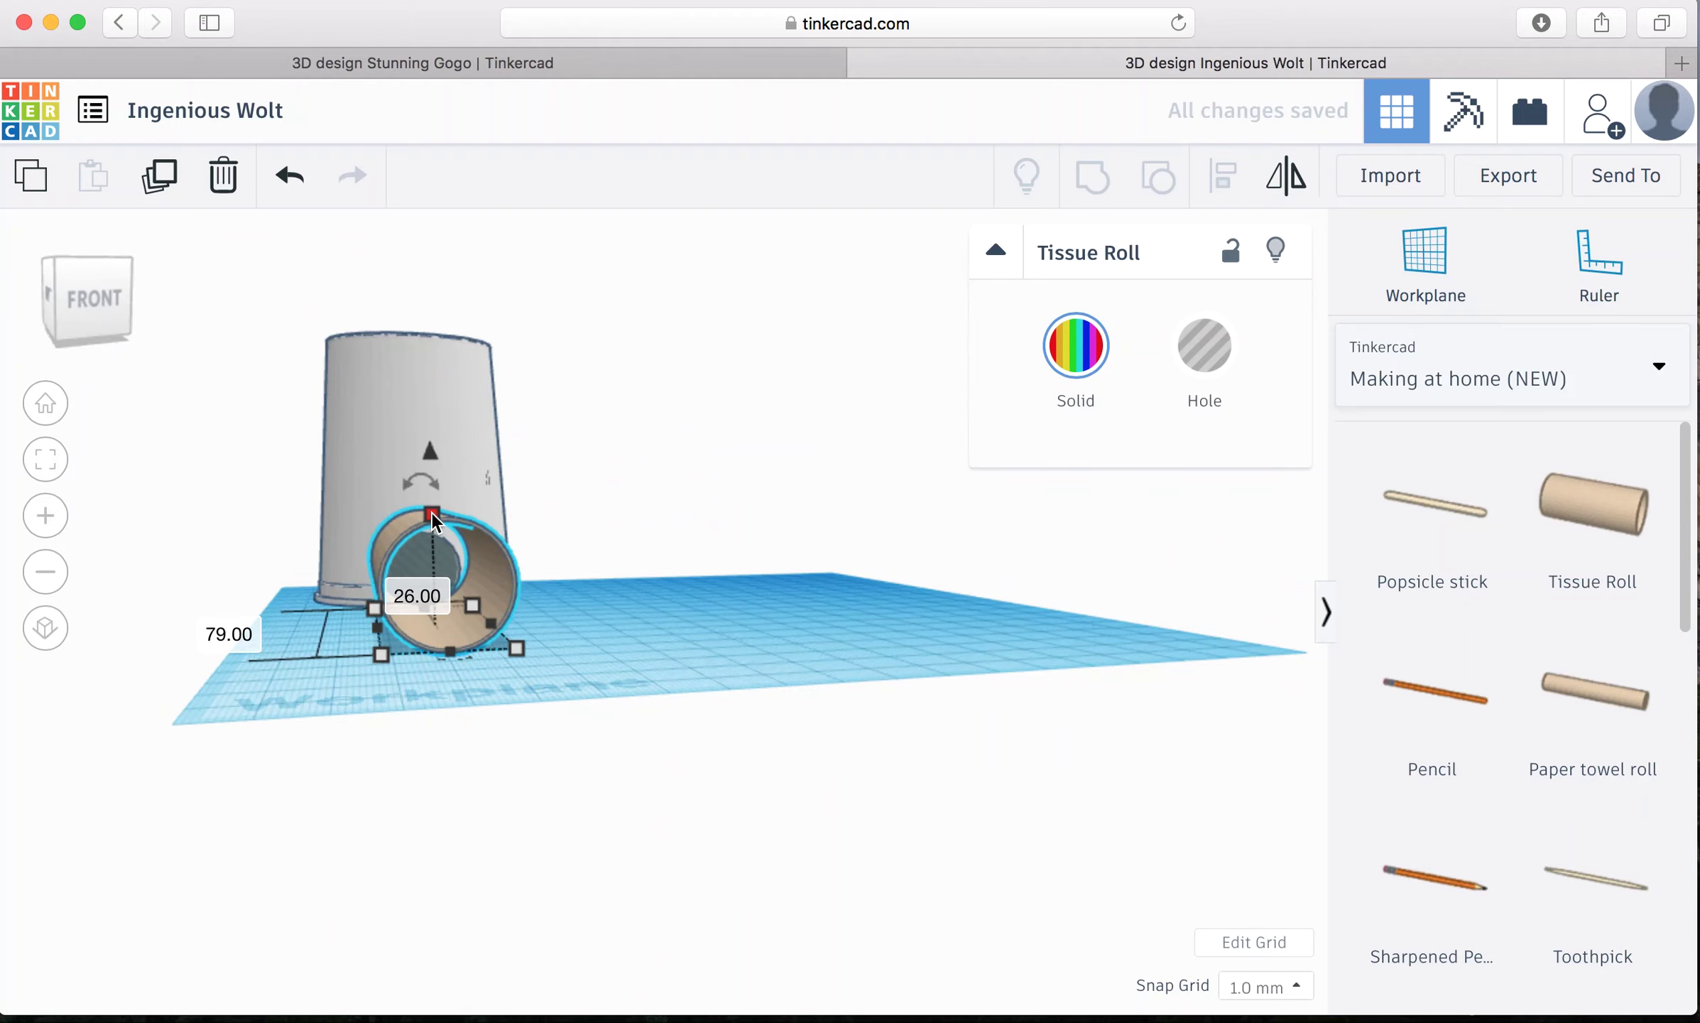
left_click_drag(432, 511, 428, 528)
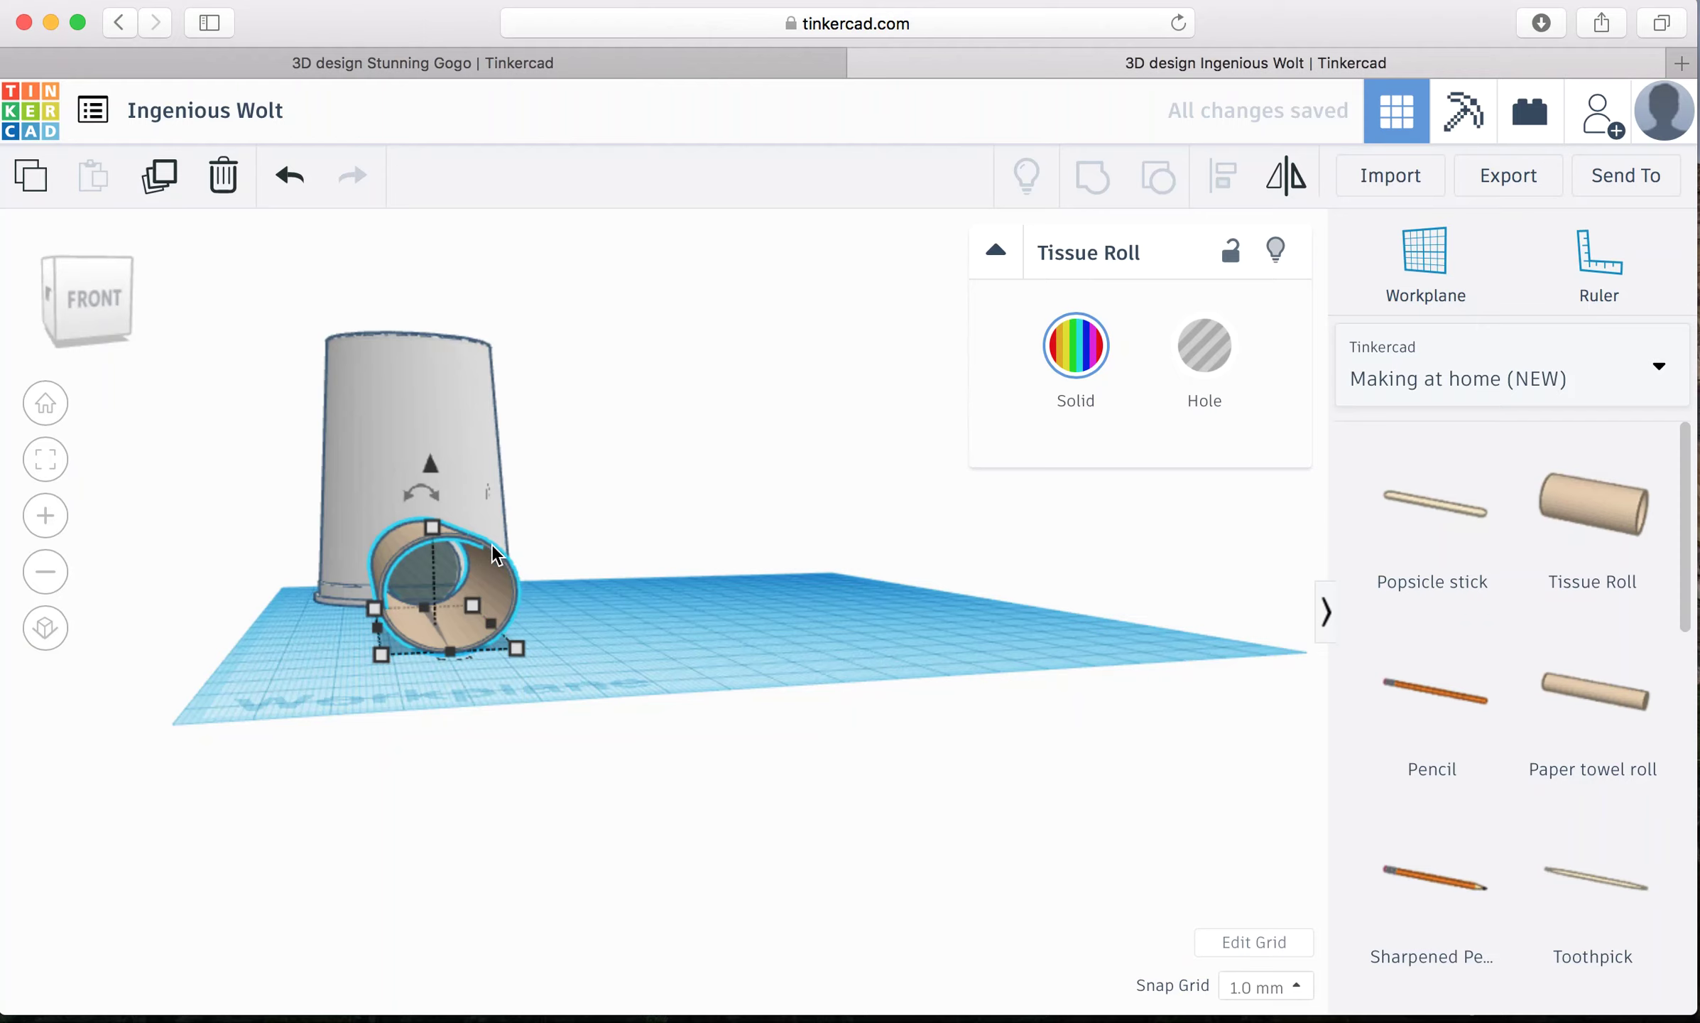
left_click(101, 311)
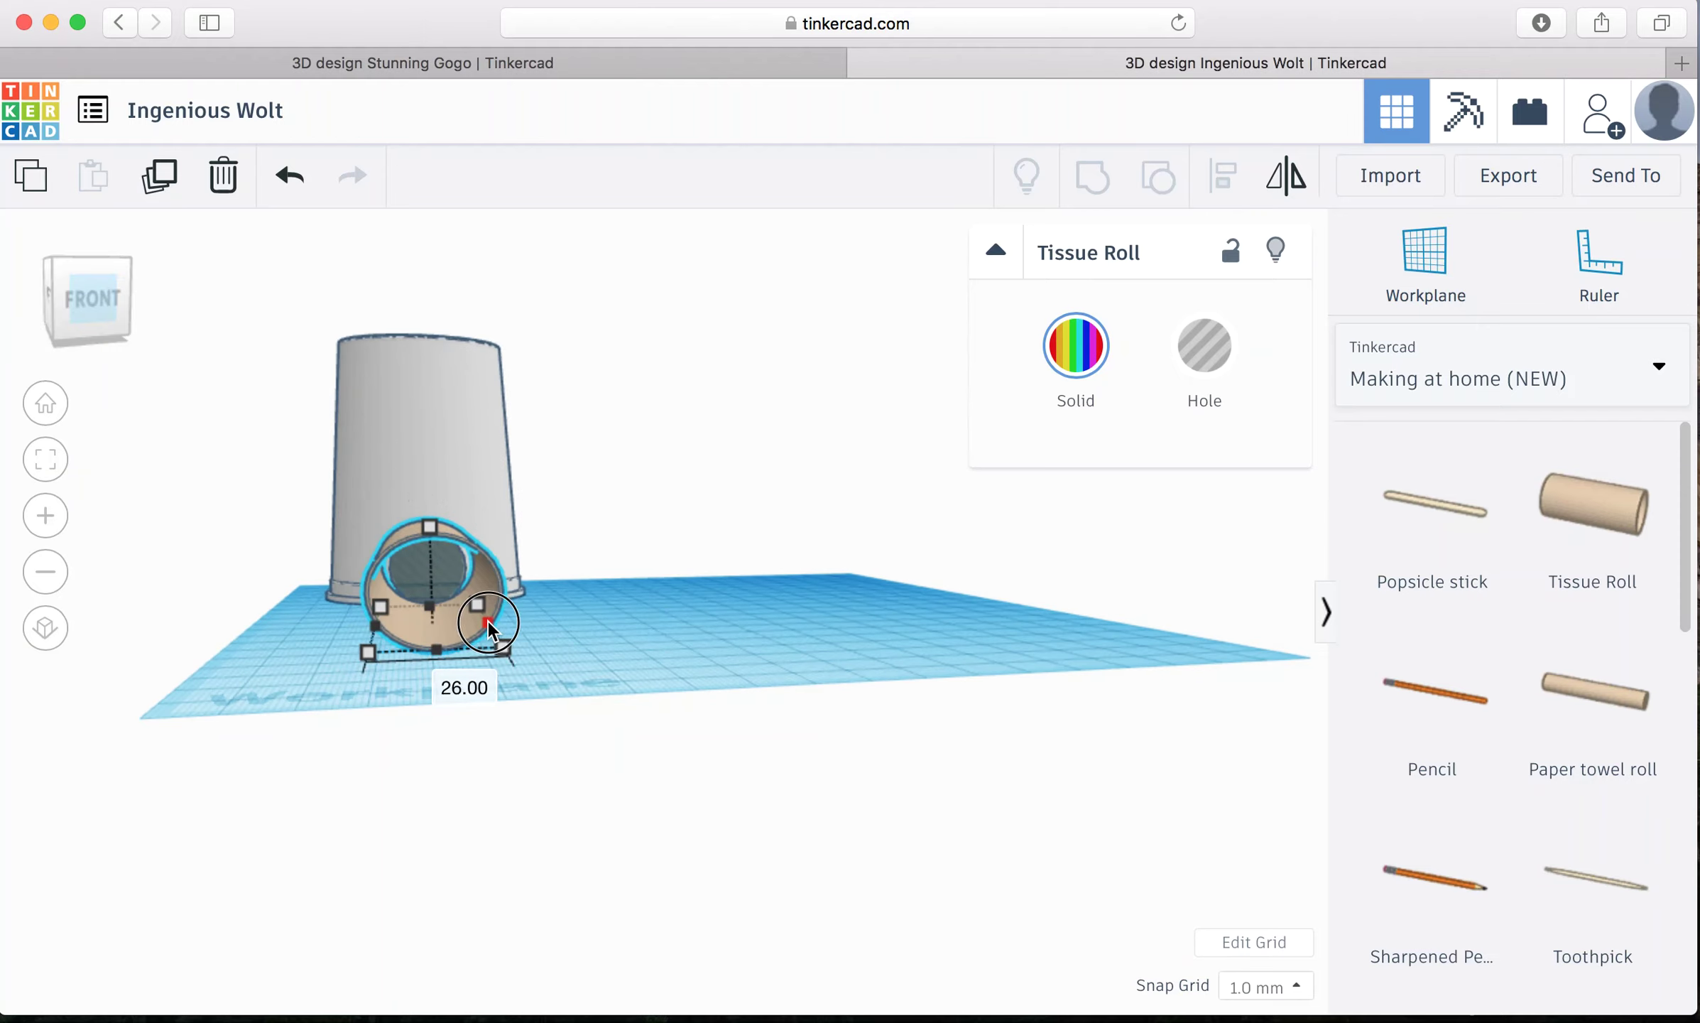
left_click_drag(480, 623, 474, 622)
Step: Slide the tissue roll left, then nudge it right until its end touches the cup
left_click_drag(95, 273, 135, 297)
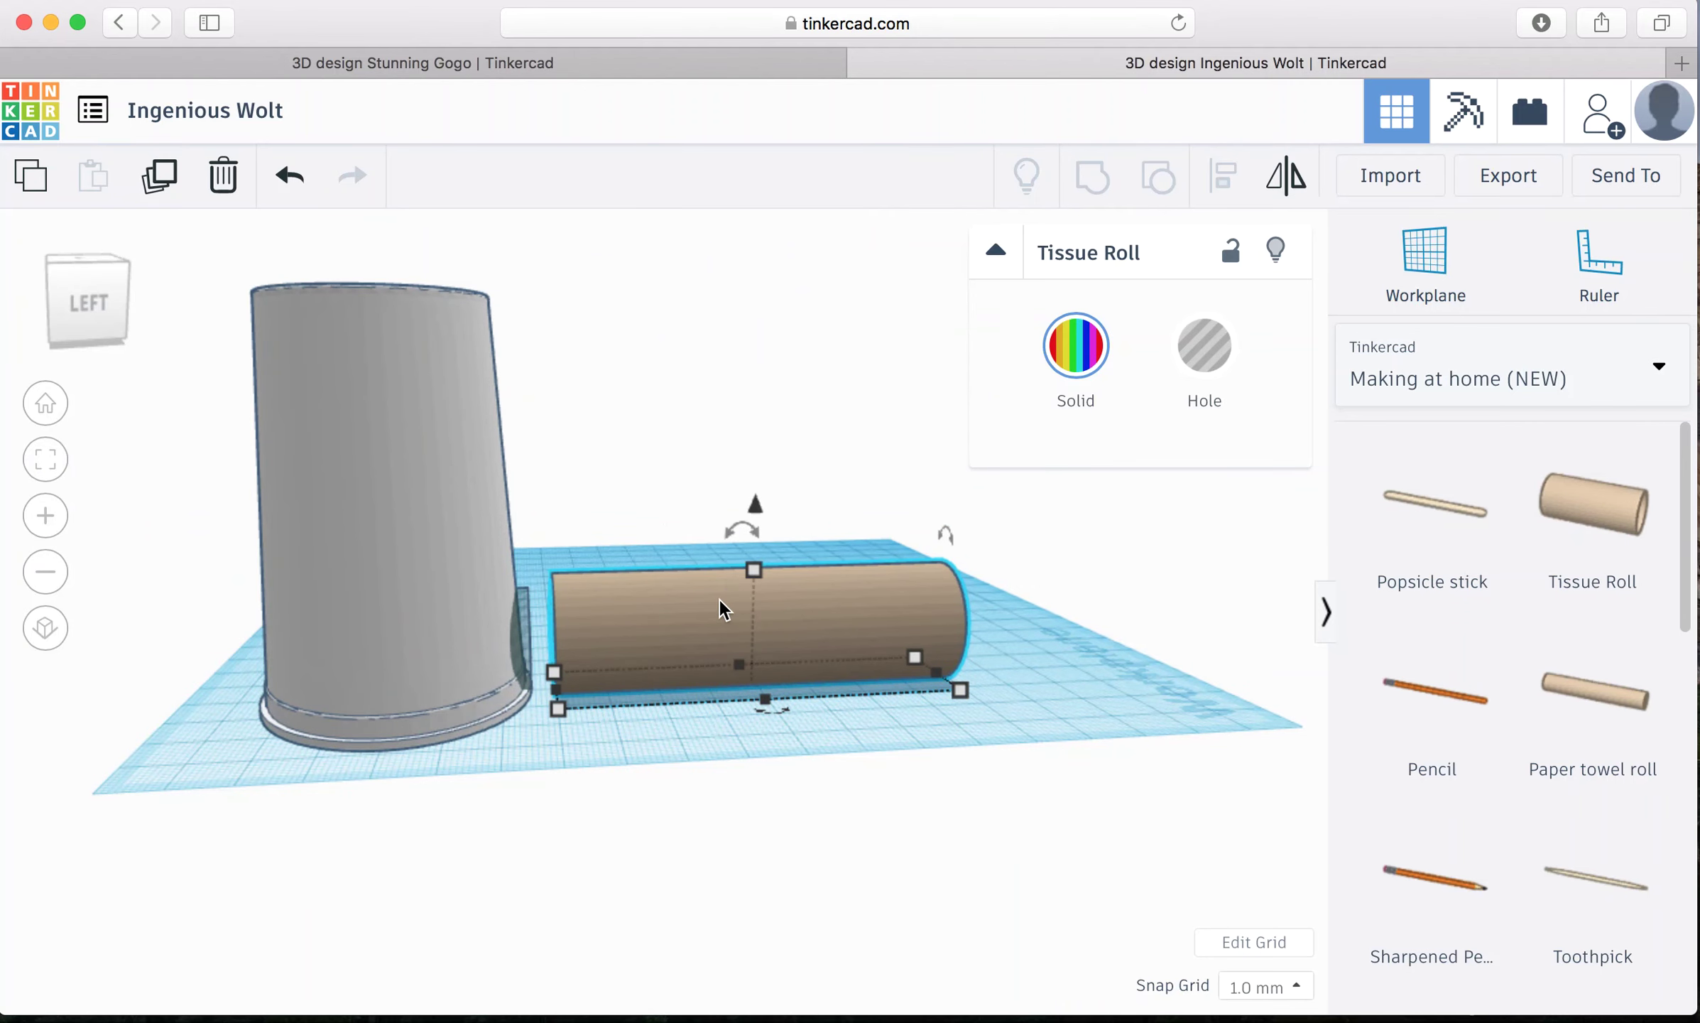
left_click_drag(720, 599, 680, 602)
mouse_move(112, 313)
left_mouse_down()
mouse_move(35, 316)
mouse_move(117, 317)
left_mouse_up()
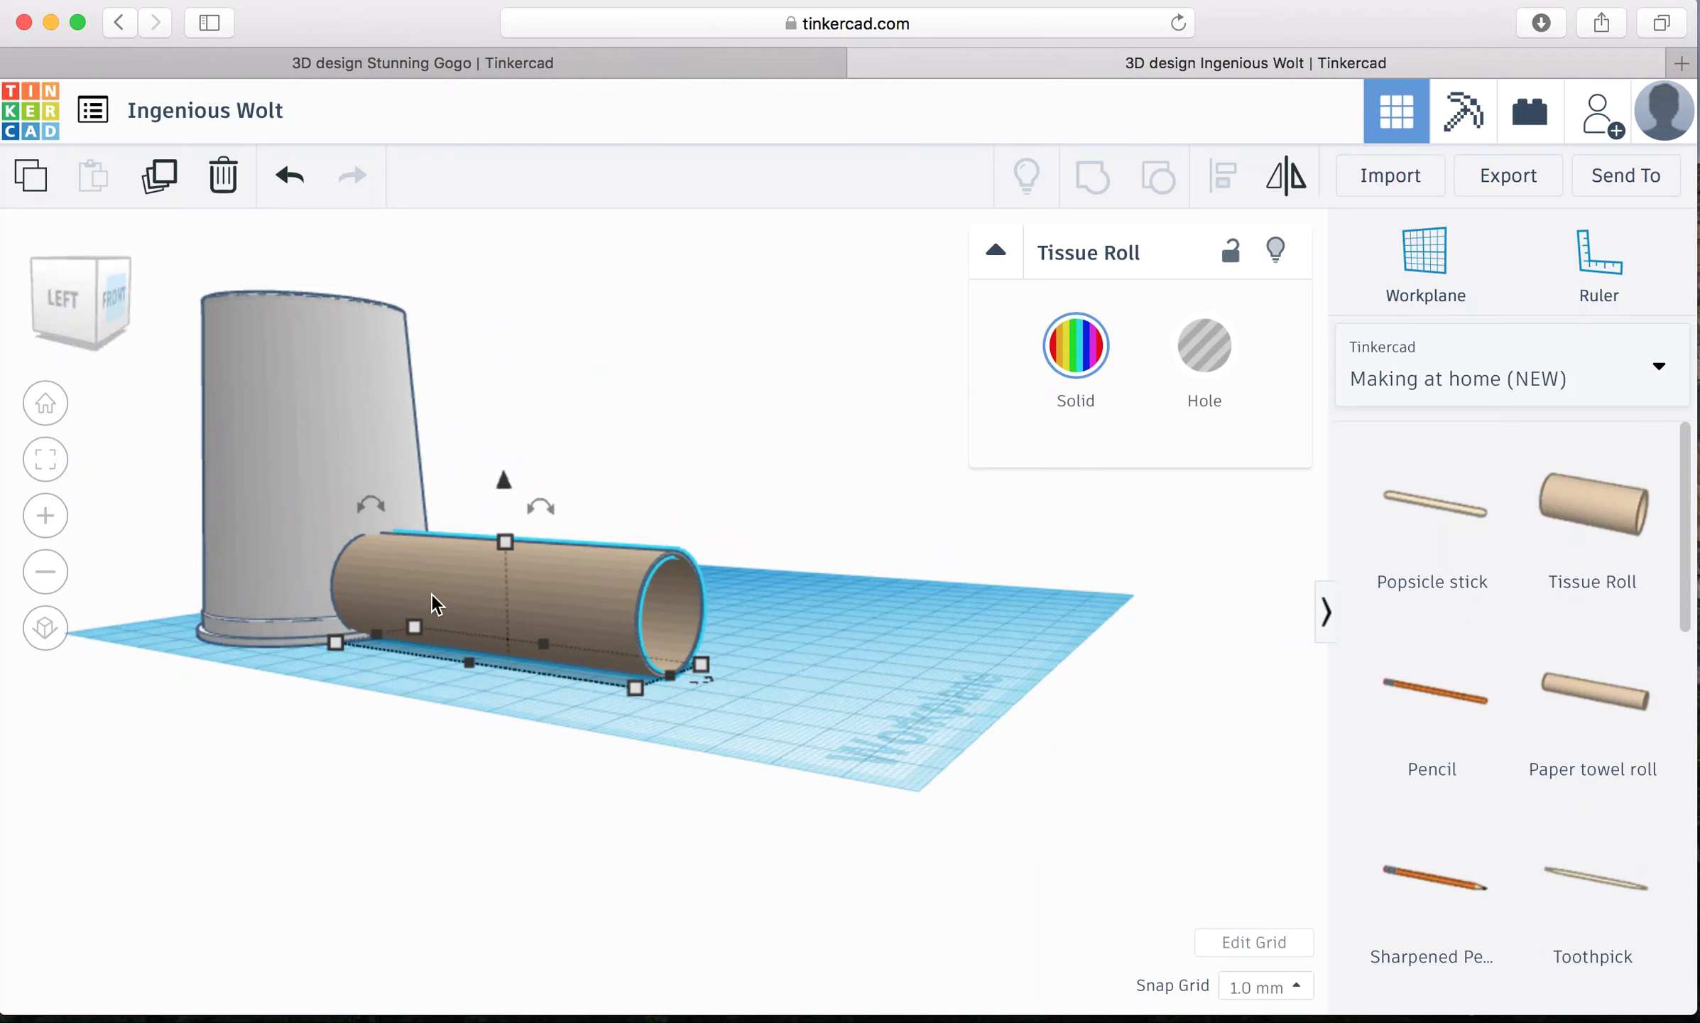
left_click_drag(435, 598, 454, 598)
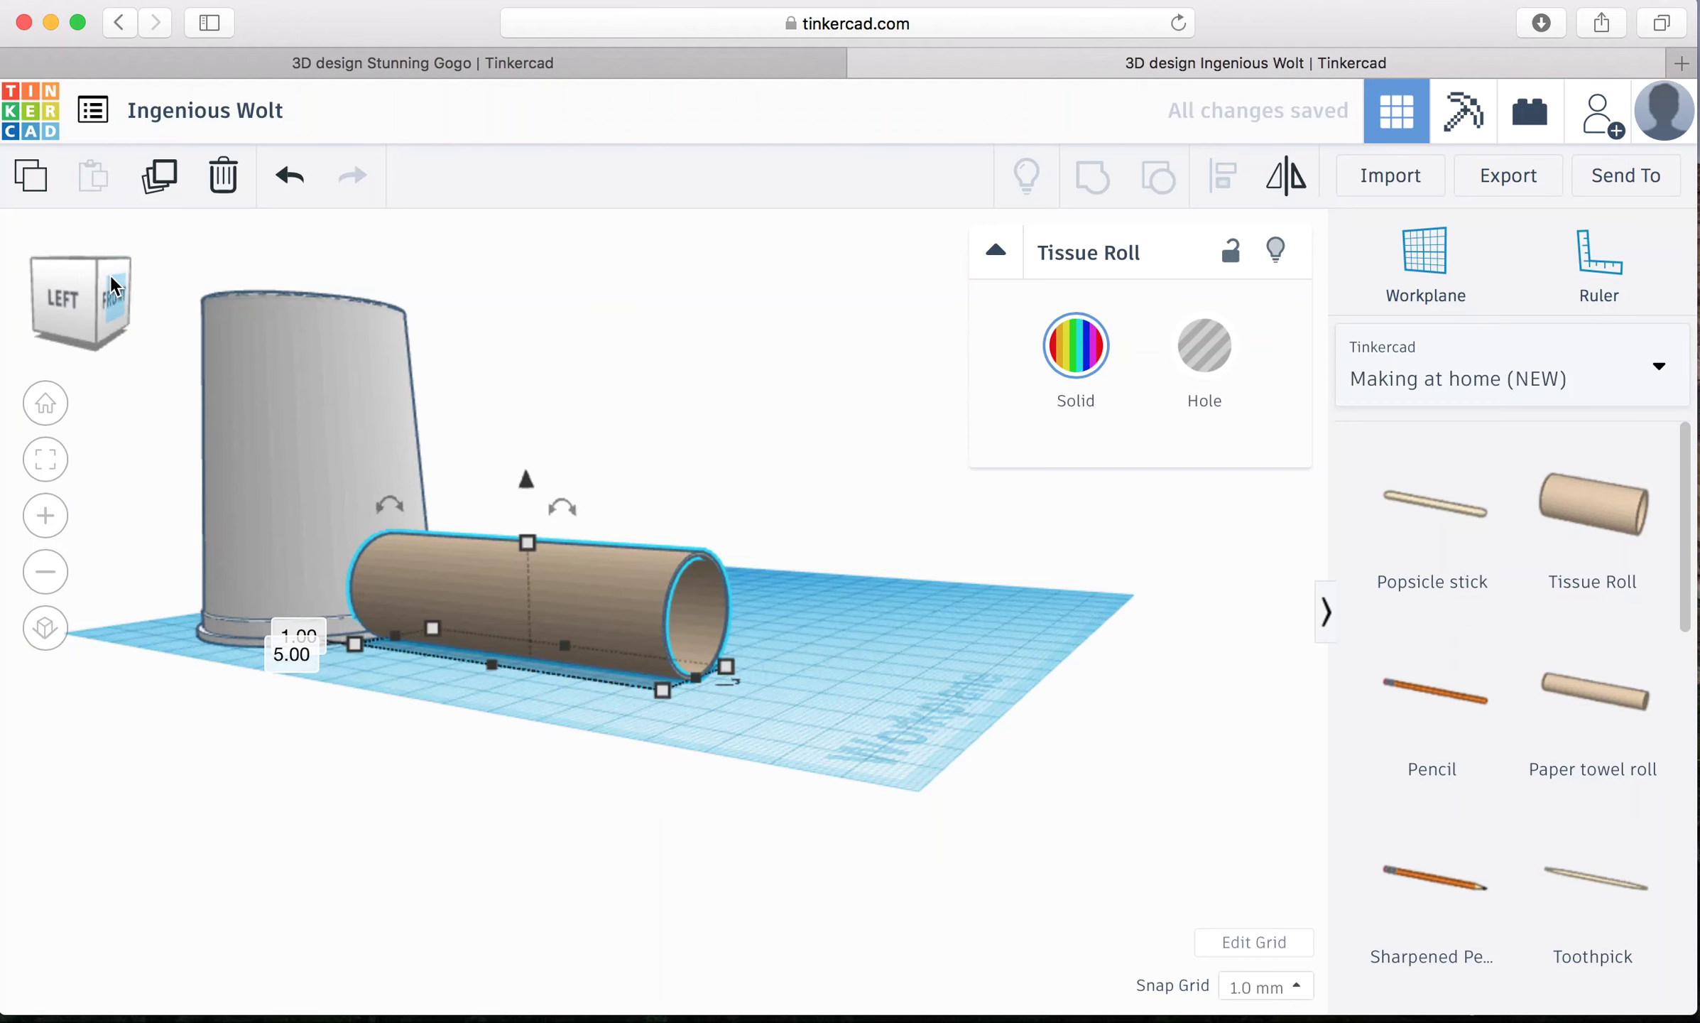
left_click_drag(112, 284, 59, 302)
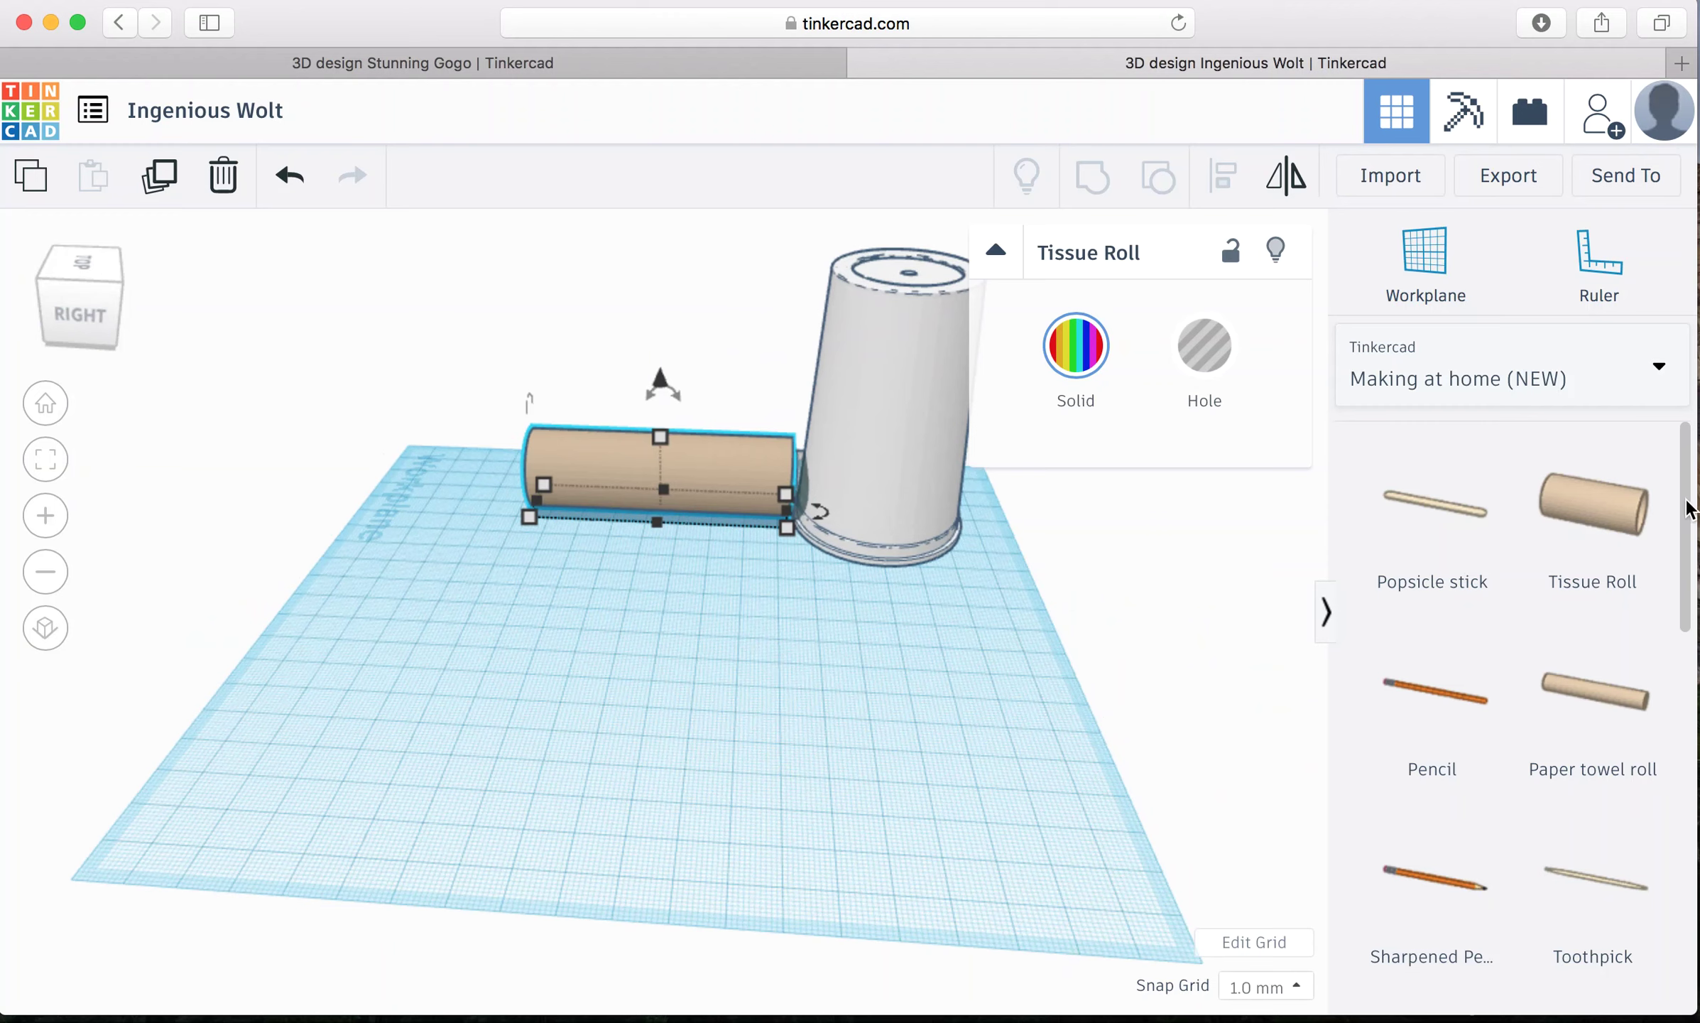
Step: Add a Basic Shapes cylinder tipped to -74° and make it a hole at the cup's base
left_click(1523, 380)
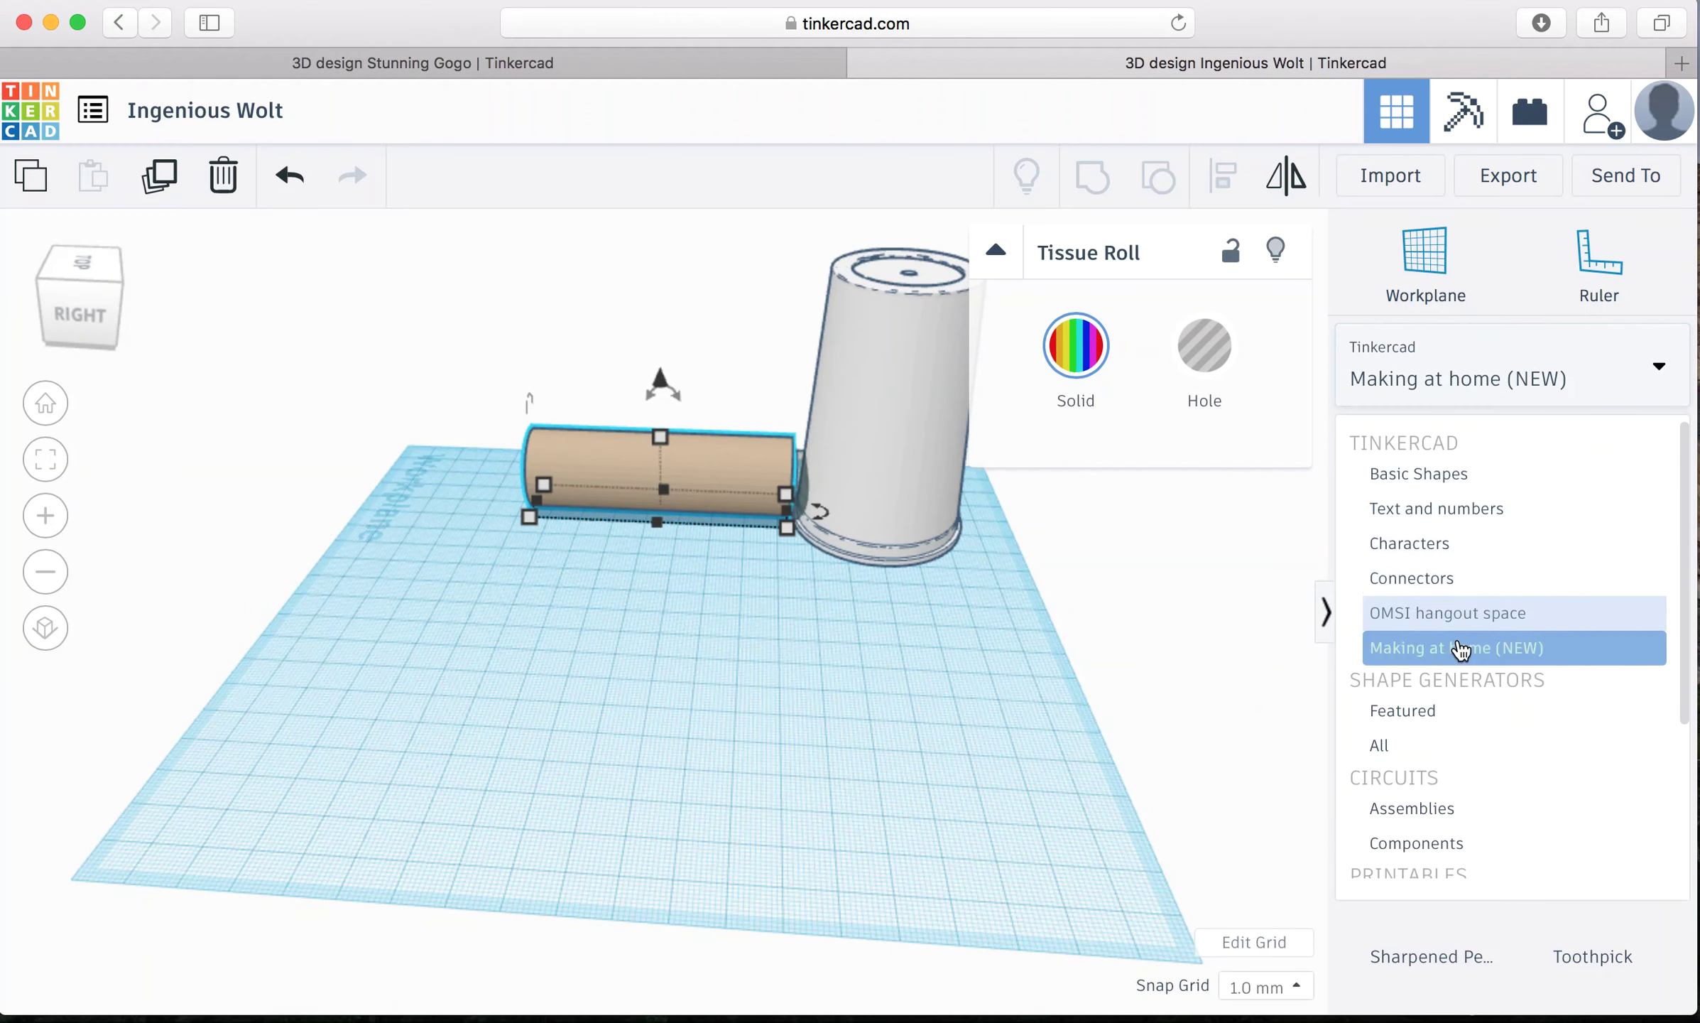
left_click(1453, 471)
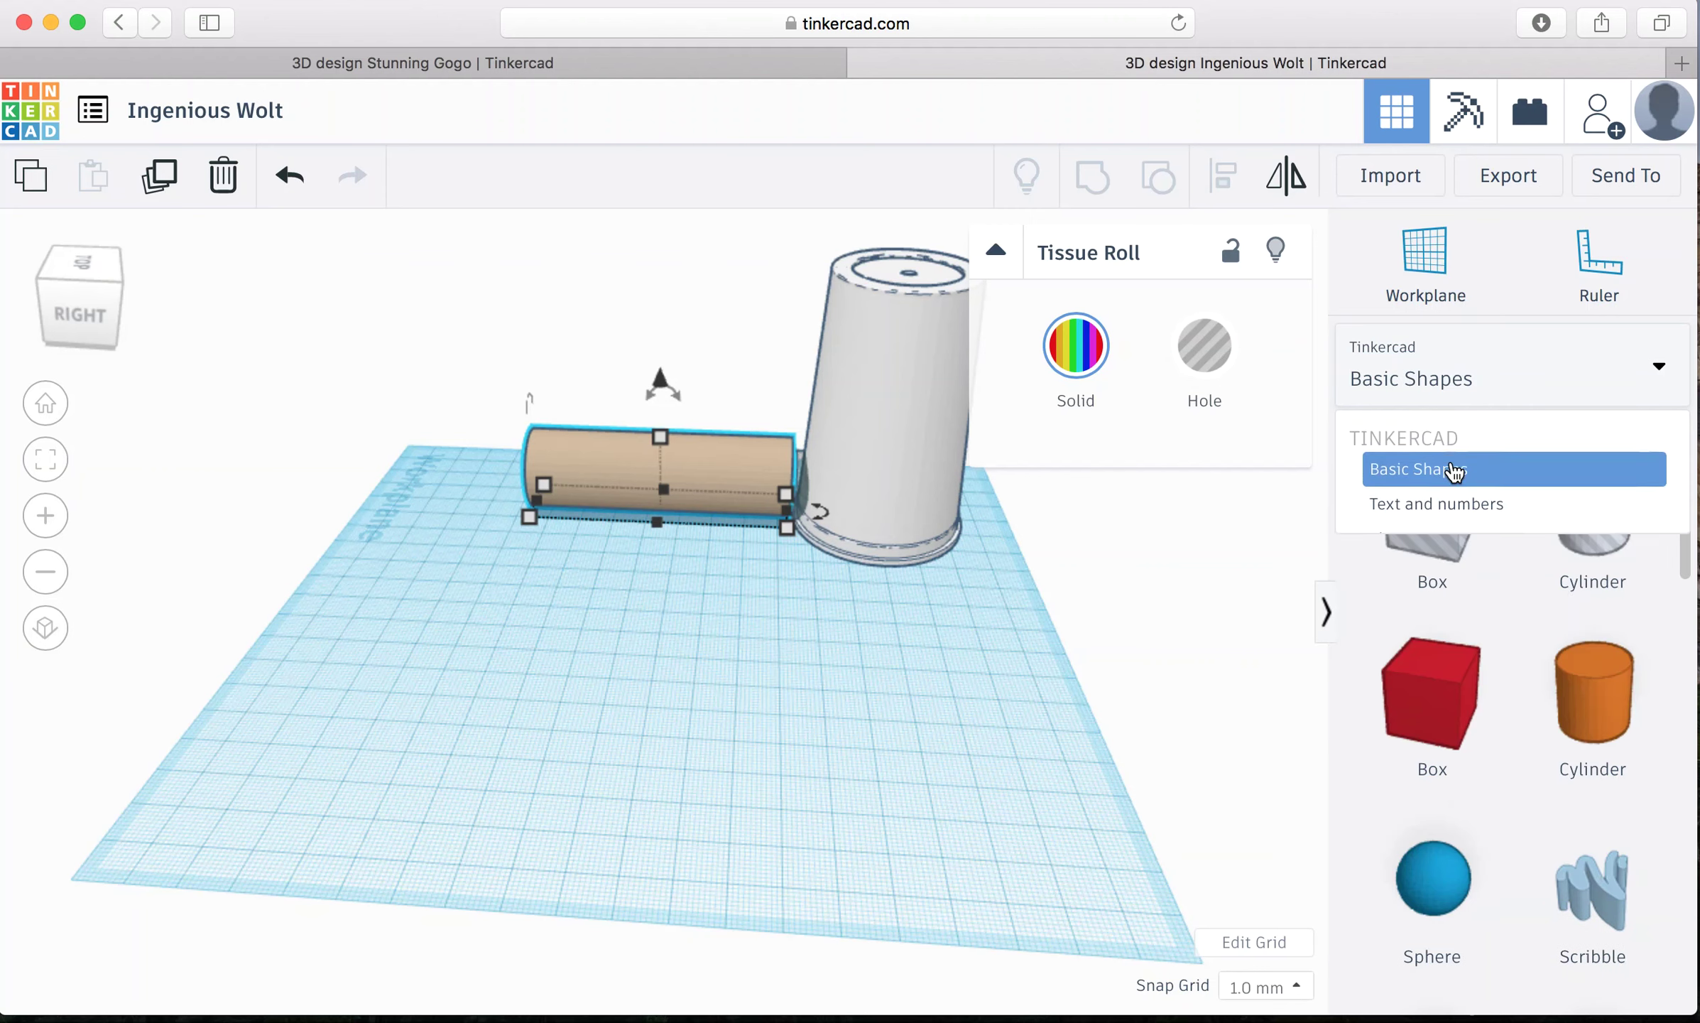
left_click_drag(1365, 687, 892, 599)
left_click_drag(78, 321, 125, 312)
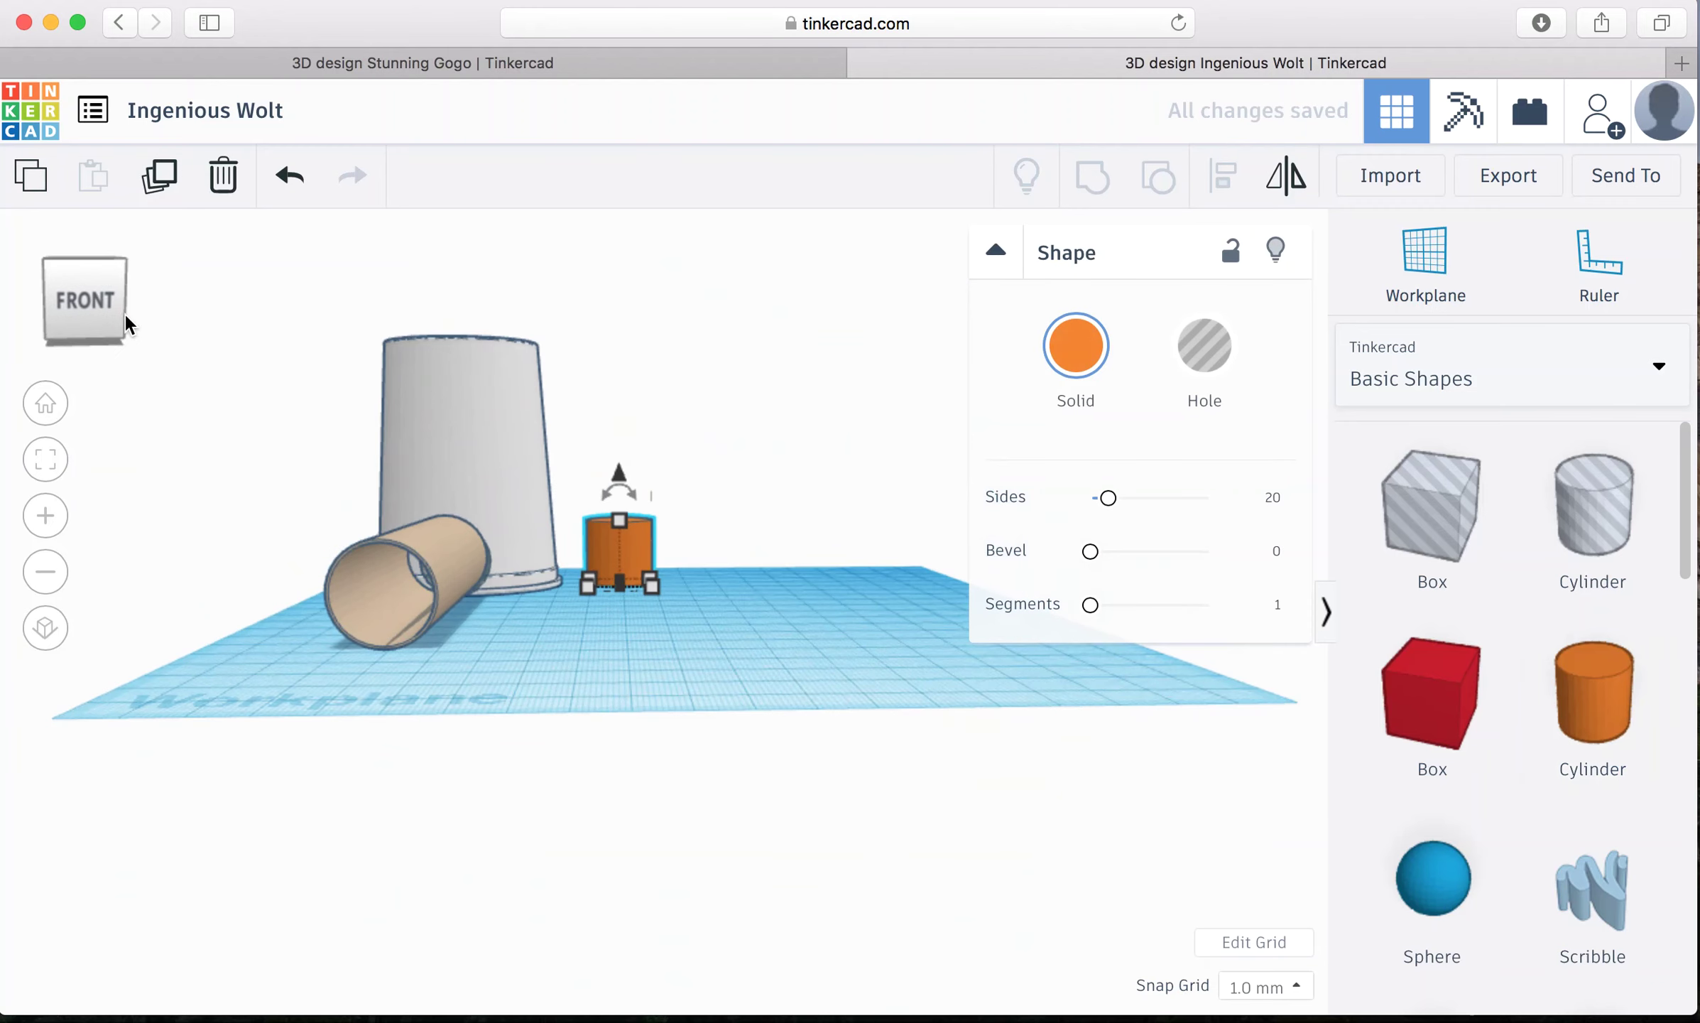
left_click(603, 487)
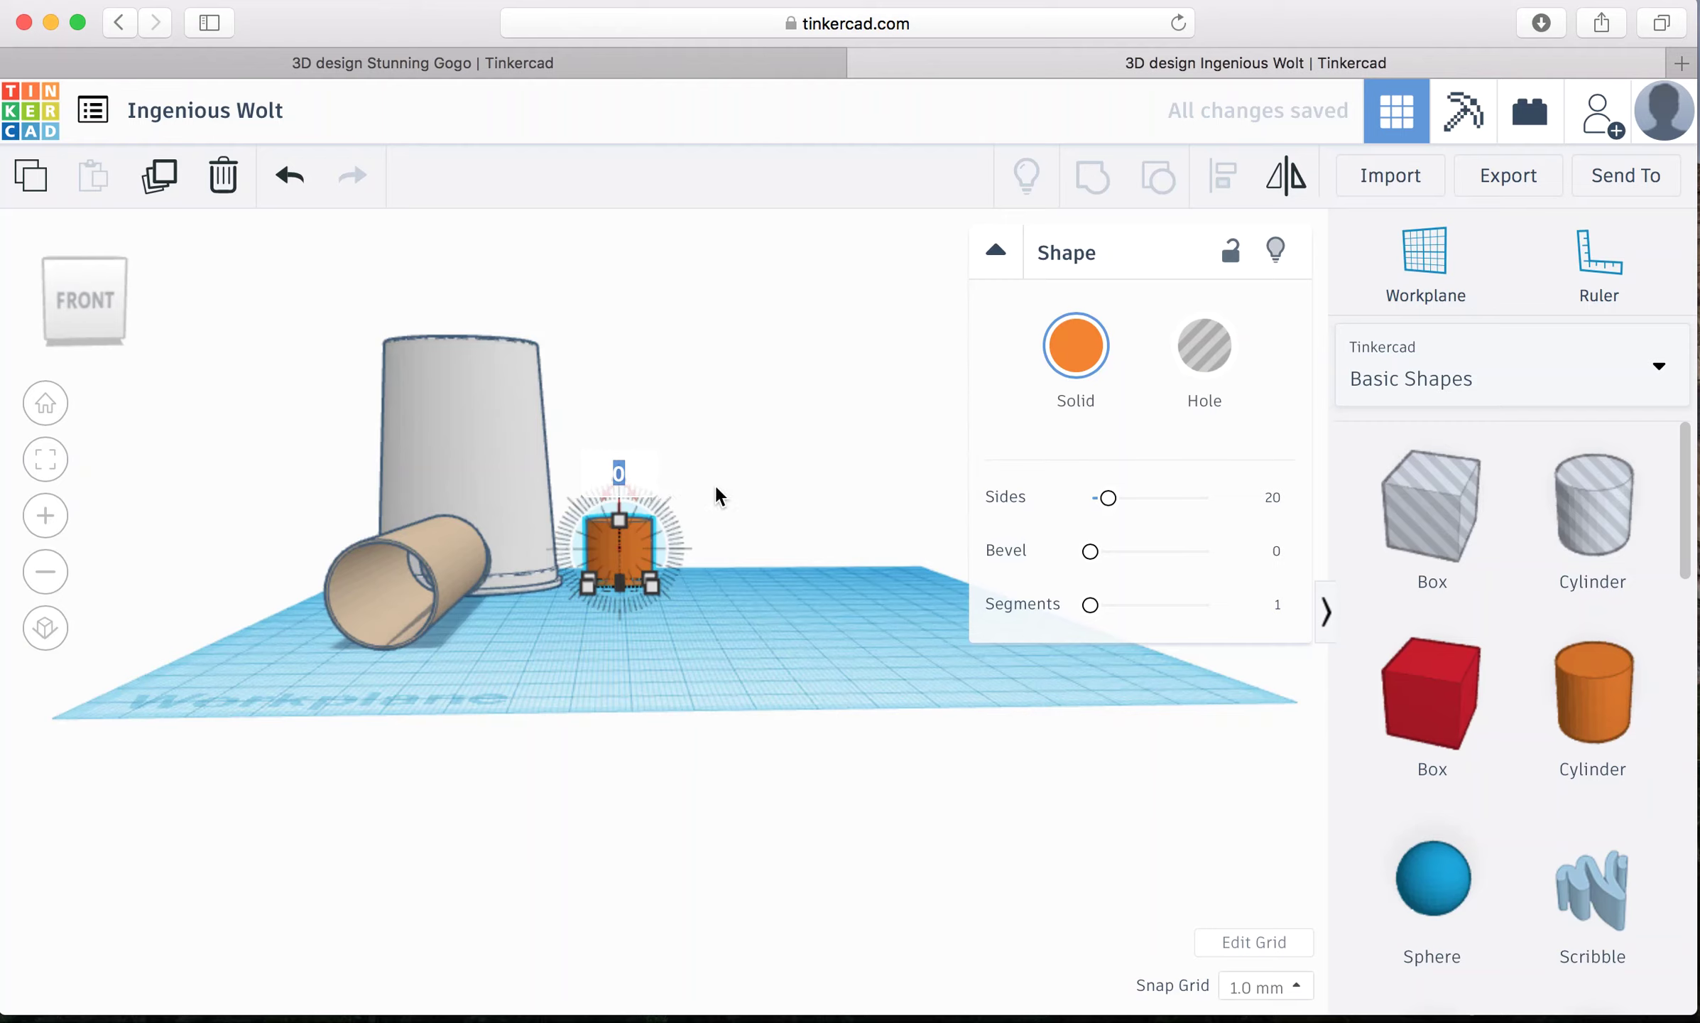
left_click_drag(600, 510, 545, 537)
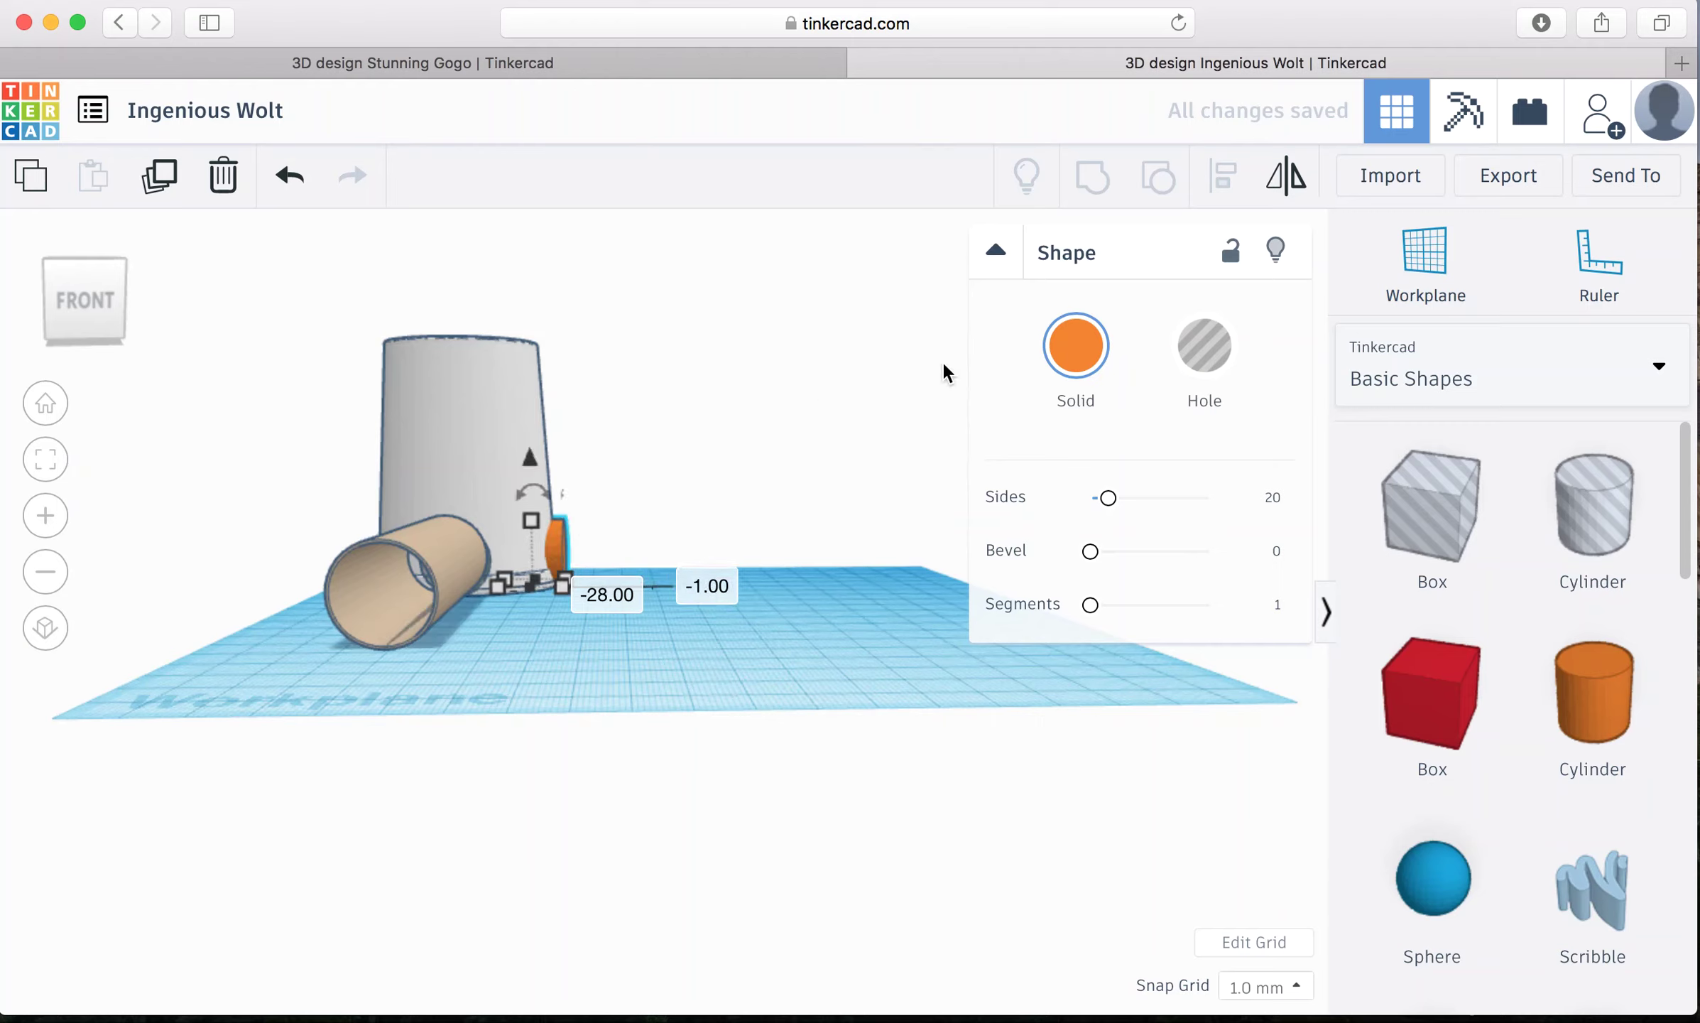
left_click(1155, 379)
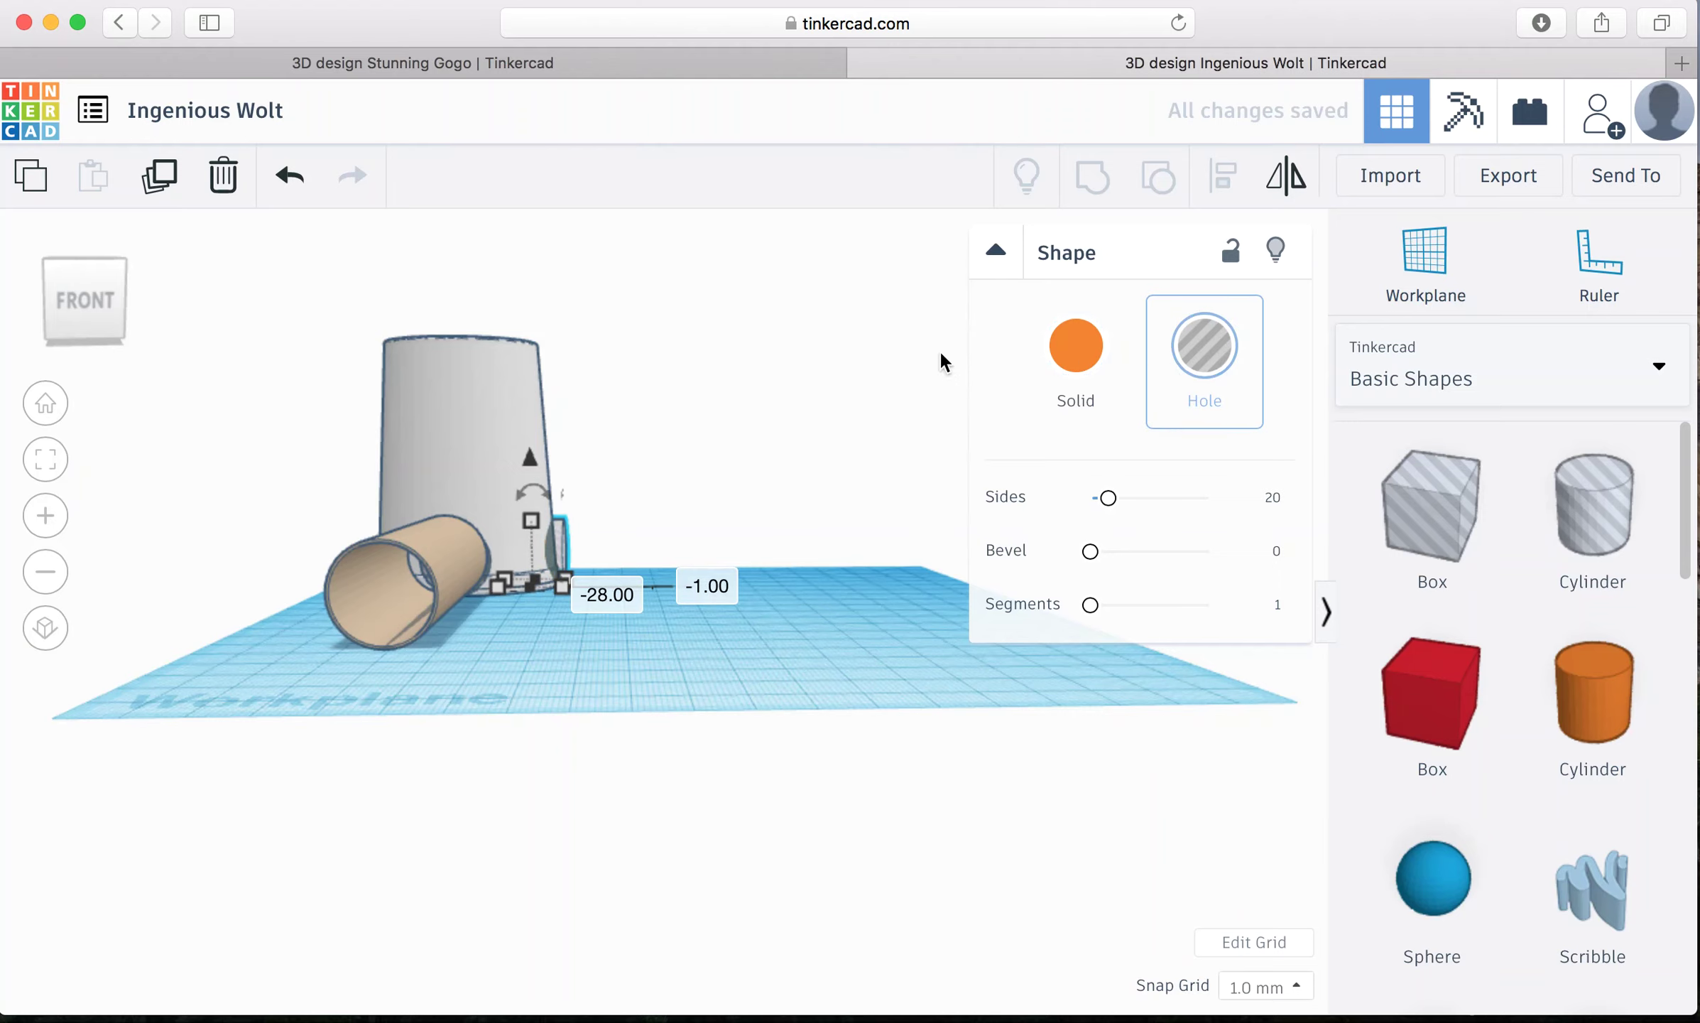
left_click_drag(107, 309, 55, 301)
left_click(54, 302)
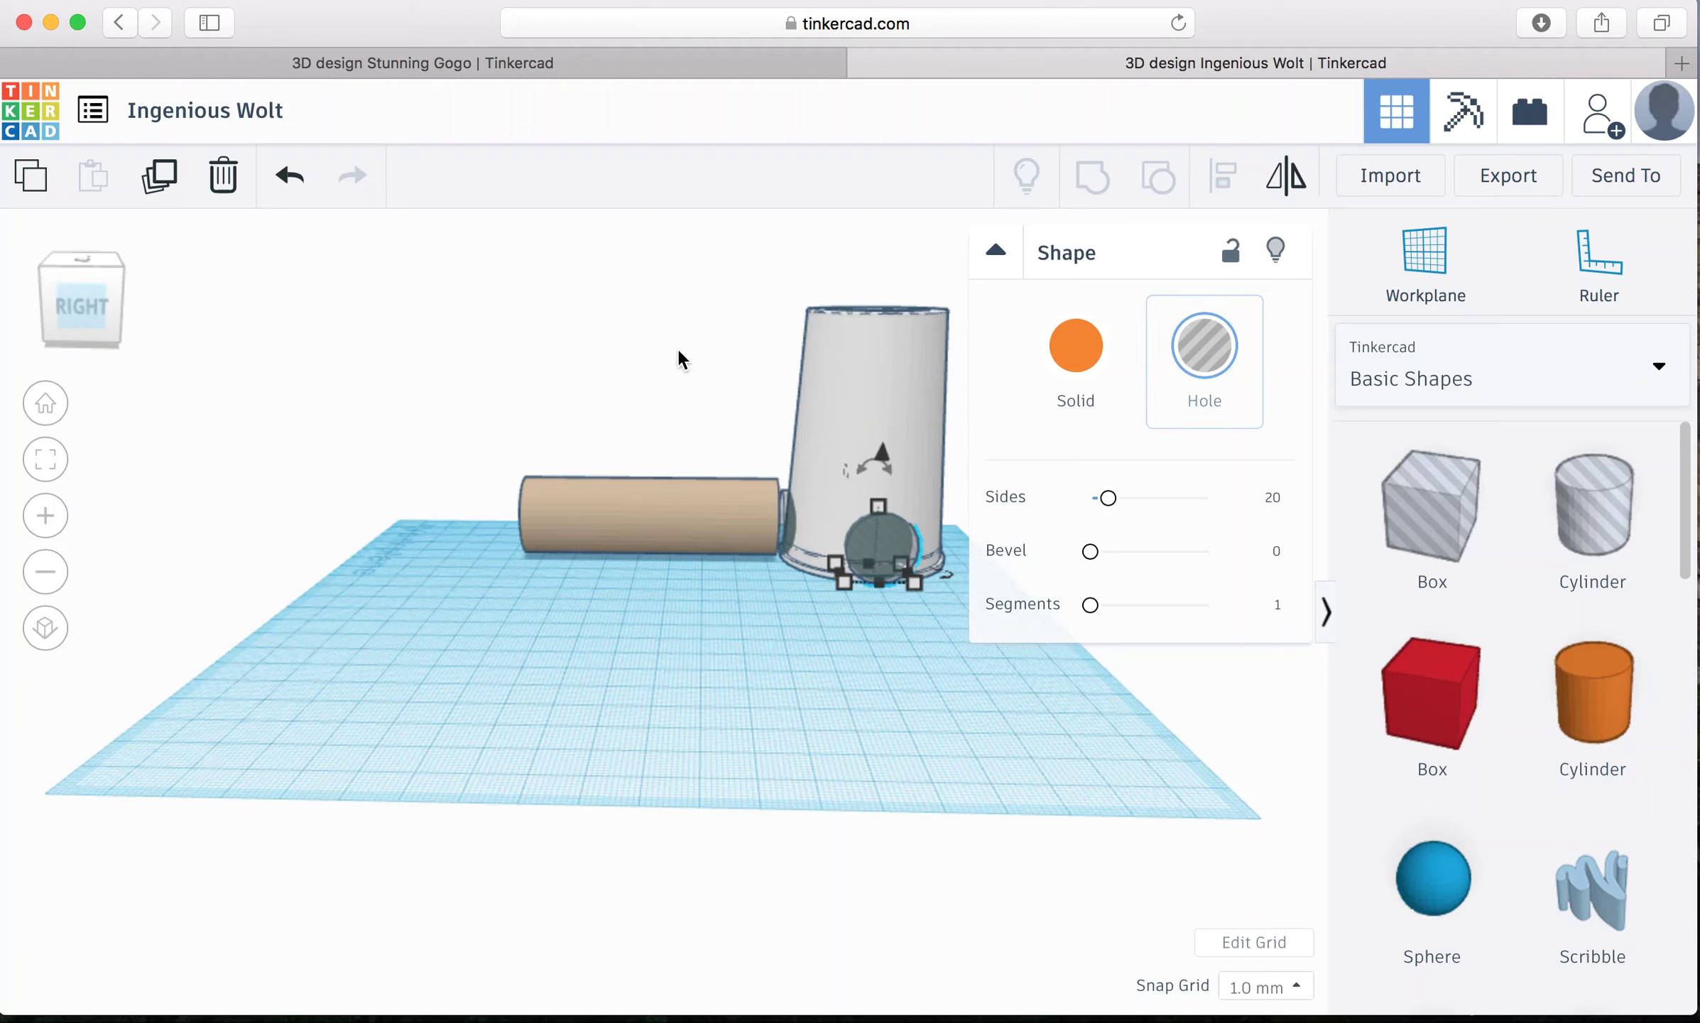
Step: Add a second Tissue Roll, rotate it, and shrink it to 23 mm wide and 27 mm high
left_click(1470, 375)
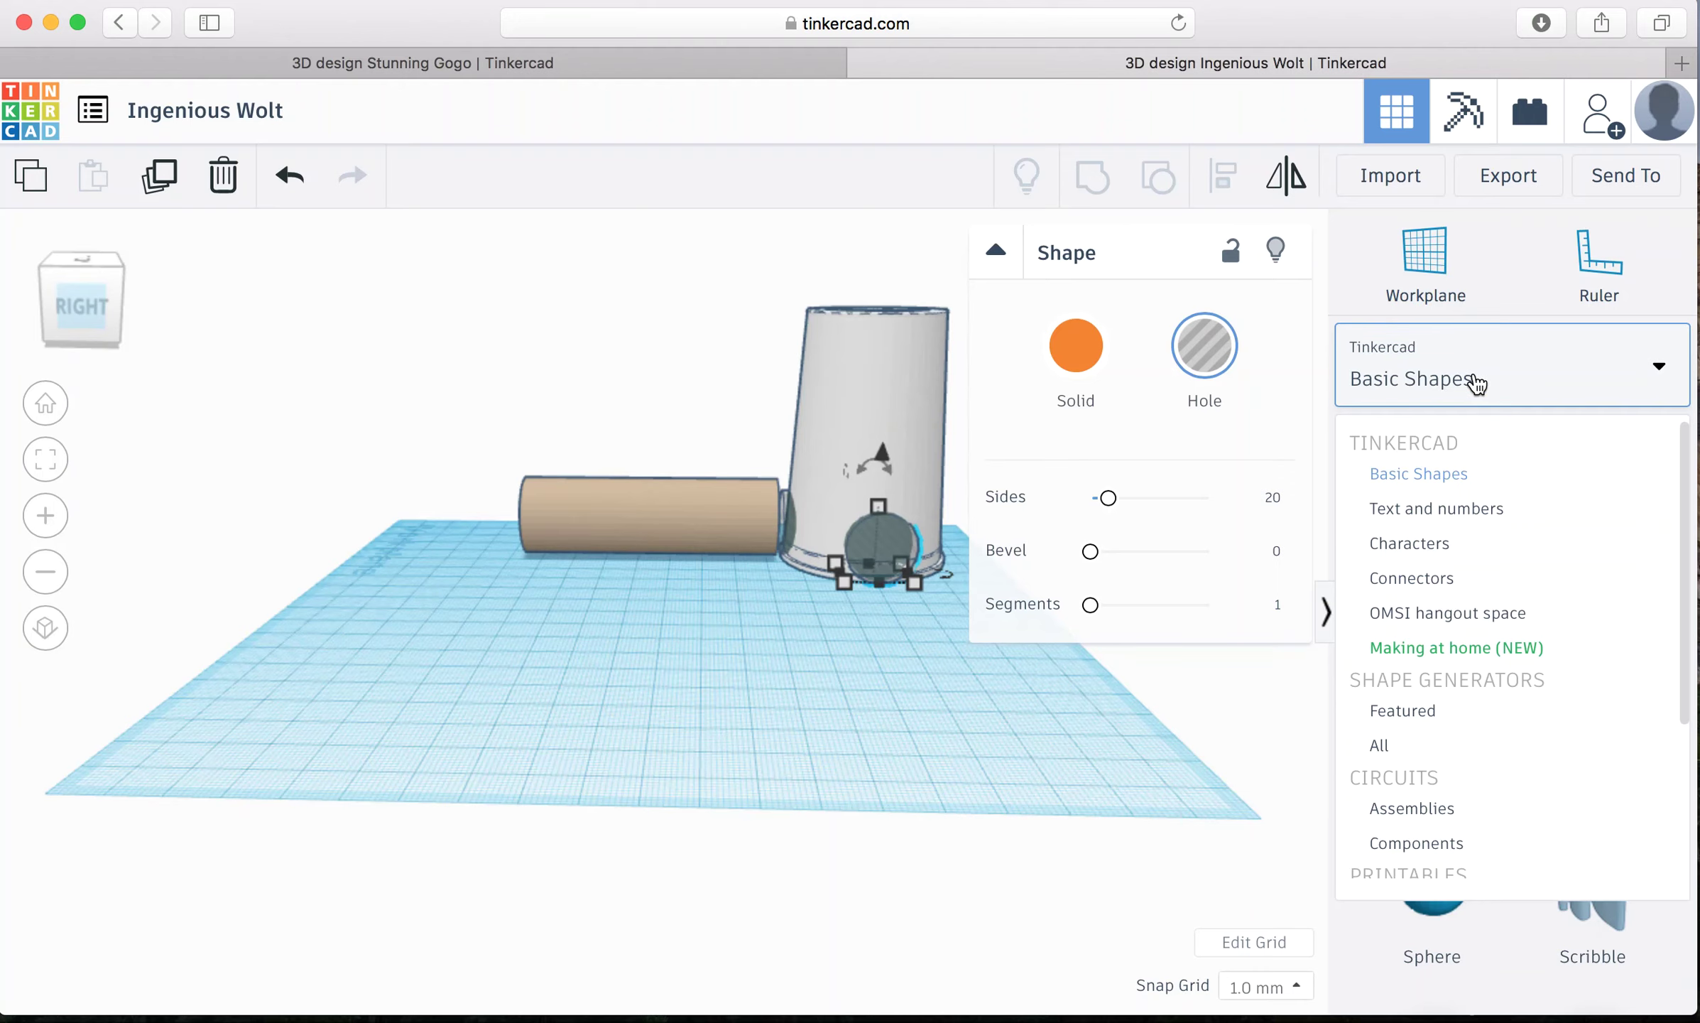
left_click(1489, 647)
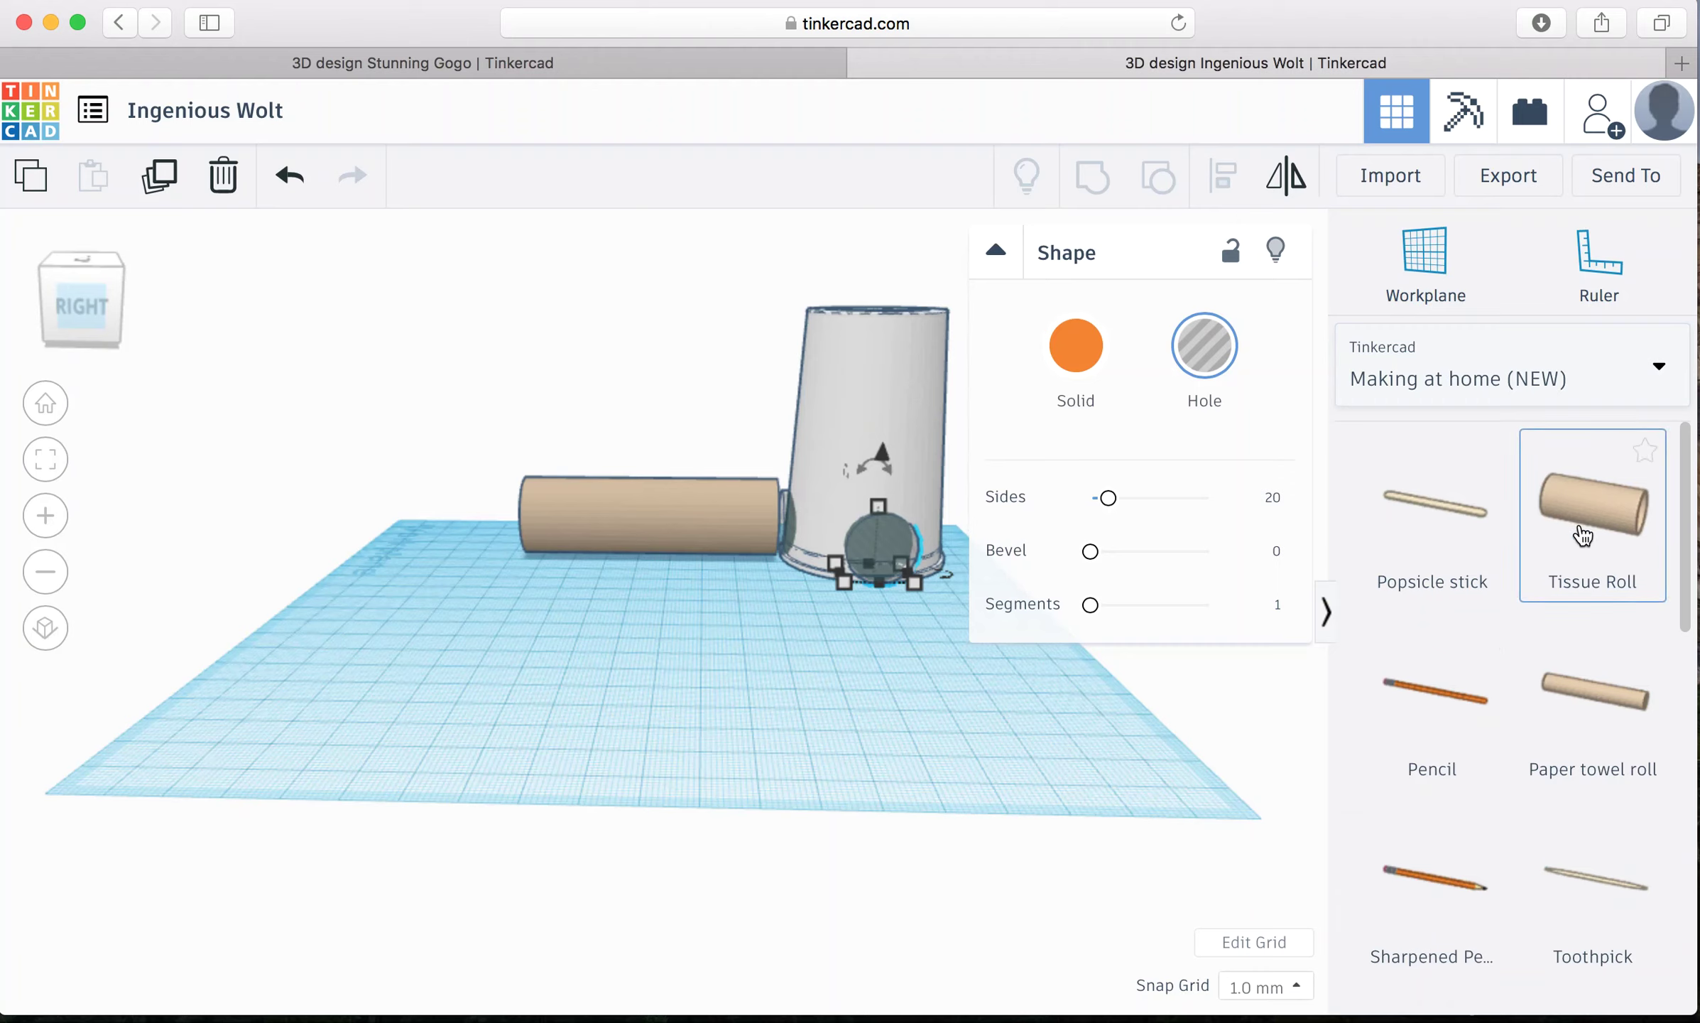
left_click_drag(1583, 536, 932, 686)
left_click_drag(958, 392, 960, 394)
left_click_drag(1134, 796, 981, 684)
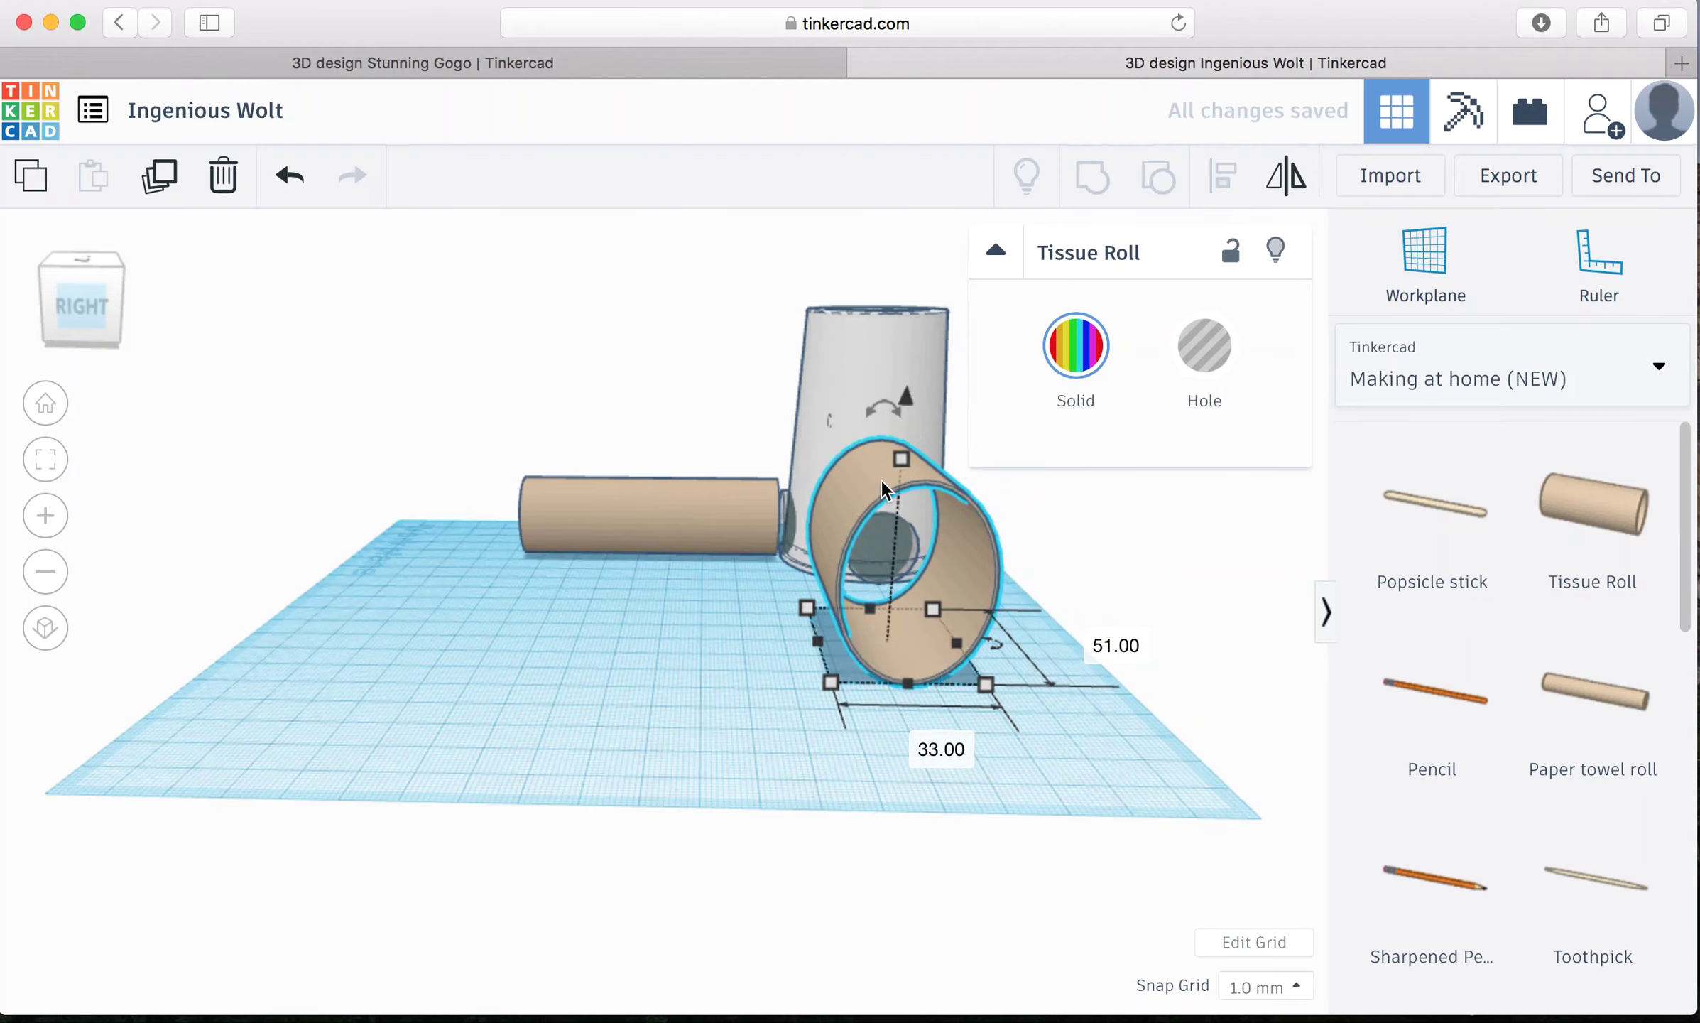
left_click_drag(899, 460, 898, 514)
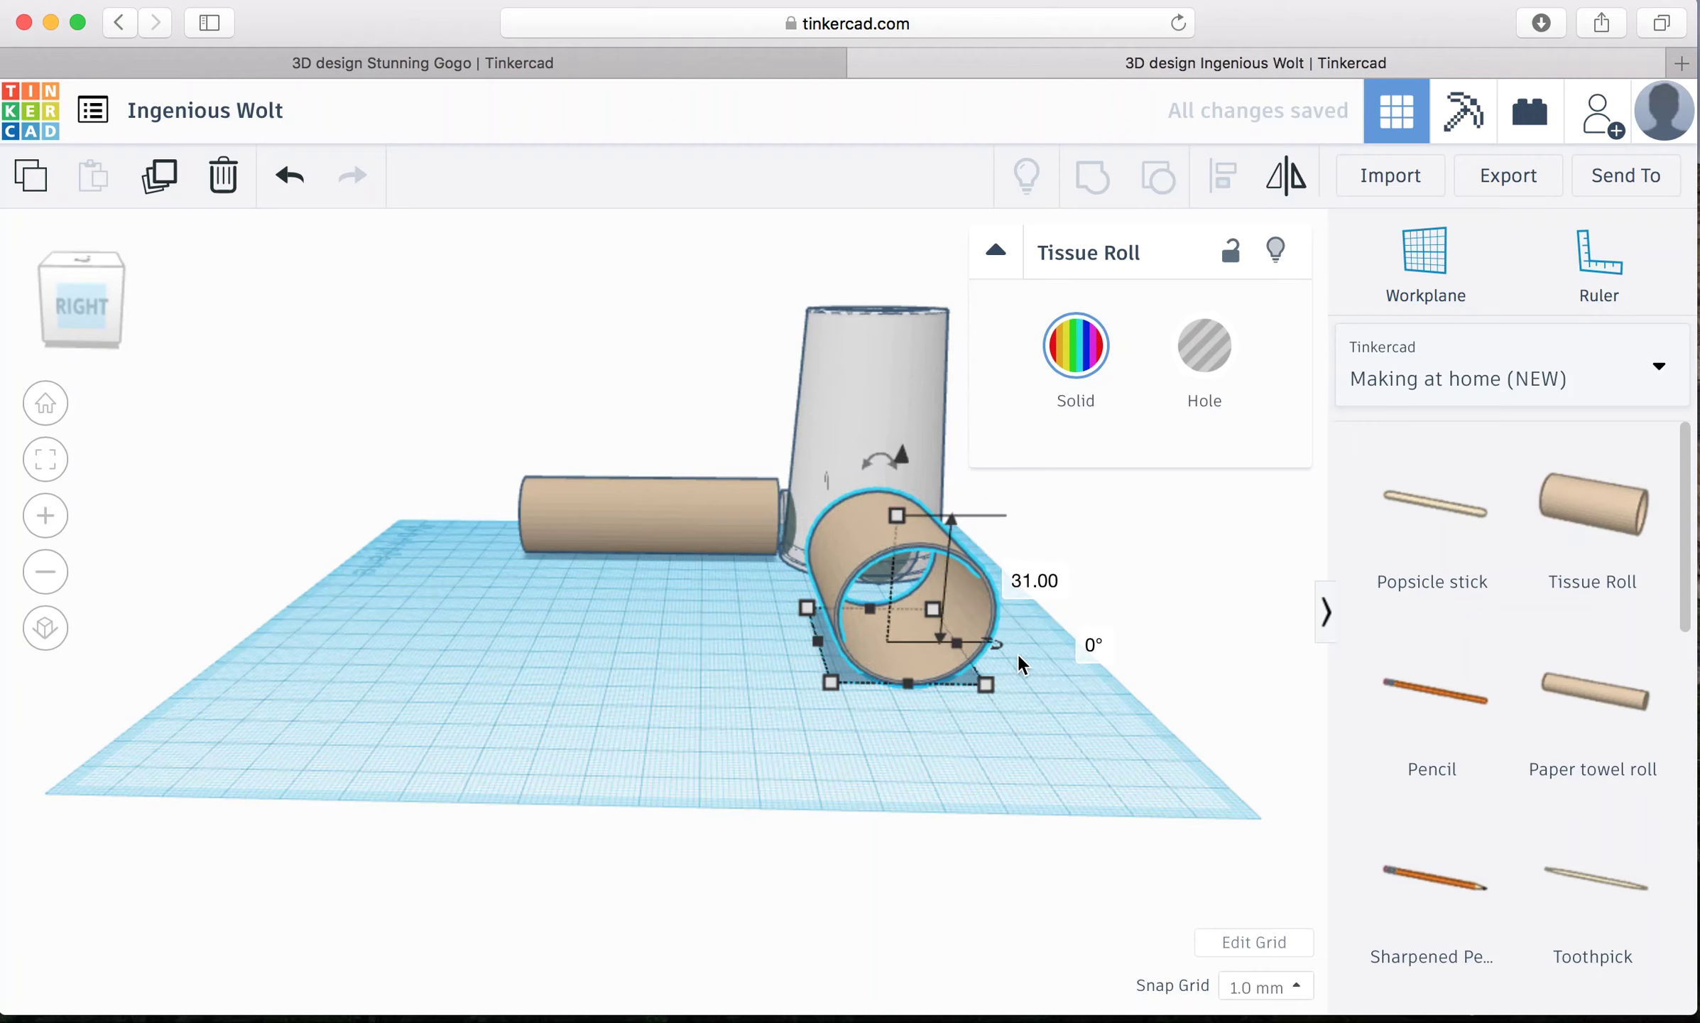
left_click_drag(987, 693, 952, 683)
left_click_drag(807, 608, 817, 608)
mouse_move(889, 514)
left_mouse_down()
mouse_move(876, 544)
mouse_move(867, 525)
left_mouse_up()
Step: Move the second tissue roll against the cup's base at 1.00, -6.00
left_click_drag(102, 292, 141, 292)
left_click_drag(667, 484, 651, 531)
left_click_drag(93, 321, 22, 328)
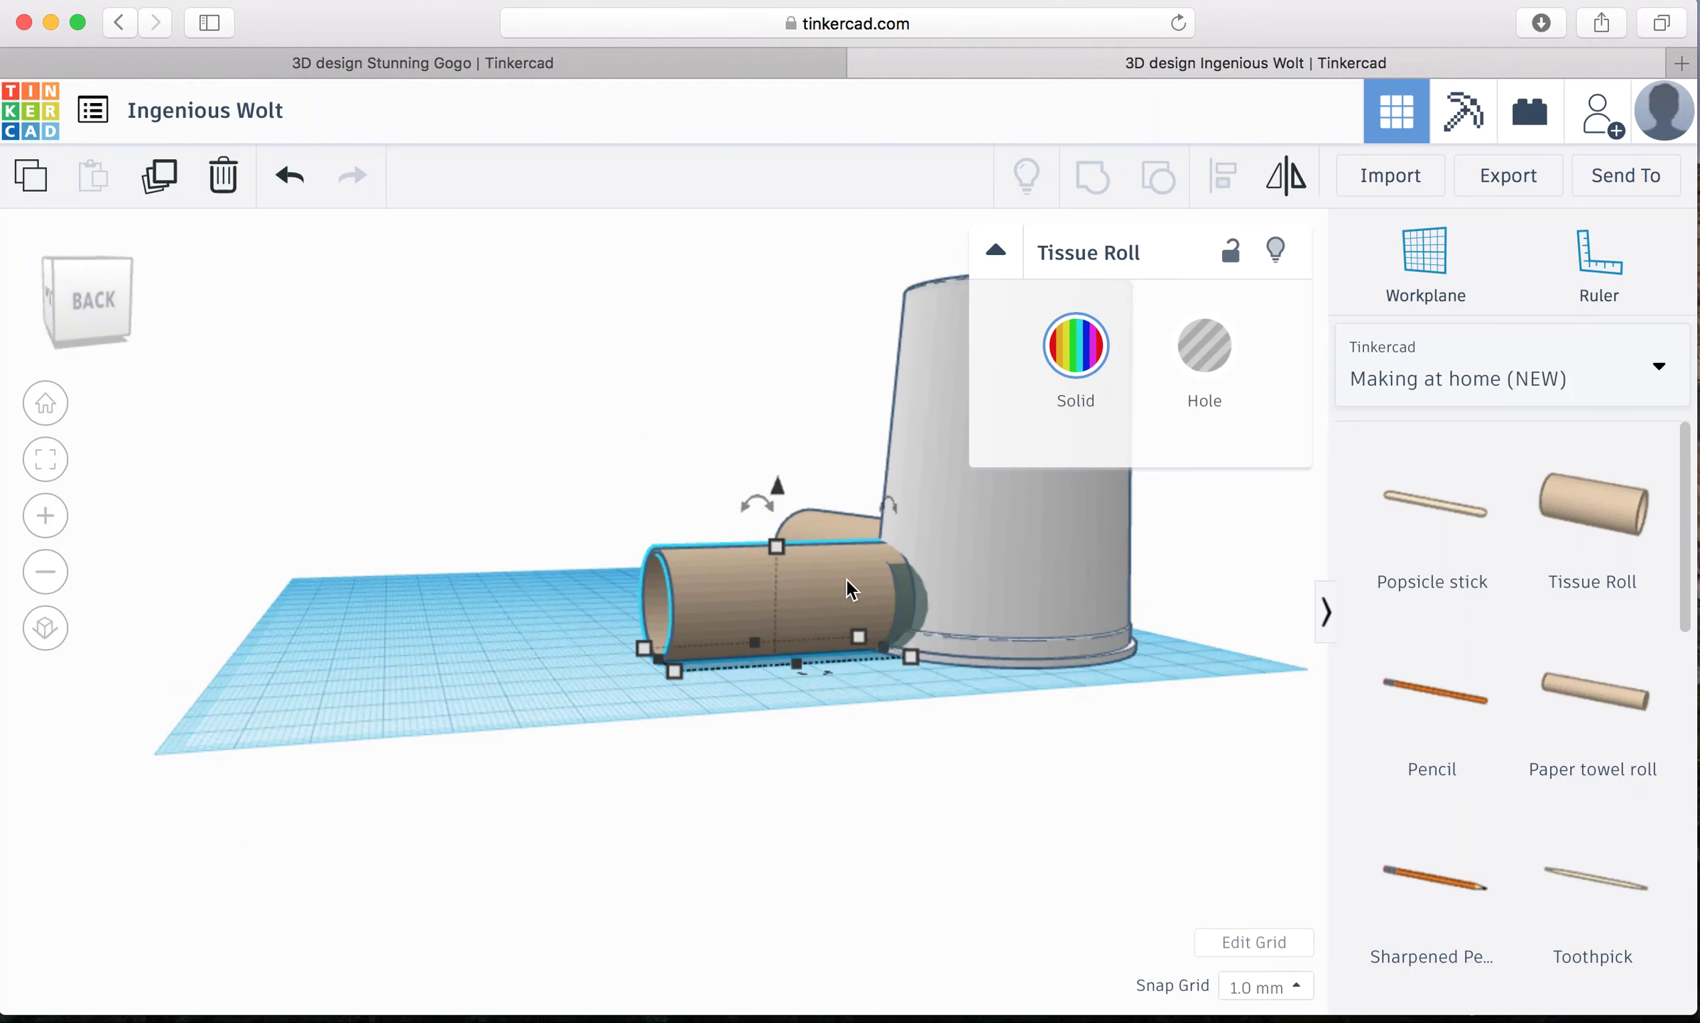
left_click_drag(846, 580, 849, 583)
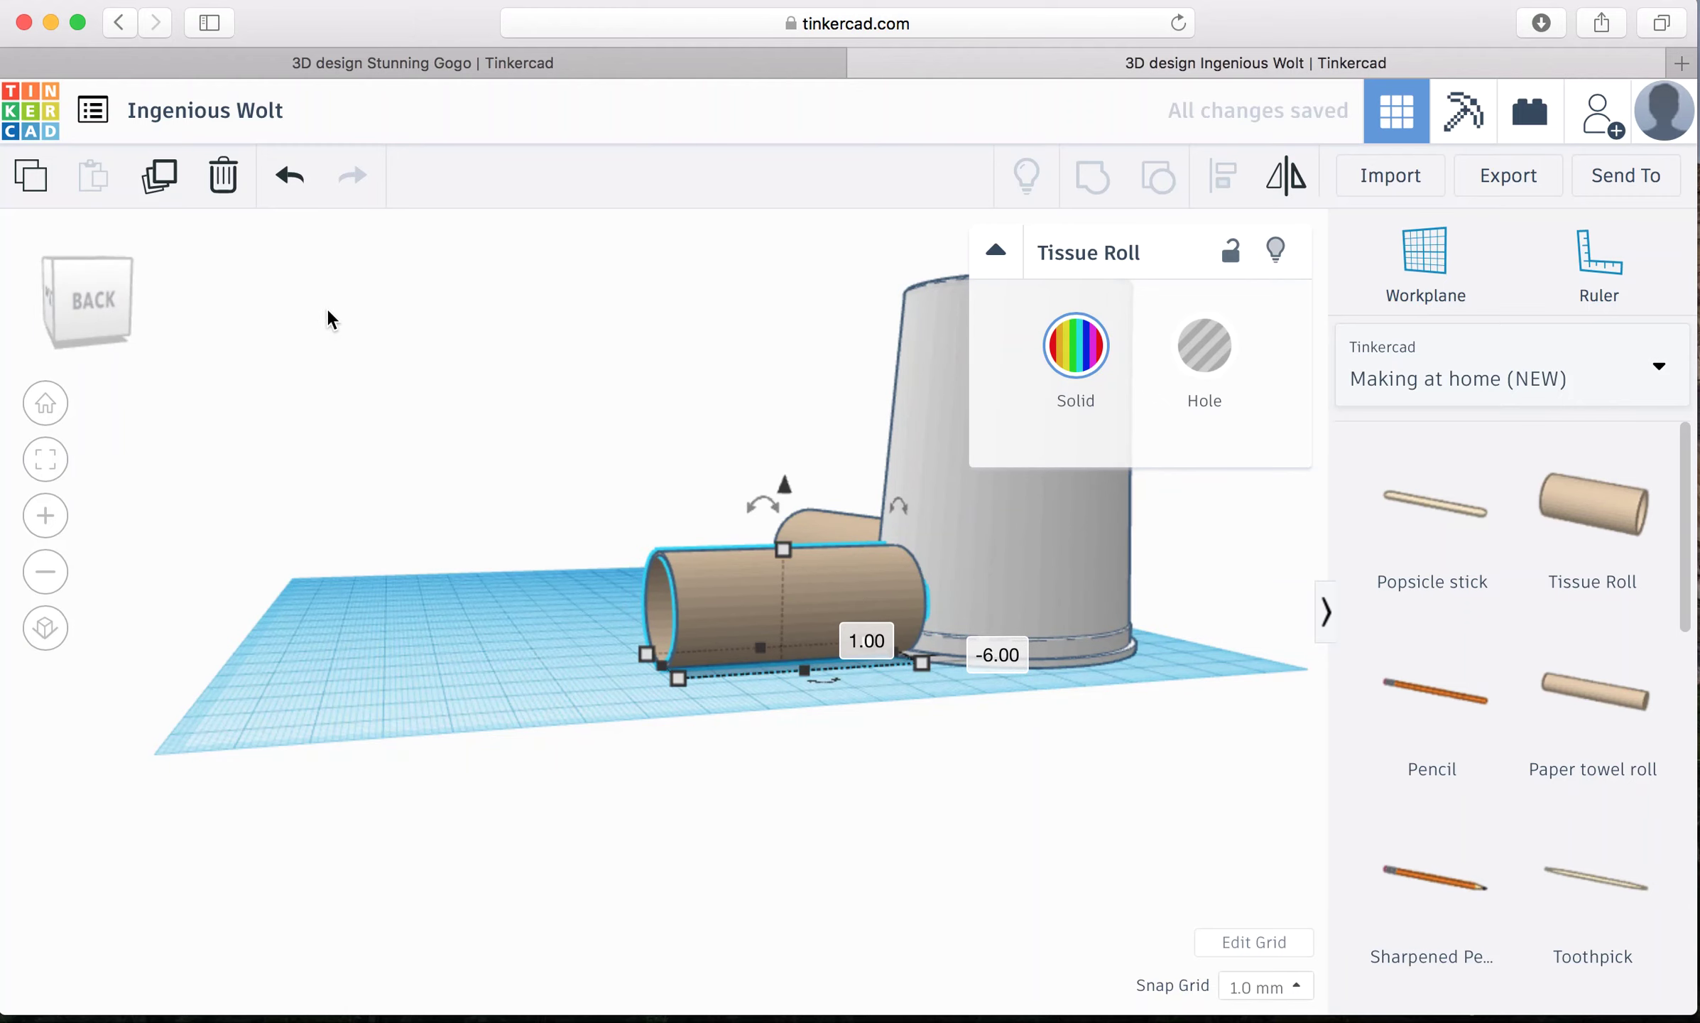
left_click_drag(100, 300, 170, 297)
Step: Nudge the back tissue-roll tunnel and place a Metal can from the Making at home (NEW) library
left_click(603, 486)
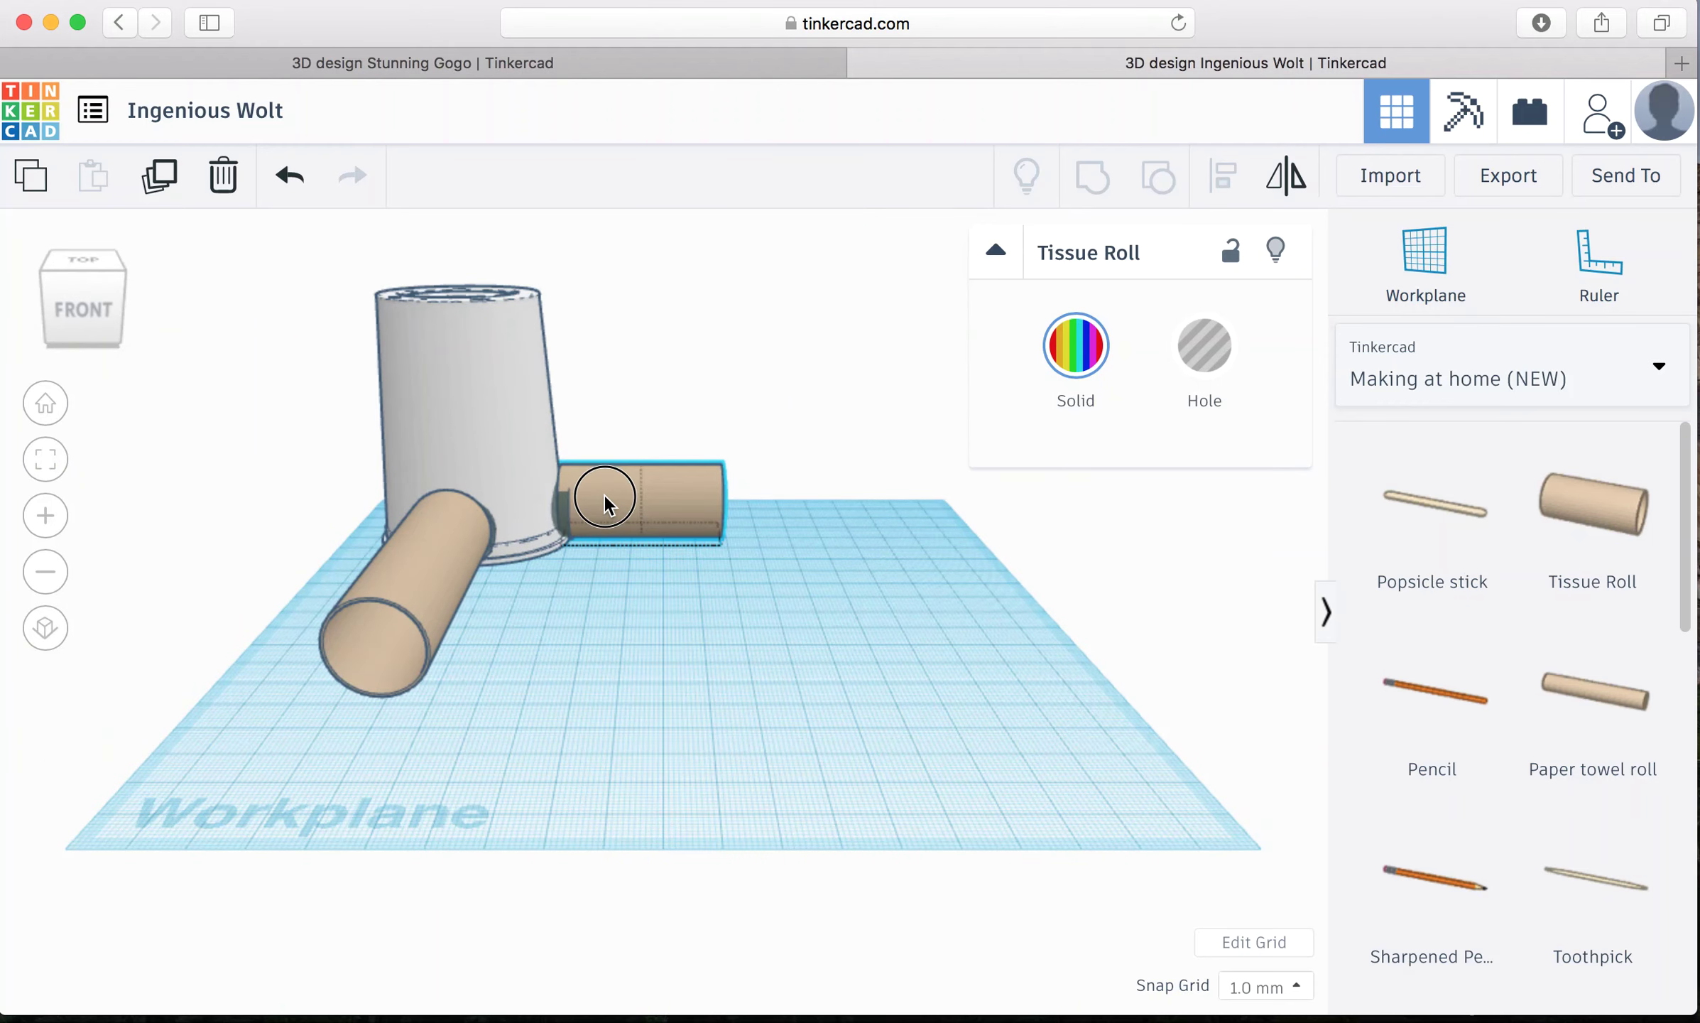
left_click_drag(603, 495, 603, 492)
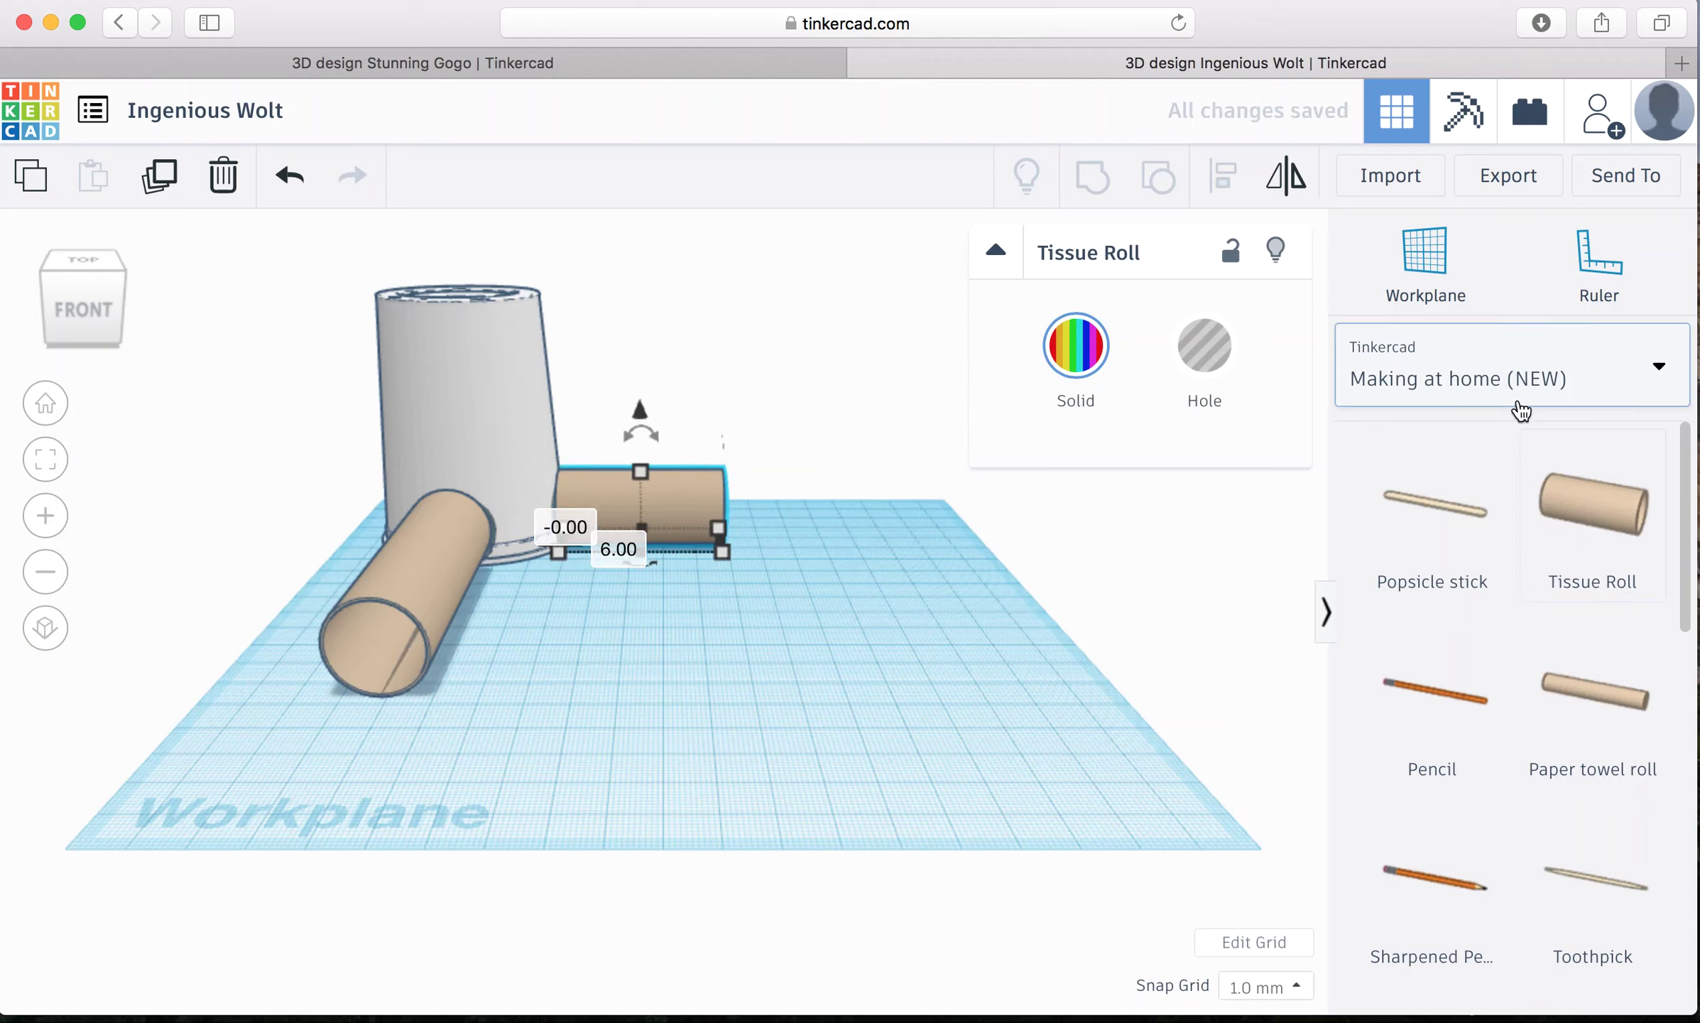
left_click(1413, 383)
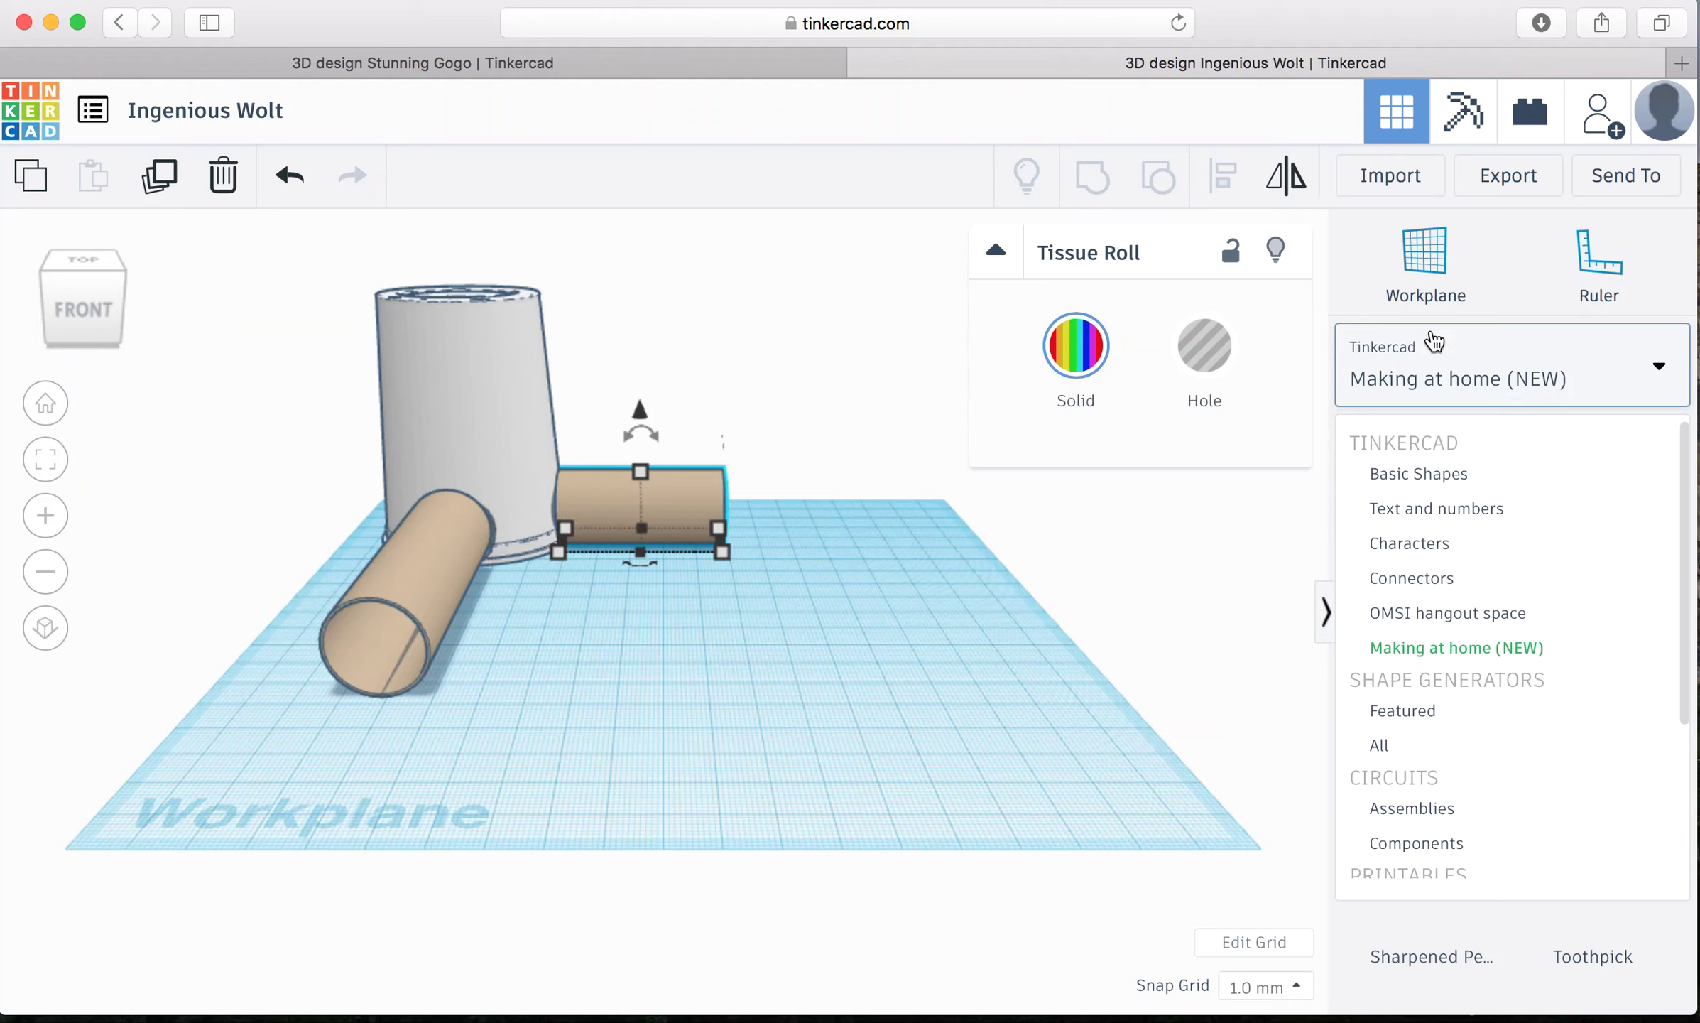
left_click(1519, 647)
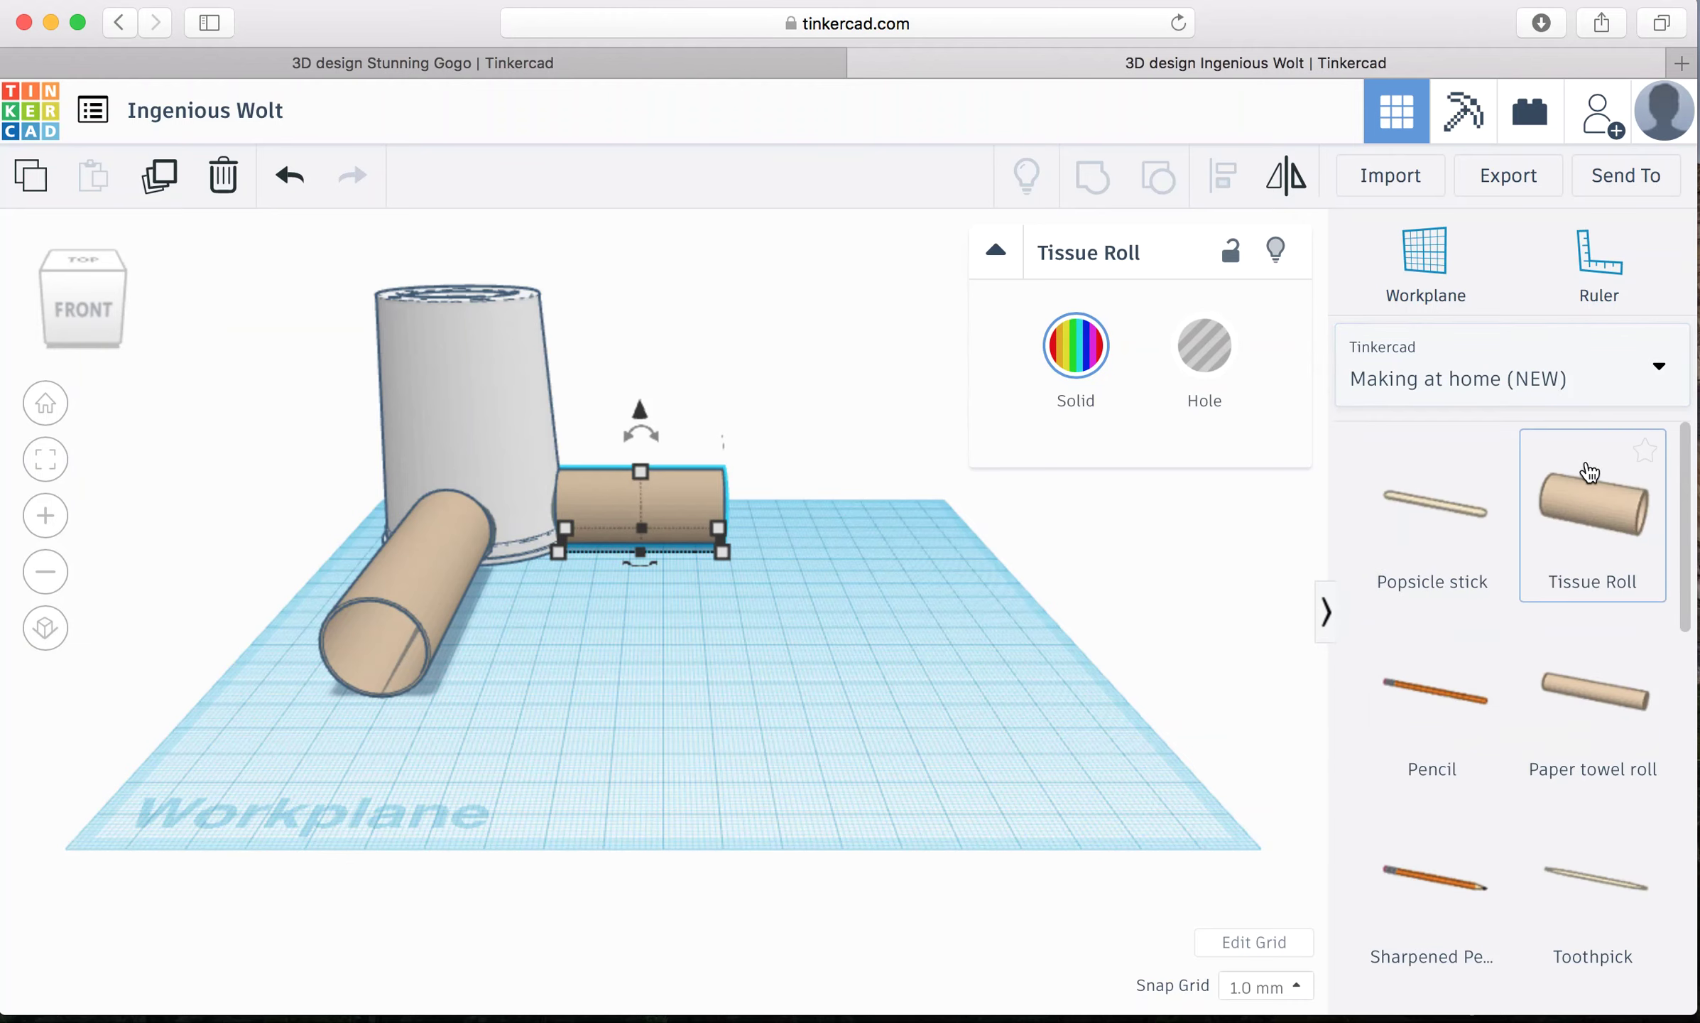
left_click_drag(1683, 458, 1685, 653)
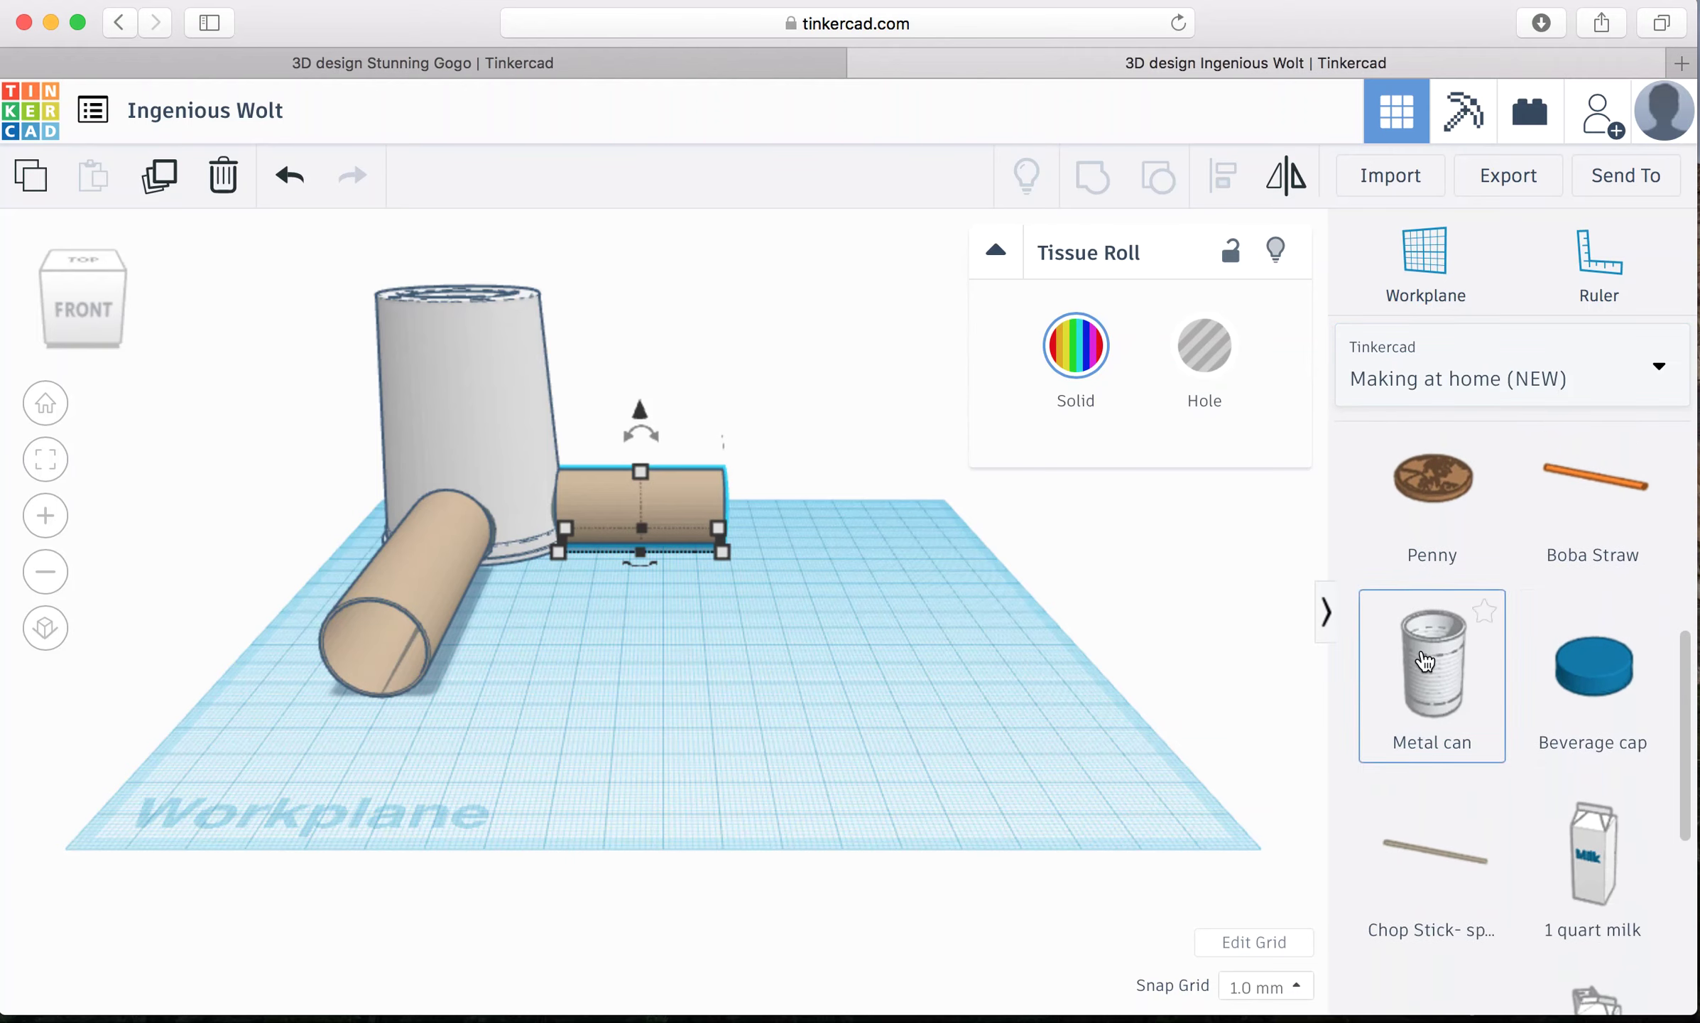
left_click_drag(1428, 650, 837, 671)
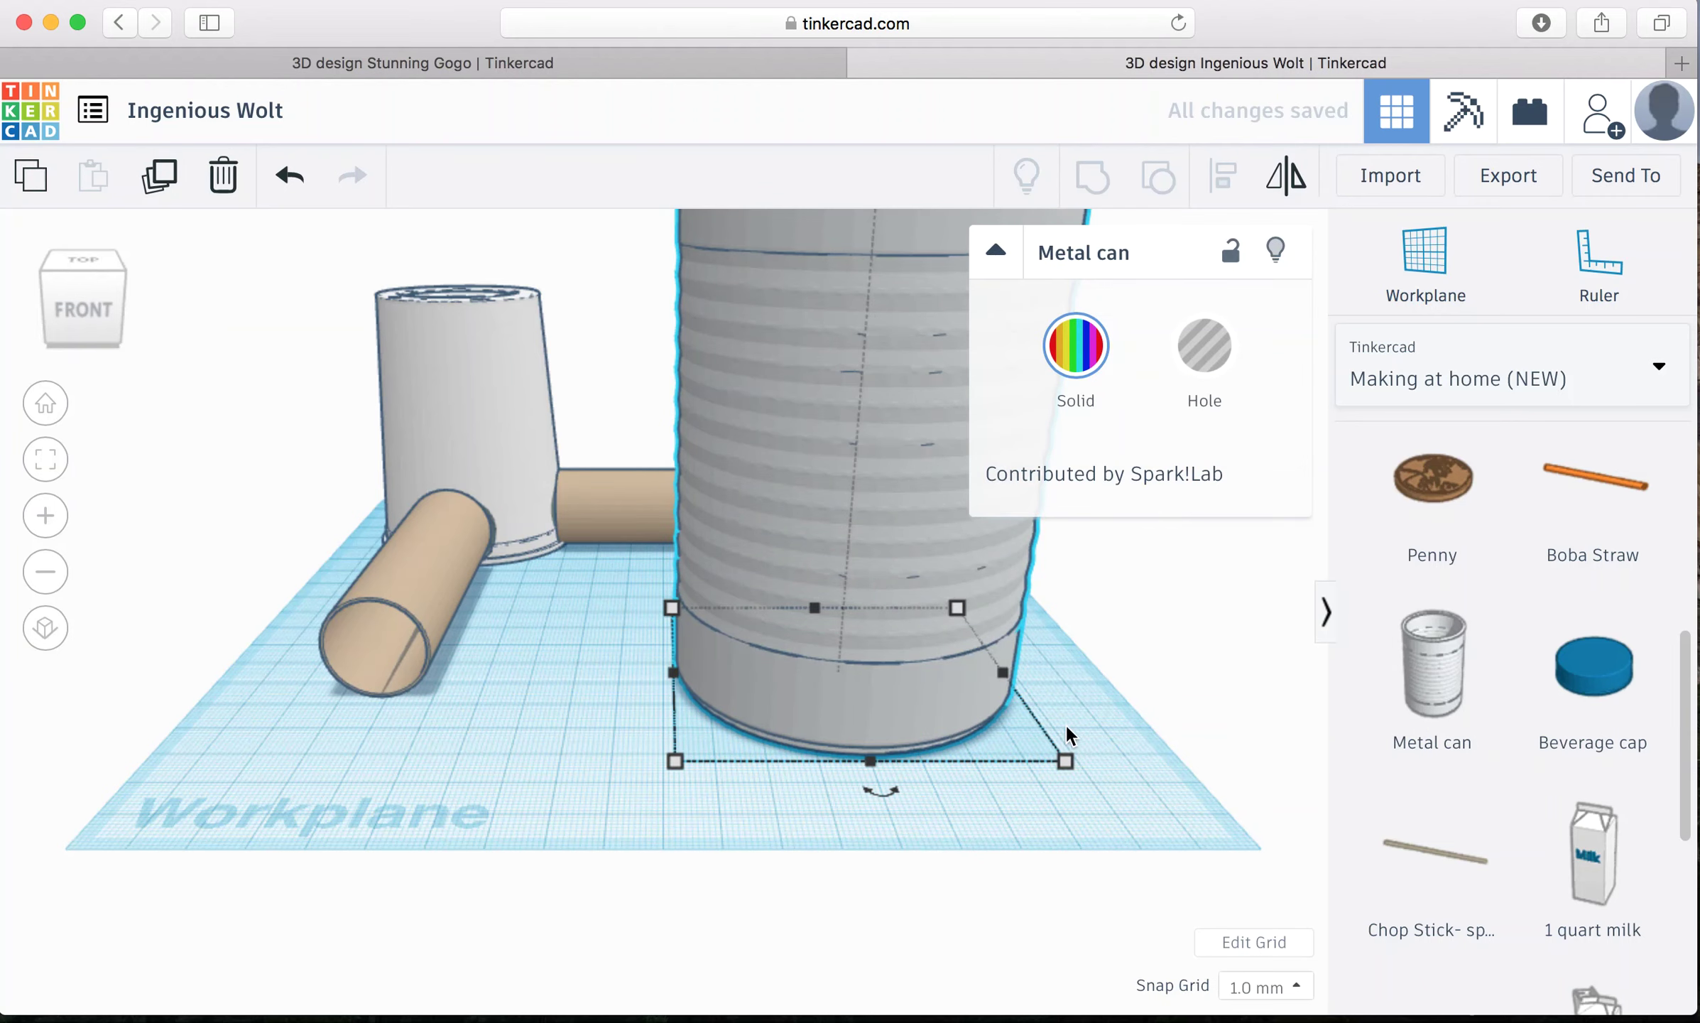
Step: Shrink the metal can, move it toward the front, and sink it slightly into the workplane
left_click_drag(1062, 760, 976, 700)
mouse_move(713, 391)
left_mouse_down()
mouse_move(708, 514)
mouse_move(688, 415)
left_mouse_up()
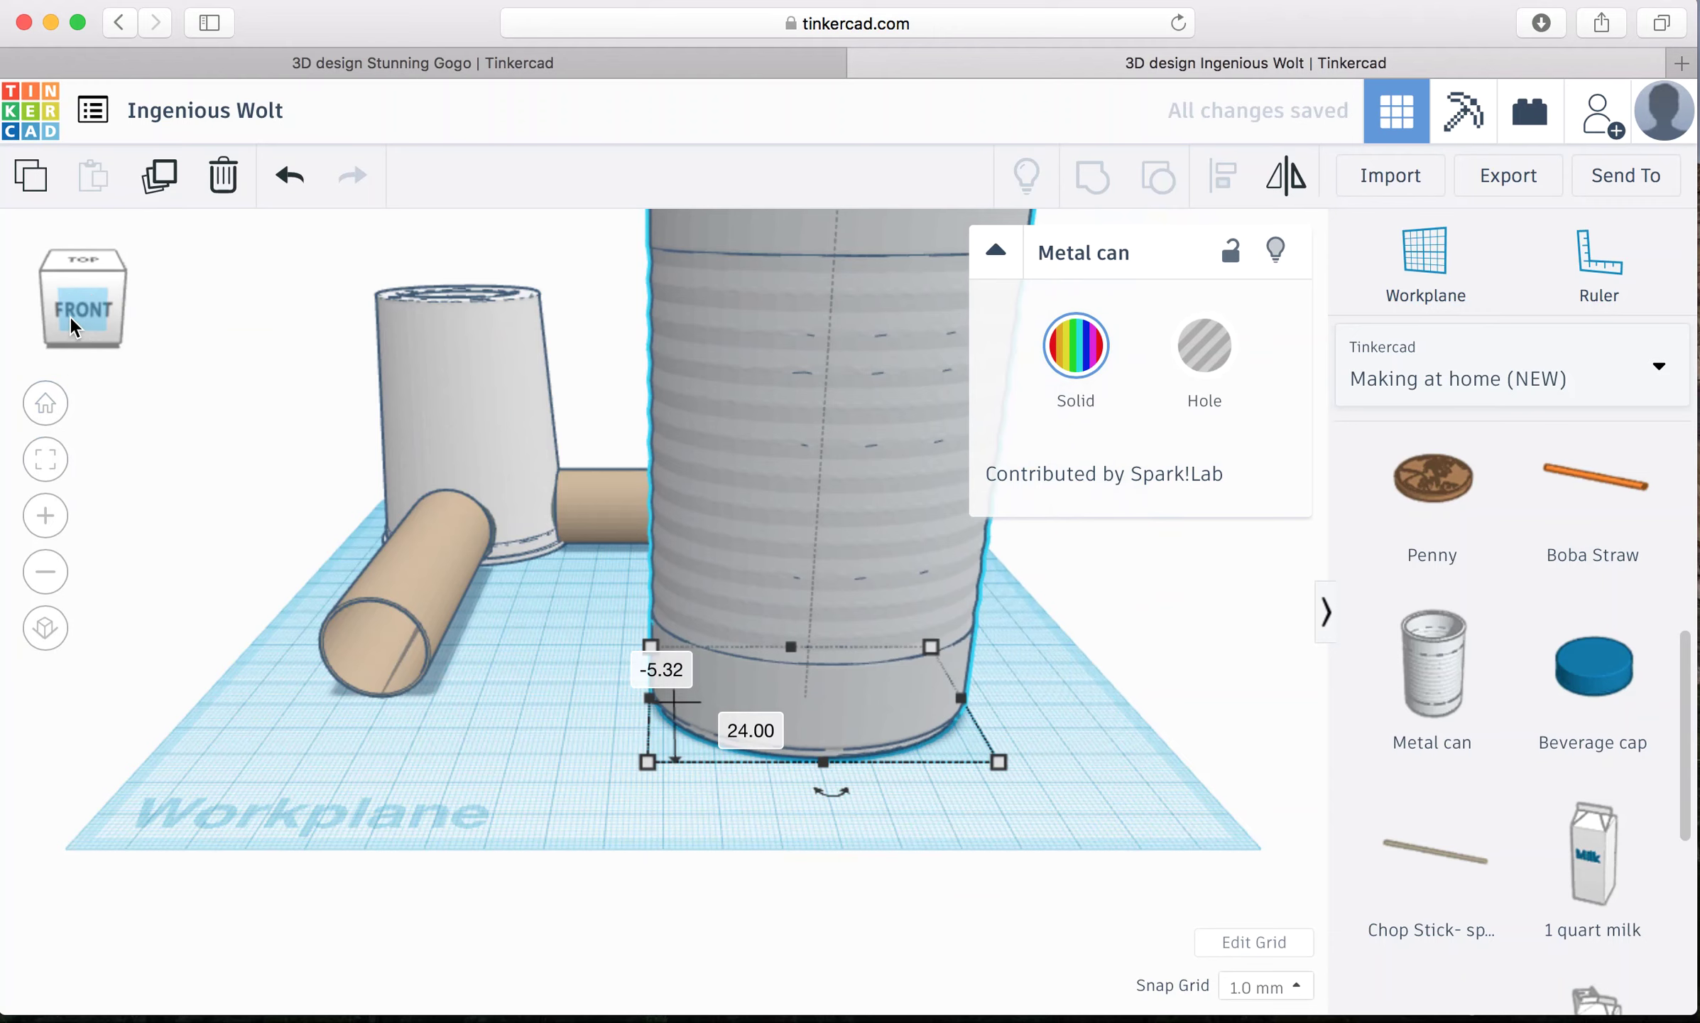
left_click(75, 264)
left_click_drag(69, 350, 68, 345)
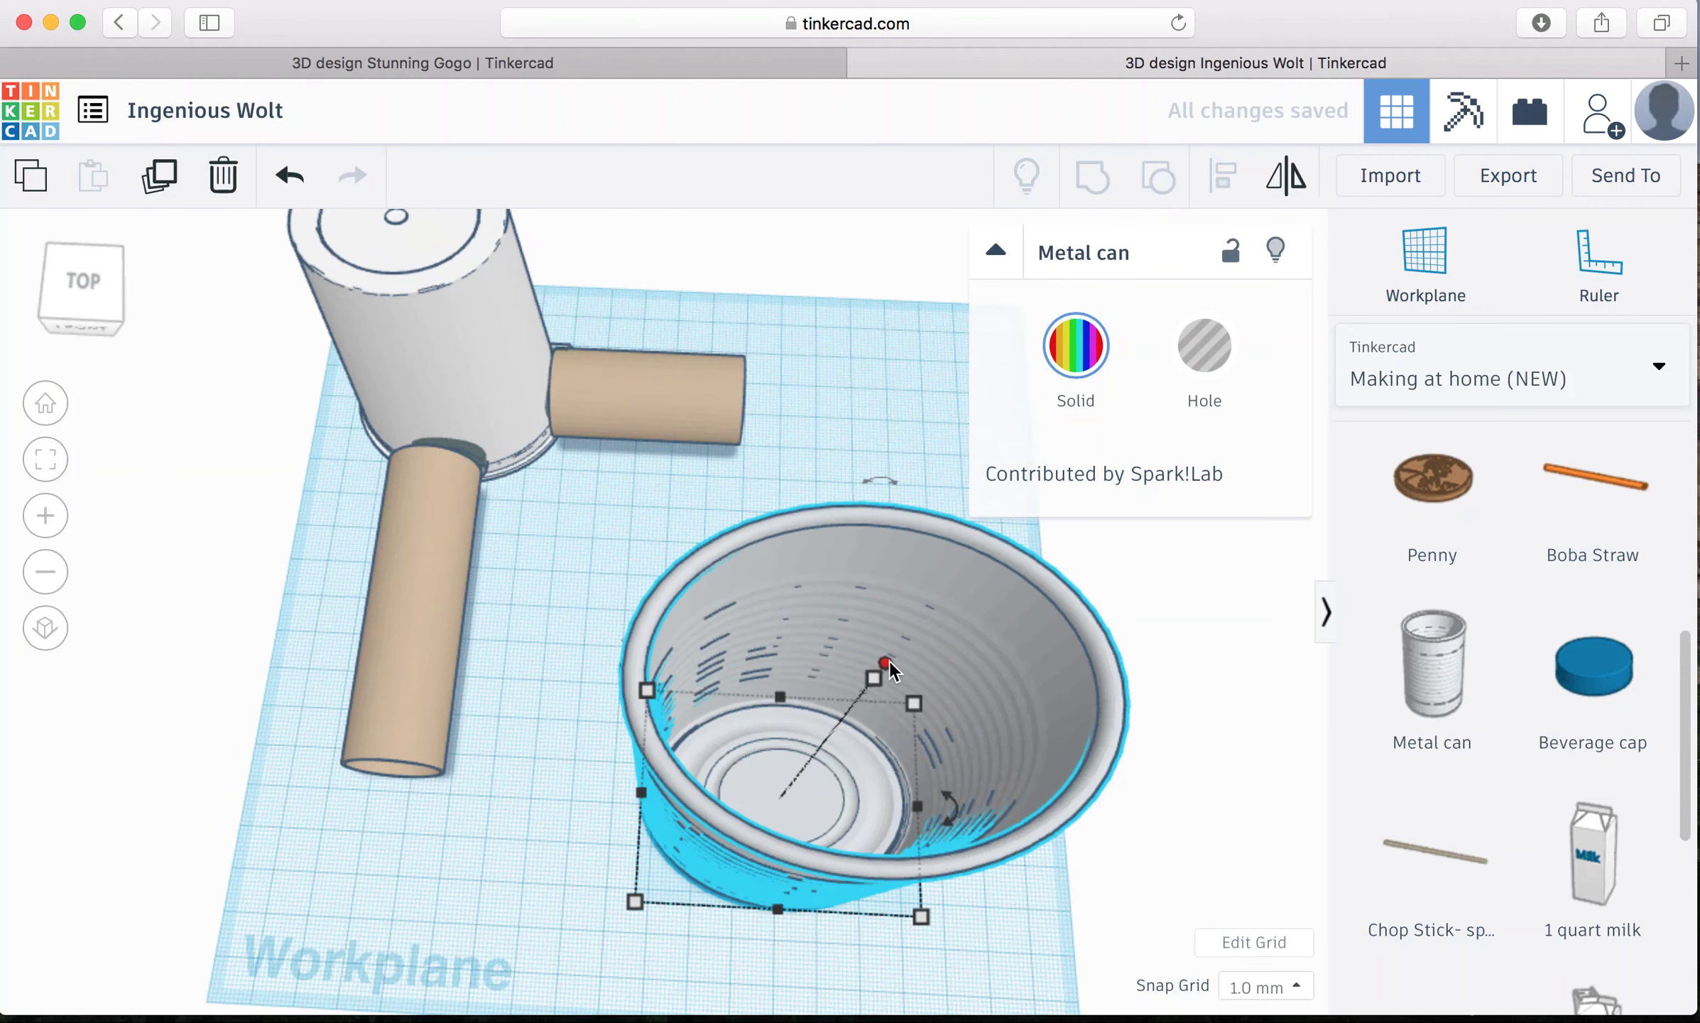
left_click_drag(884, 663, 809, 754)
mouse_move(81, 284)
left_mouse_down()
mouse_move(81, 248)
mouse_move(80, 284)
left_mouse_up()
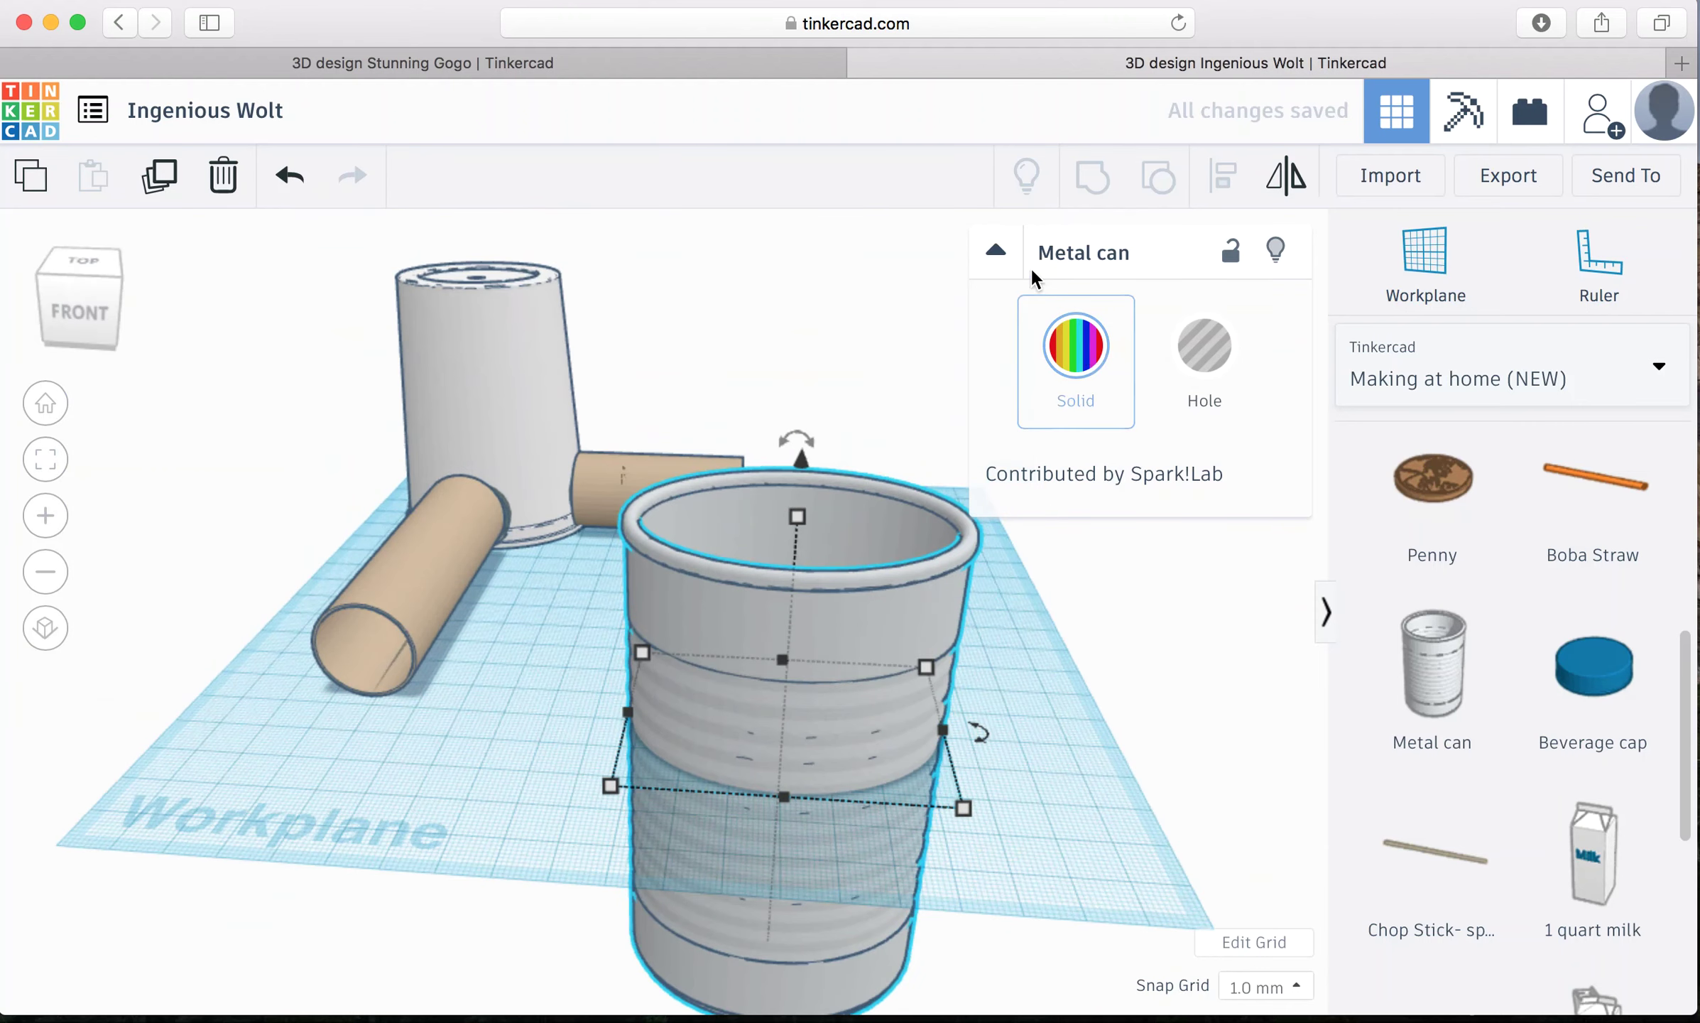
Step: Move the can back and to the right and raise it slightly
left_click(996, 251)
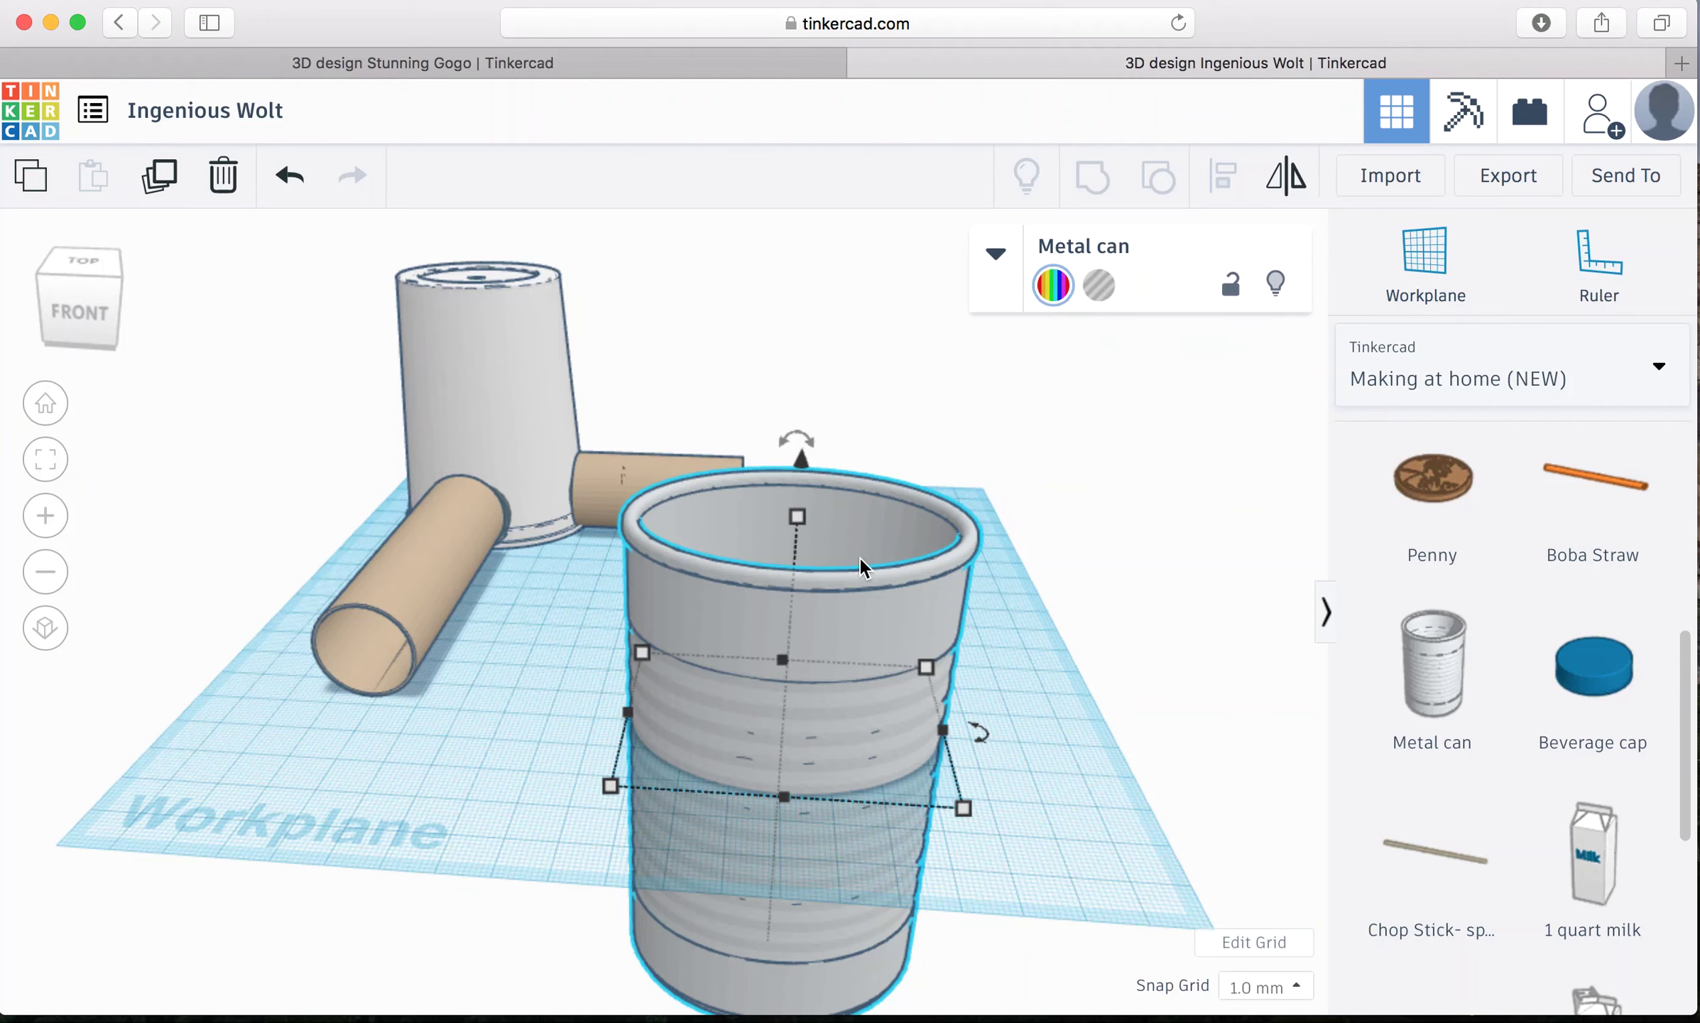
left_click_drag(901, 552, 900, 471)
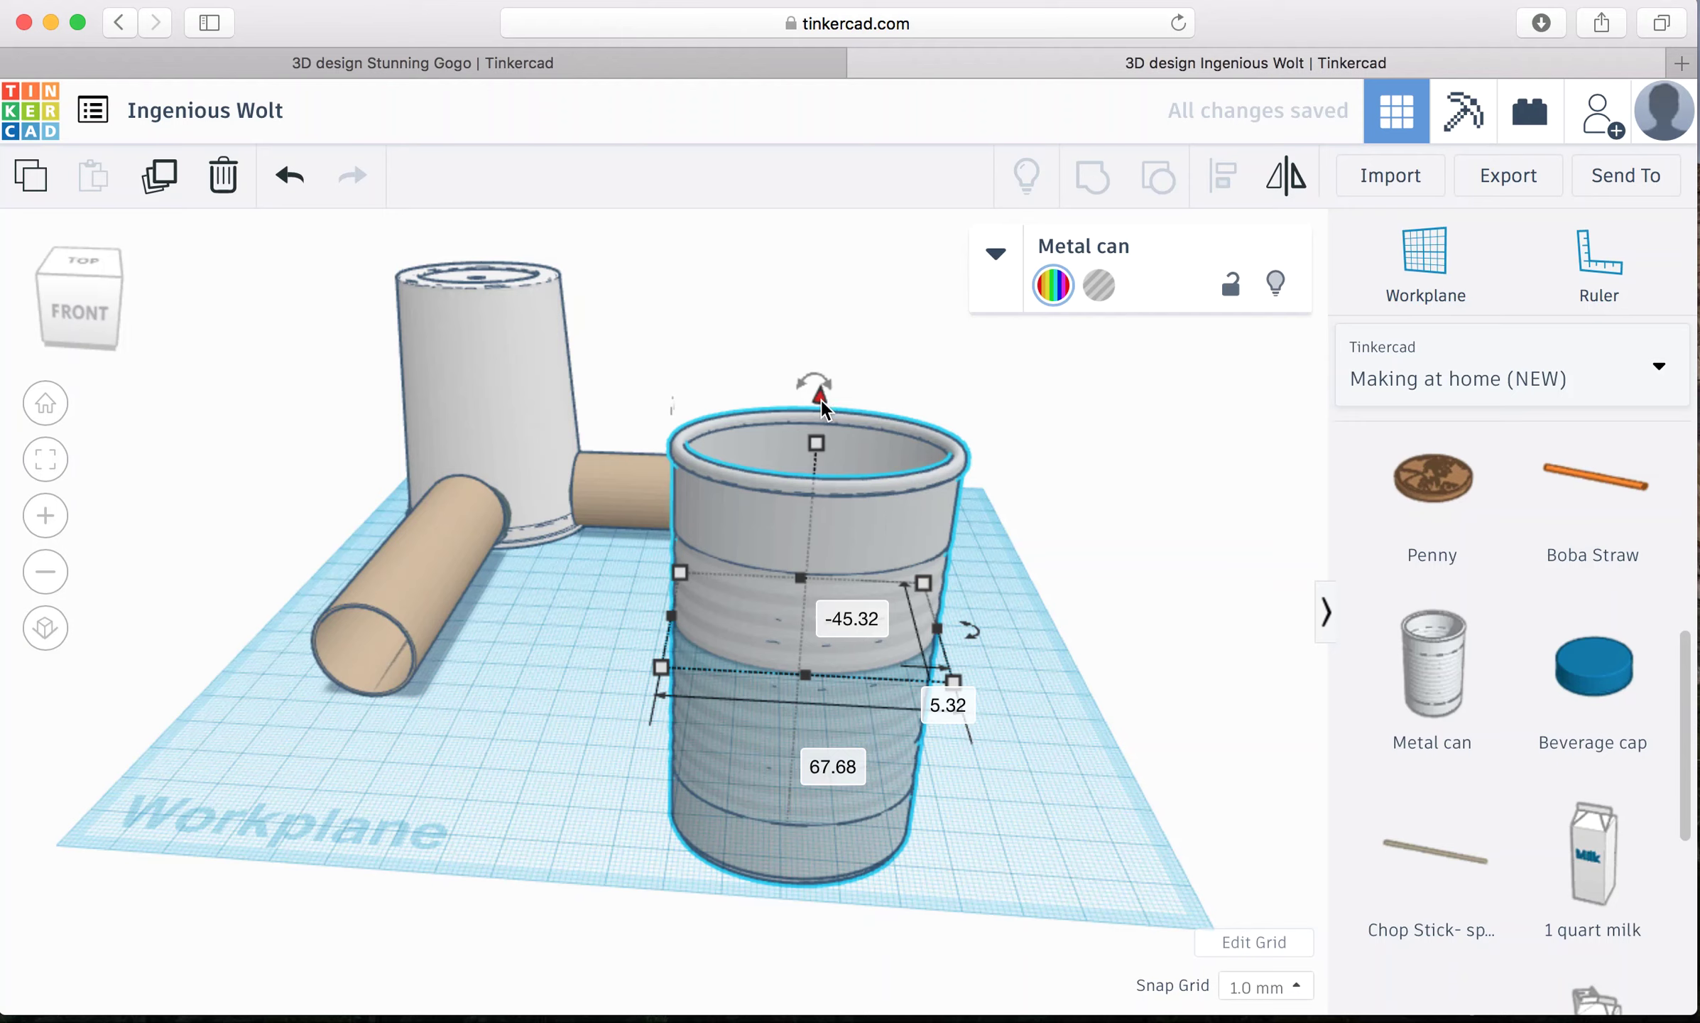
left_click_drag(822, 408, 816, 446)
left_click_drag(911, 521, 951, 408)
left_click_drag(881, 328, 882, 174)
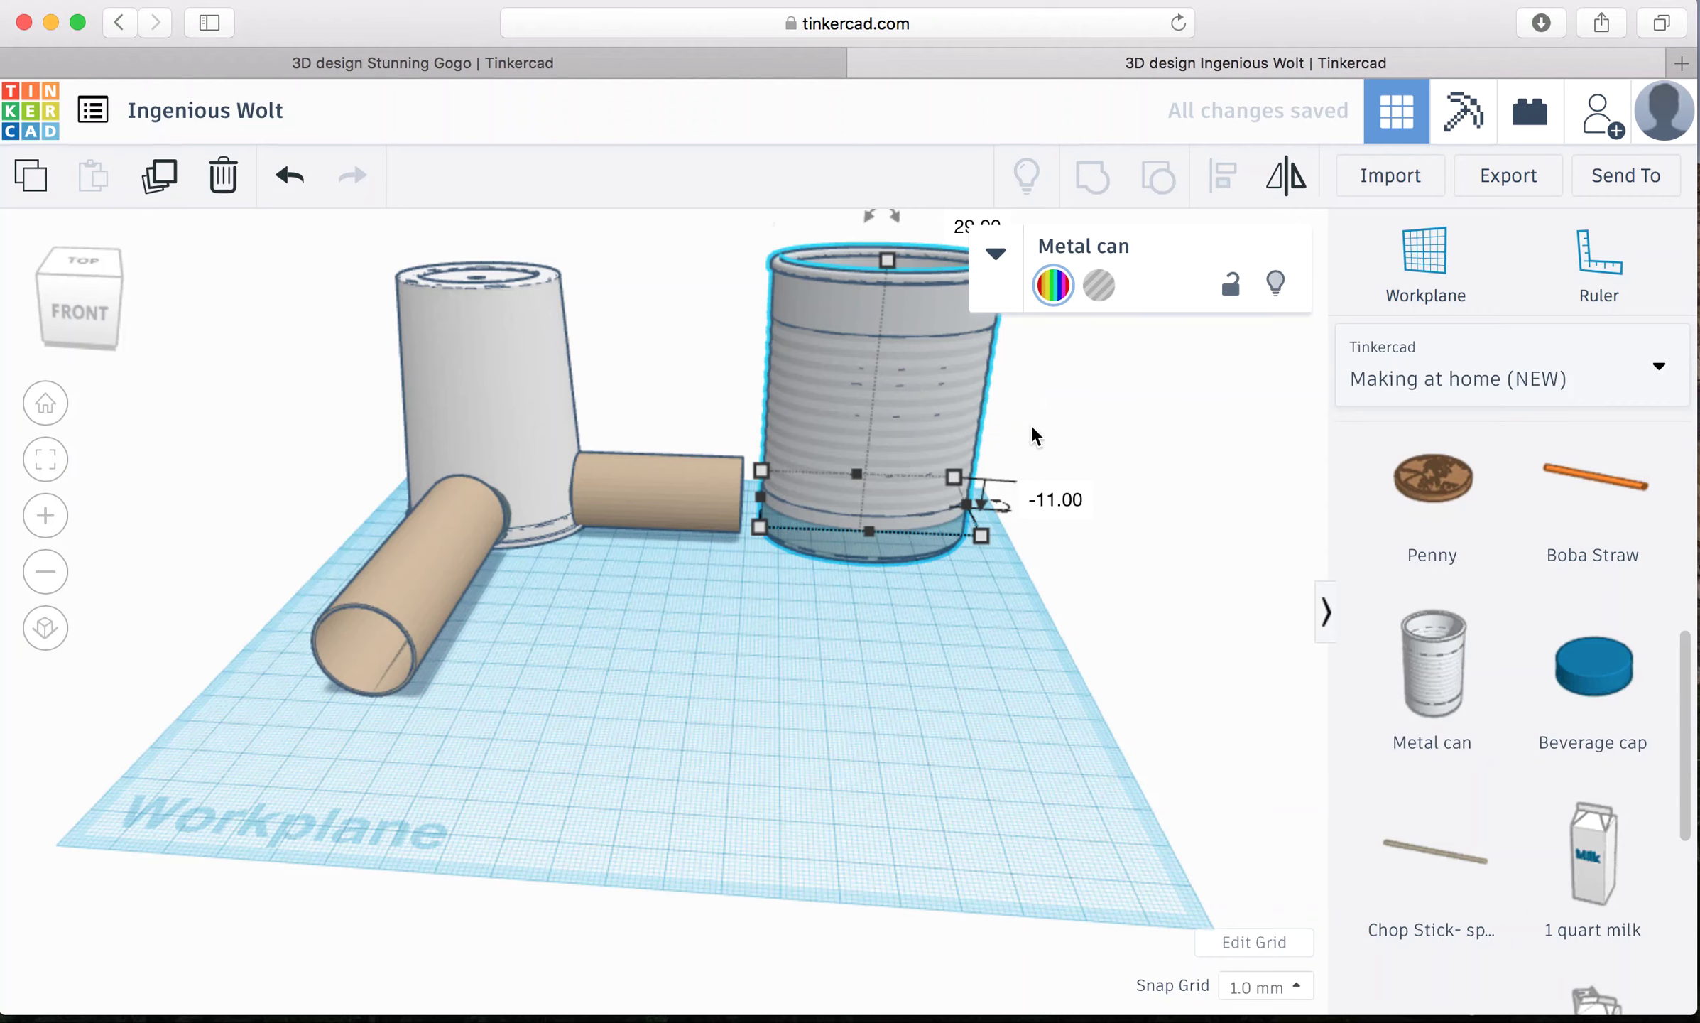
left_click_drag(1071, 405, 1009, 526)
mouse_move(78, 257)
left_mouse_down()
mouse_move(85, 295)
mouse_move(90, 281)
left_mouse_up()
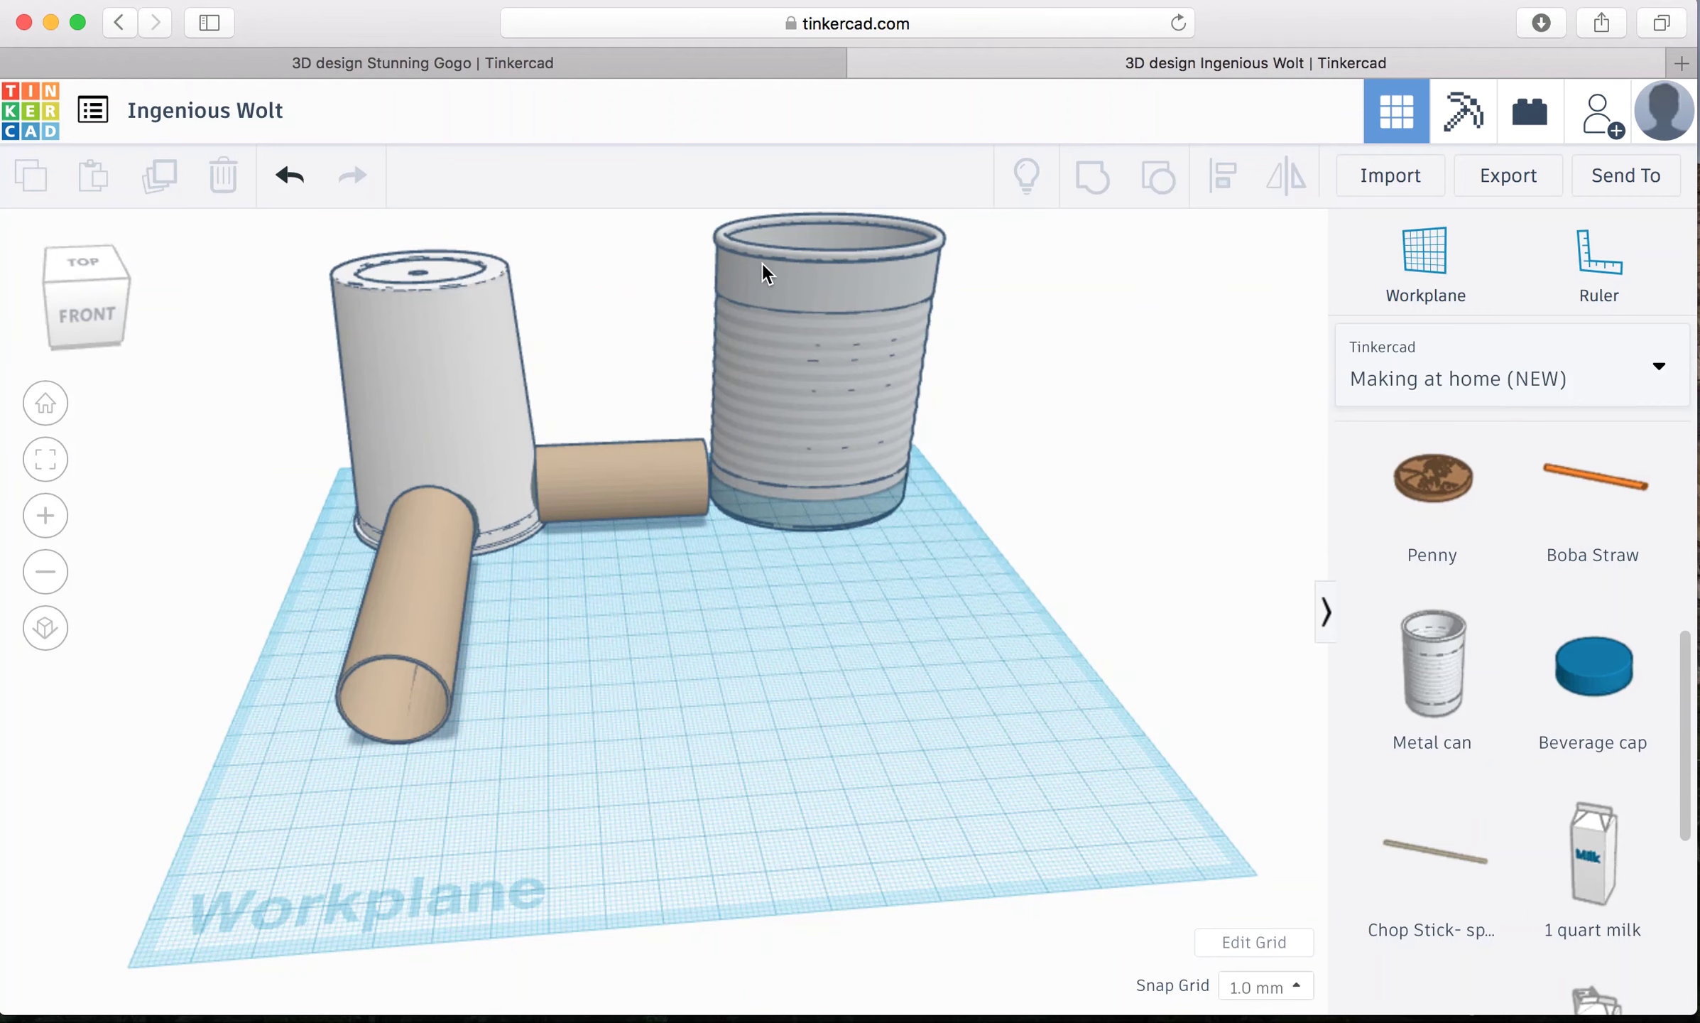
Step: Shorten the can to 64.00, make it narrower, and mirror it upside down
left_click(856, 259)
left_click_drag(830, 233, 821, 310)
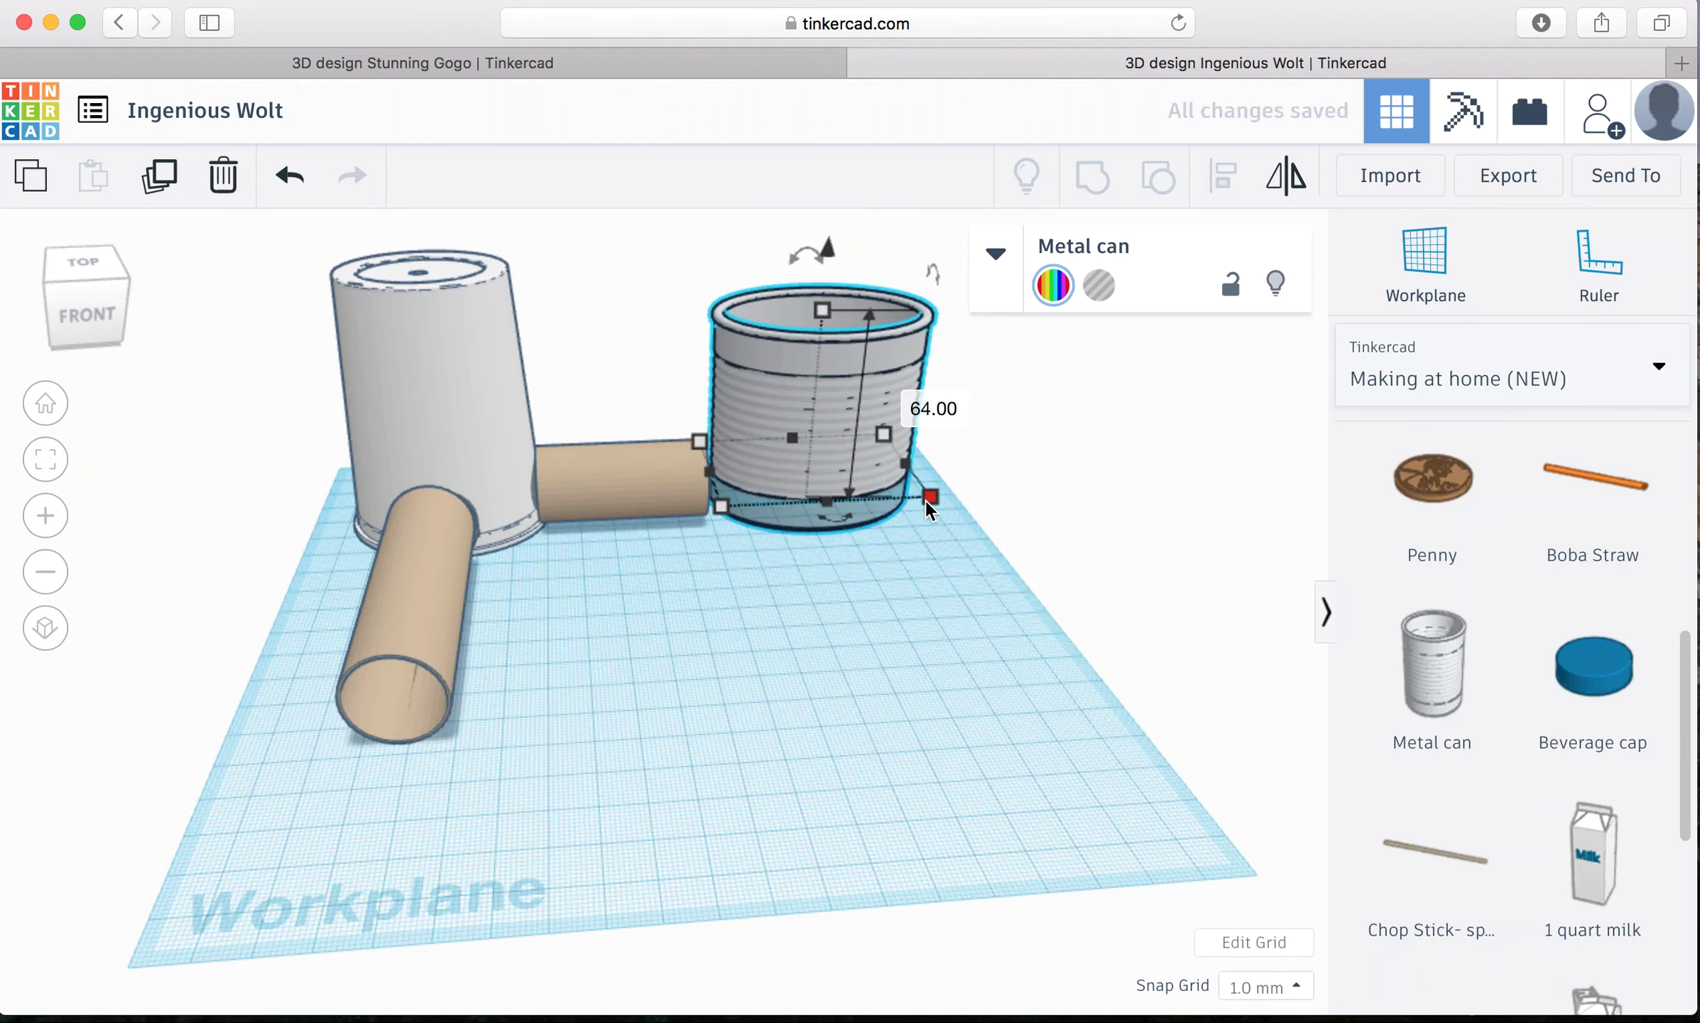
left_click_drag(927, 508, 874, 494)
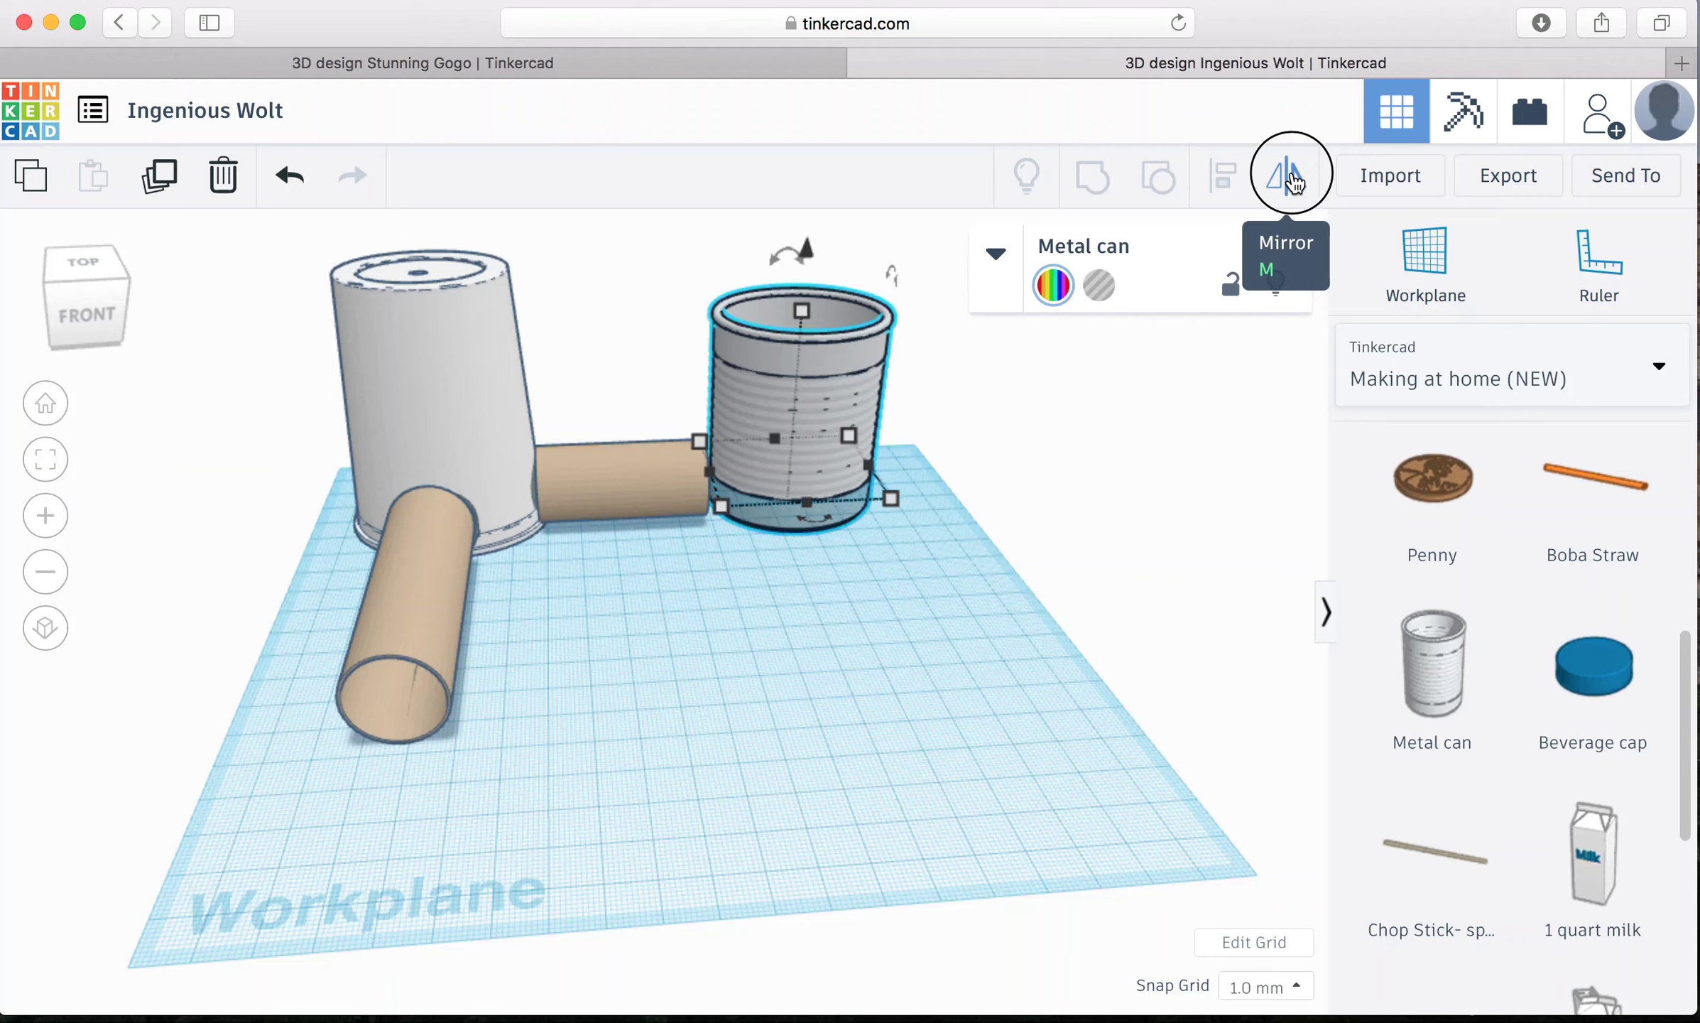
left_click(1293, 179)
left_click(938, 417)
left_click(994, 410)
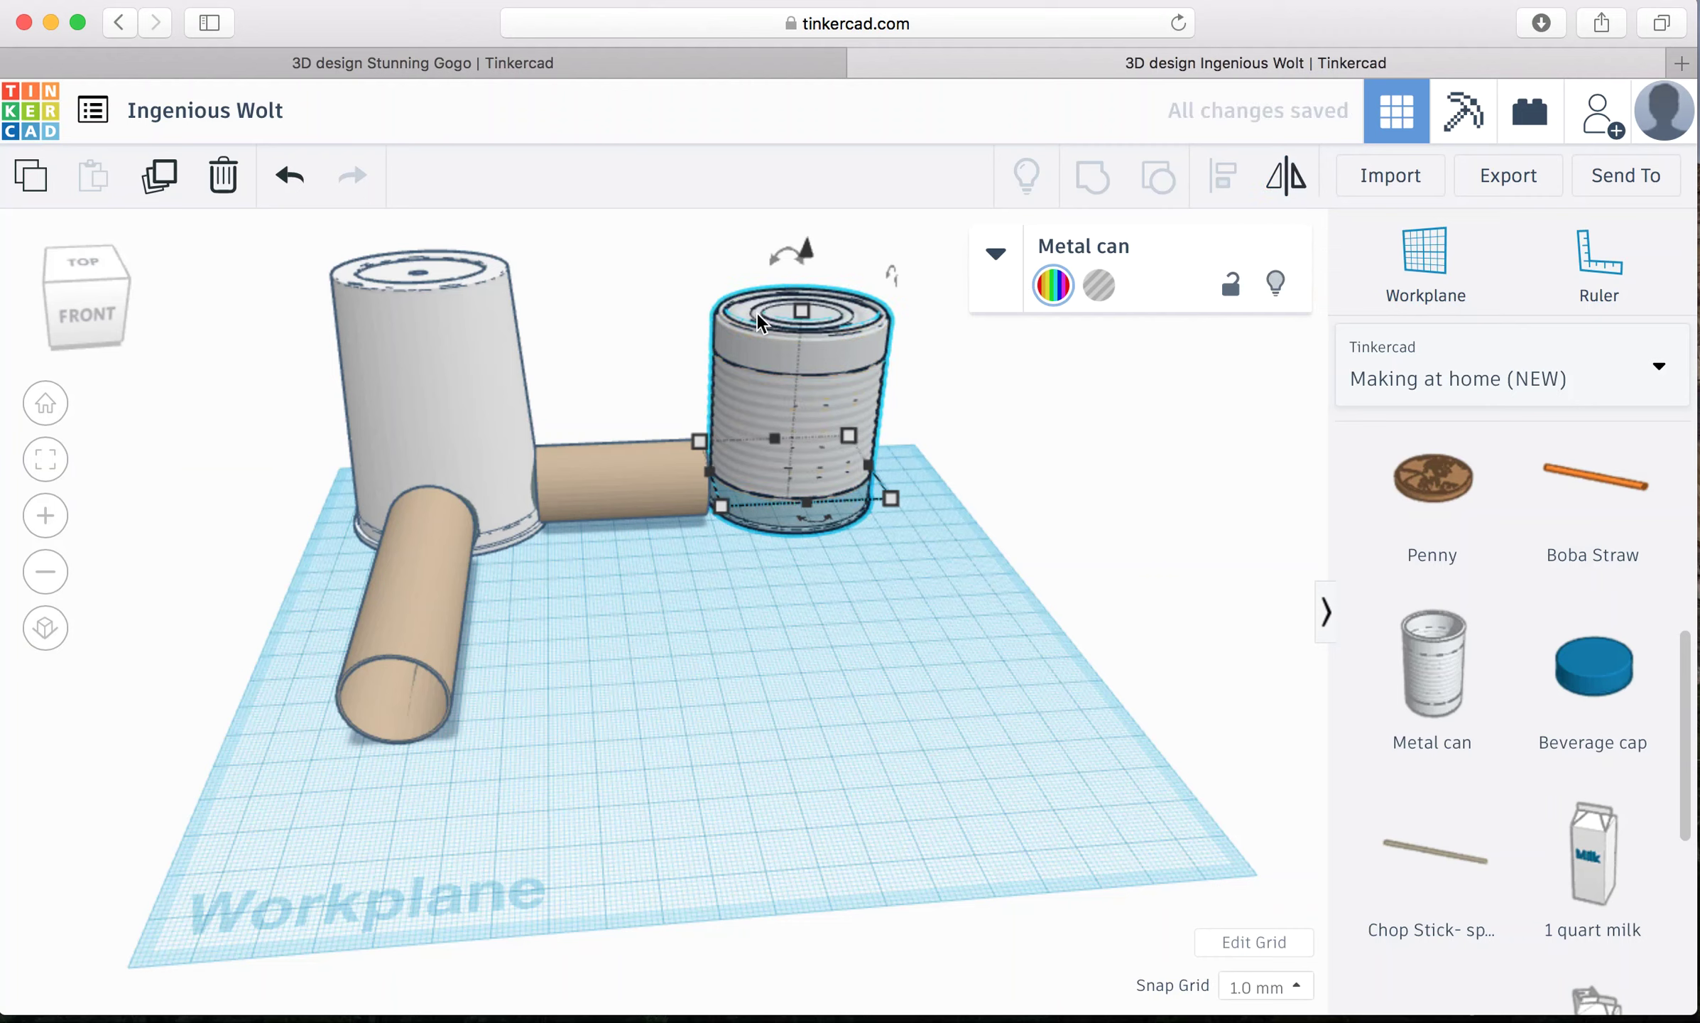
Step: Return the flipped can's base to the workplane and move it forward to -2.00, 105.00
left_click(91, 311)
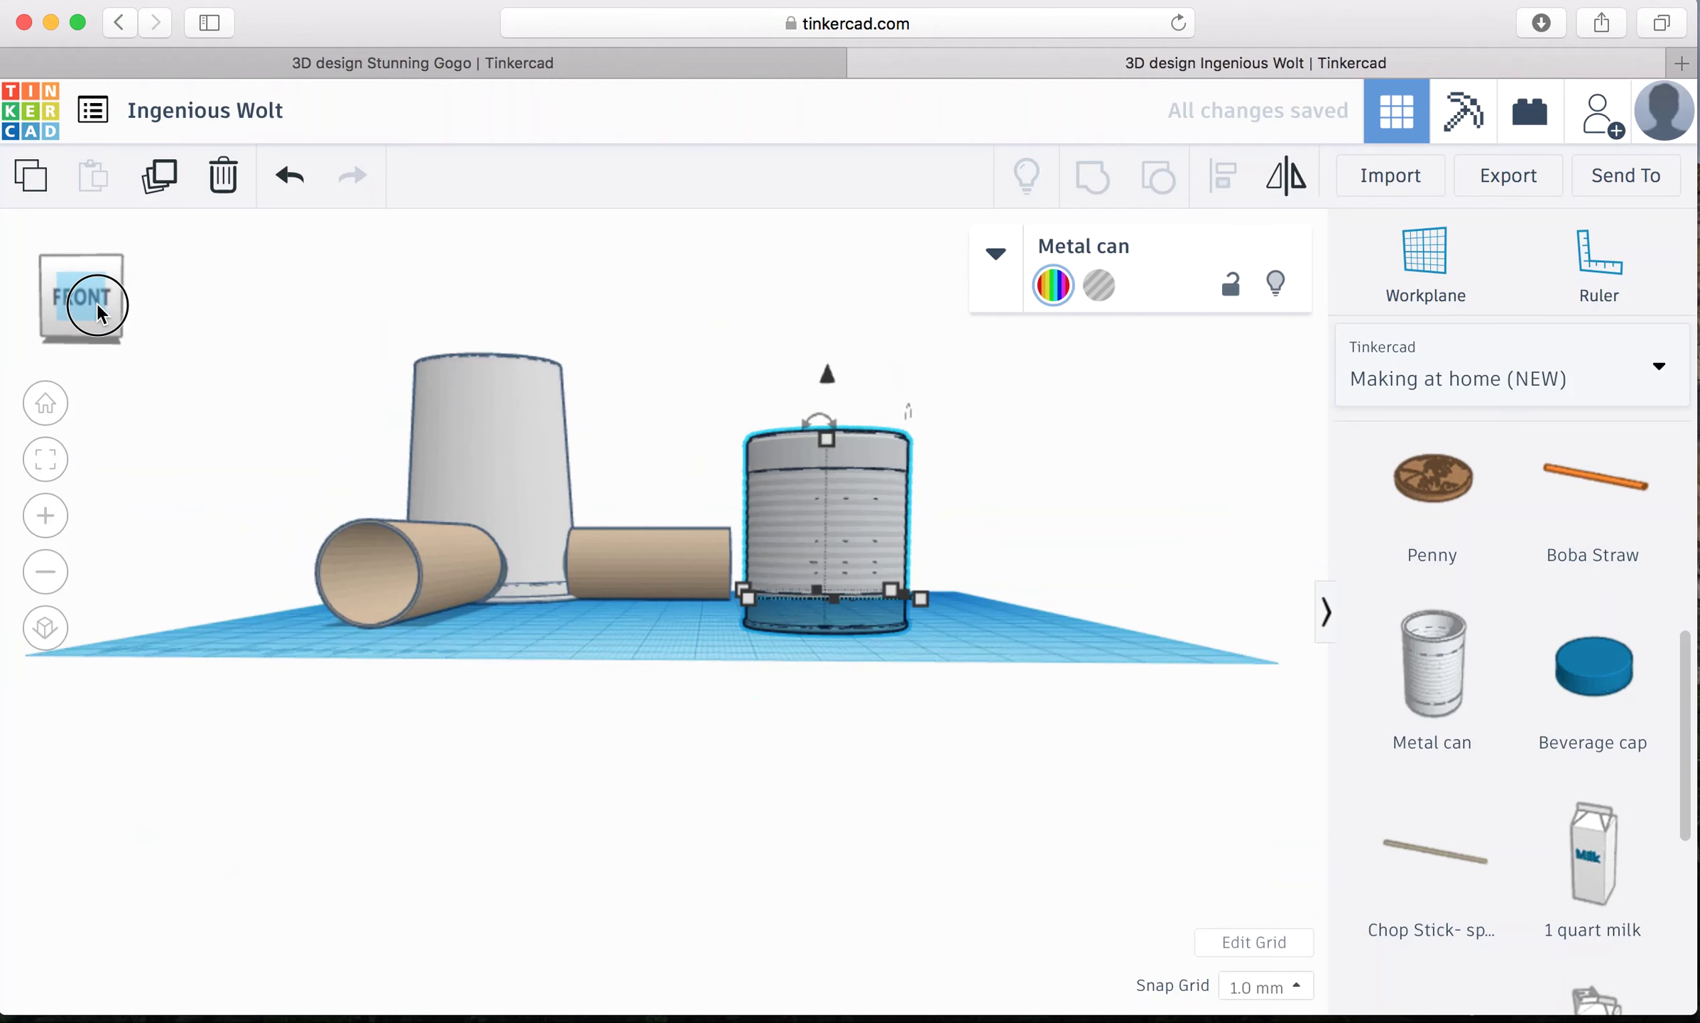
left_click(98, 312)
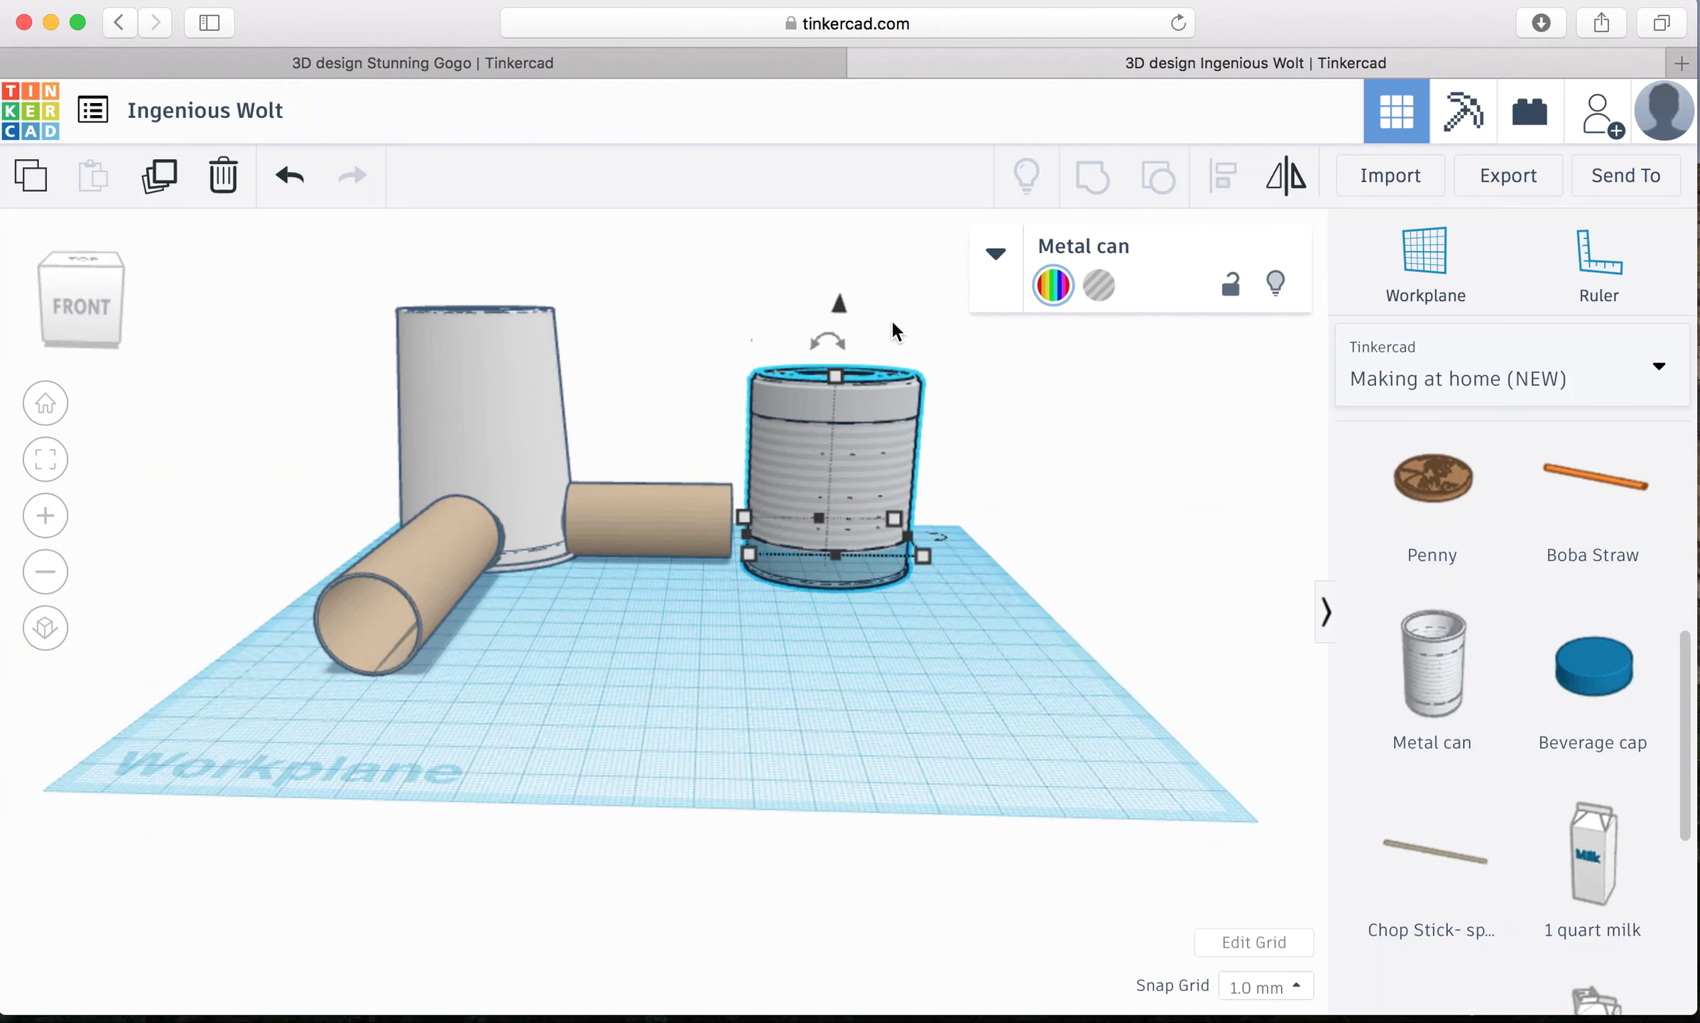
left_click_drag(839, 313, 840, 283)
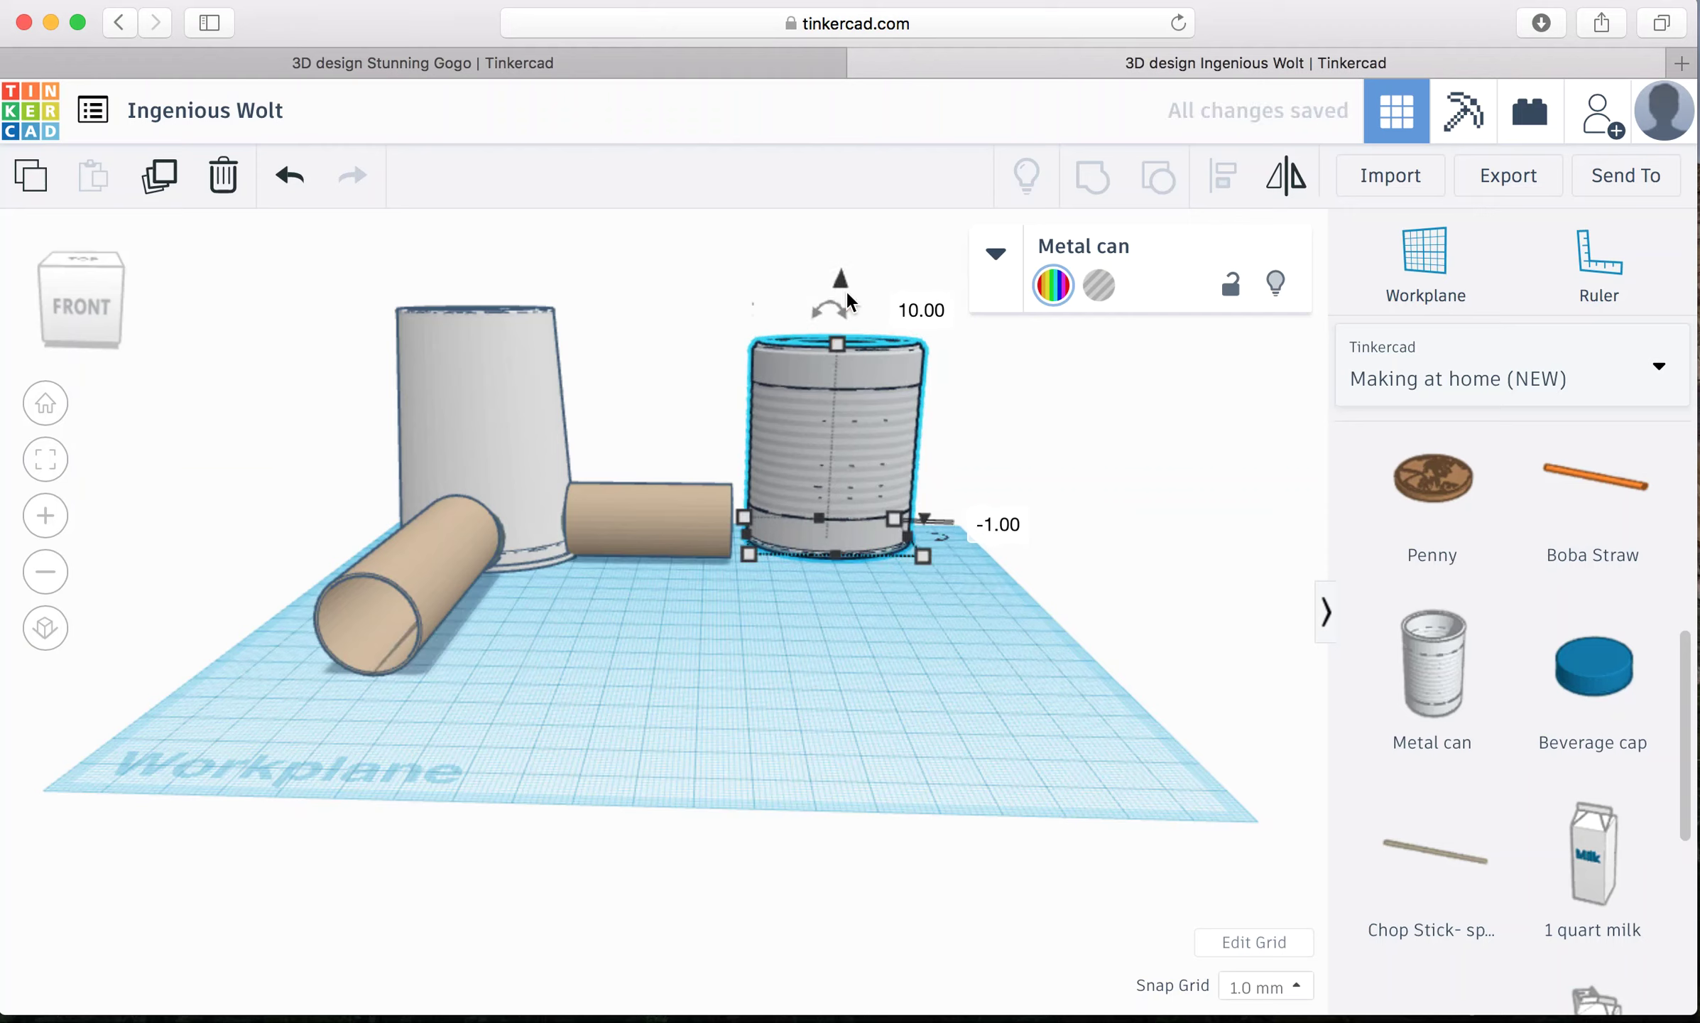
left_click_drag(862, 444, 921, 522)
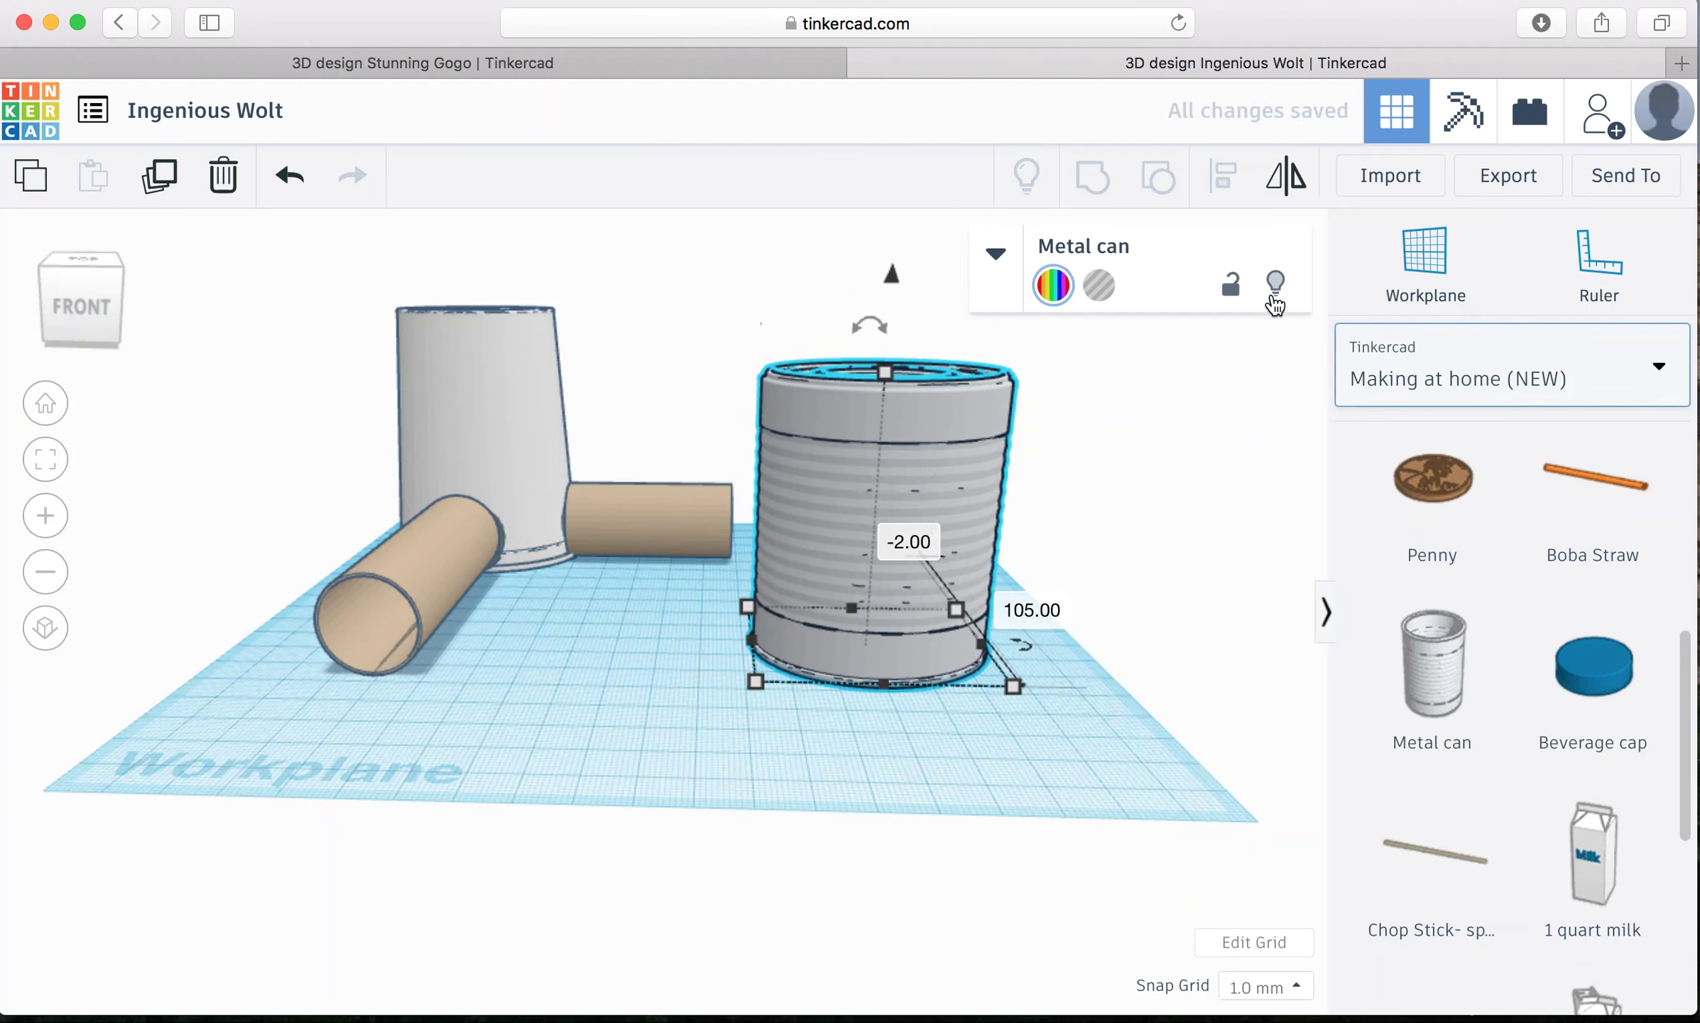
left_click(1470, 373)
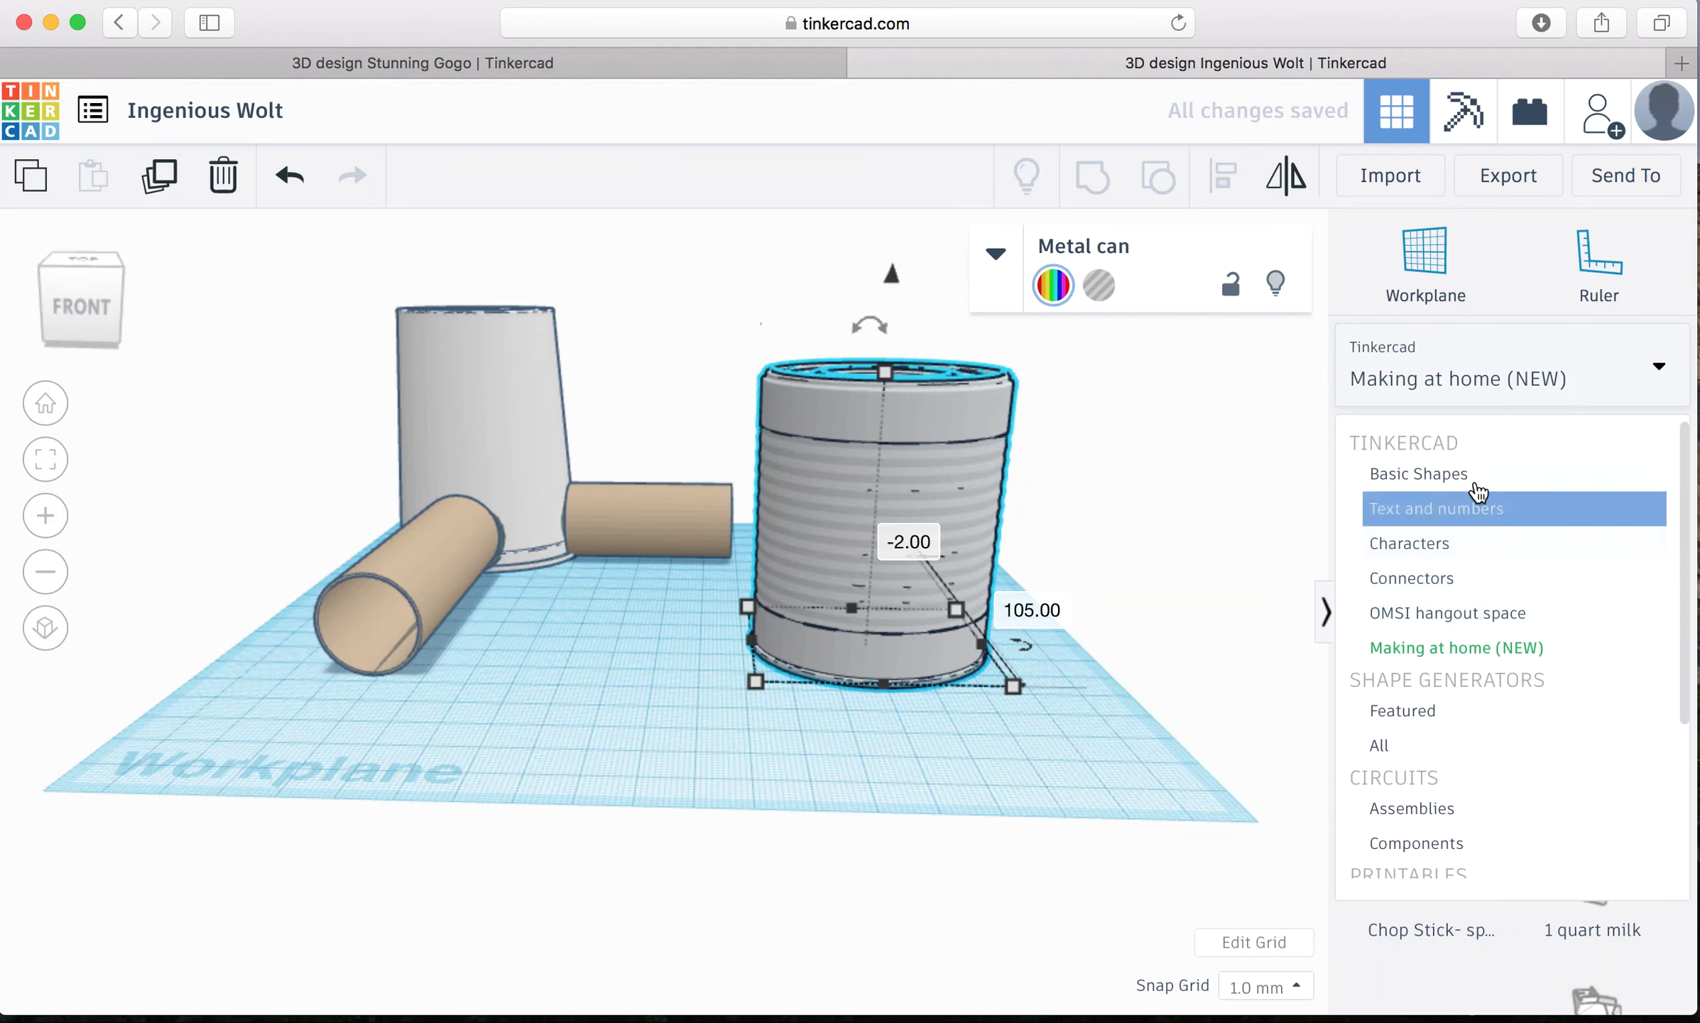
Step: Add a Basic Shapes cylinder beside the can, rotate it onto its side, and make it a hole
left_click(1472, 475)
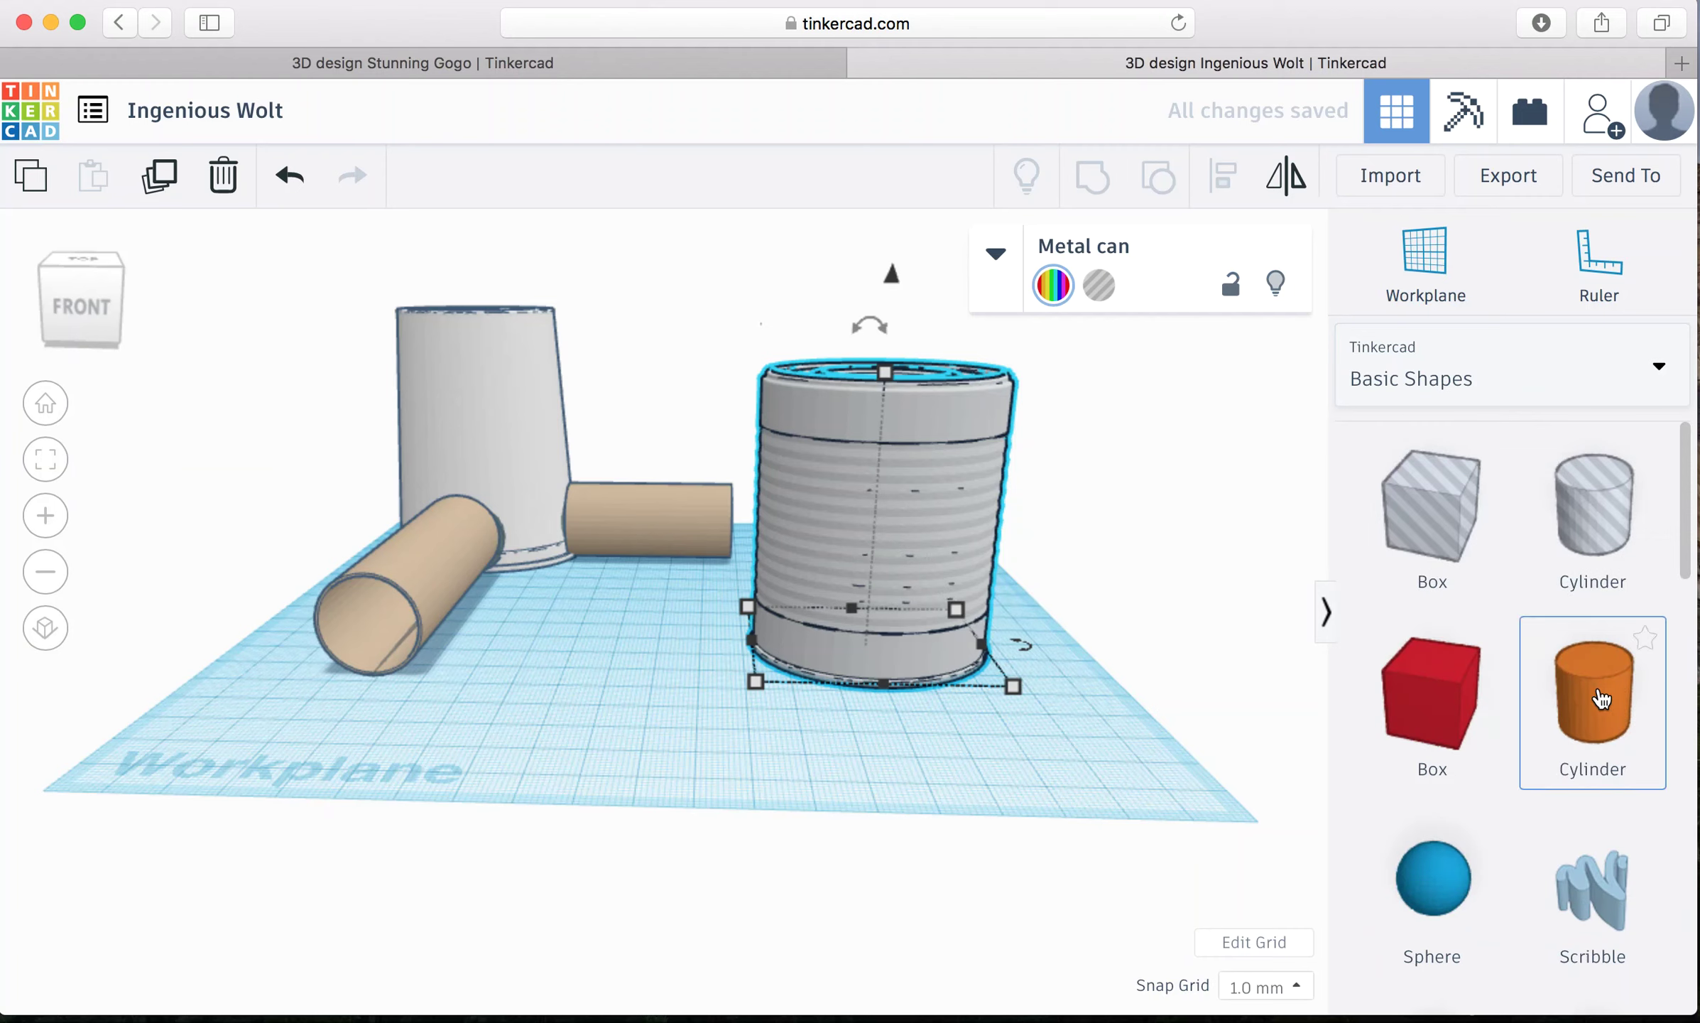
left_click_drag(1604, 685, 641, 646)
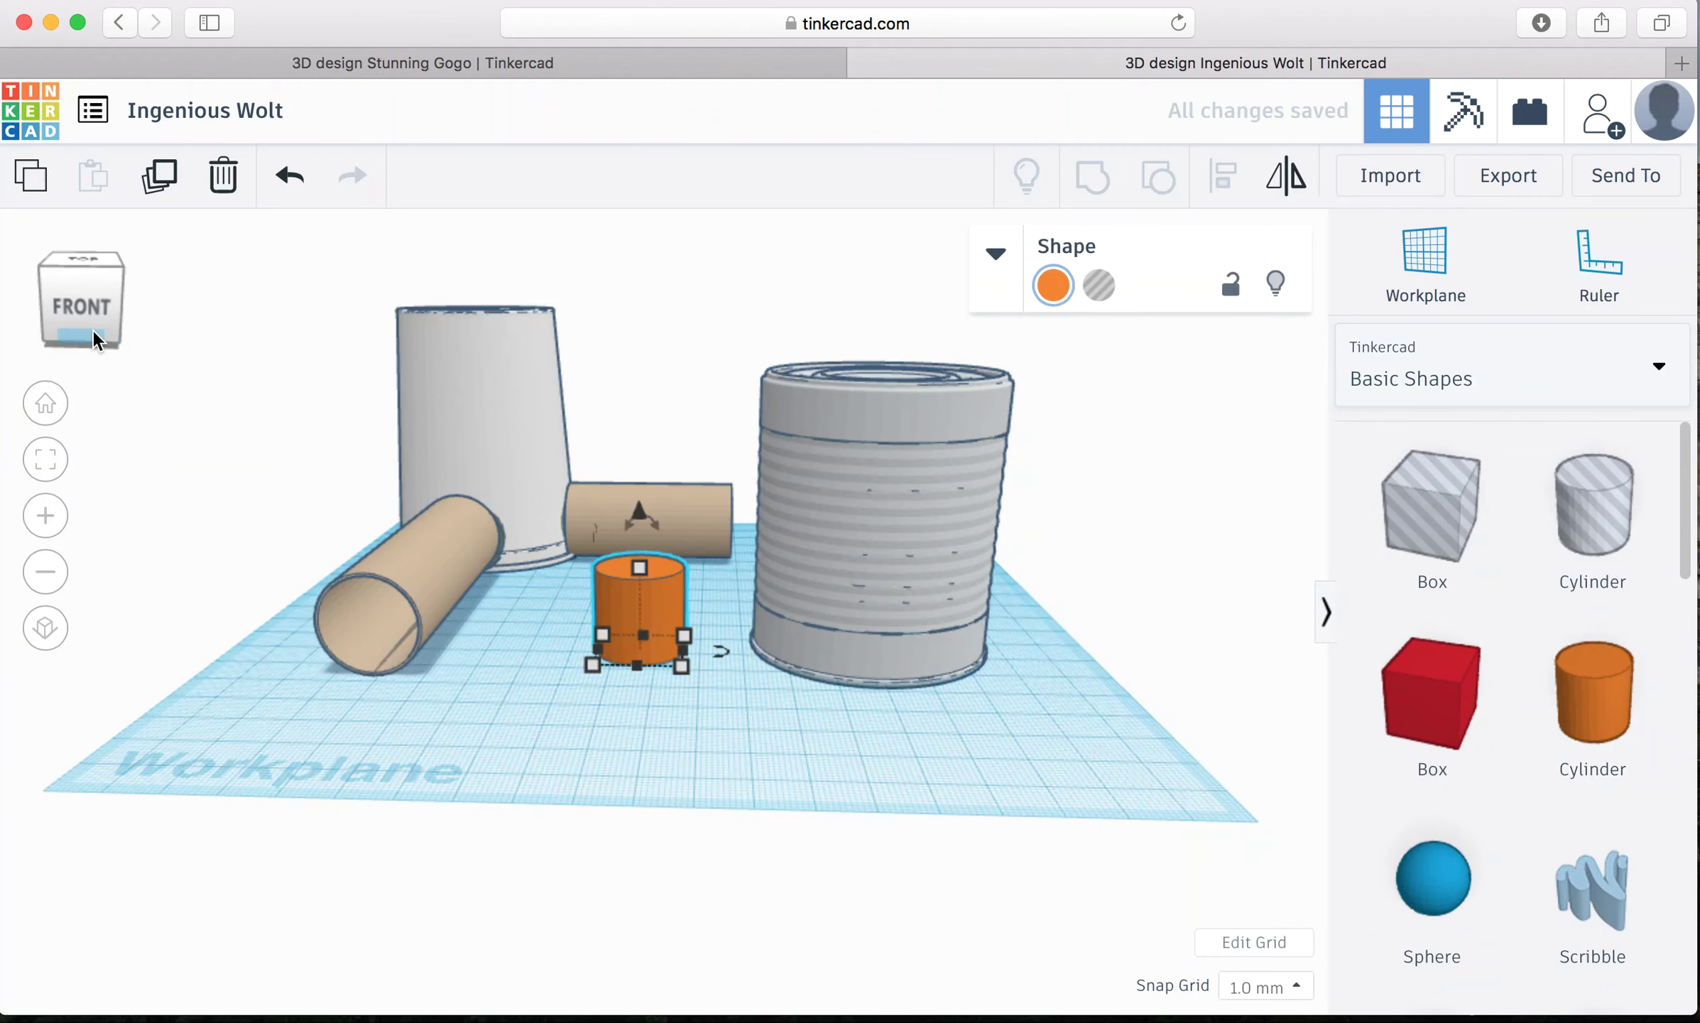
left_click_drag(98, 307, 101, 334)
left_click_drag(668, 534, 796, 605)
left_click(1115, 284)
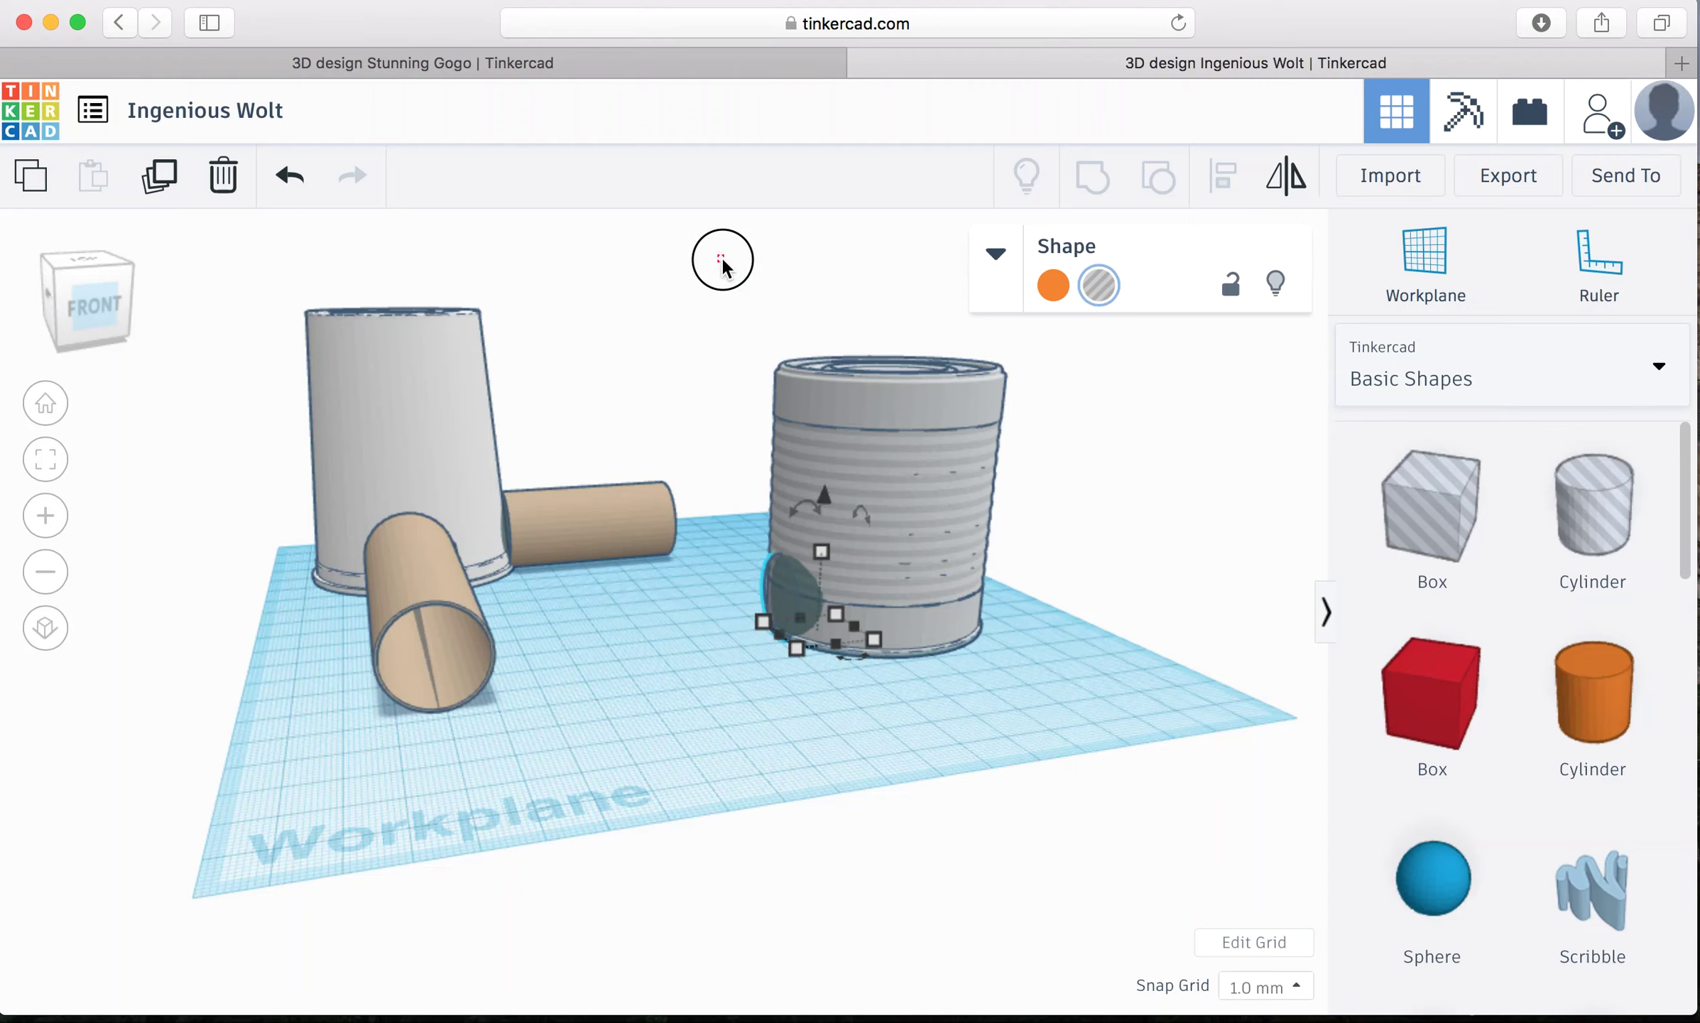
left_click_drag(719, 256, 1059, 693)
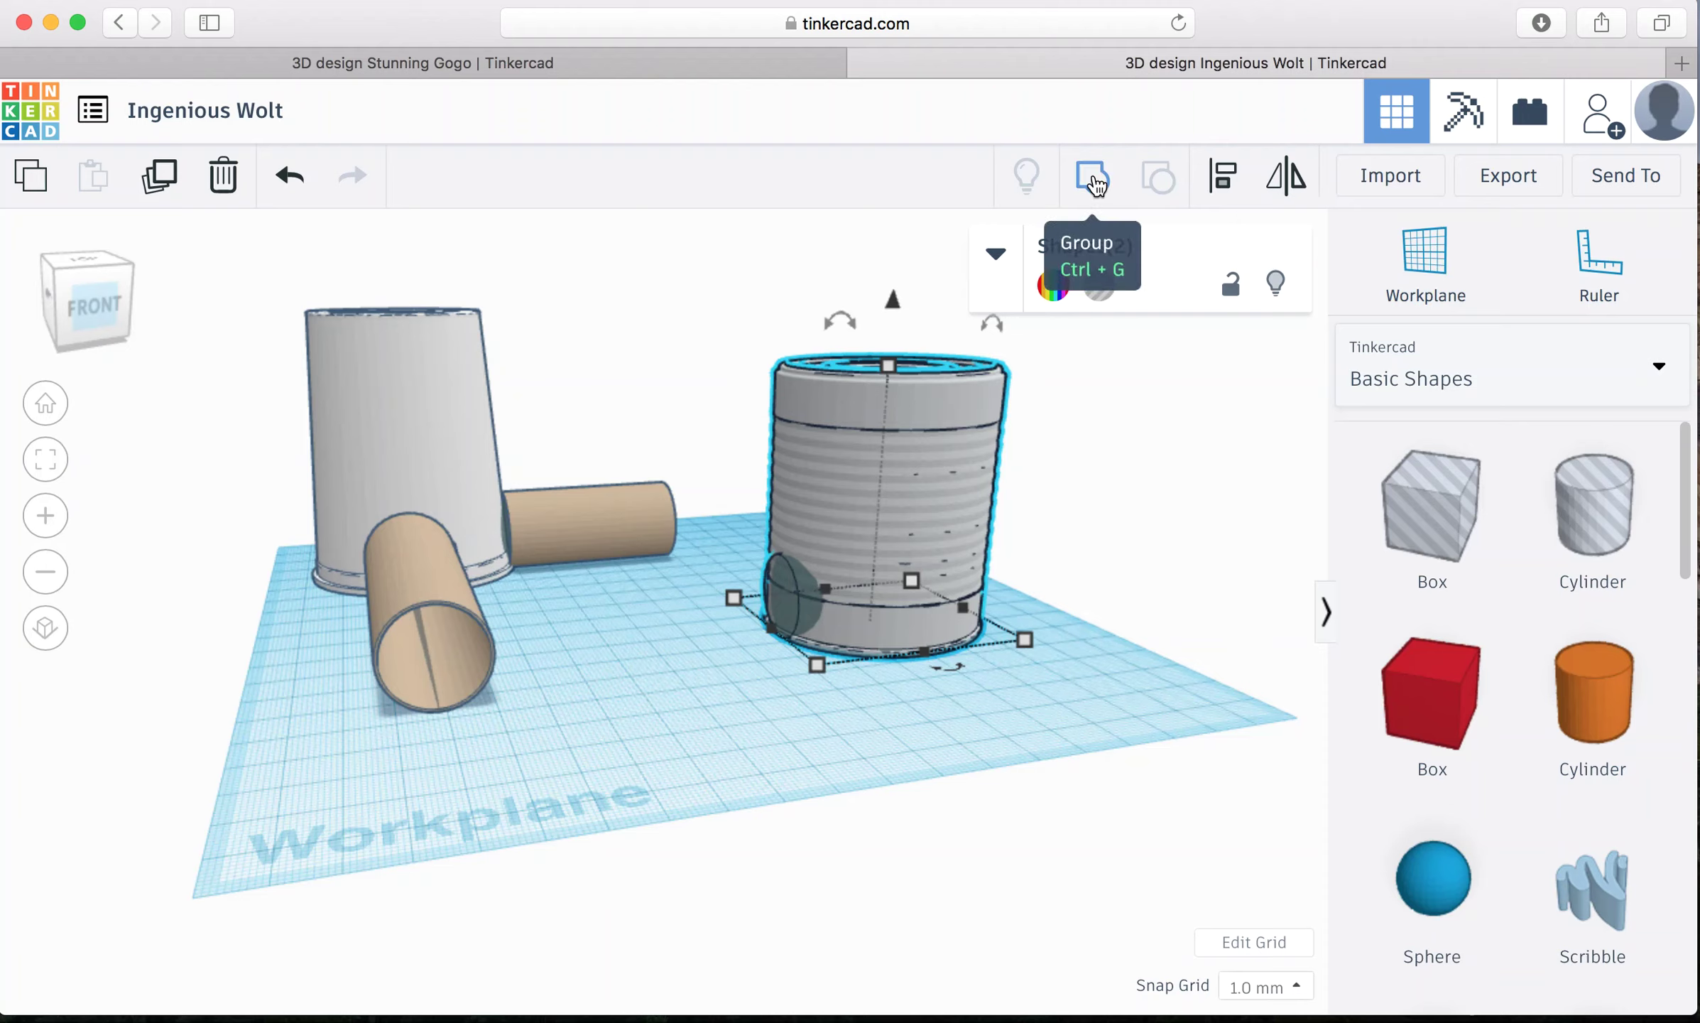
Step: Group the hole into the can and move the can to -88.00, -8.00 against the tissue roll
left_click(1096, 183)
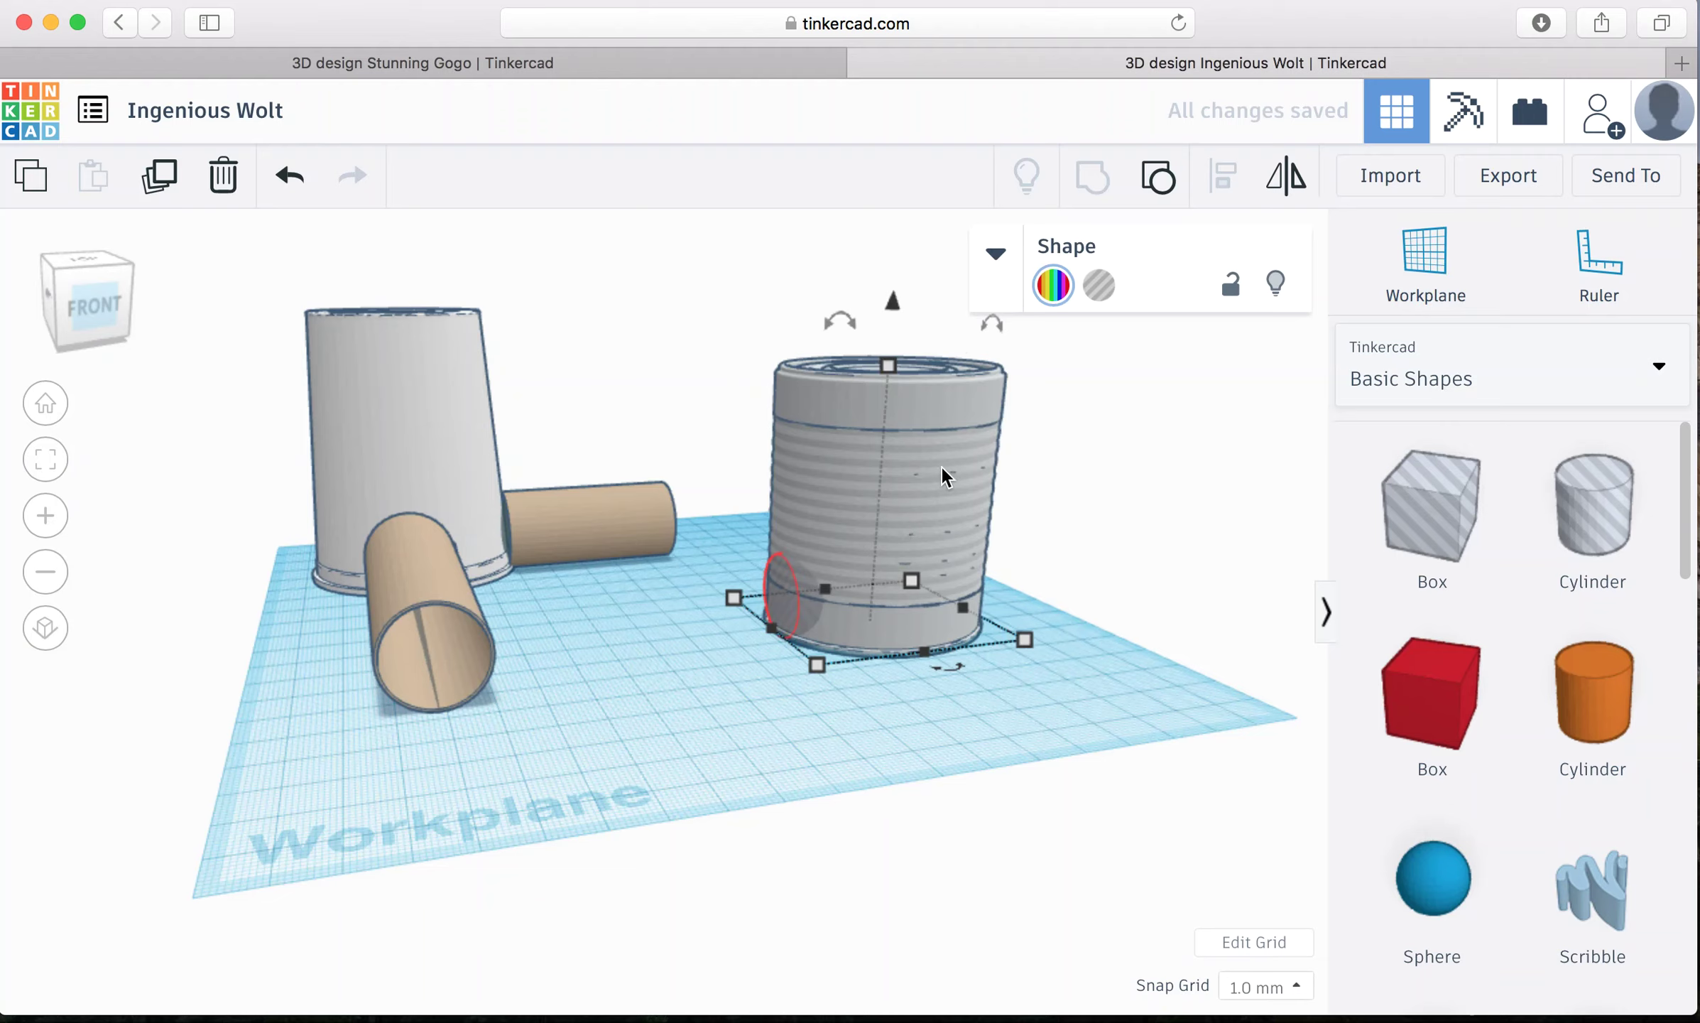
left_click_drag(952, 479, 757, 426)
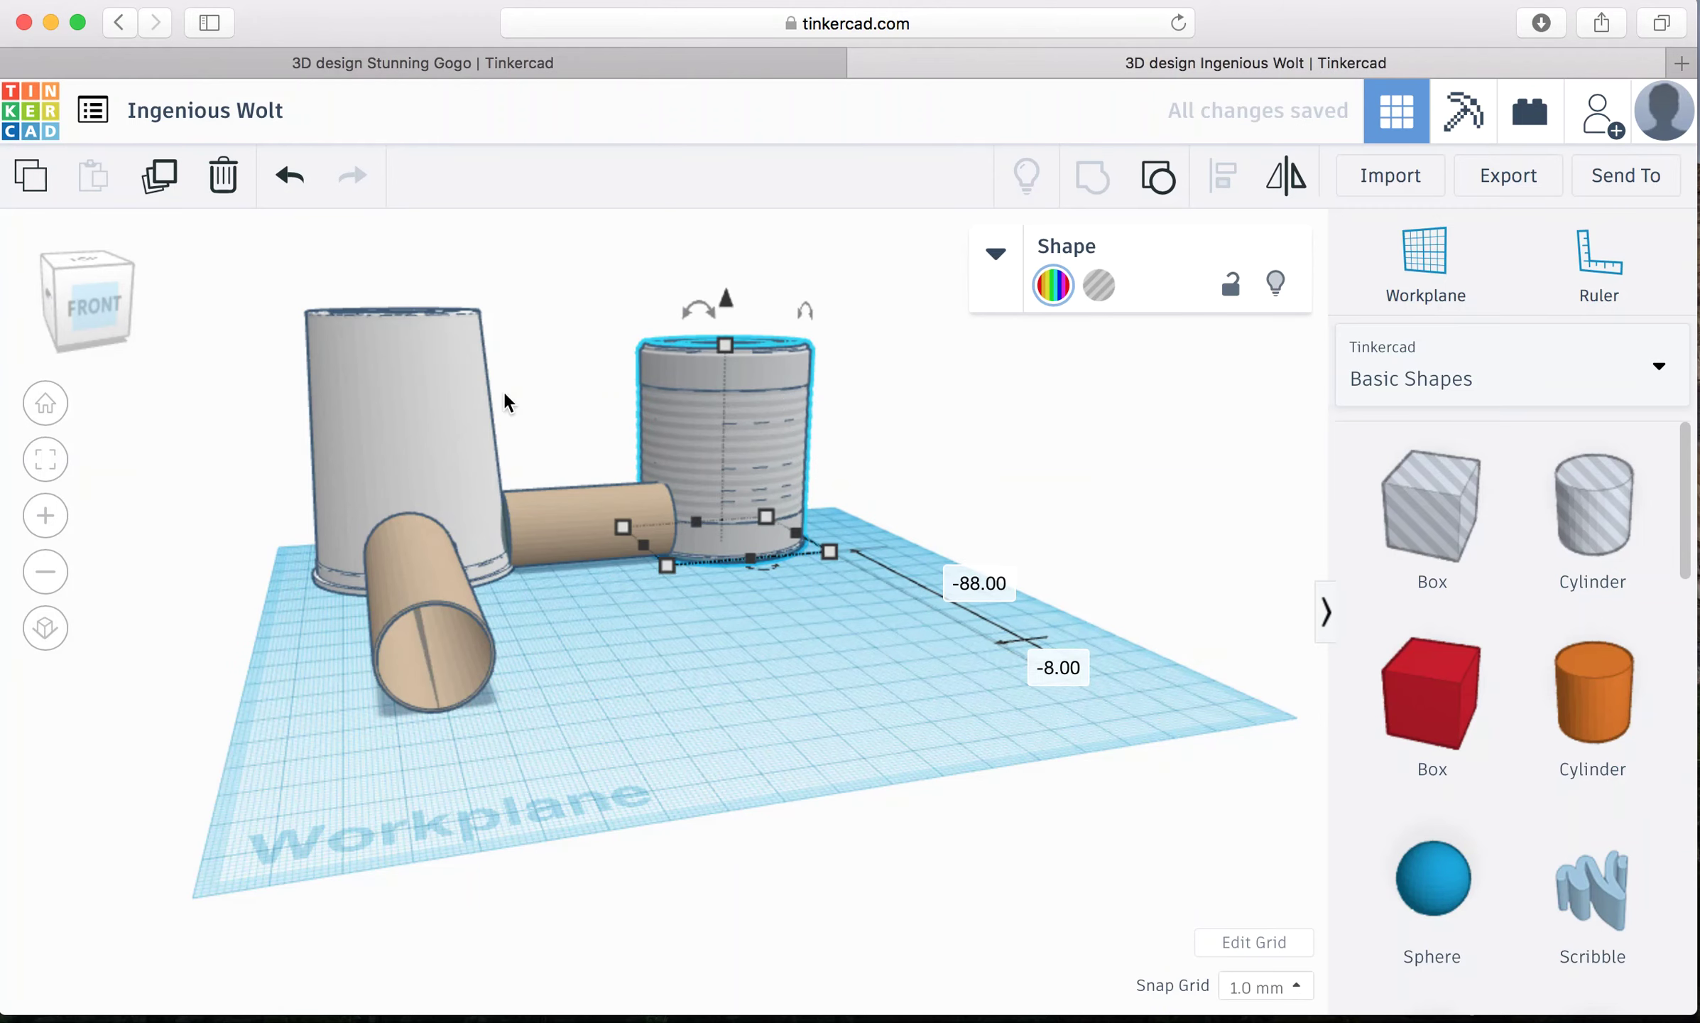
left_click_drag(102, 296, 108, 314)
left_click(105, 316)
left_click_drag(256, 273, 935, 679)
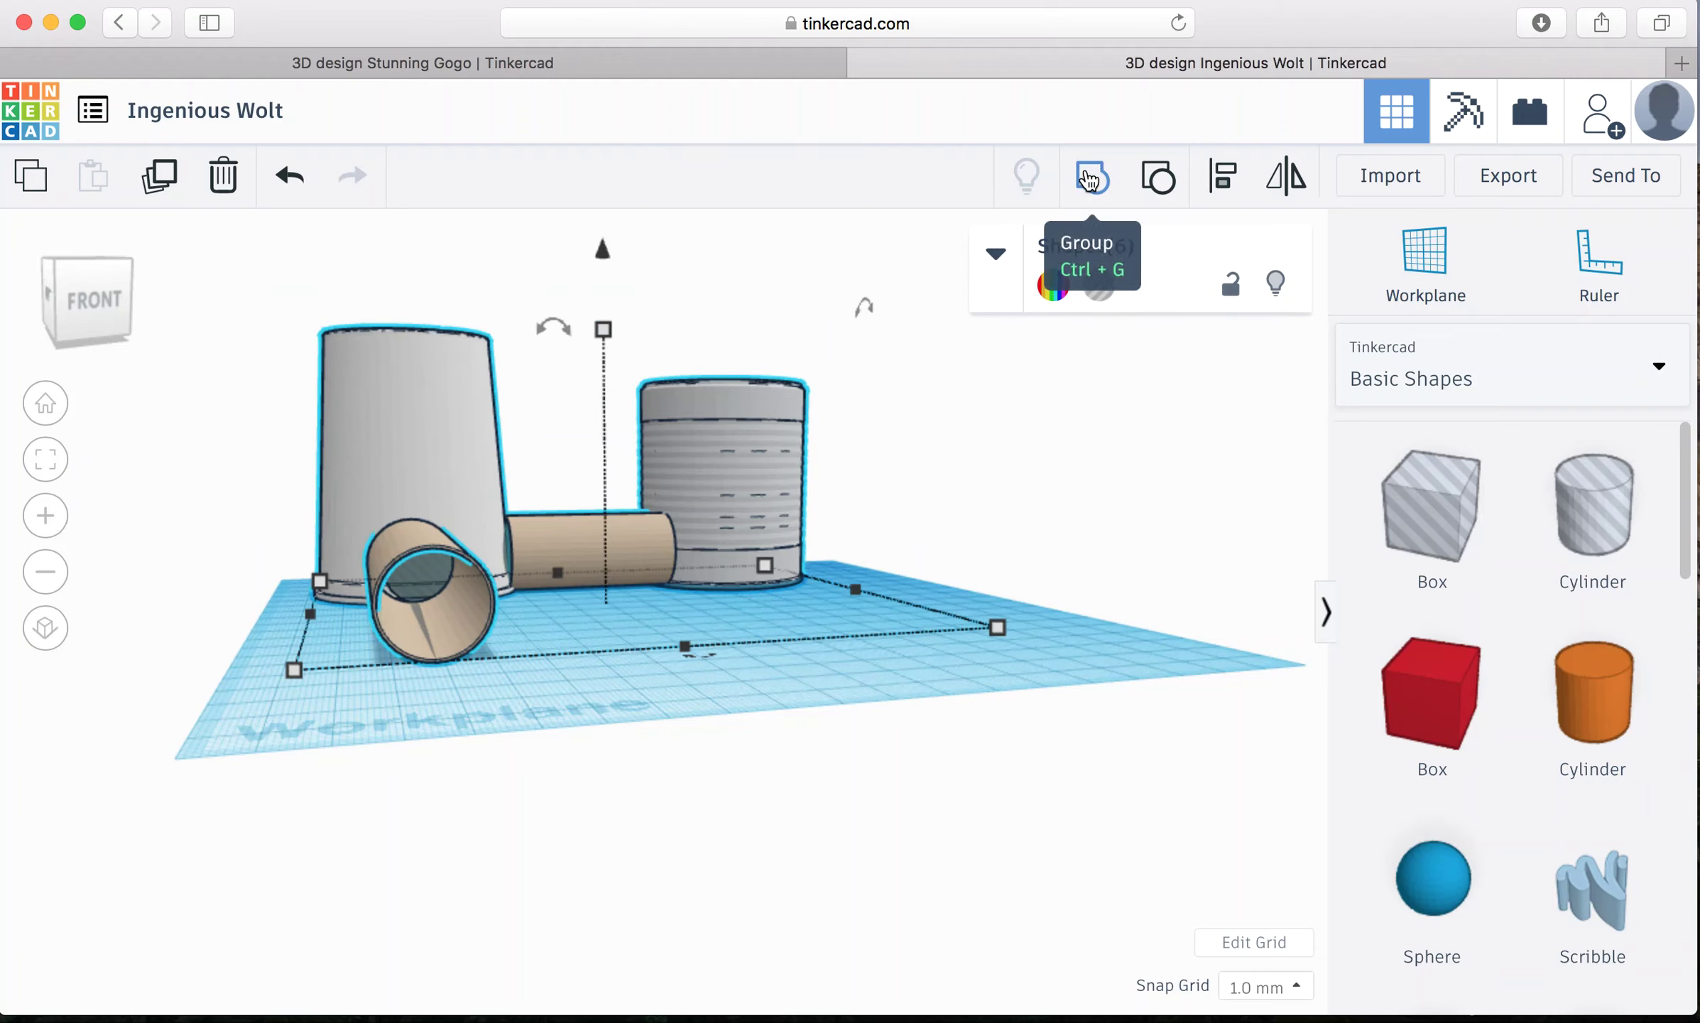
Step: Group all six parts, shift them slightly left, ungroup, and undo the moves
left_click(1090, 178)
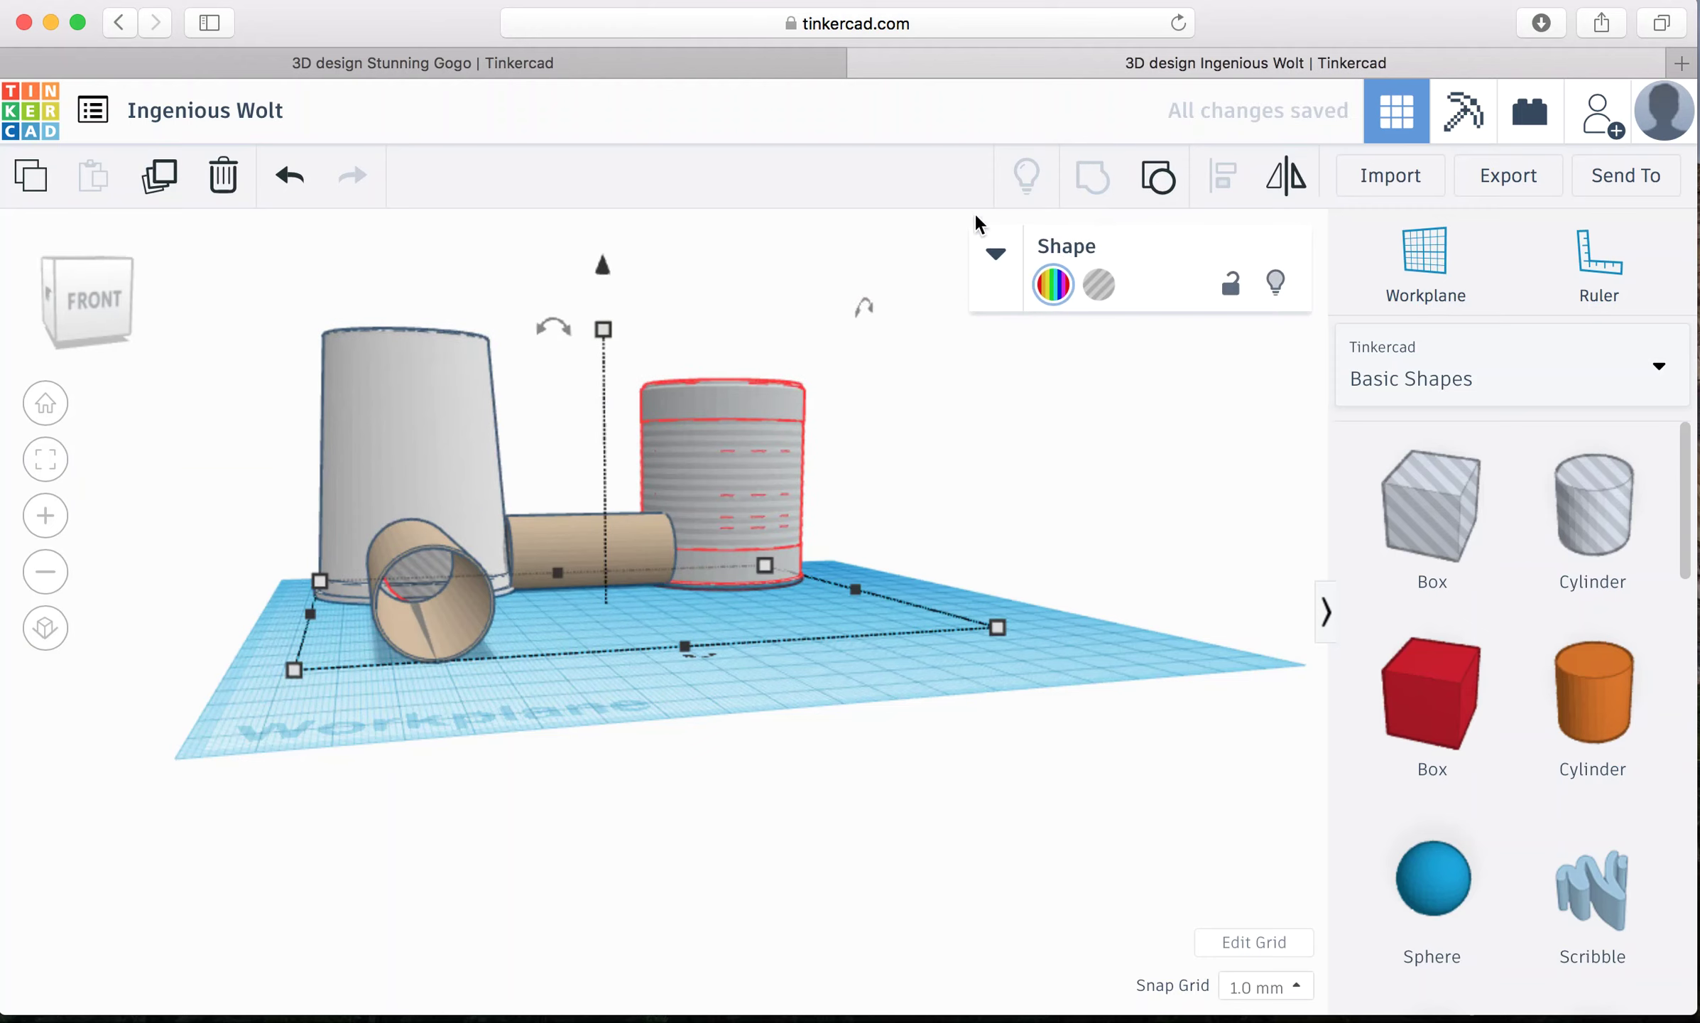
left_click(94, 297)
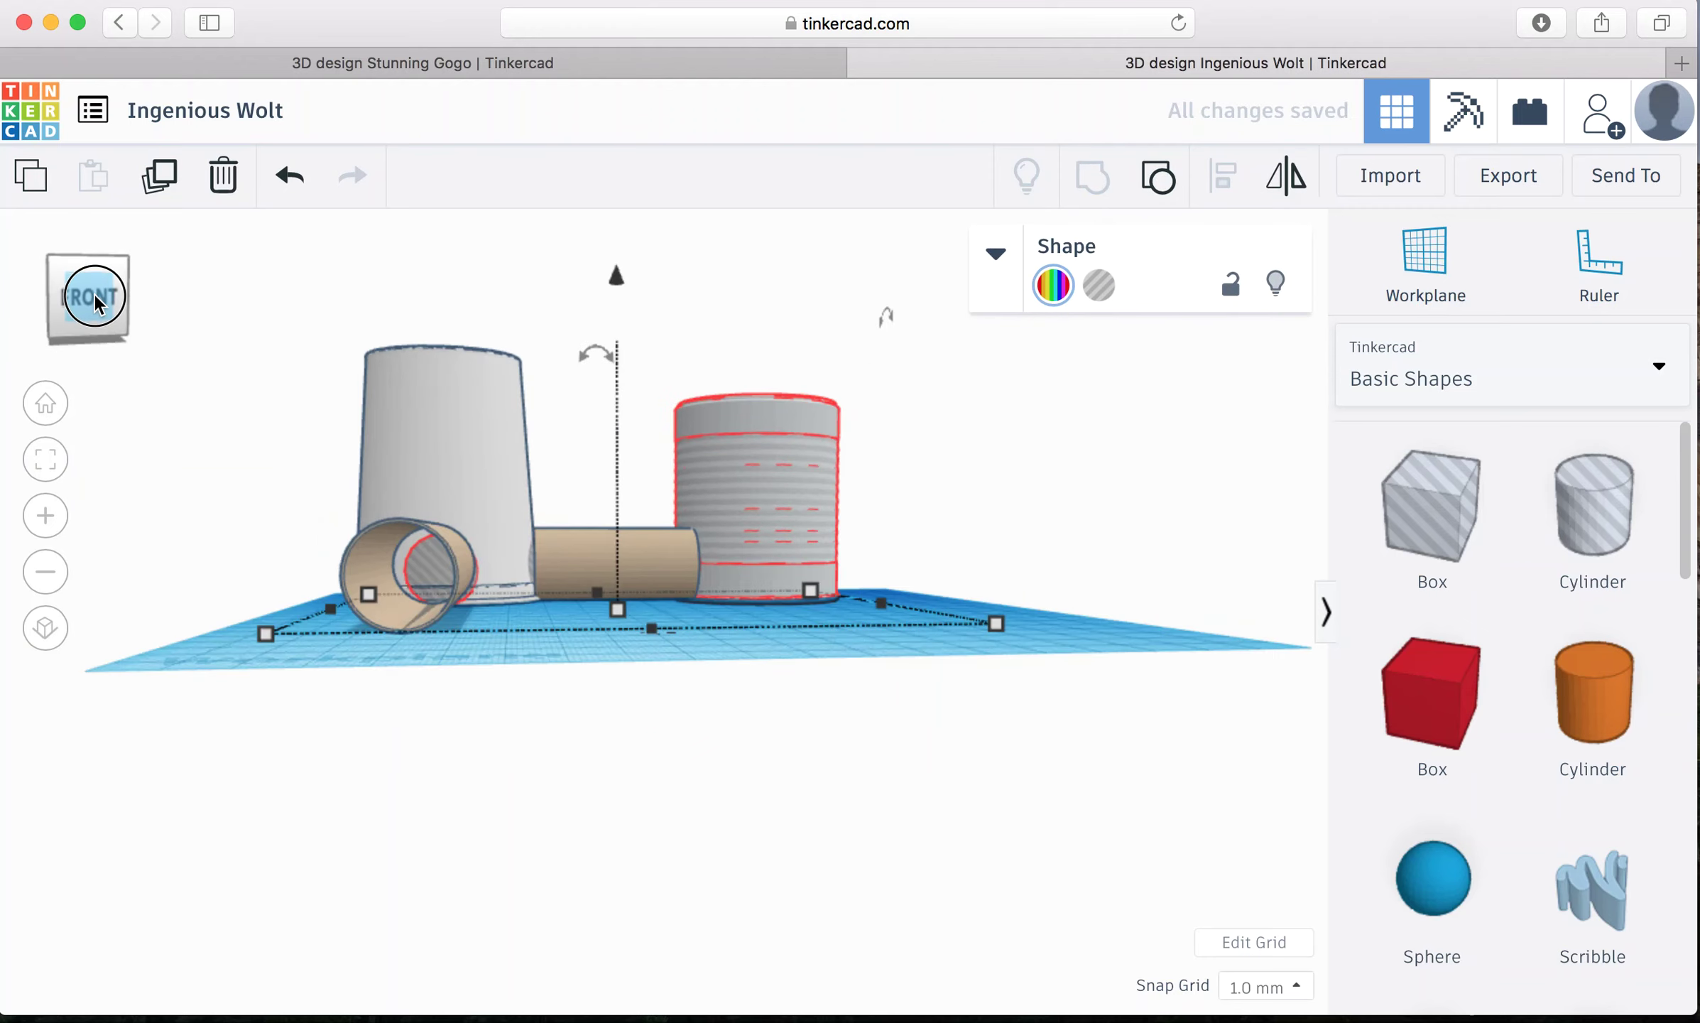
left_click_drag(95, 297, 136, 304)
mouse_move(641, 654)
left_mouse_down()
mouse_move(607, 653)
mouse_move(652, 653)
left_mouse_up()
left_click(1163, 189)
left_click(605, 652)
mouse_move(649, 677)
left_mouse_down()
mouse_move(625, 680)
mouse_move(652, 677)
left_mouse_up()
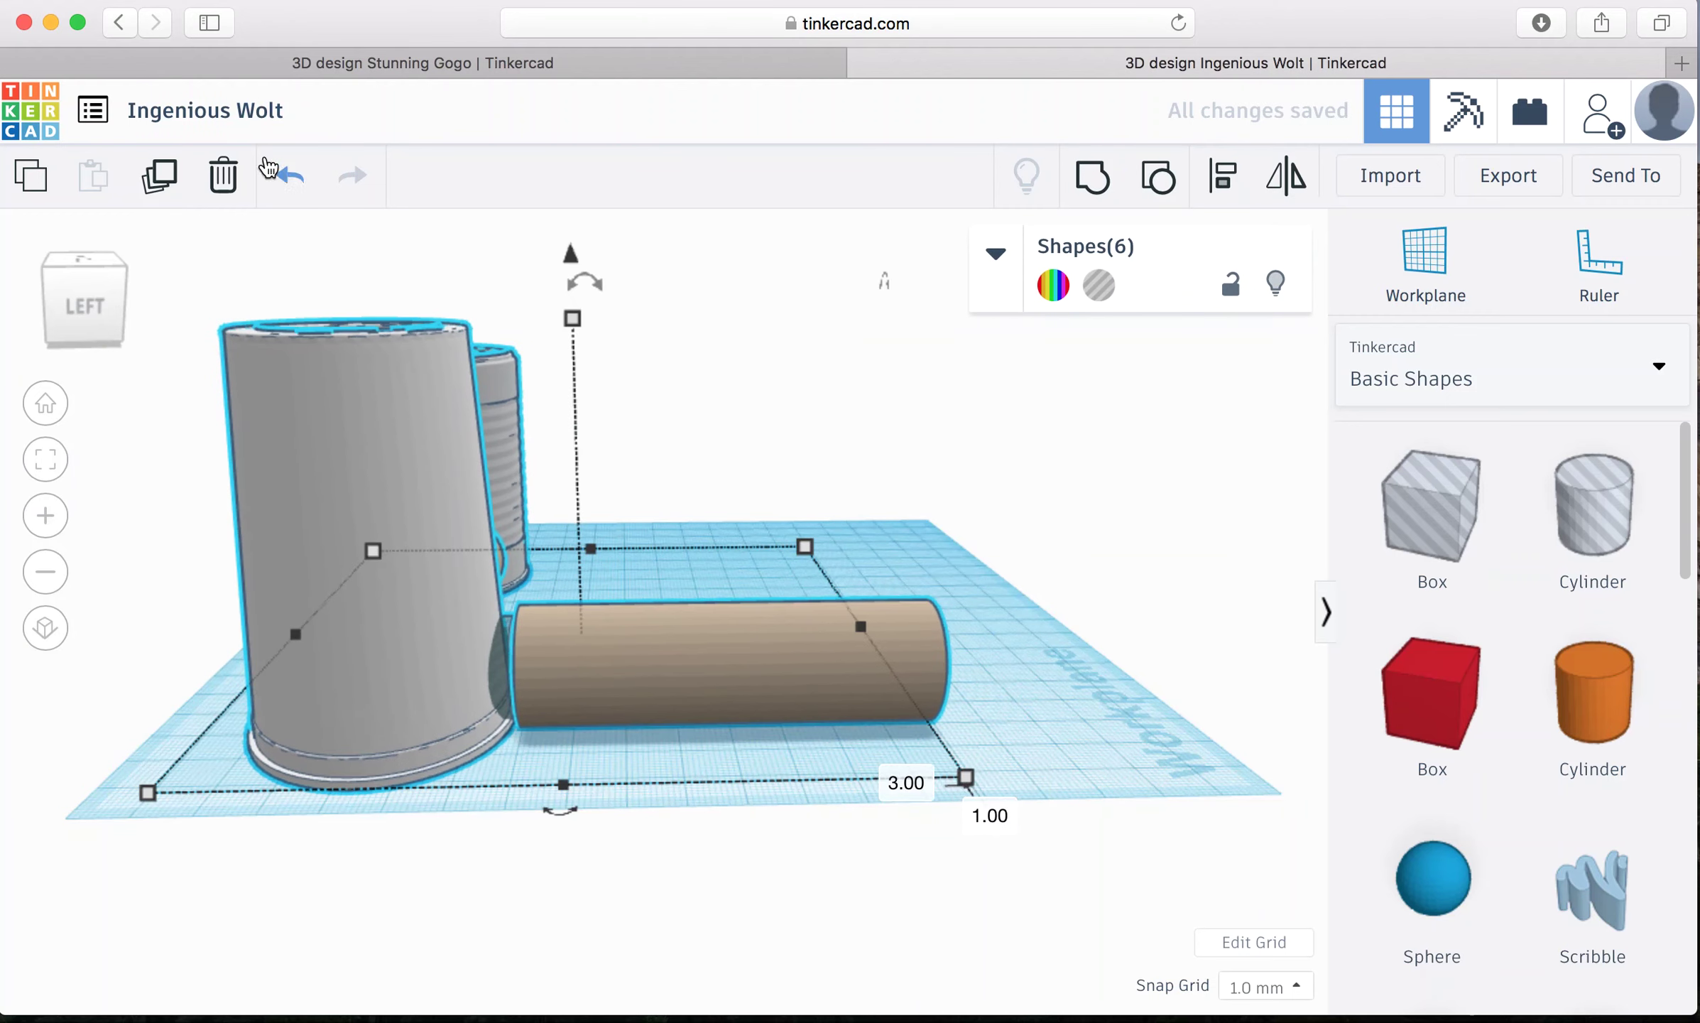
left_click(287, 178)
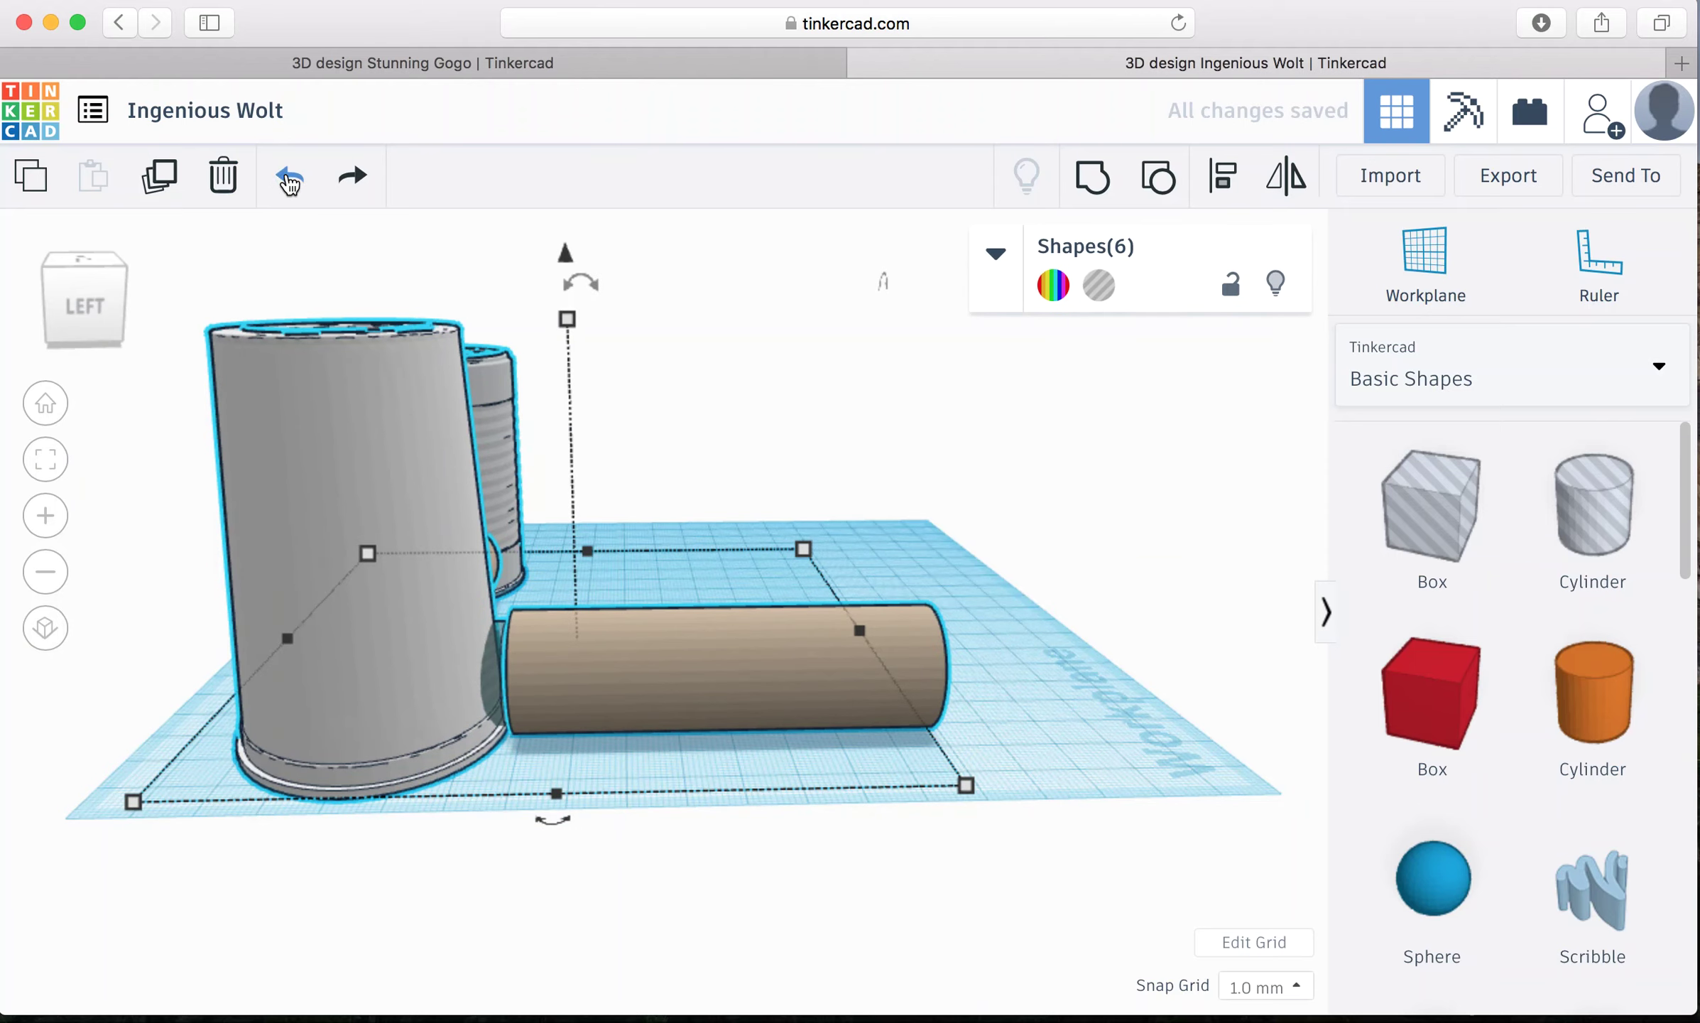
left_click(288, 179)
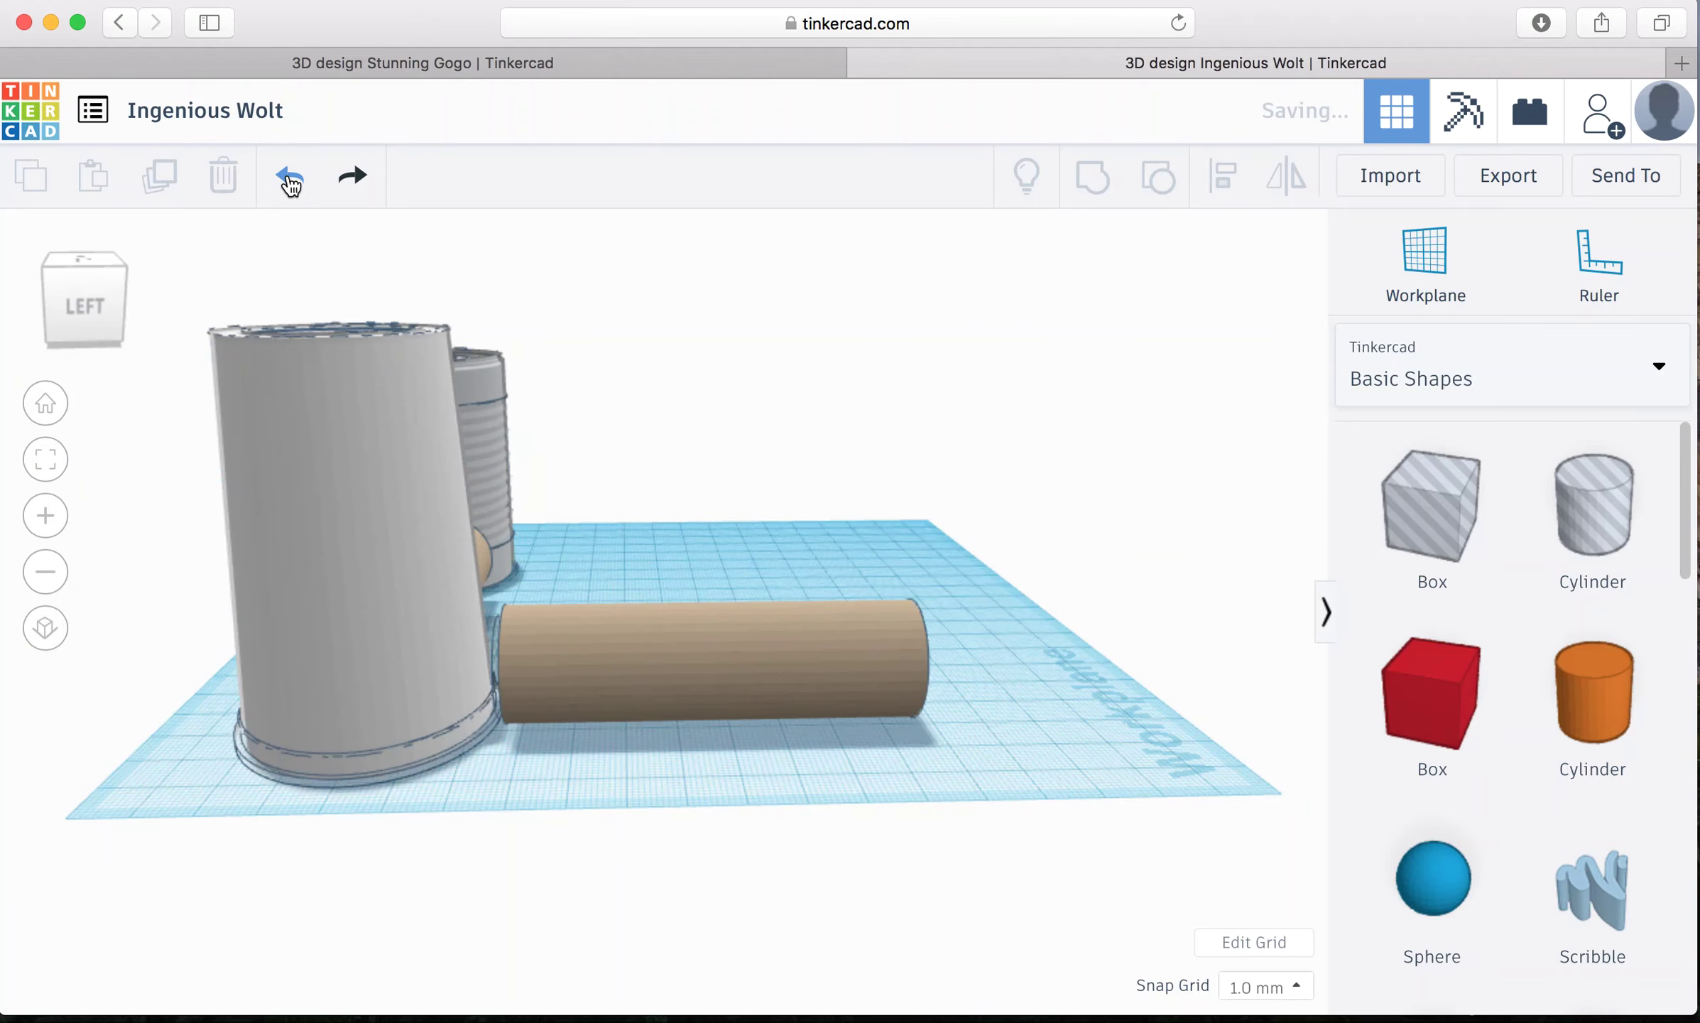
Step: Slide the tan Tissue Roll tube left to -4.00, -1.00 against the yogurt cup
left_click(659, 645)
mouse_move(659, 646)
left_mouse_down()
mouse_move(645, 657)
mouse_move(666, 657)
left_mouse_up()
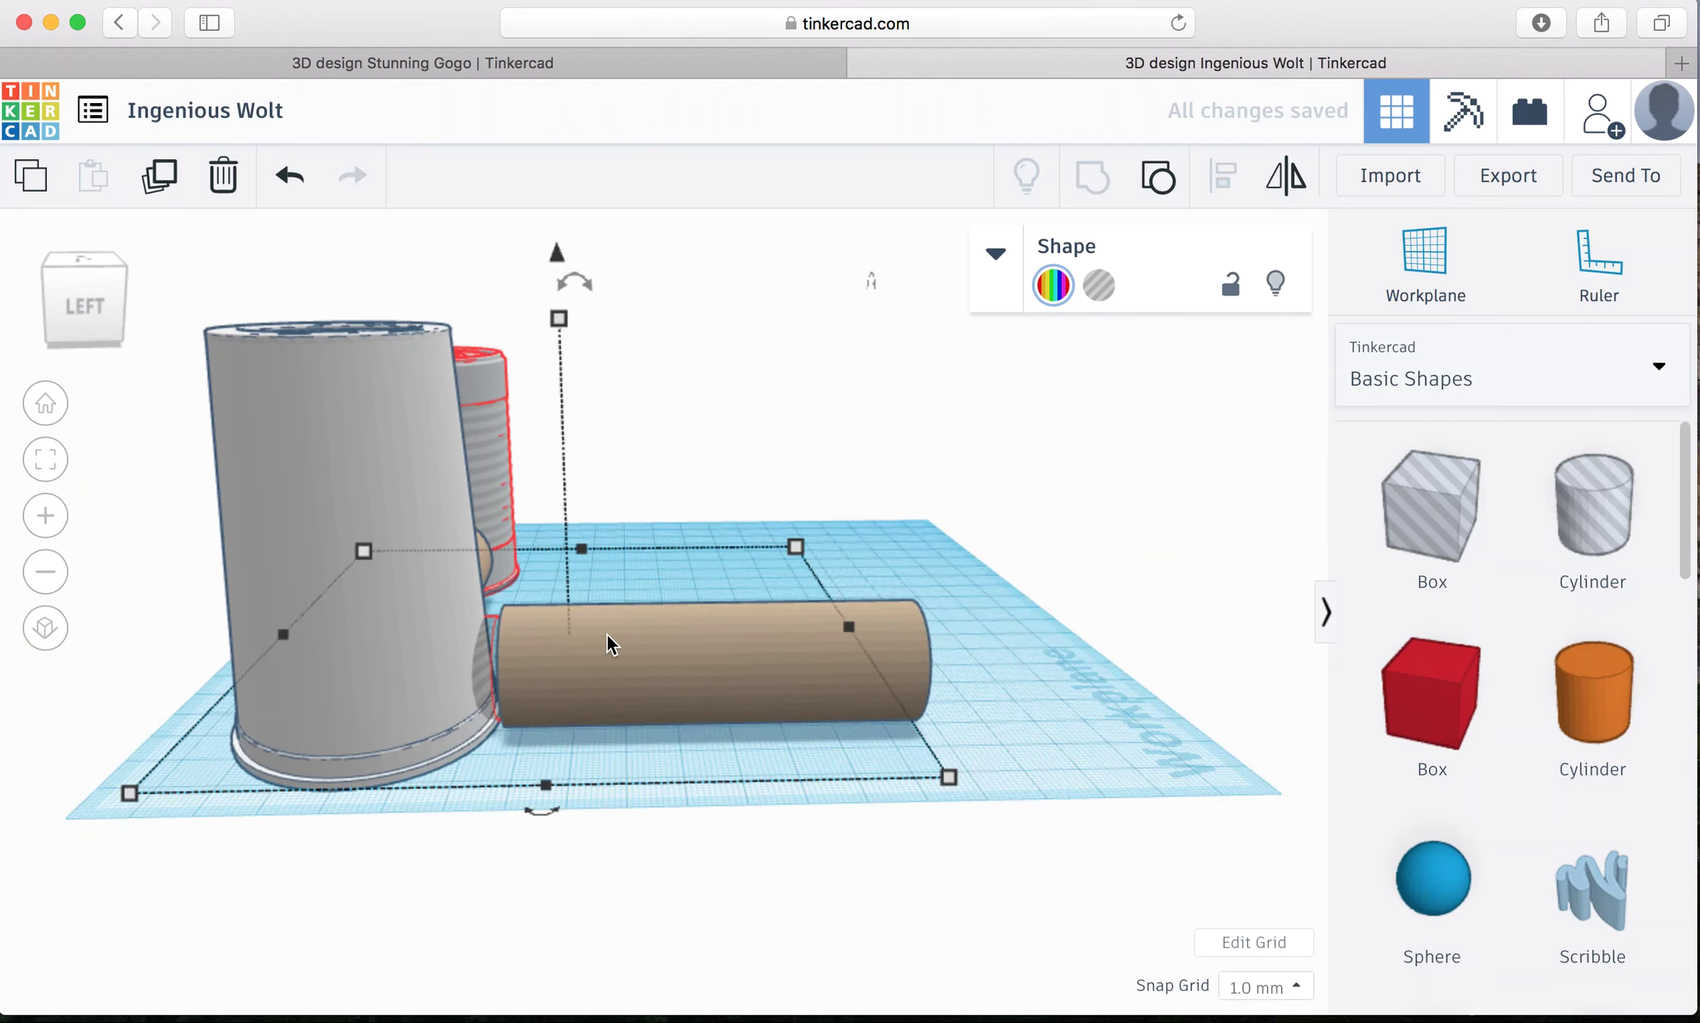
left_click(289, 178)
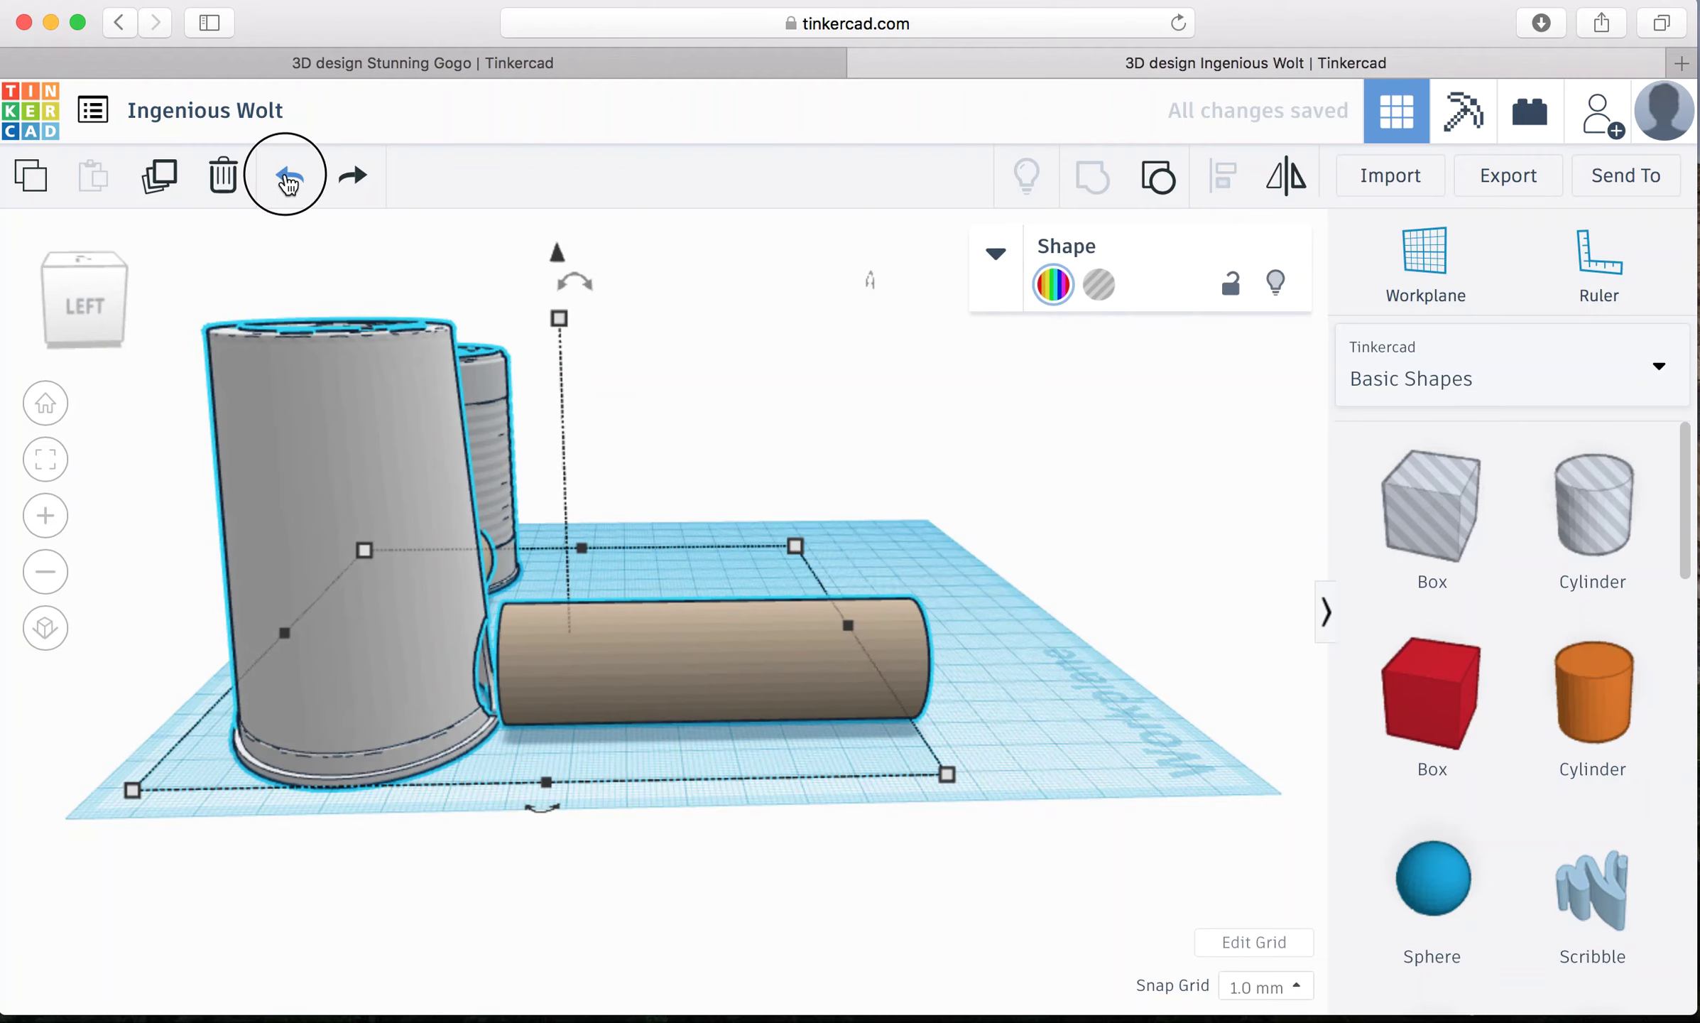
left_click(289, 178)
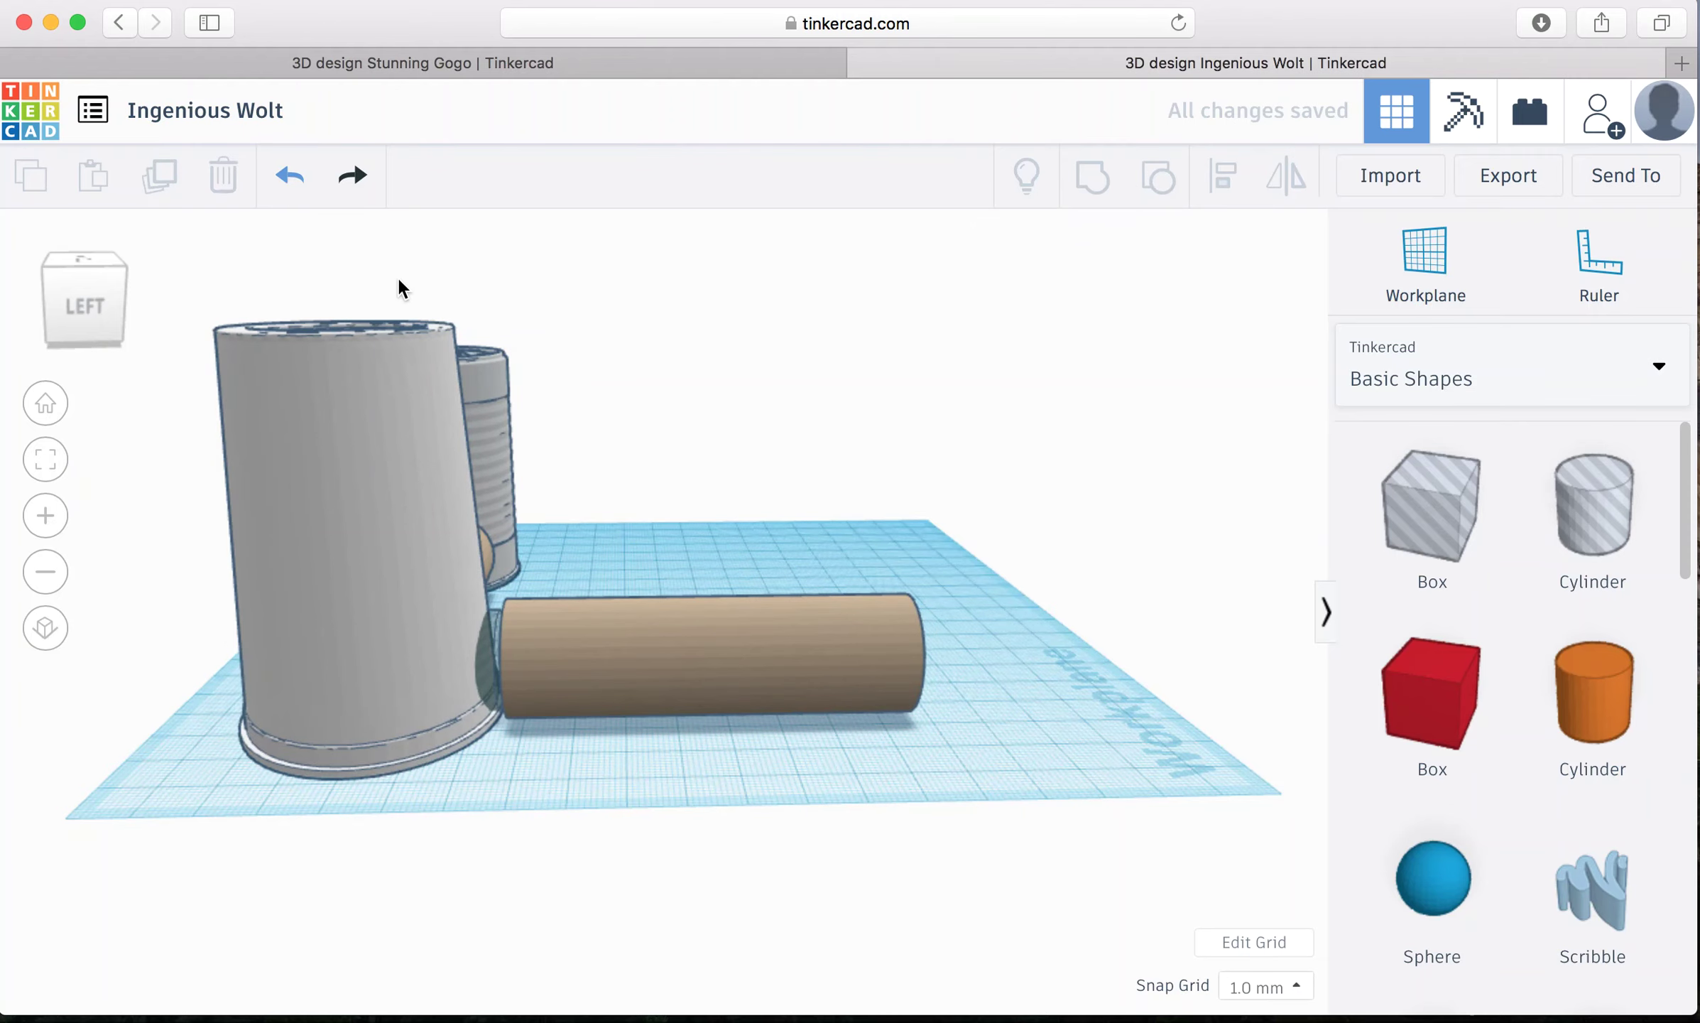
left_click(578, 643)
left_click_drag(591, 643, 568, 644)
left_click(1049, 671)
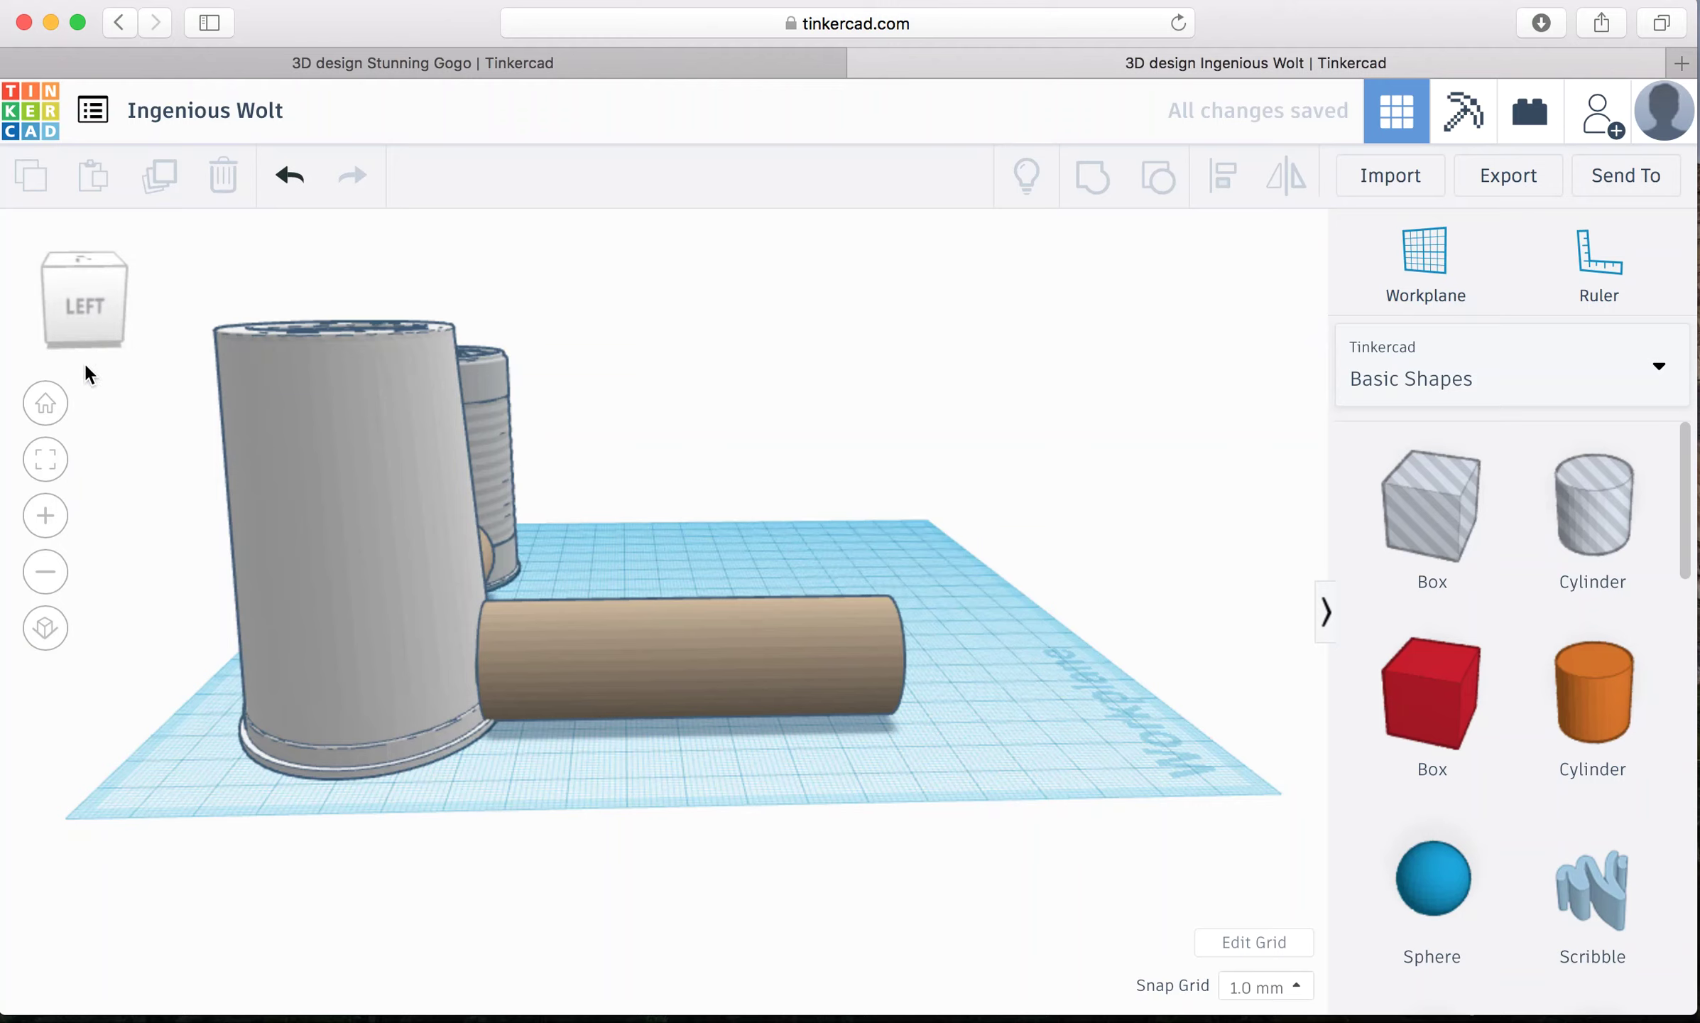
Step: Nudge the front tissue-roll tube and place the short tube between cup and can
left_click_drag(81, 317, 43, 323)
left_click(44, 321)
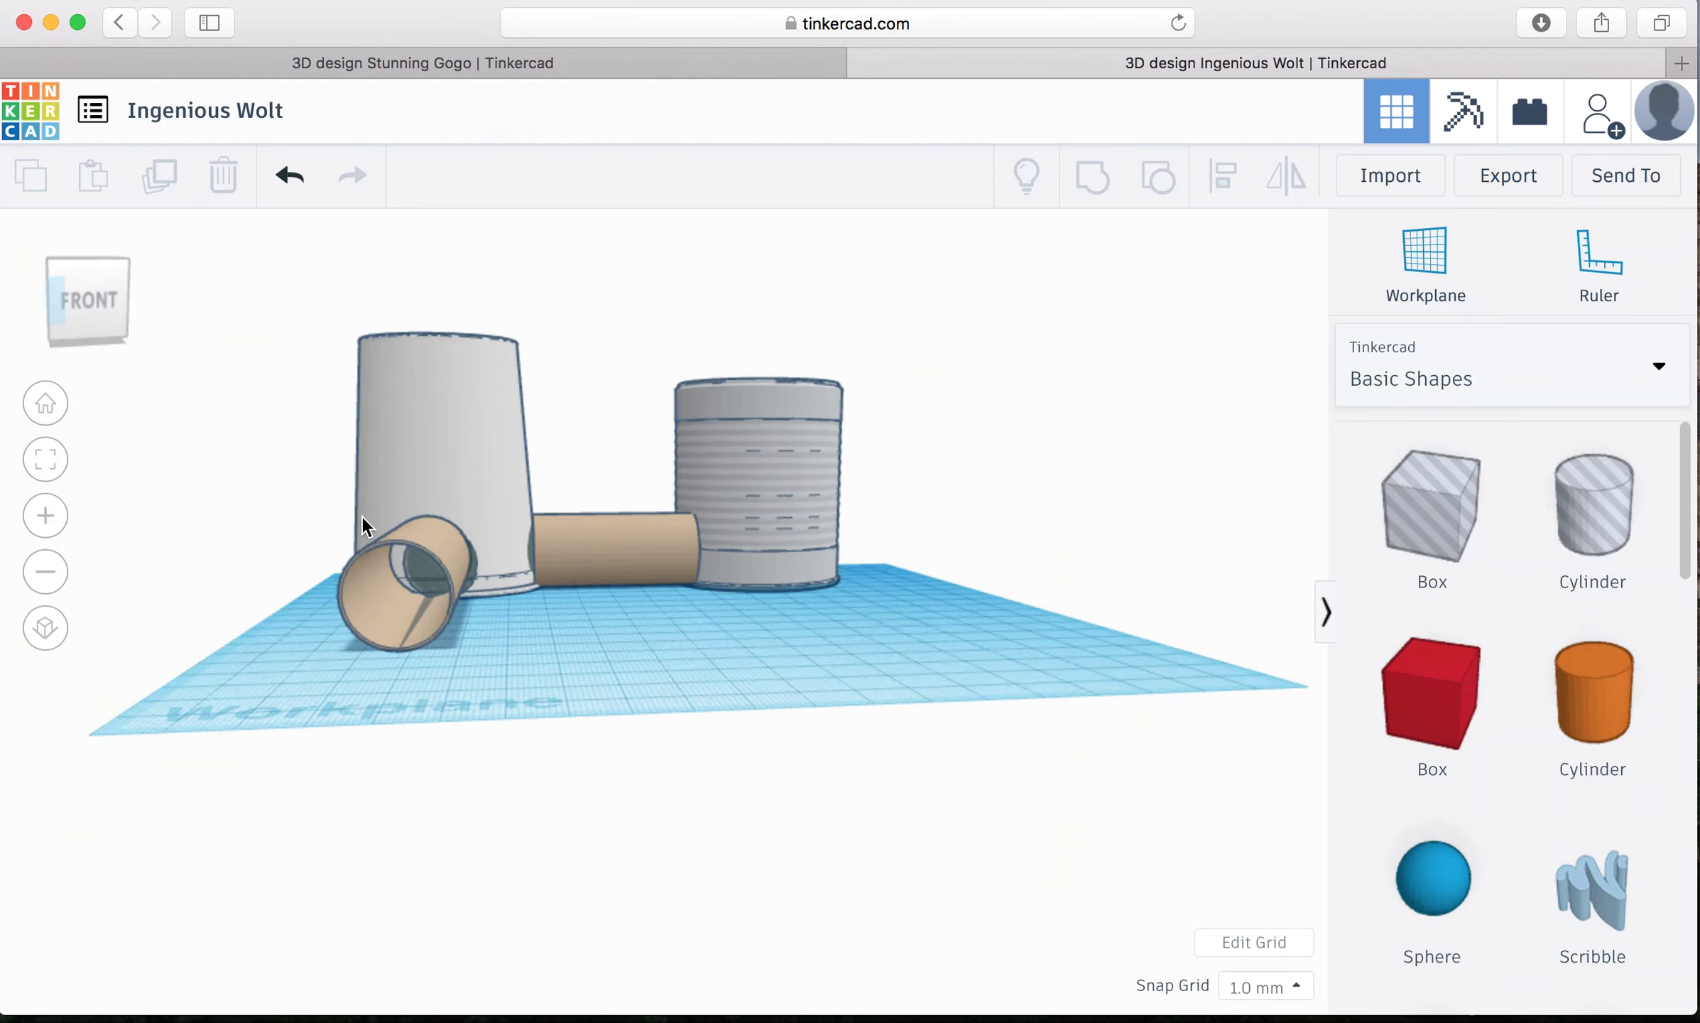
left_click_drag(98, 324, 193, 360)
left_click(873, 645)
left_click_drag(872, 646, 880, 660)
left_click(93, 292)
left_click_drag(92, 292, 162, 301)
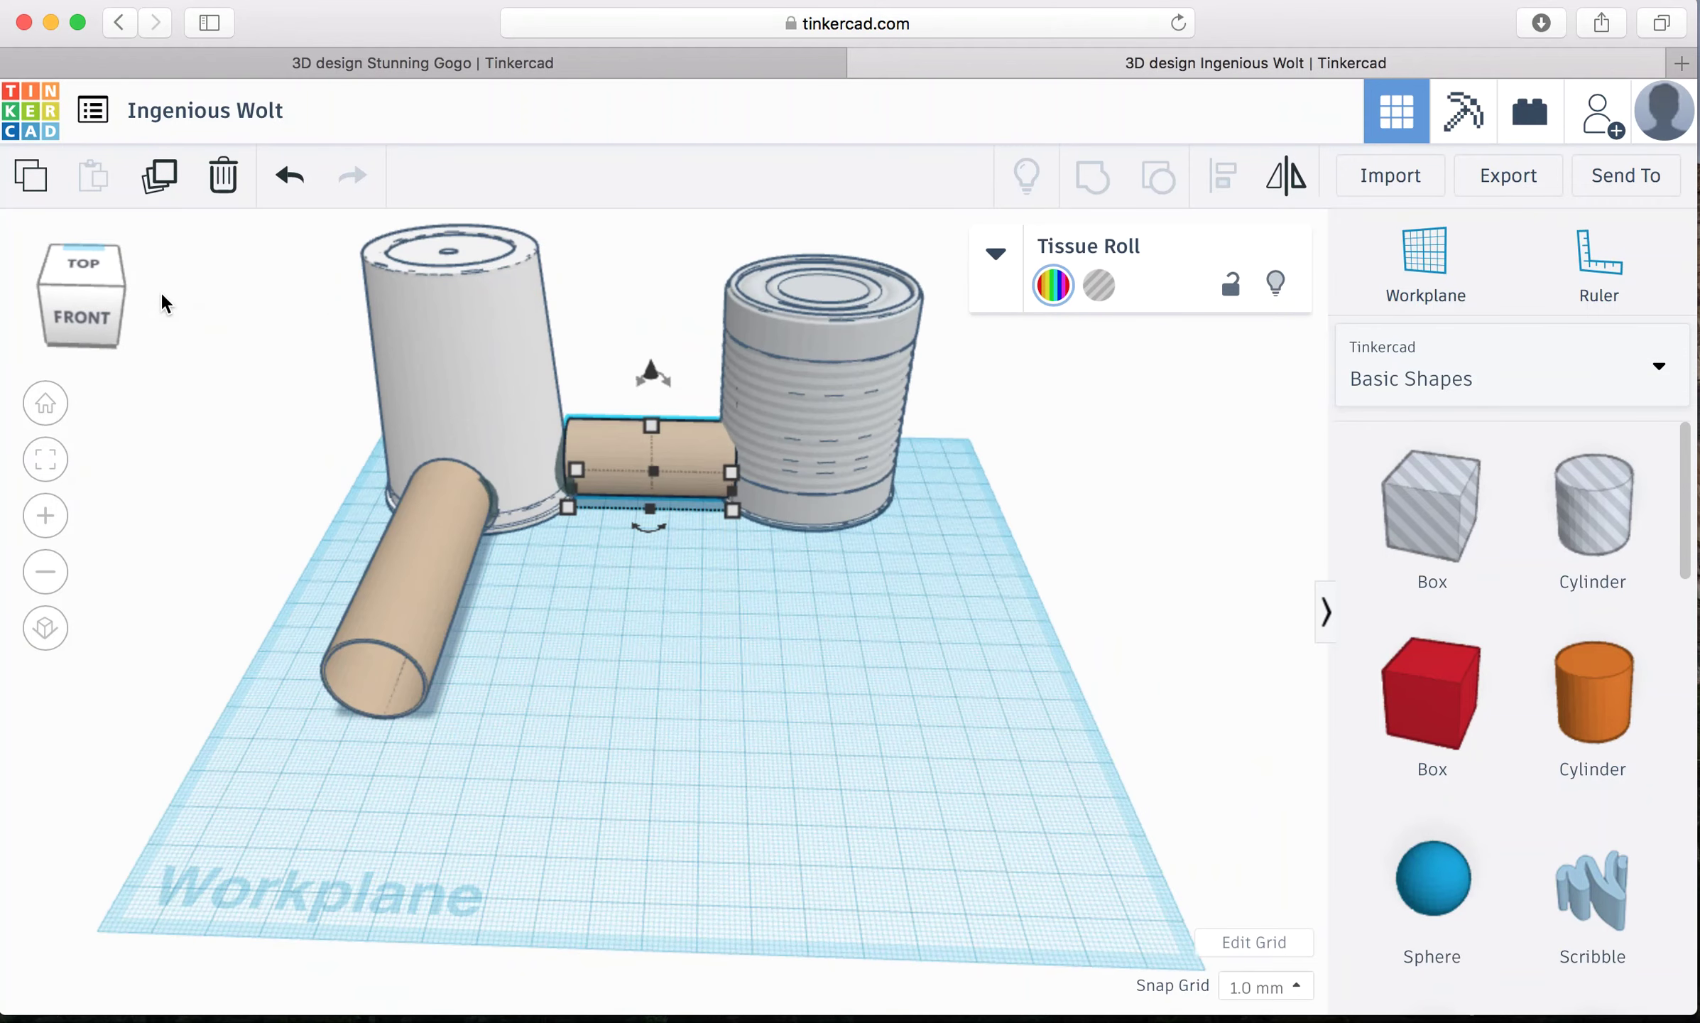
left_click(61, 296)
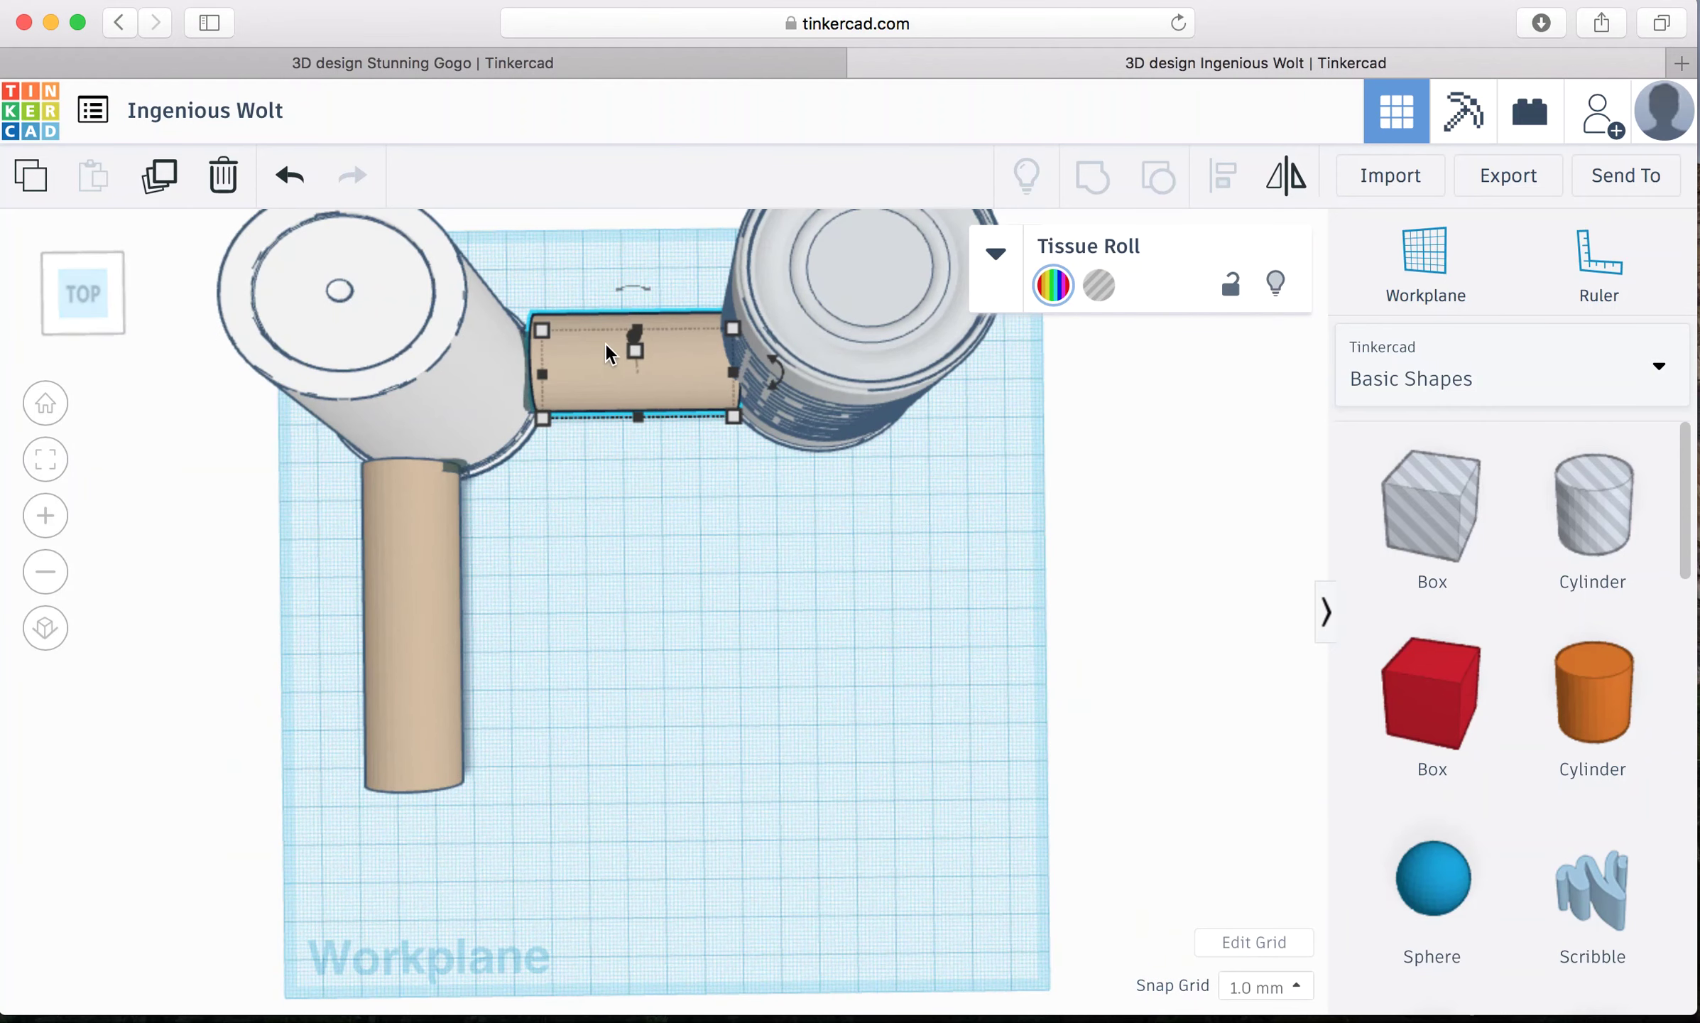
mouse_move(602, 338)
left_mouse_down()
mouse_move(573, 350)
mouse_move(600, 359)
mouse_move(580, 363)
left_mouse_up()
Step: Push the can against the short tube and the long tube against the cup
left_click(850, 330)
left_click_drag(850, 330, 826, 353)
left_click(429, 551)
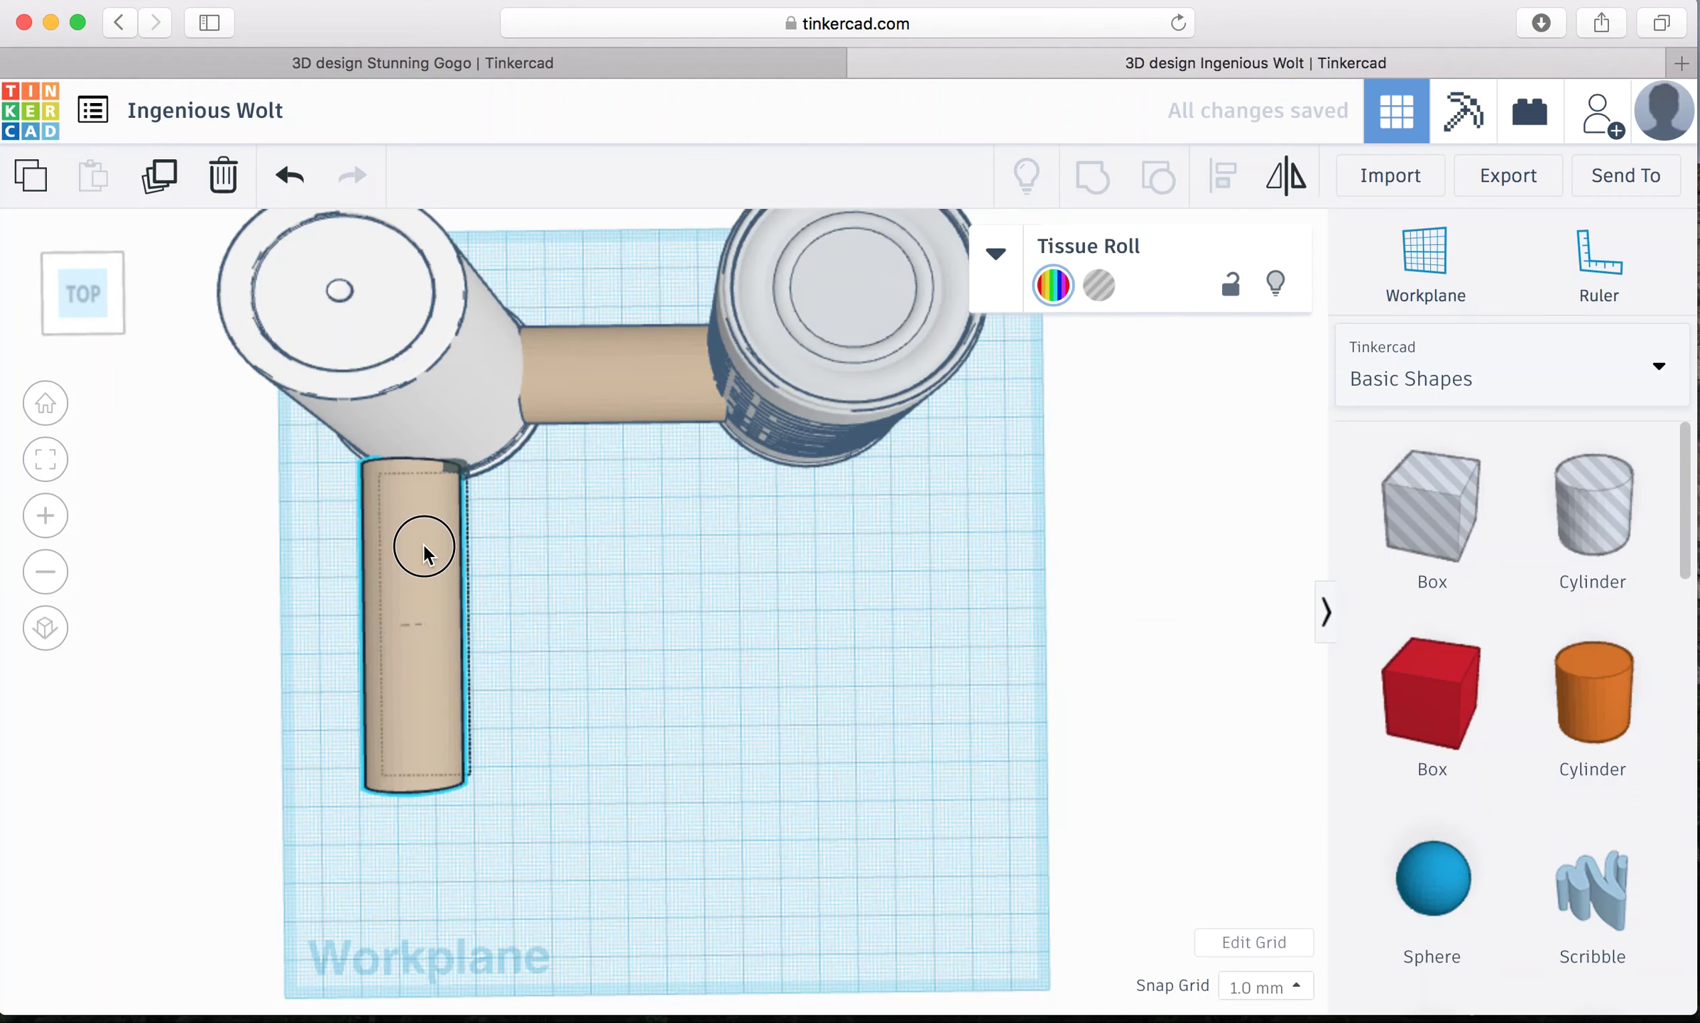
left_click_drag(427, 548, 446, 543)
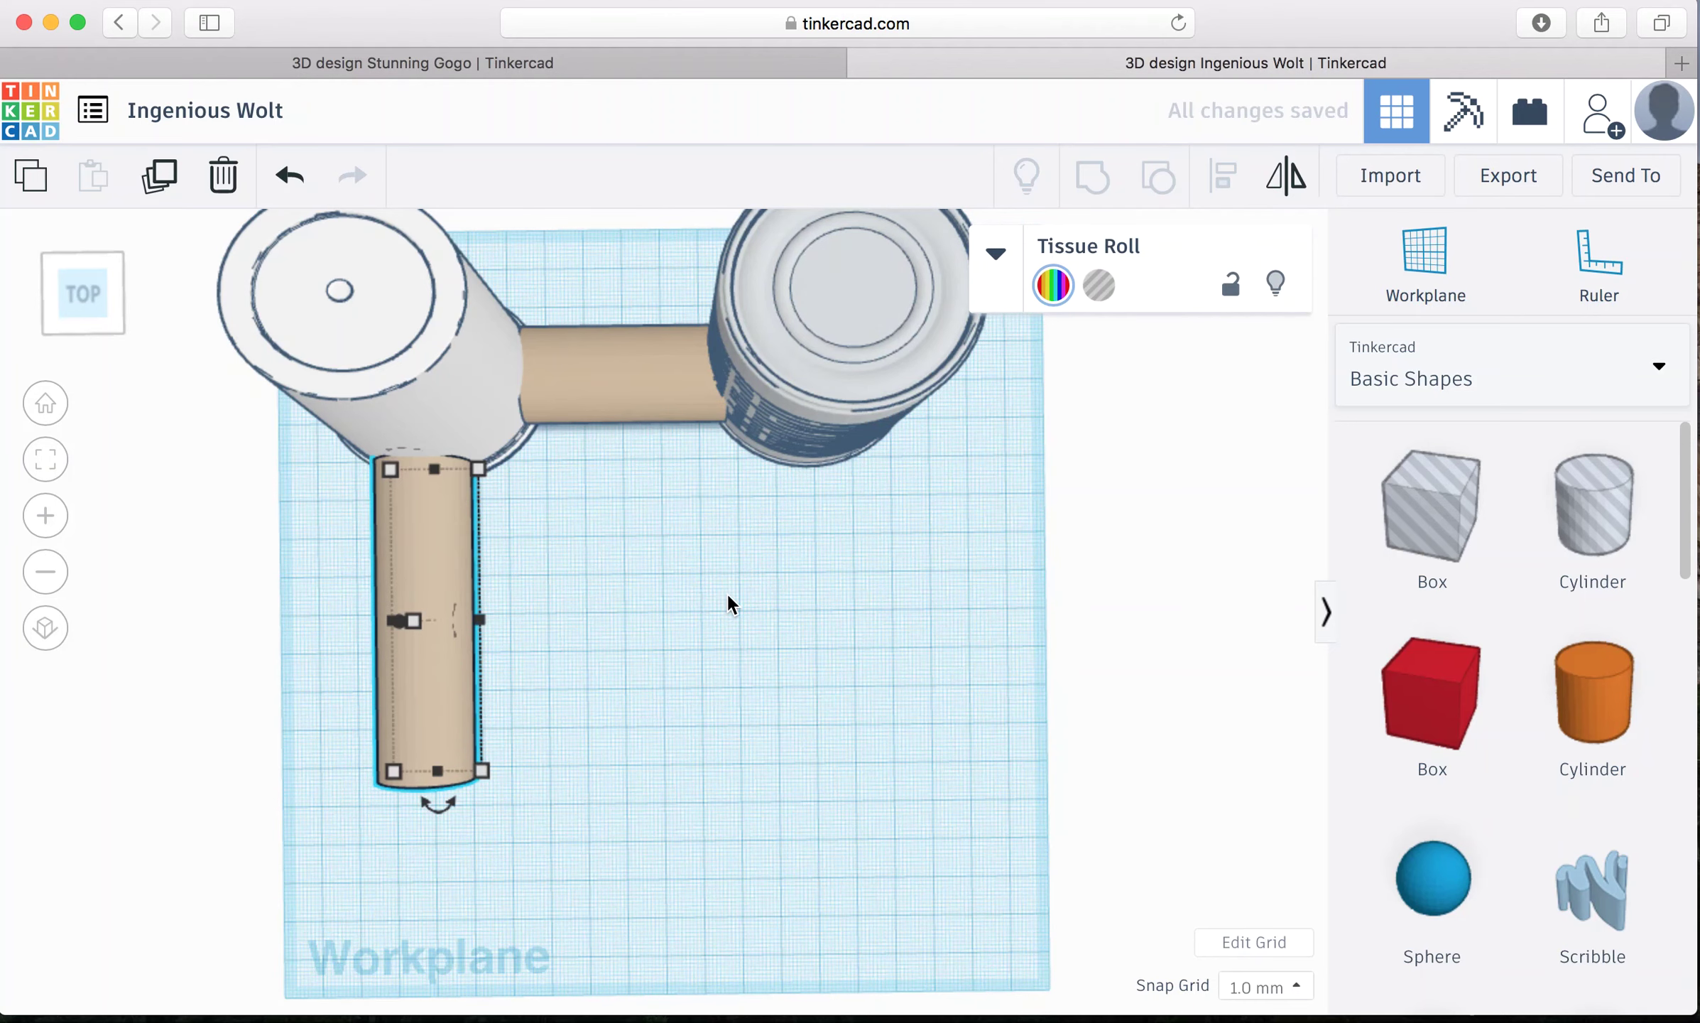
Step: Box-select all six hamster-house shapes and group them into one
mouse_move(74, 295)
left_mouse_down()
mouse_move(71, 275)
mouse_move(96, 284)
left_mouse_up()
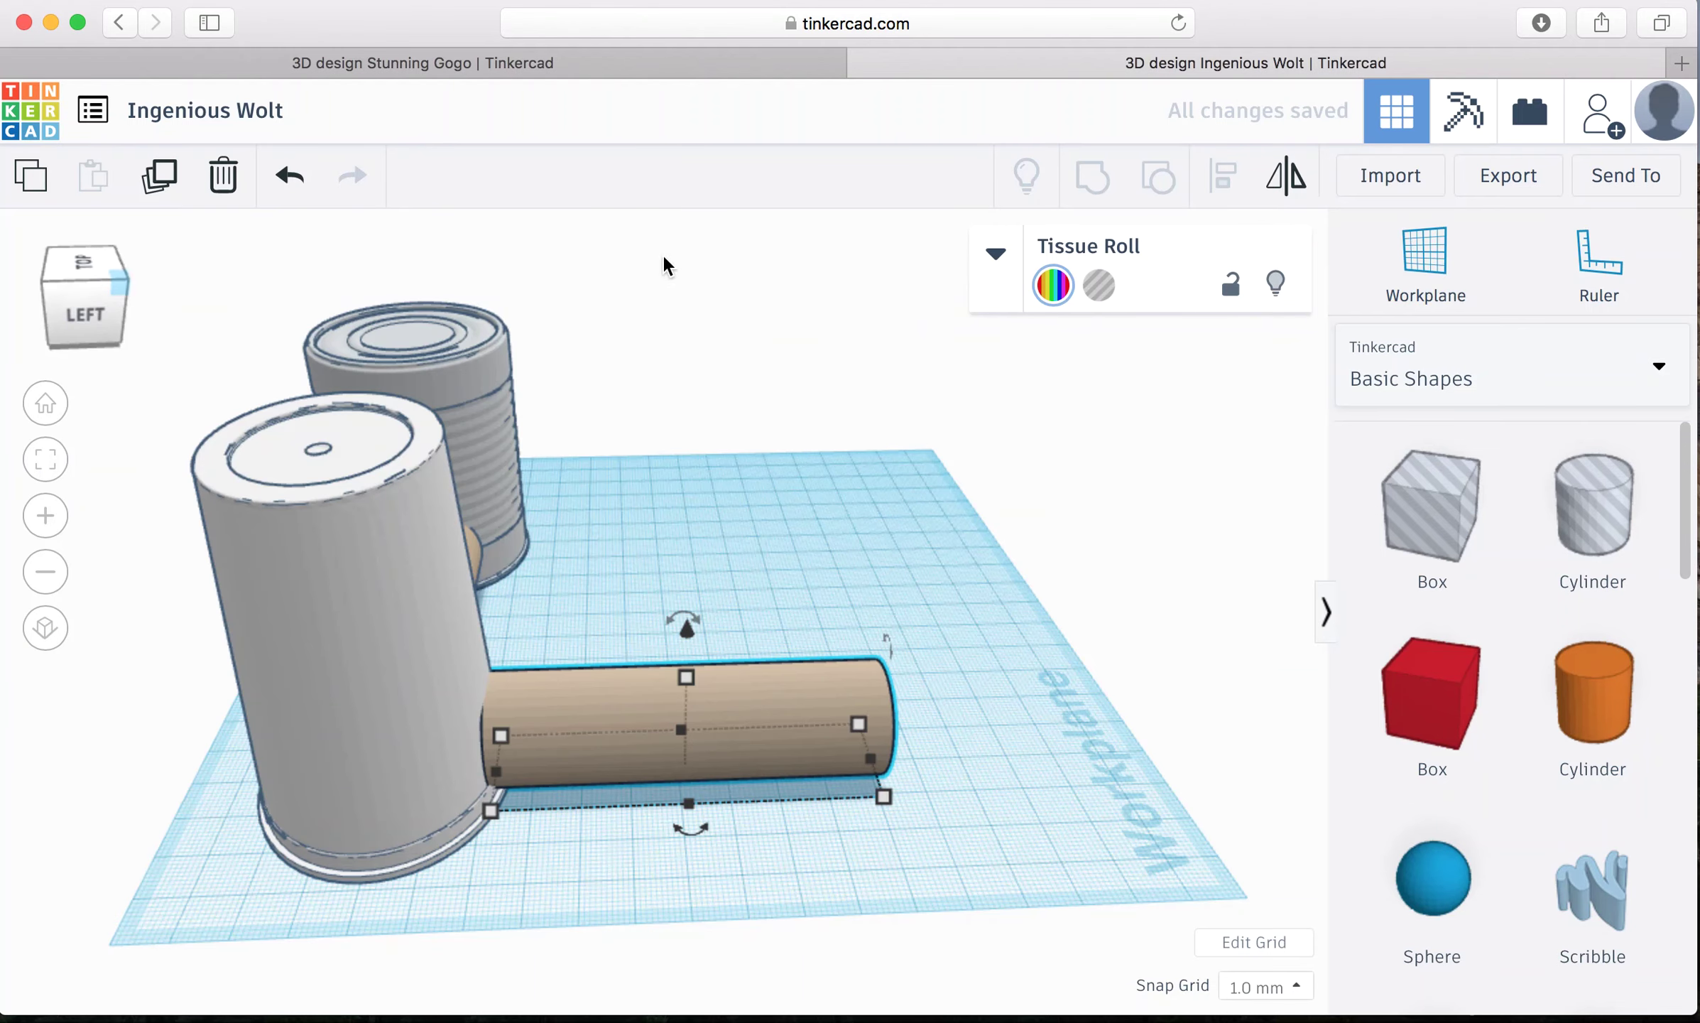
left_click_drag(197, 268, 971, 893)
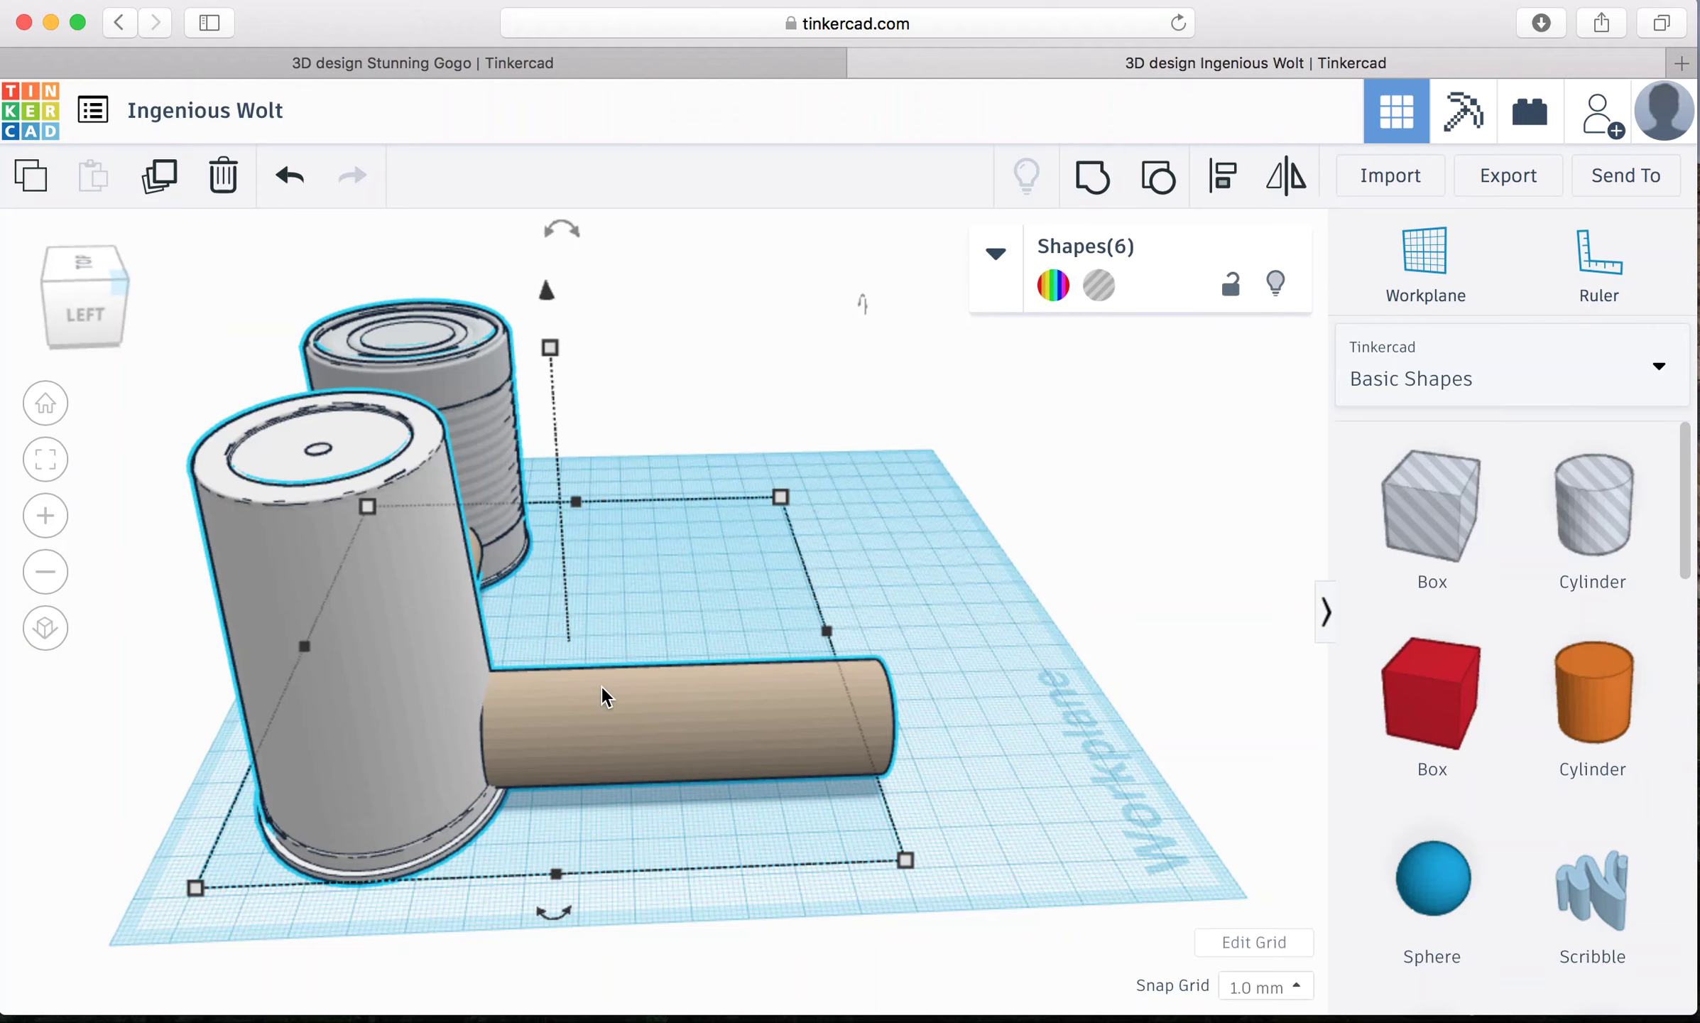
left_click(1002, 649)
left_click(98, 299)
left_click_drag(98, 299, 98, 302)
left_click_drag(418, 629, 960, 782)
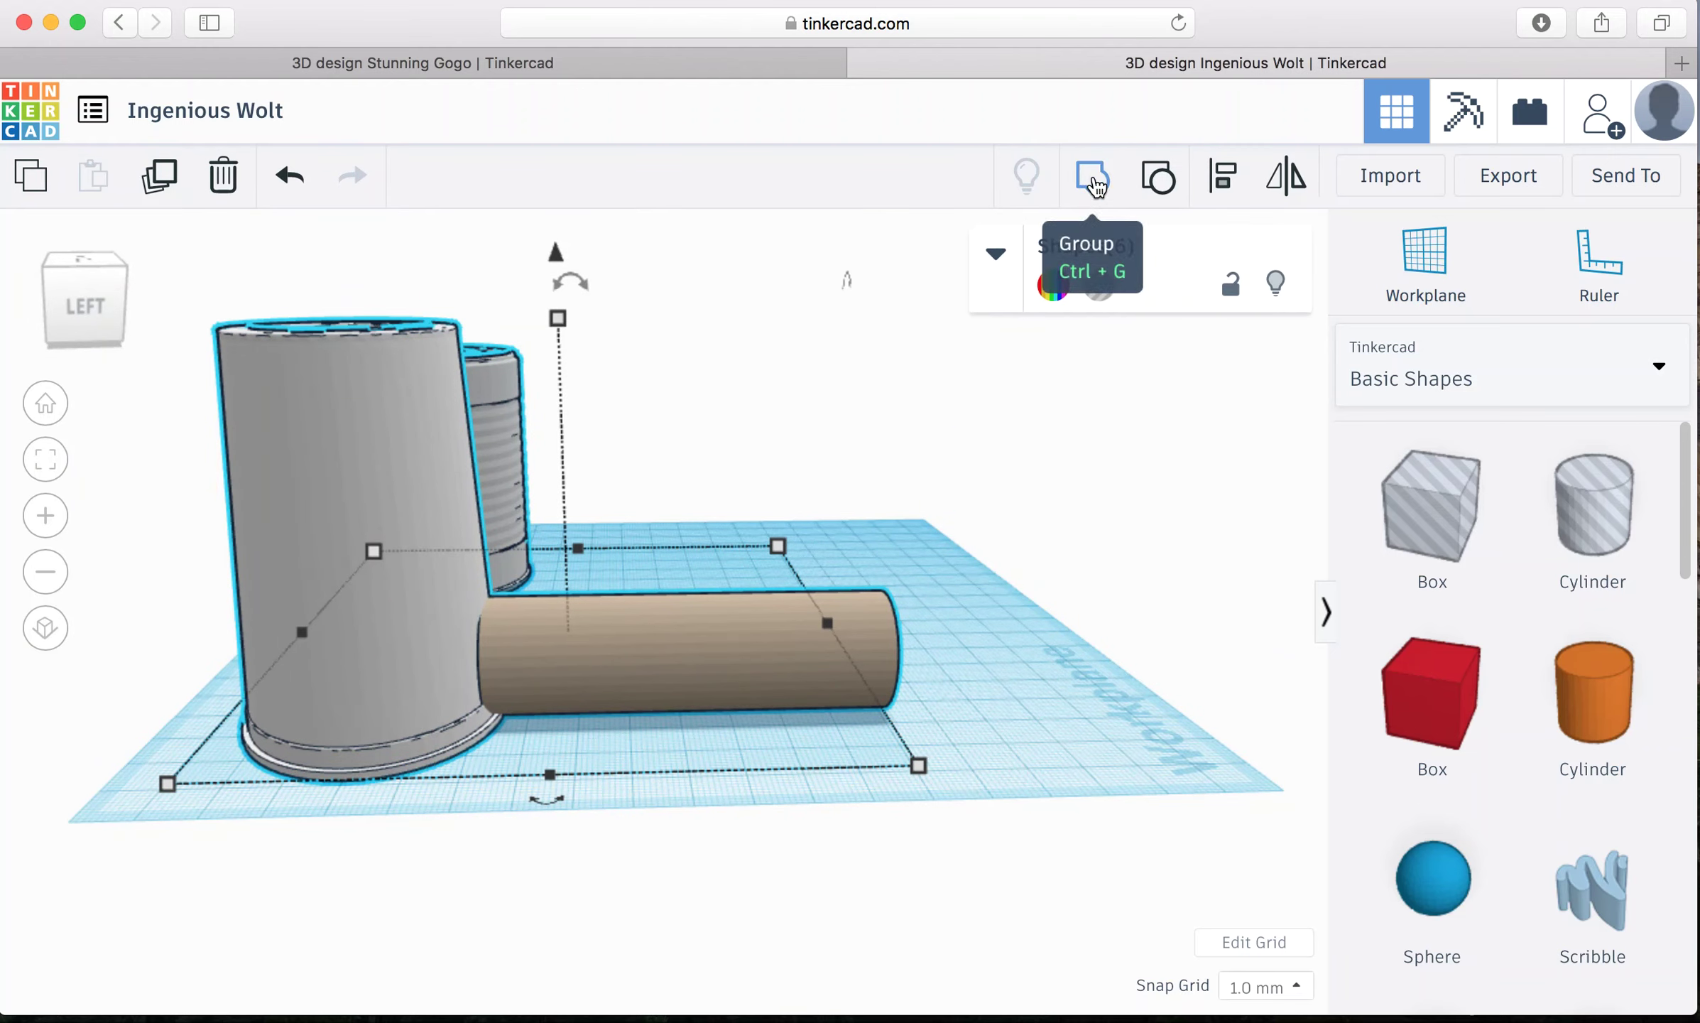
left_click(1093, 179)
left_click_drag(121, 279, 64, 298)
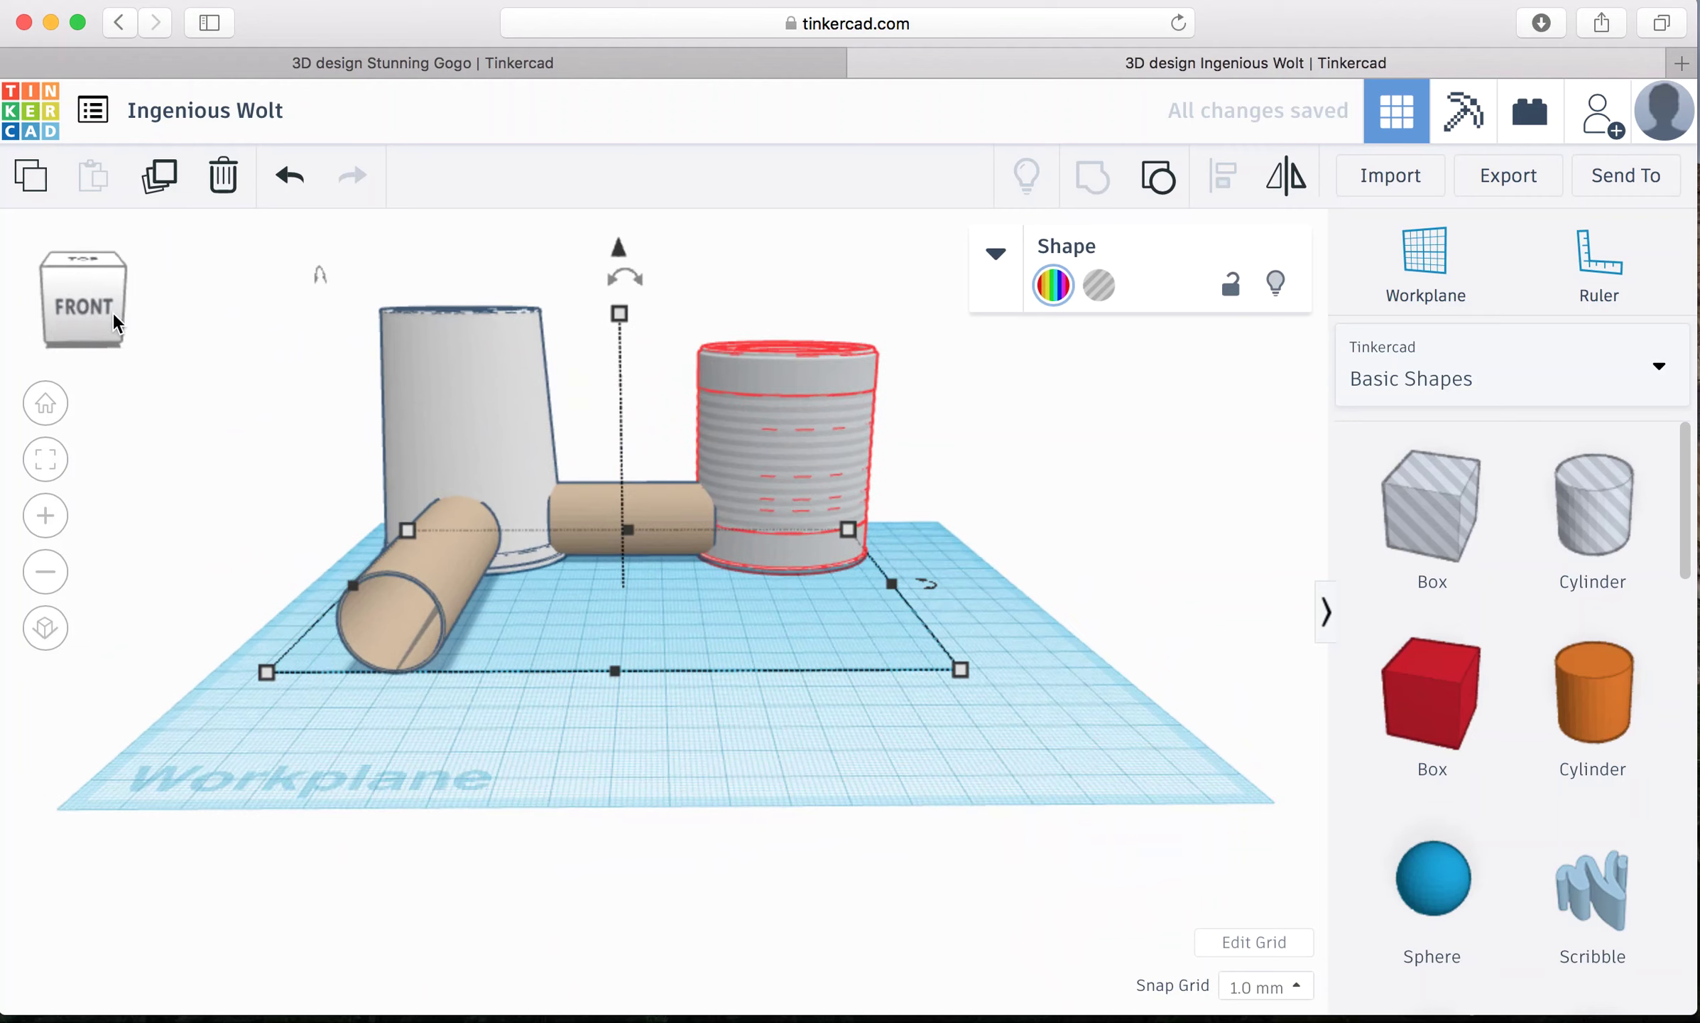
Step: Colour the whole hamster-house group red
left_click(1097, 510)
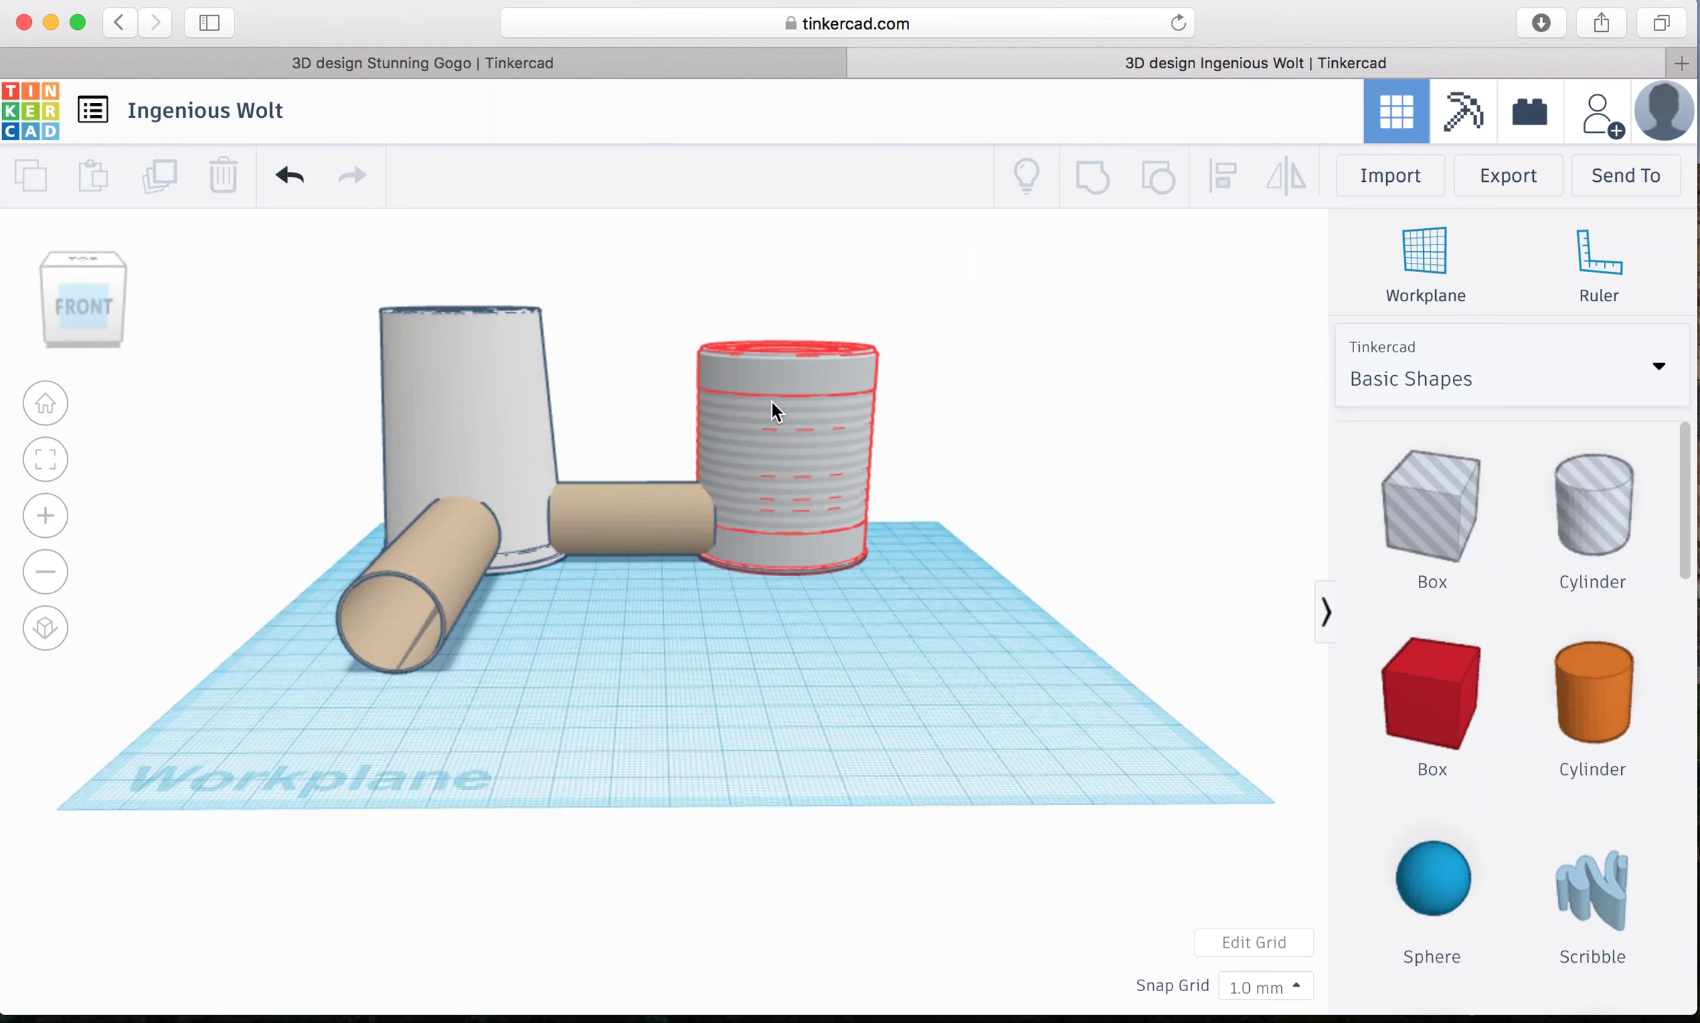
left_click(815, 396)
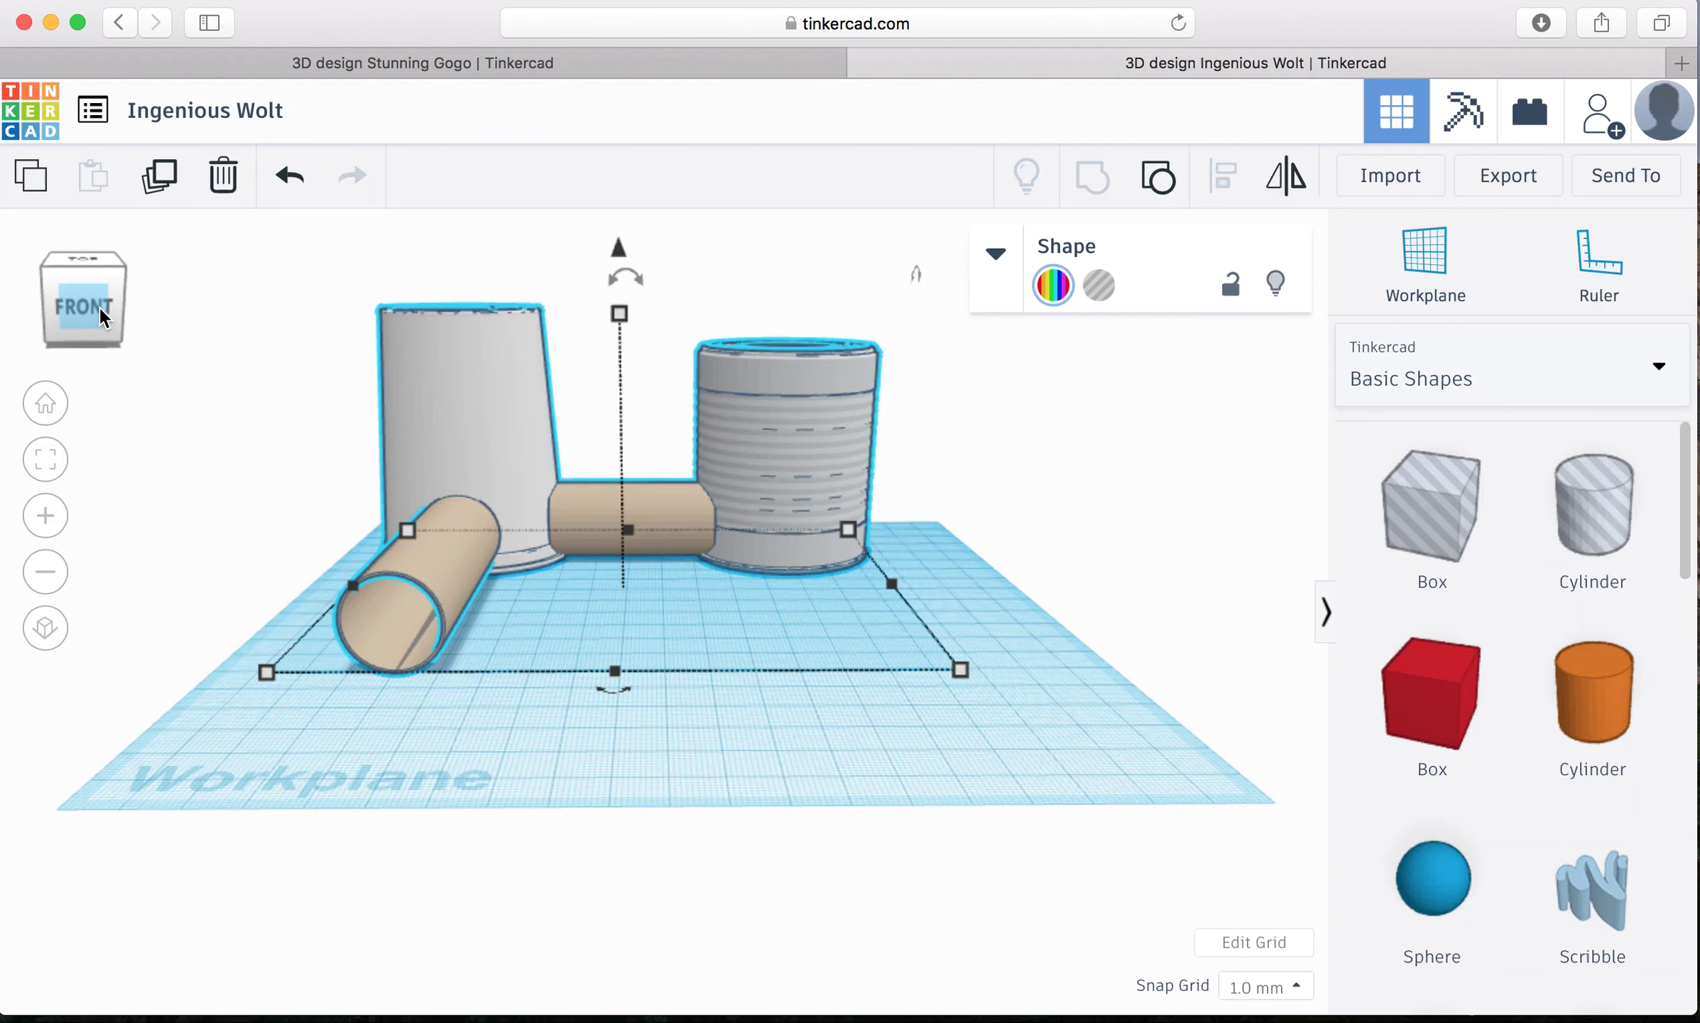
left_click_drag(85, 304, 102, 317)
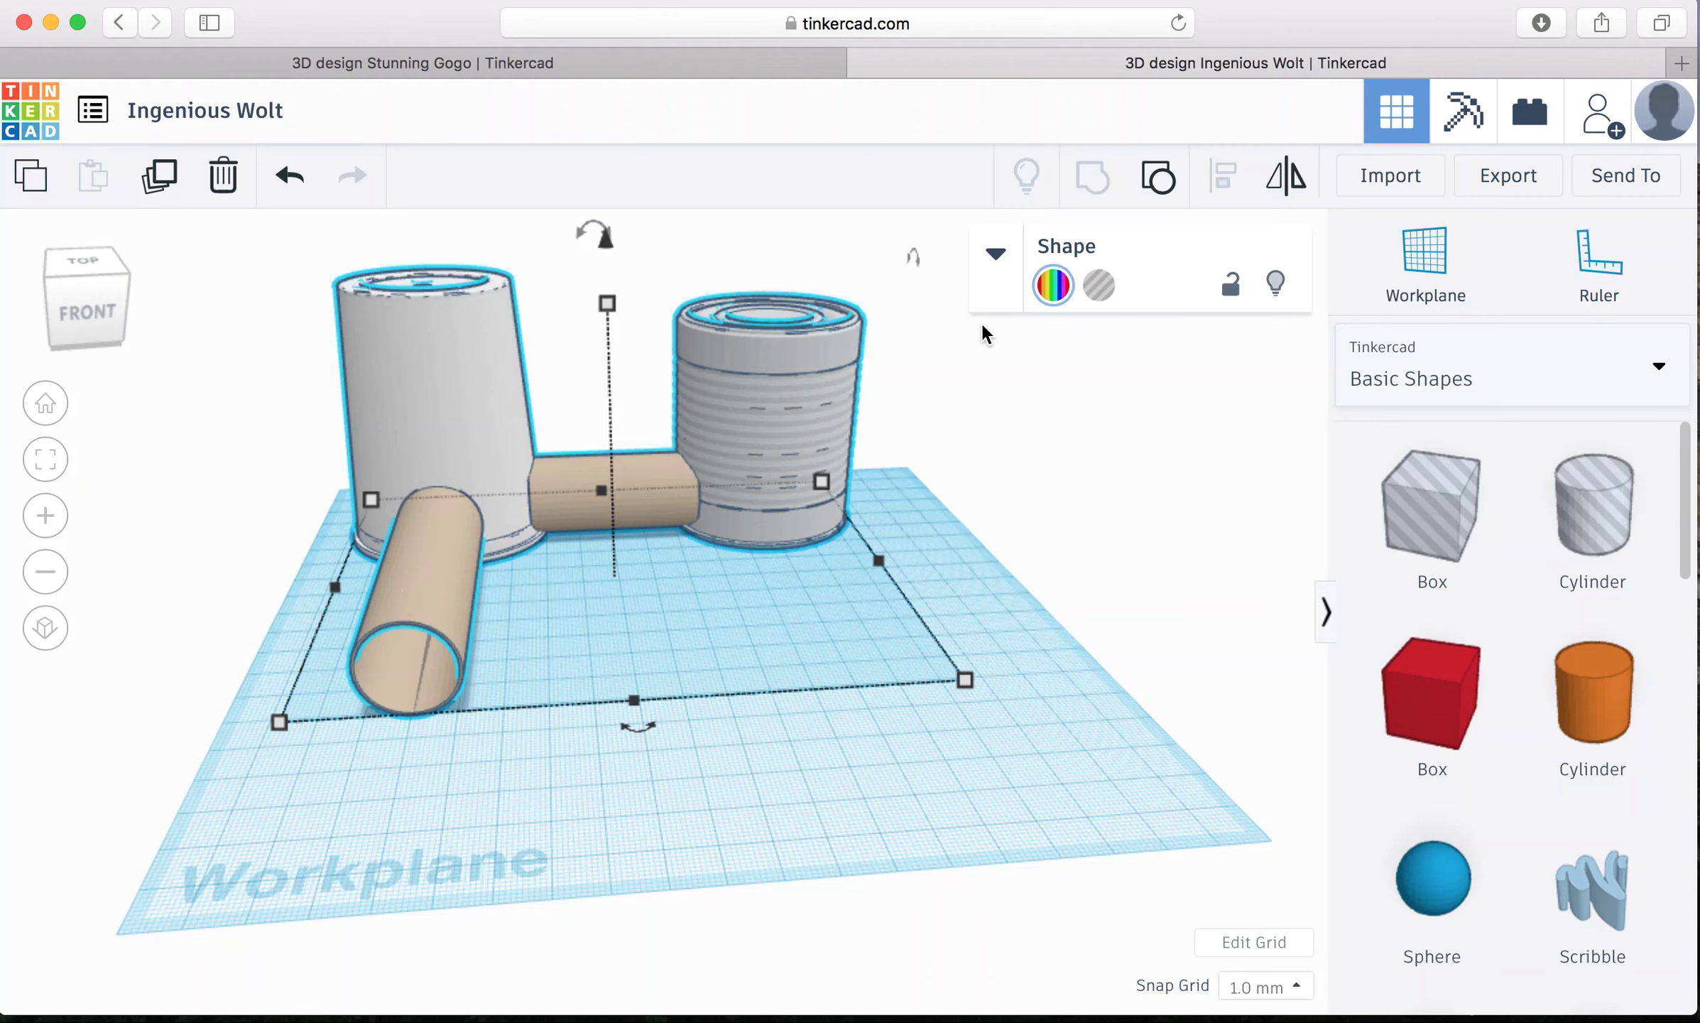
left_click(996, 253)
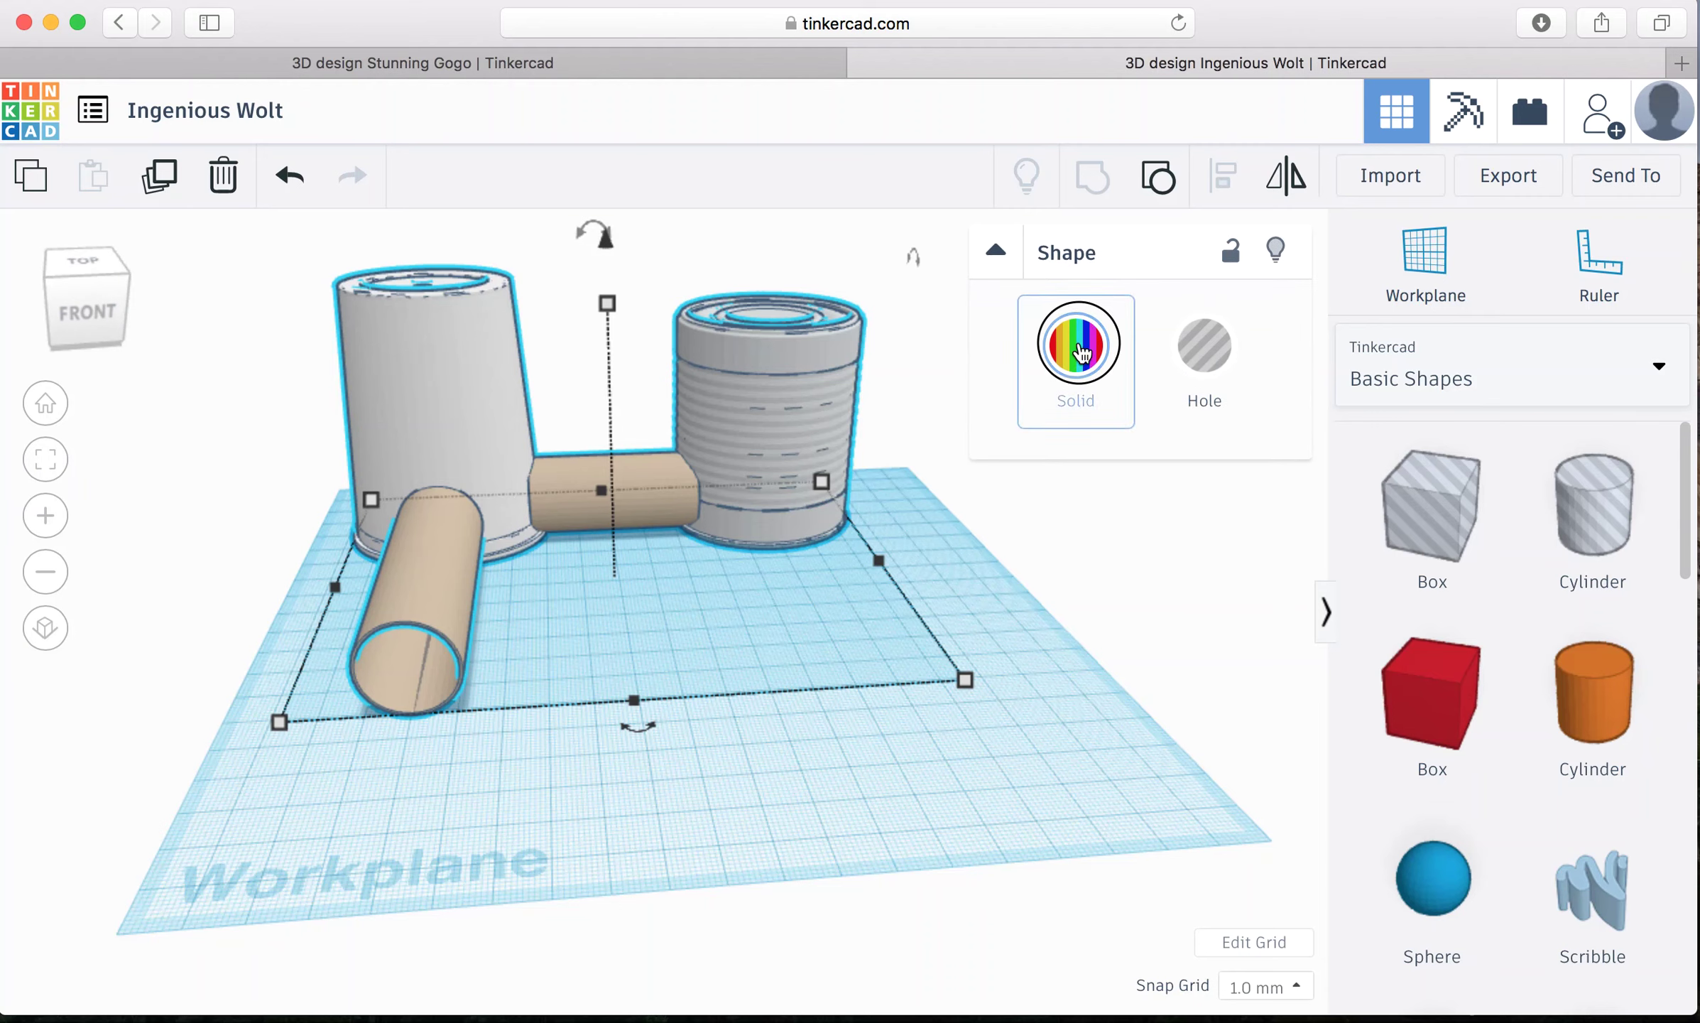
left_click(1075, 346)
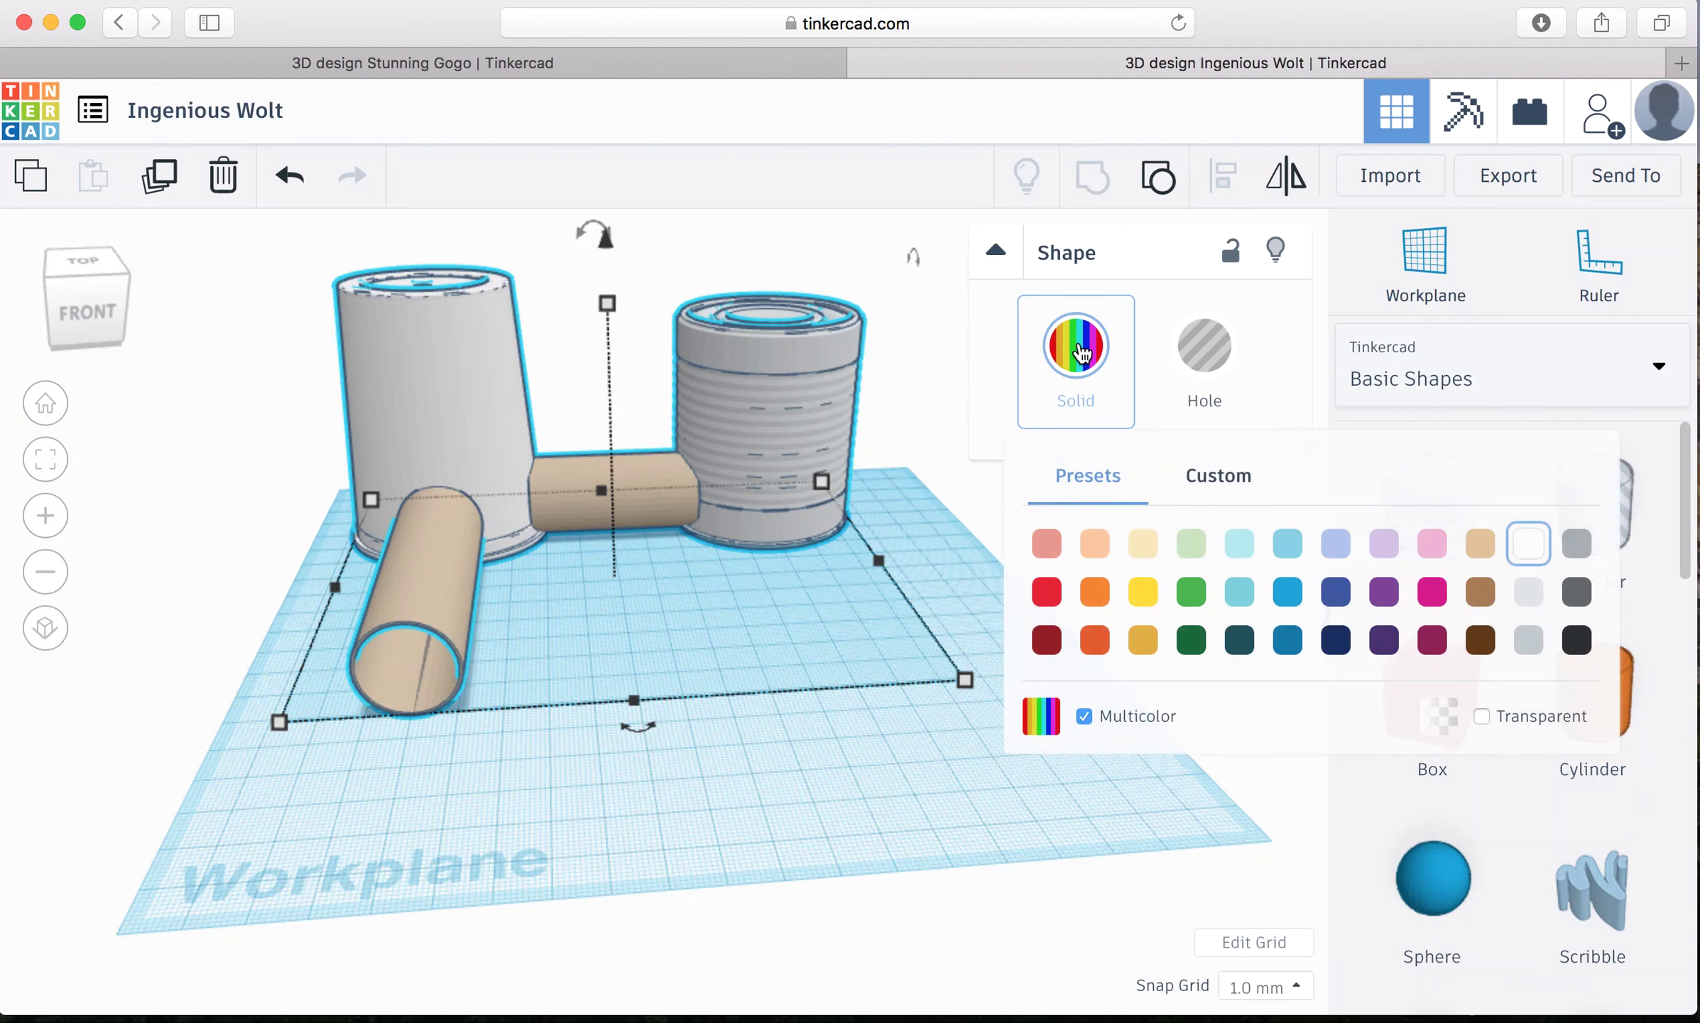
left_click(1046, 591)
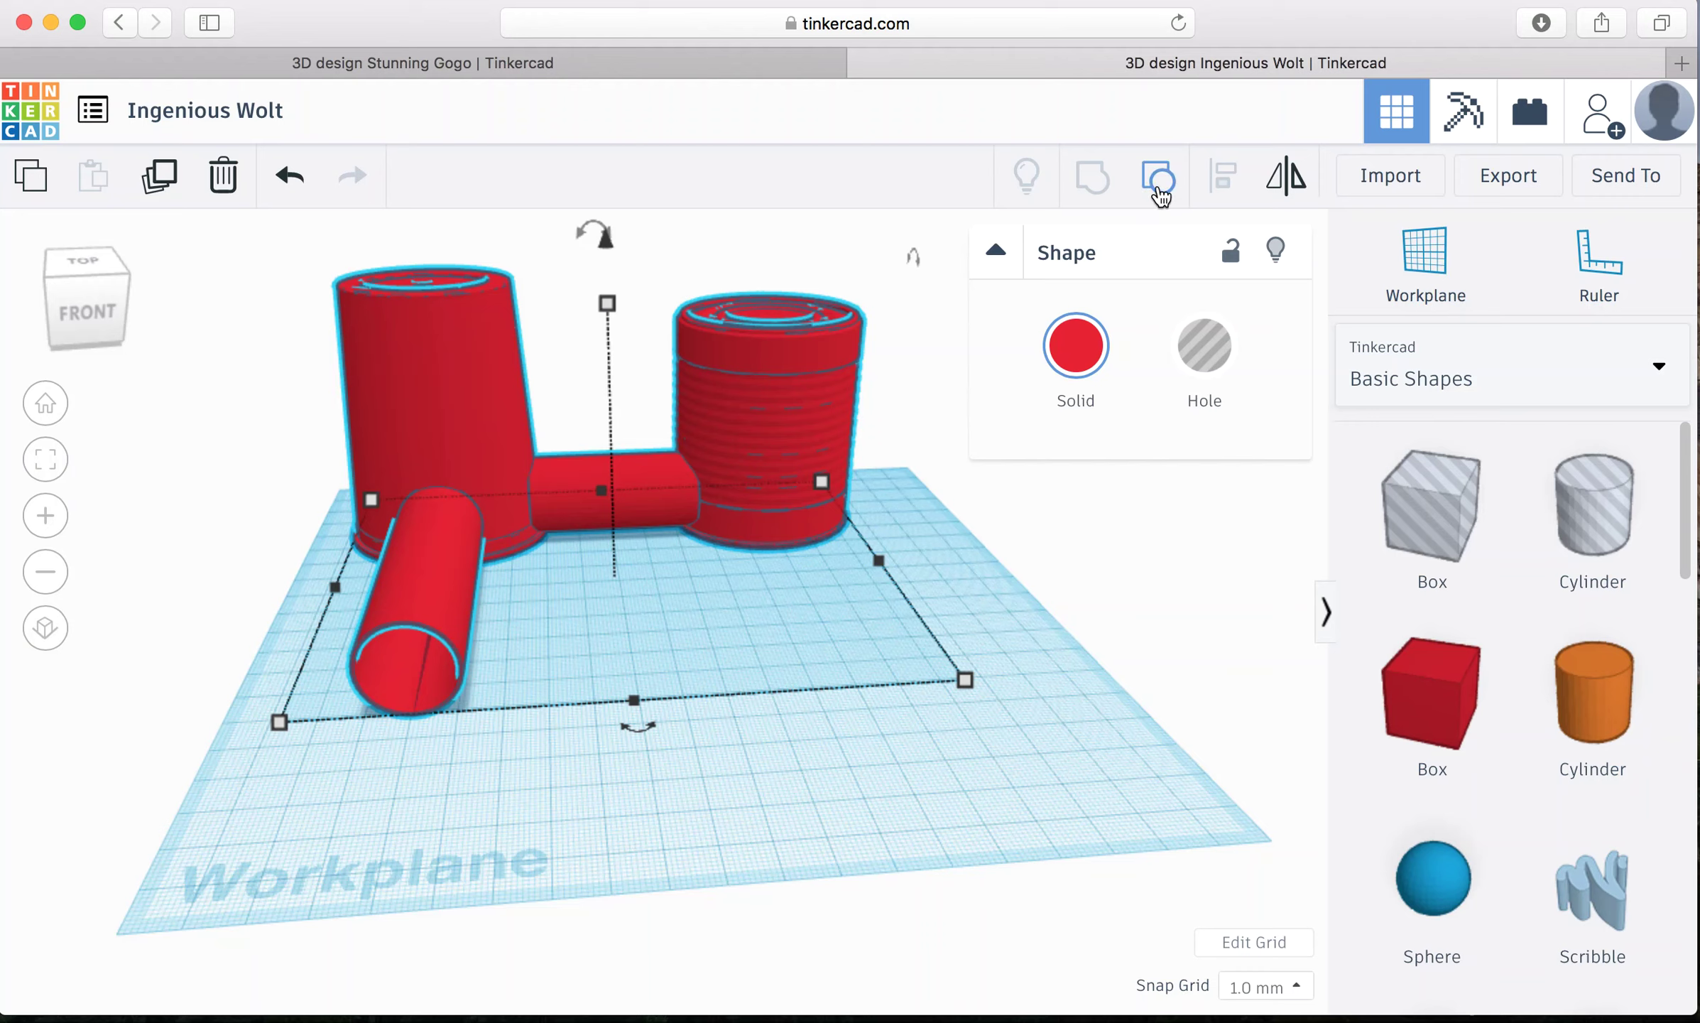
Step: Ungroup into six shapes, colour them orange, then undo the colouring
left_click(1158, 186)
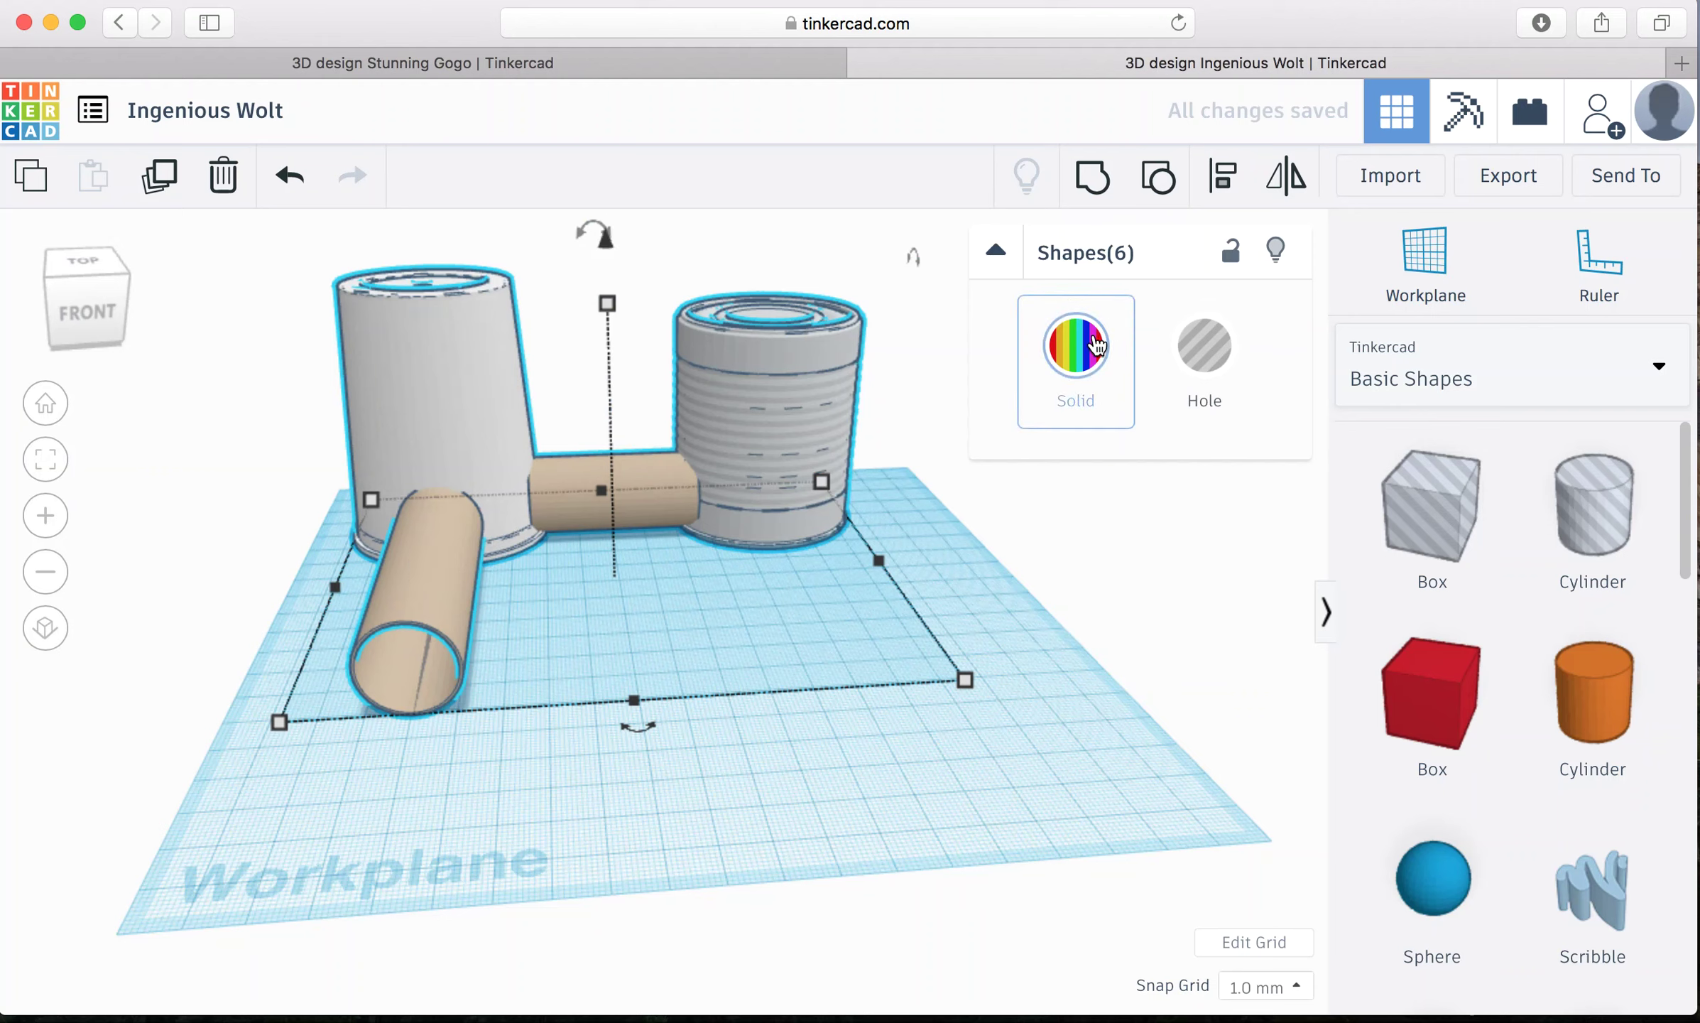
left_click(1091, 346)
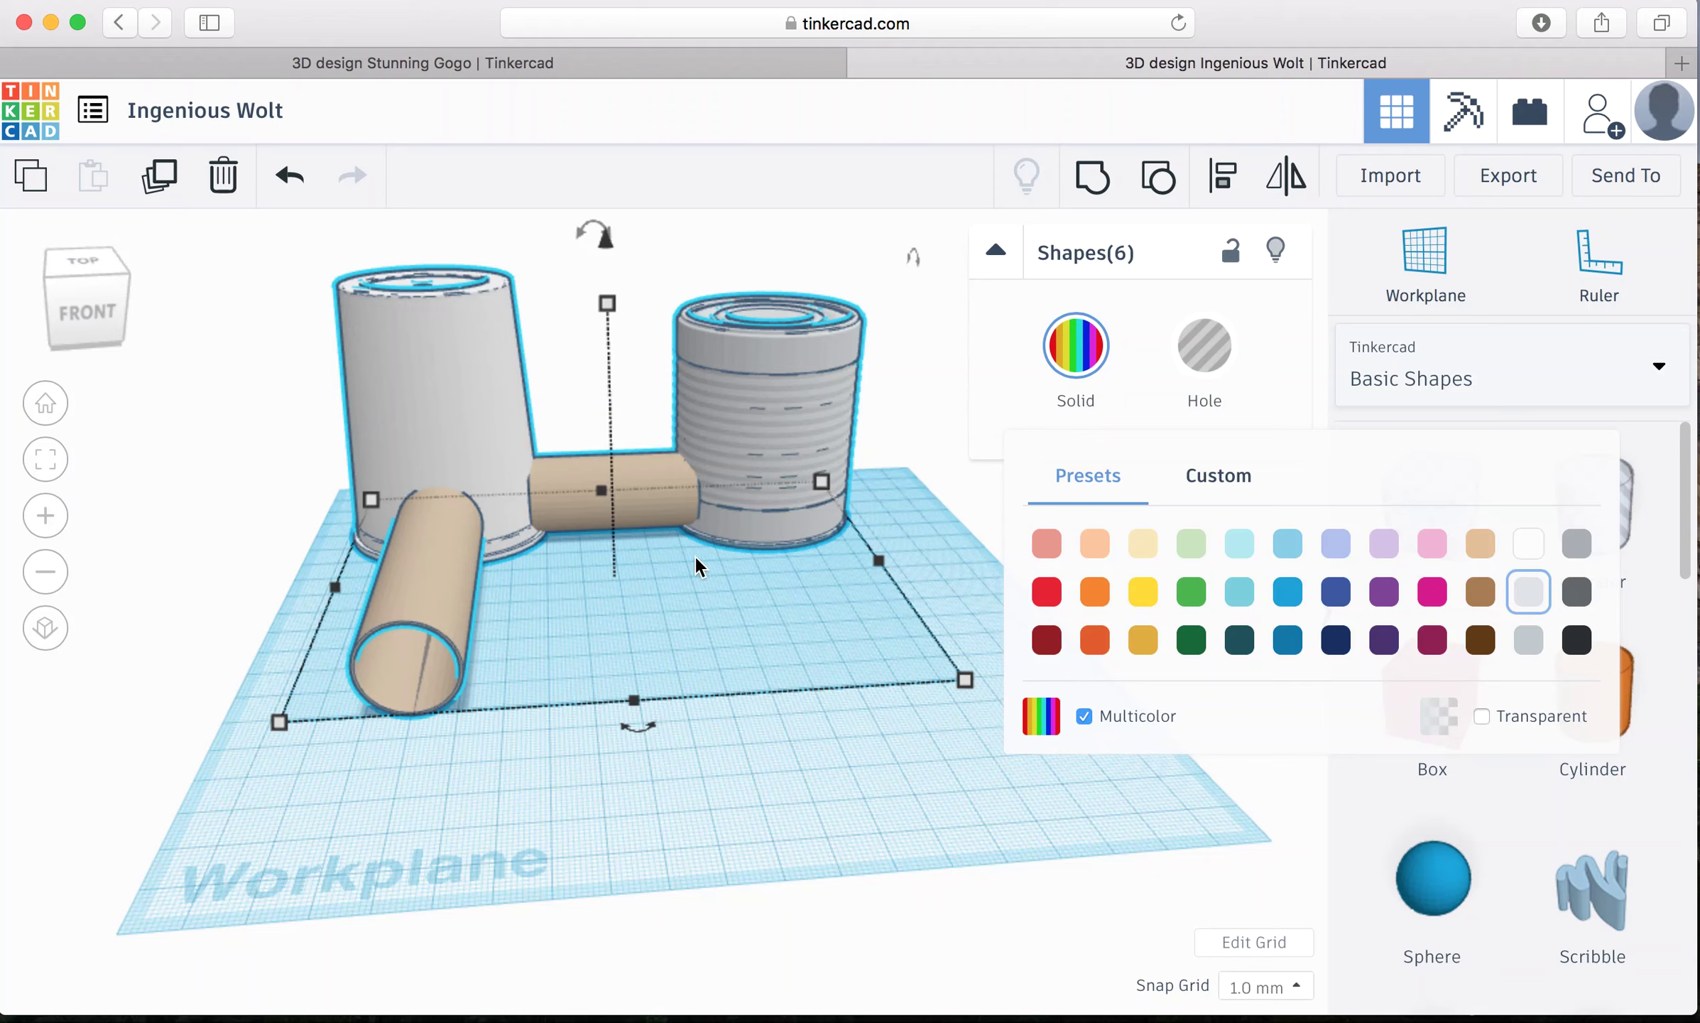
left_click(1094, 591)
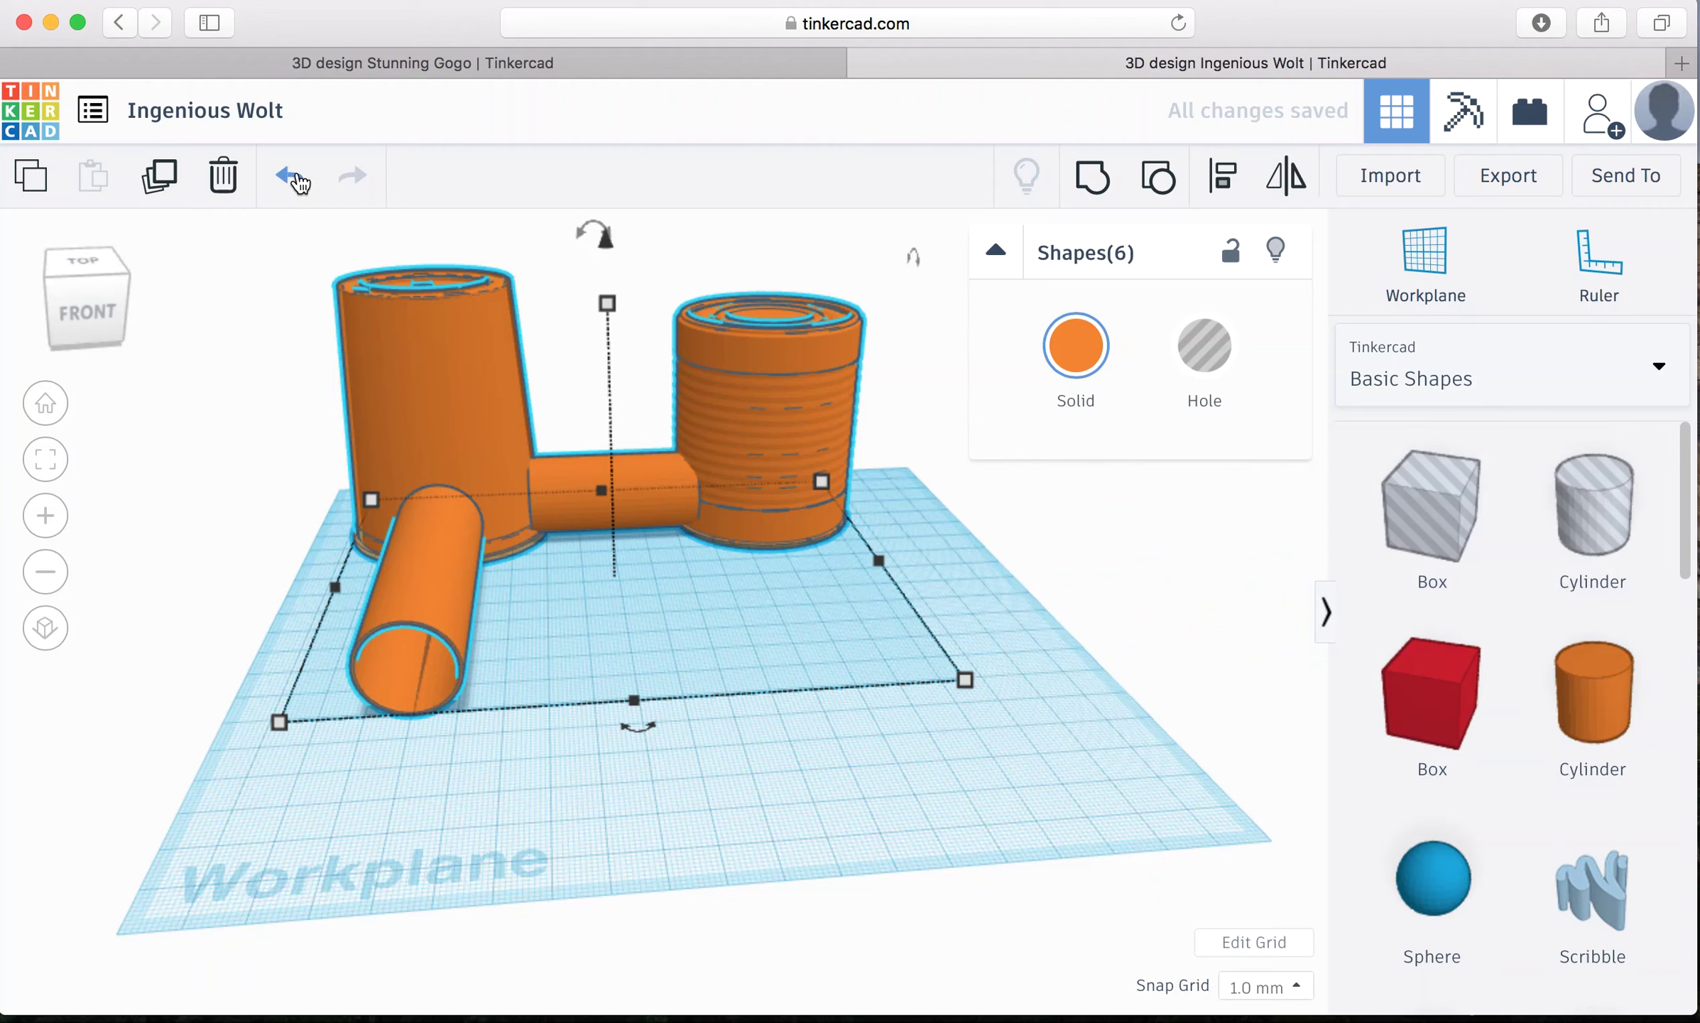
left_click(289, 178)
left_click(290, 177)
left_click(290, 178)
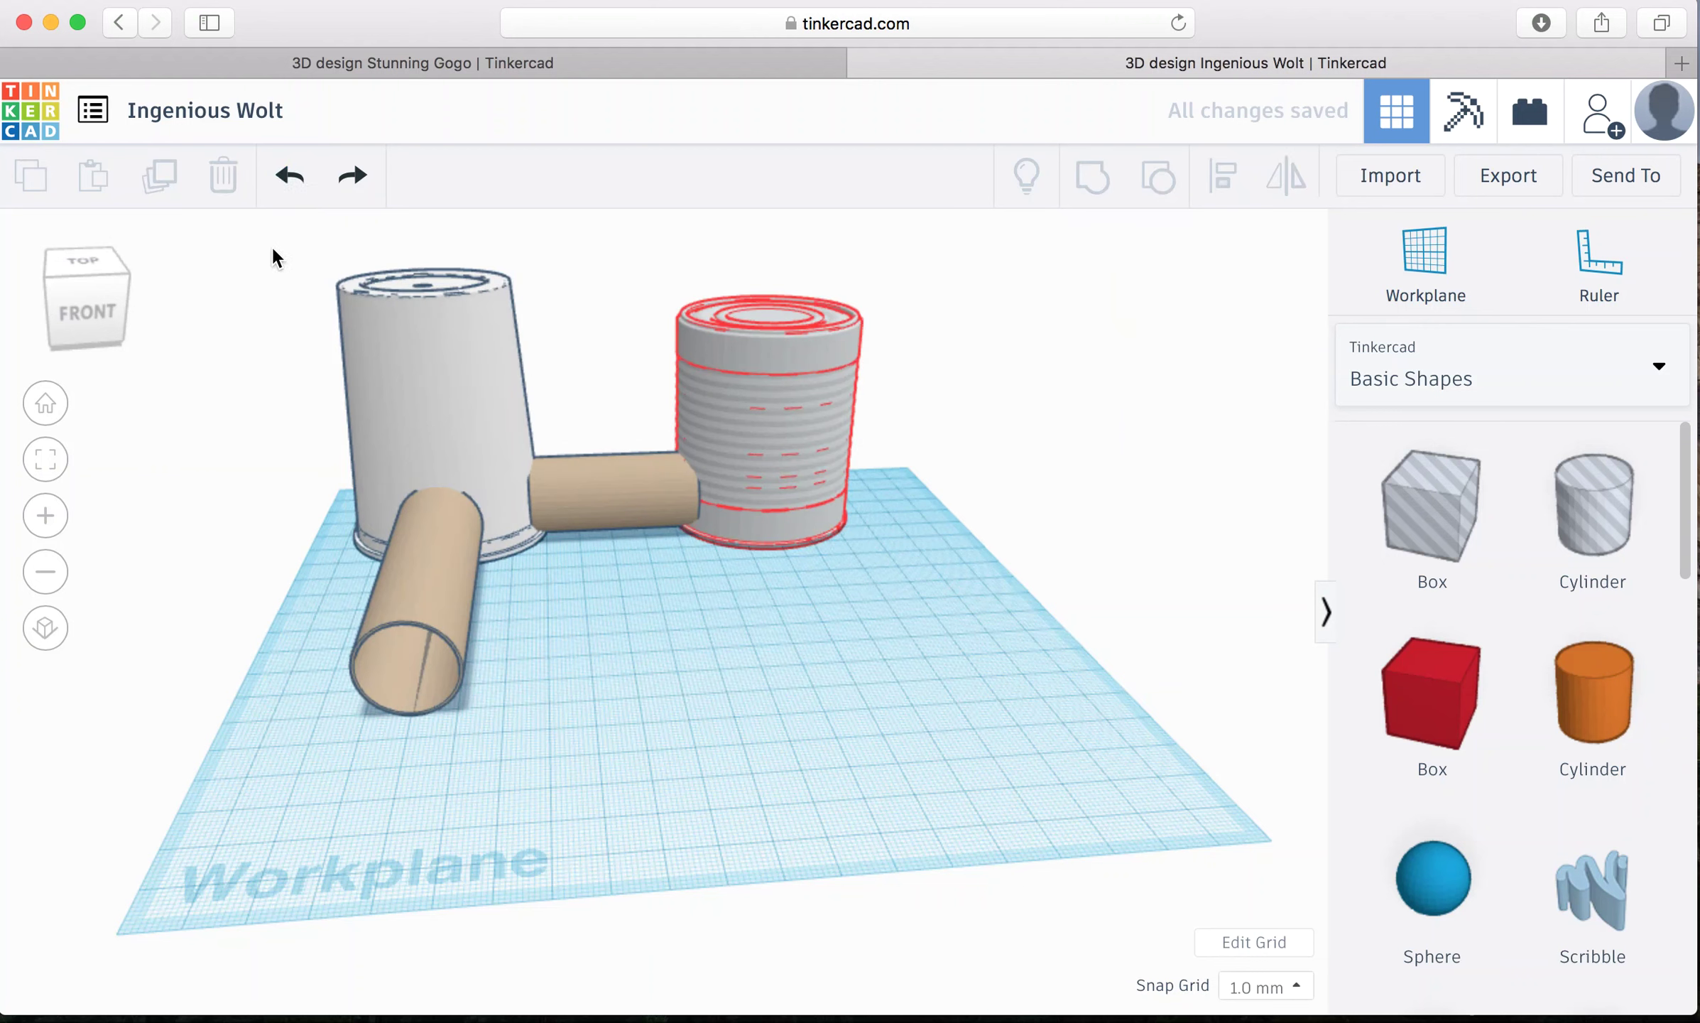
Step: Ungroup the red group into seven separate shapes and deselect them
left_click_drag(278, 239, 934, 739)
left_click_drag(285, 243, 923, 756)
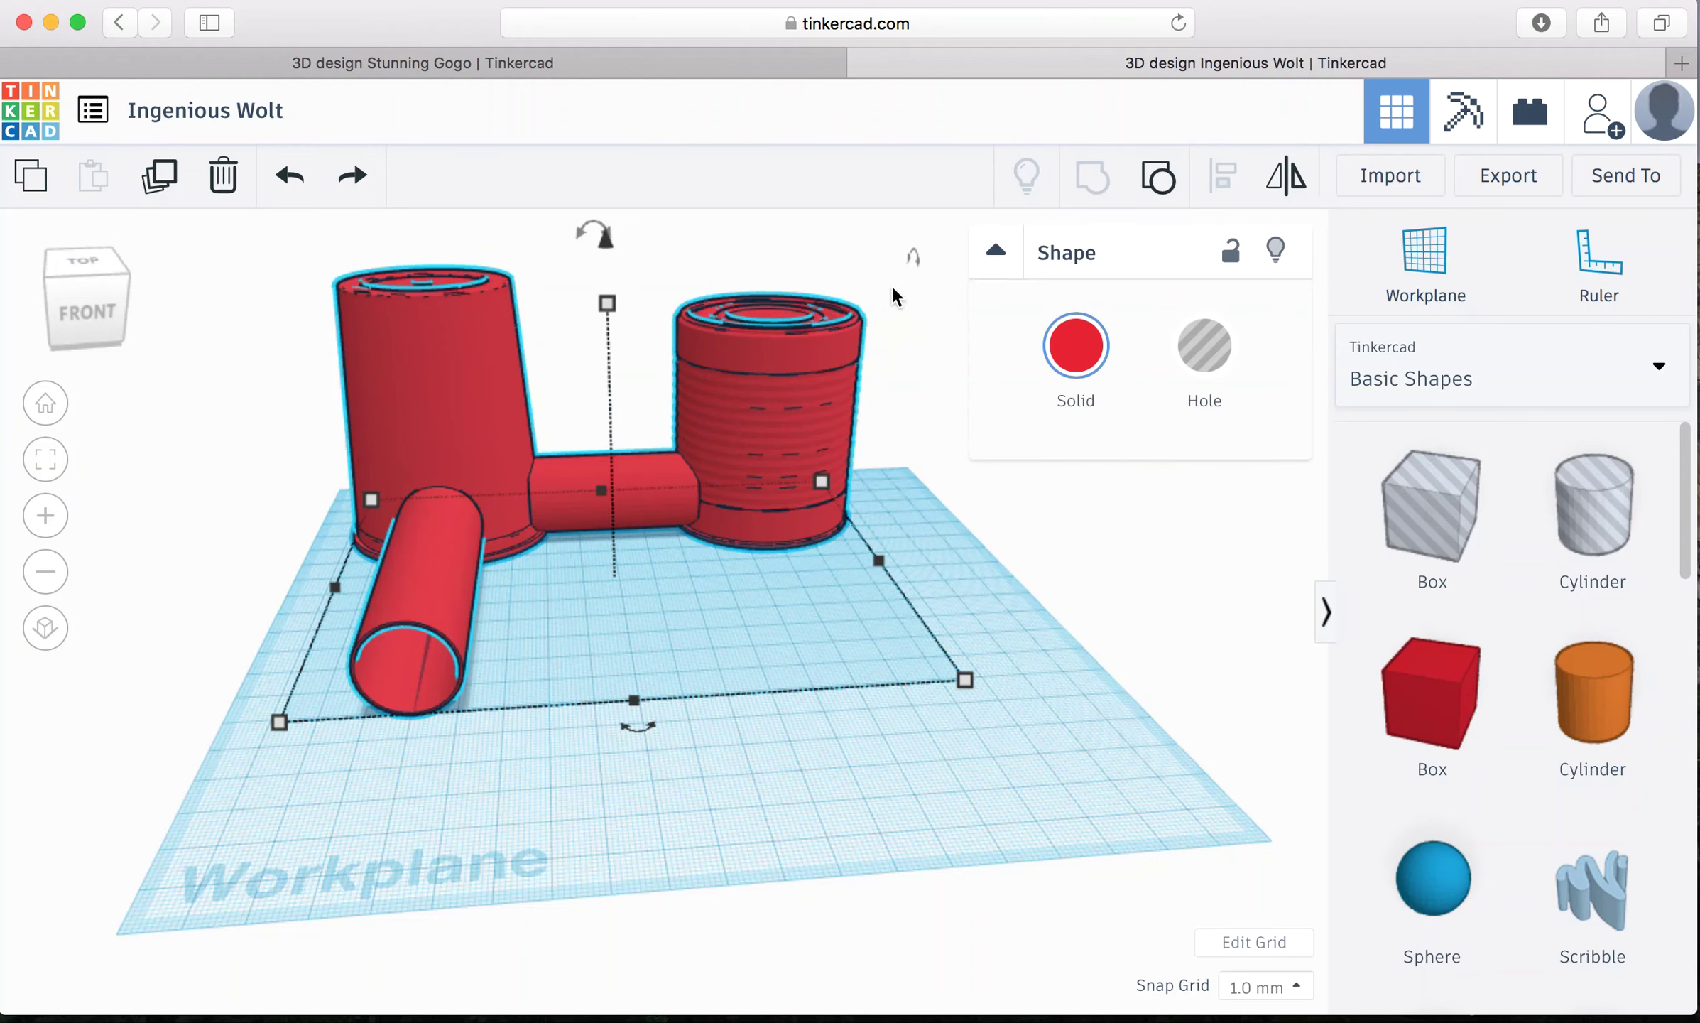
left_click(1162, 177)
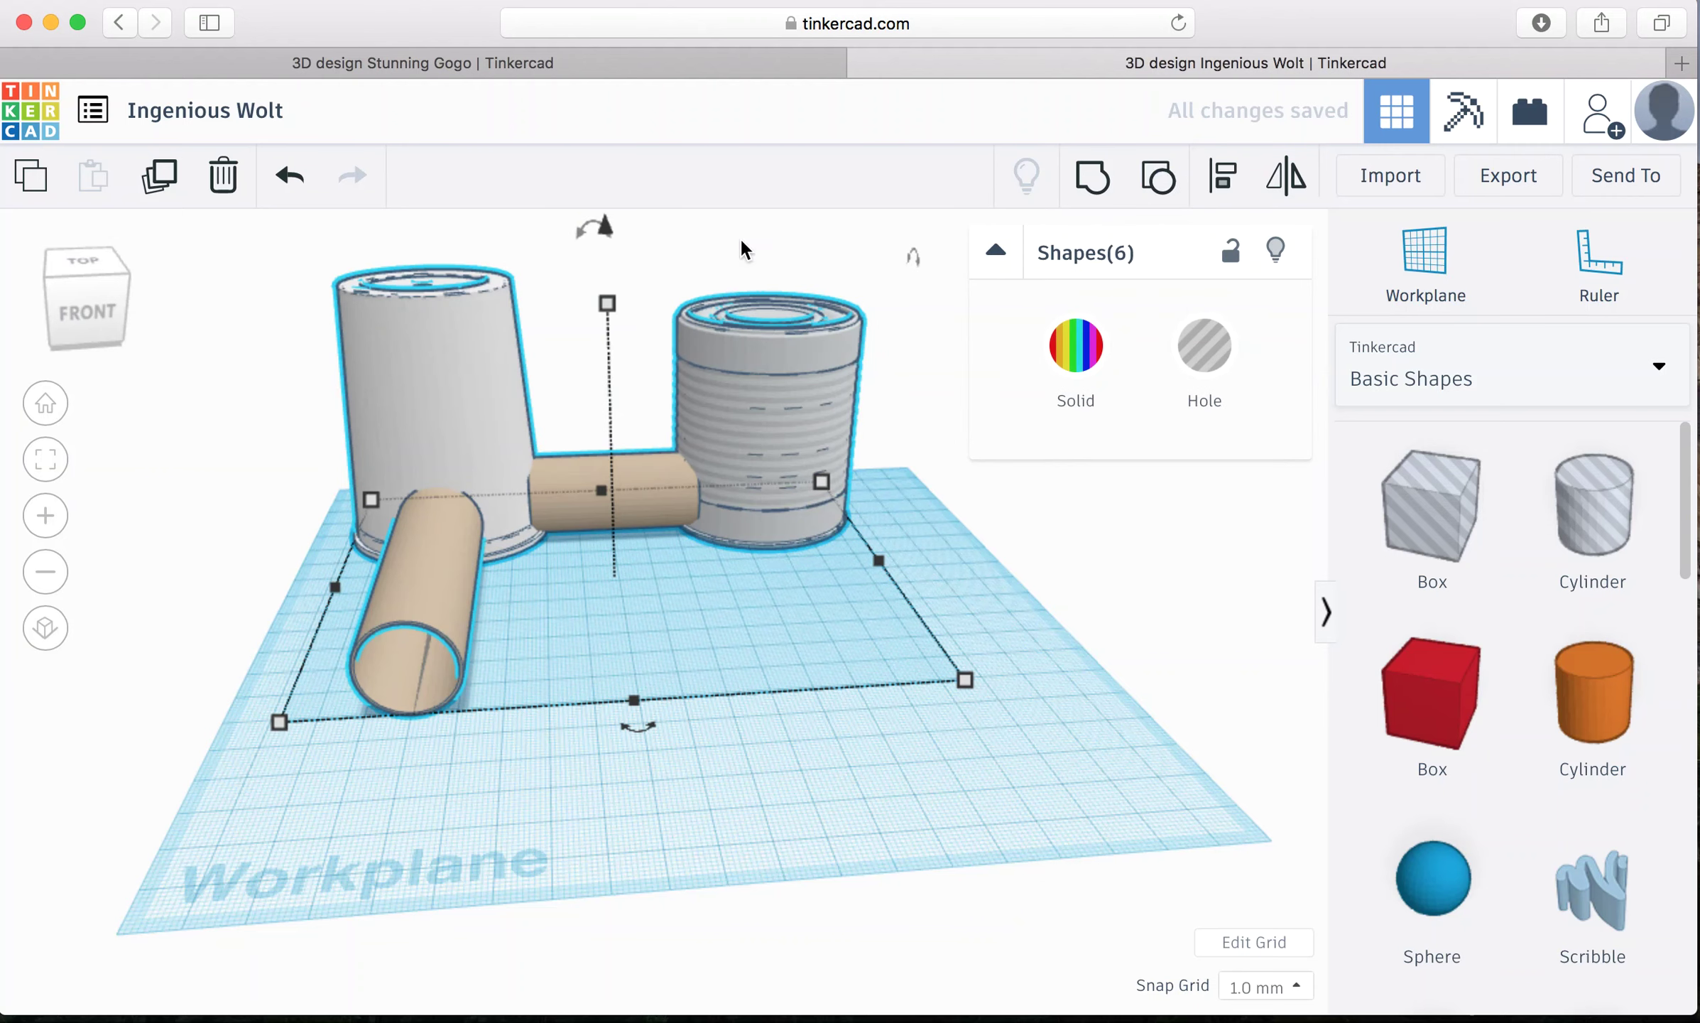
left_click(1162, 178)
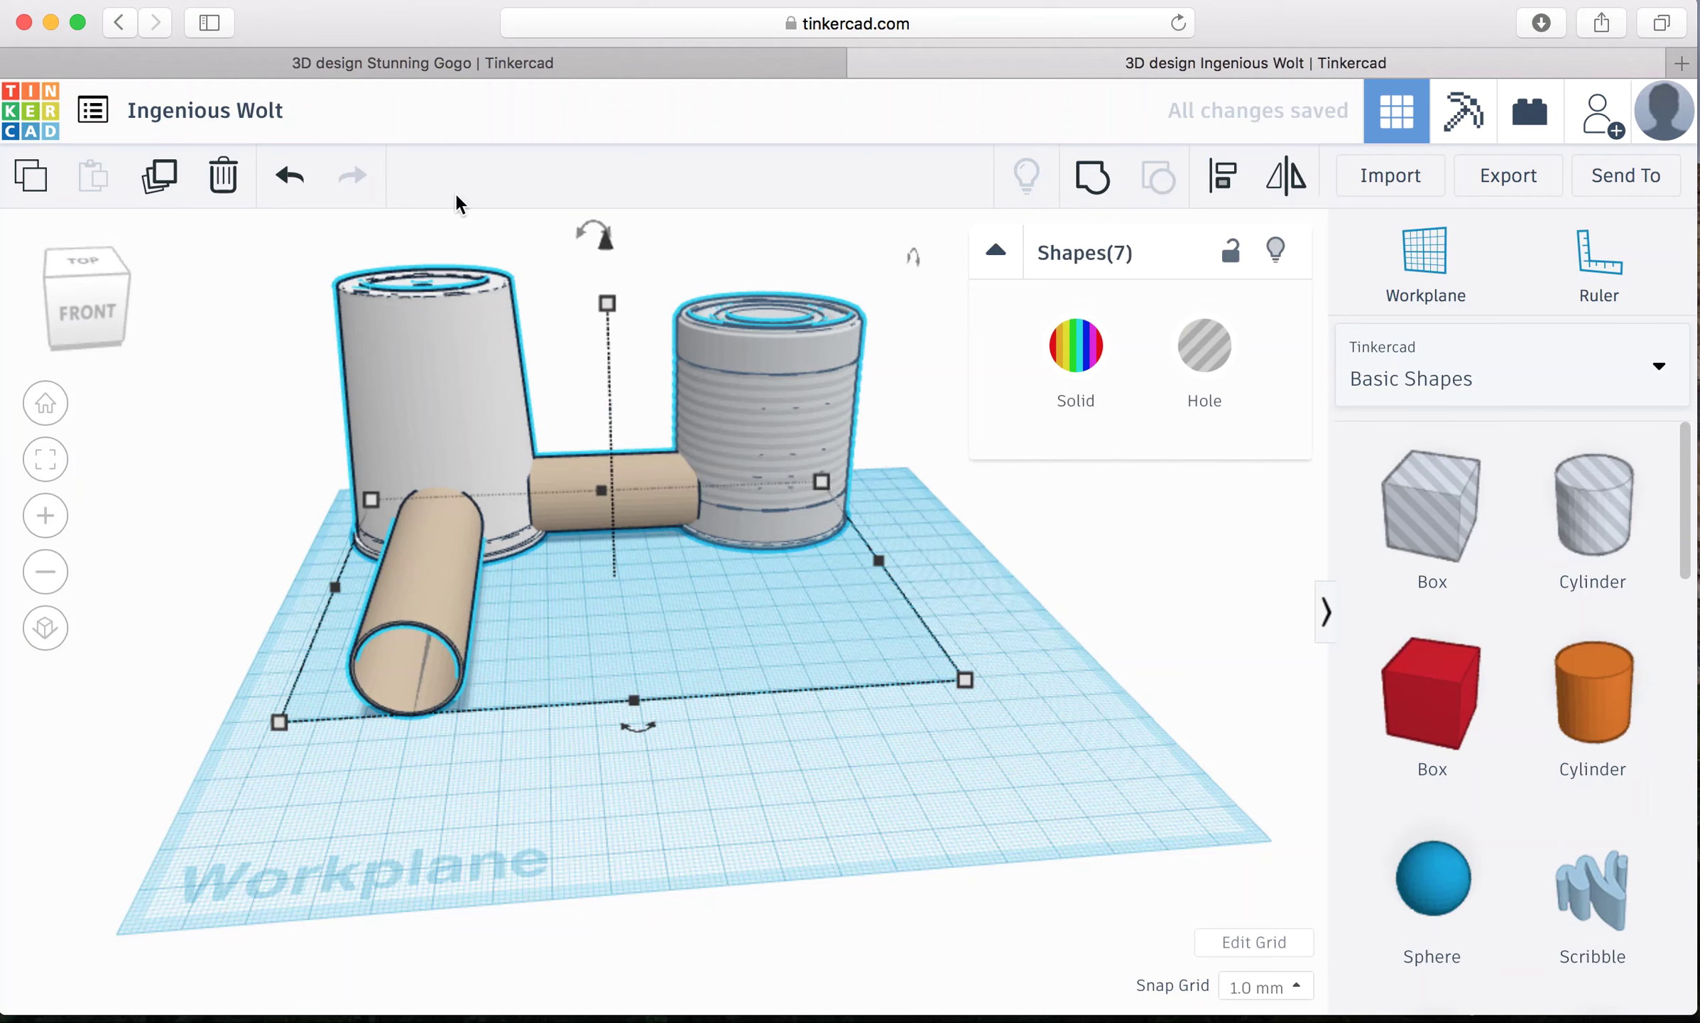
left_click(275, 252)
left_click_drag(262, 238, 998, 618)
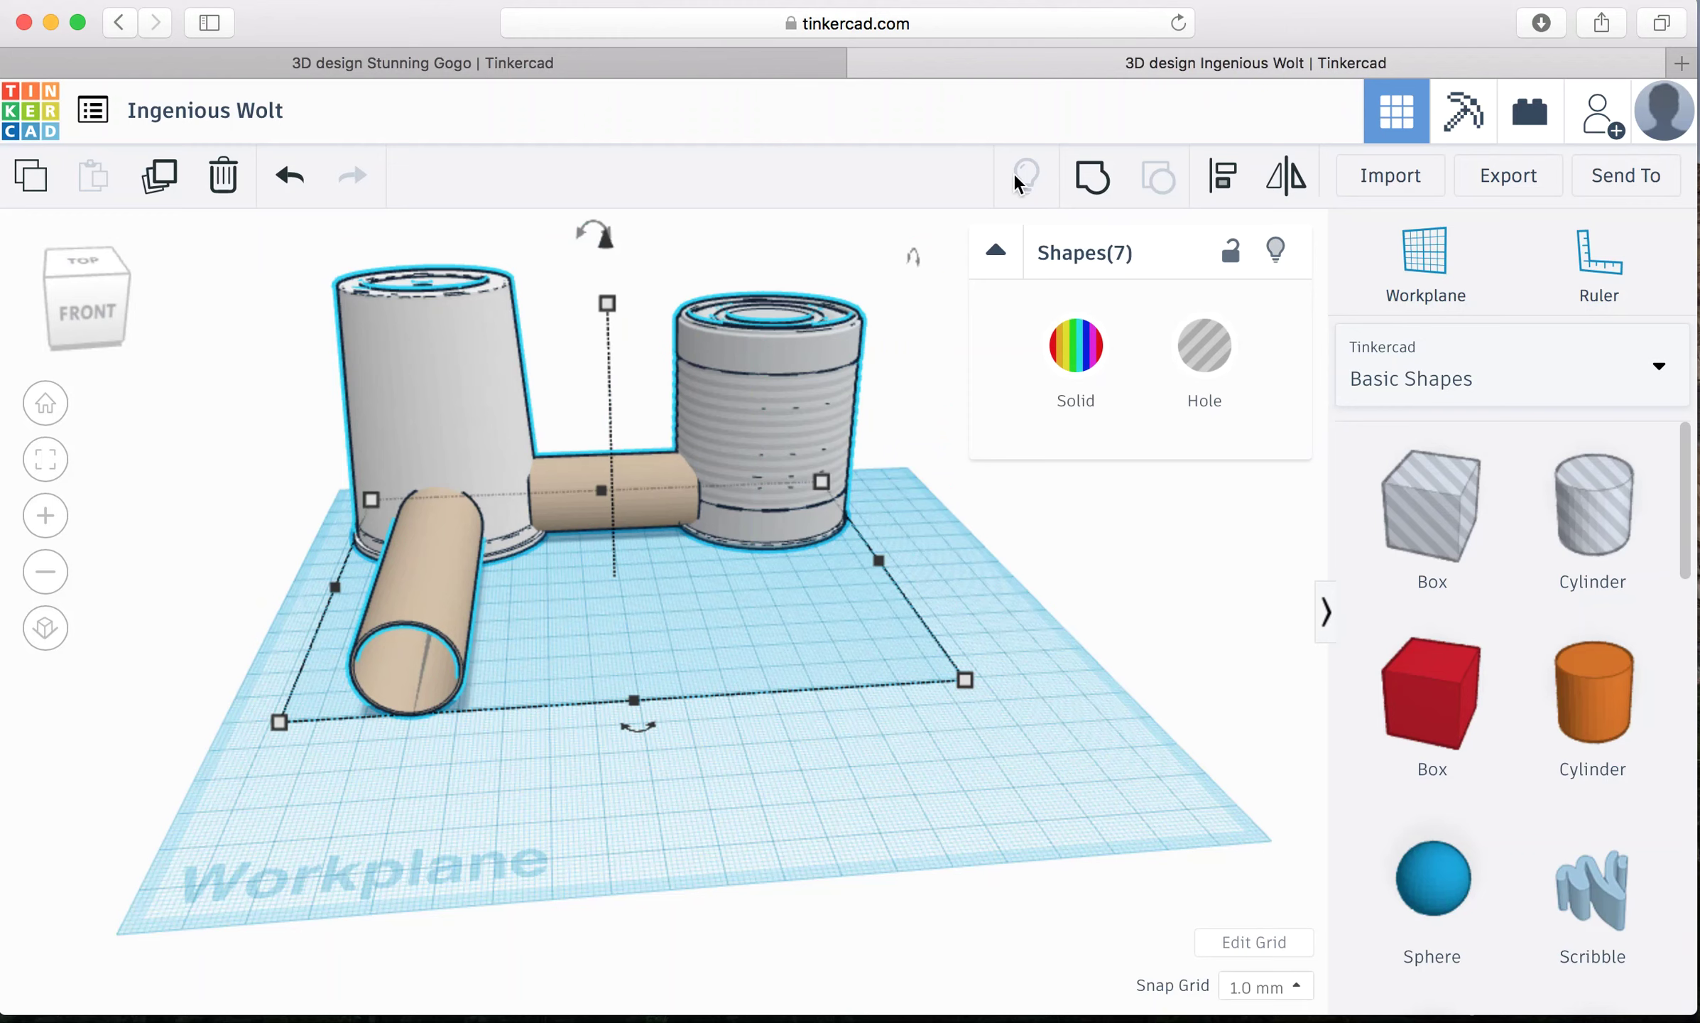
left_click(758, 244)
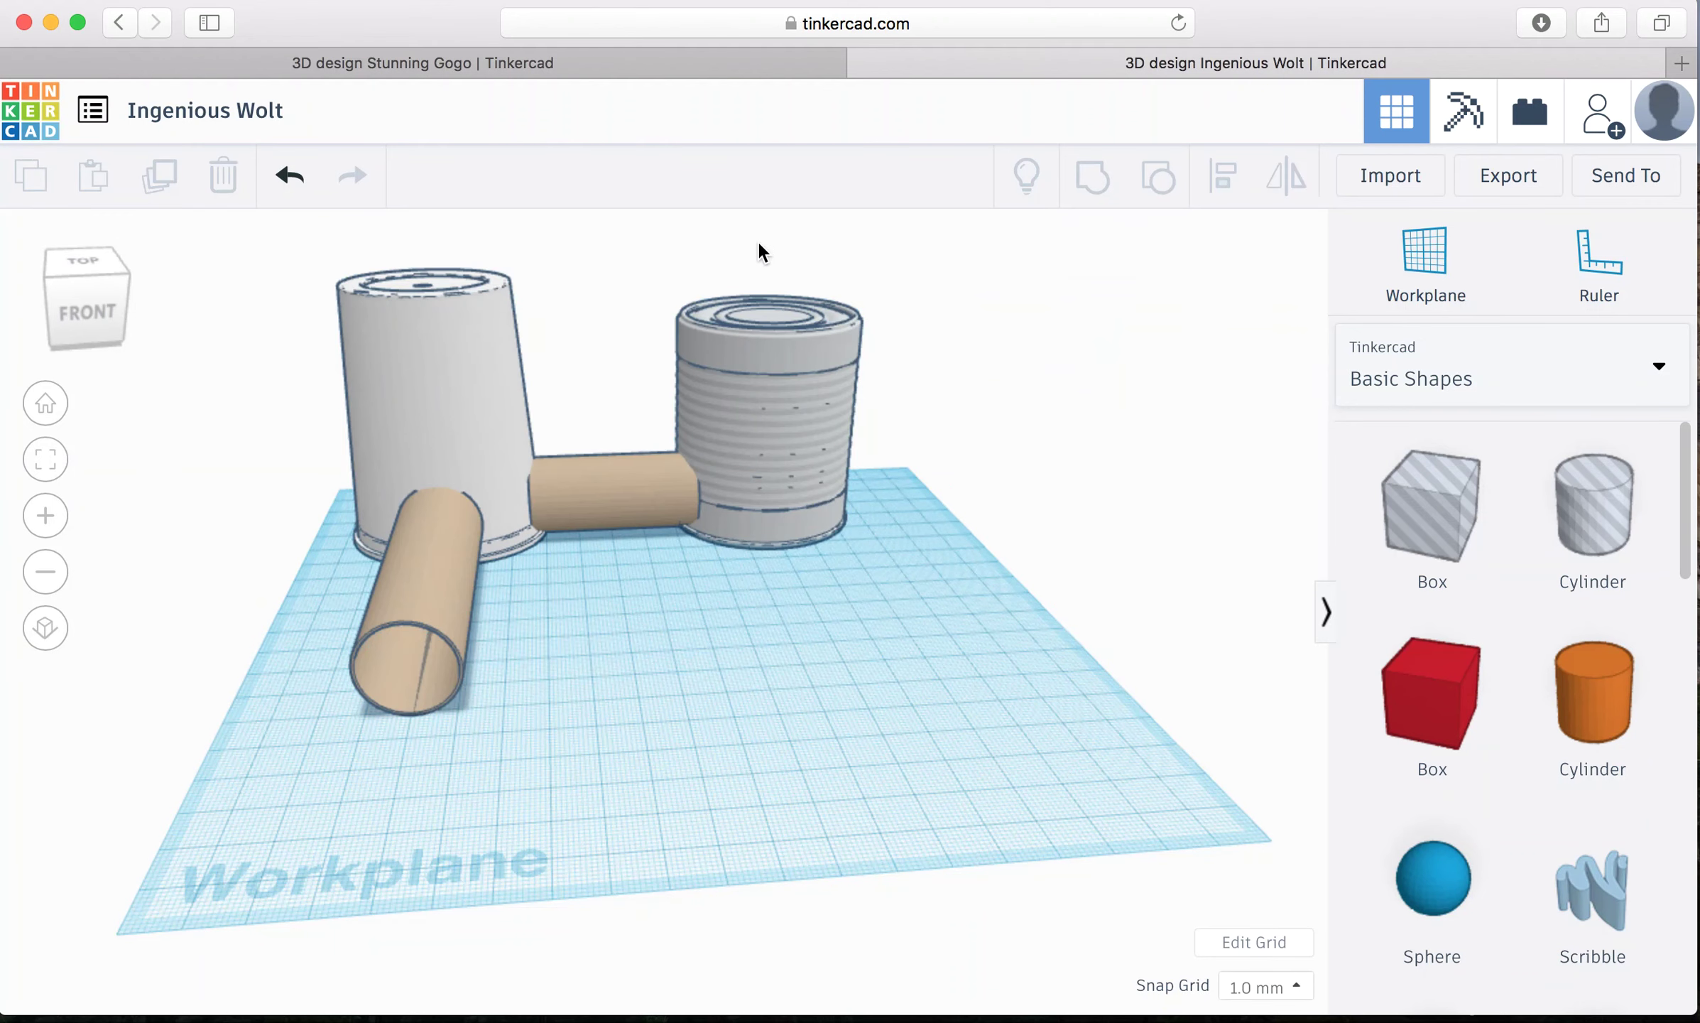
Step: Make the front tissue roll light pink and the yogurt cup orange
left_click(443, 531)
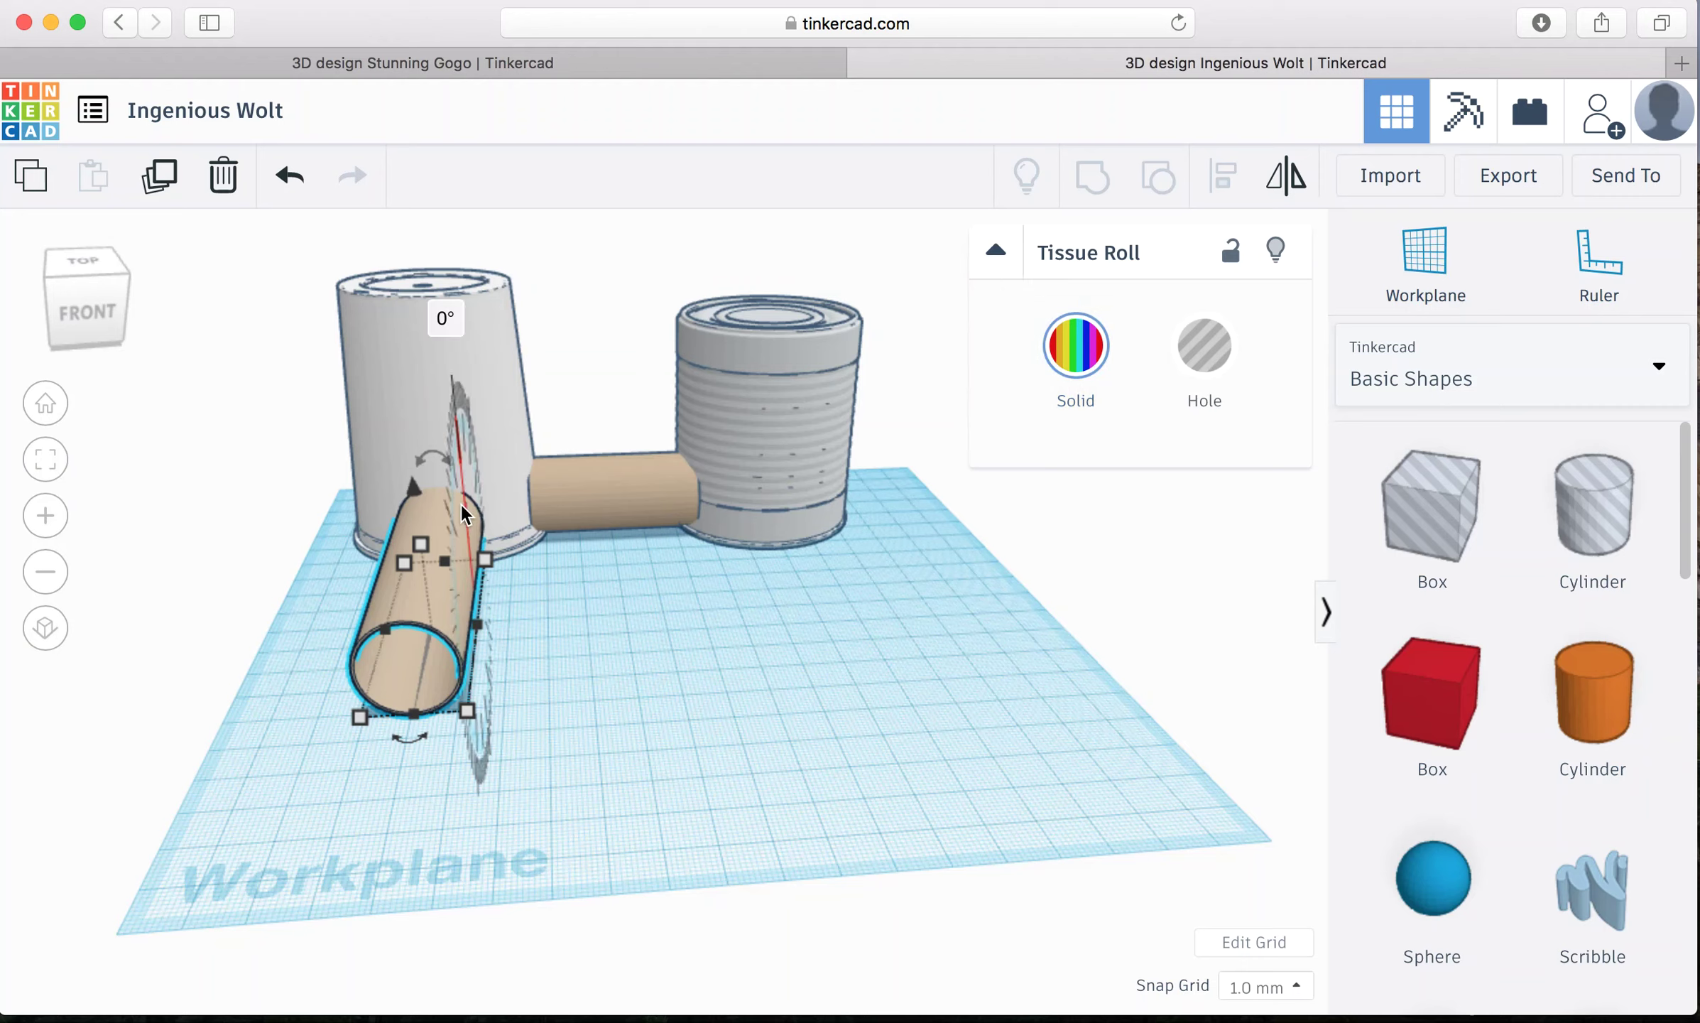
left_click(1089, 347)
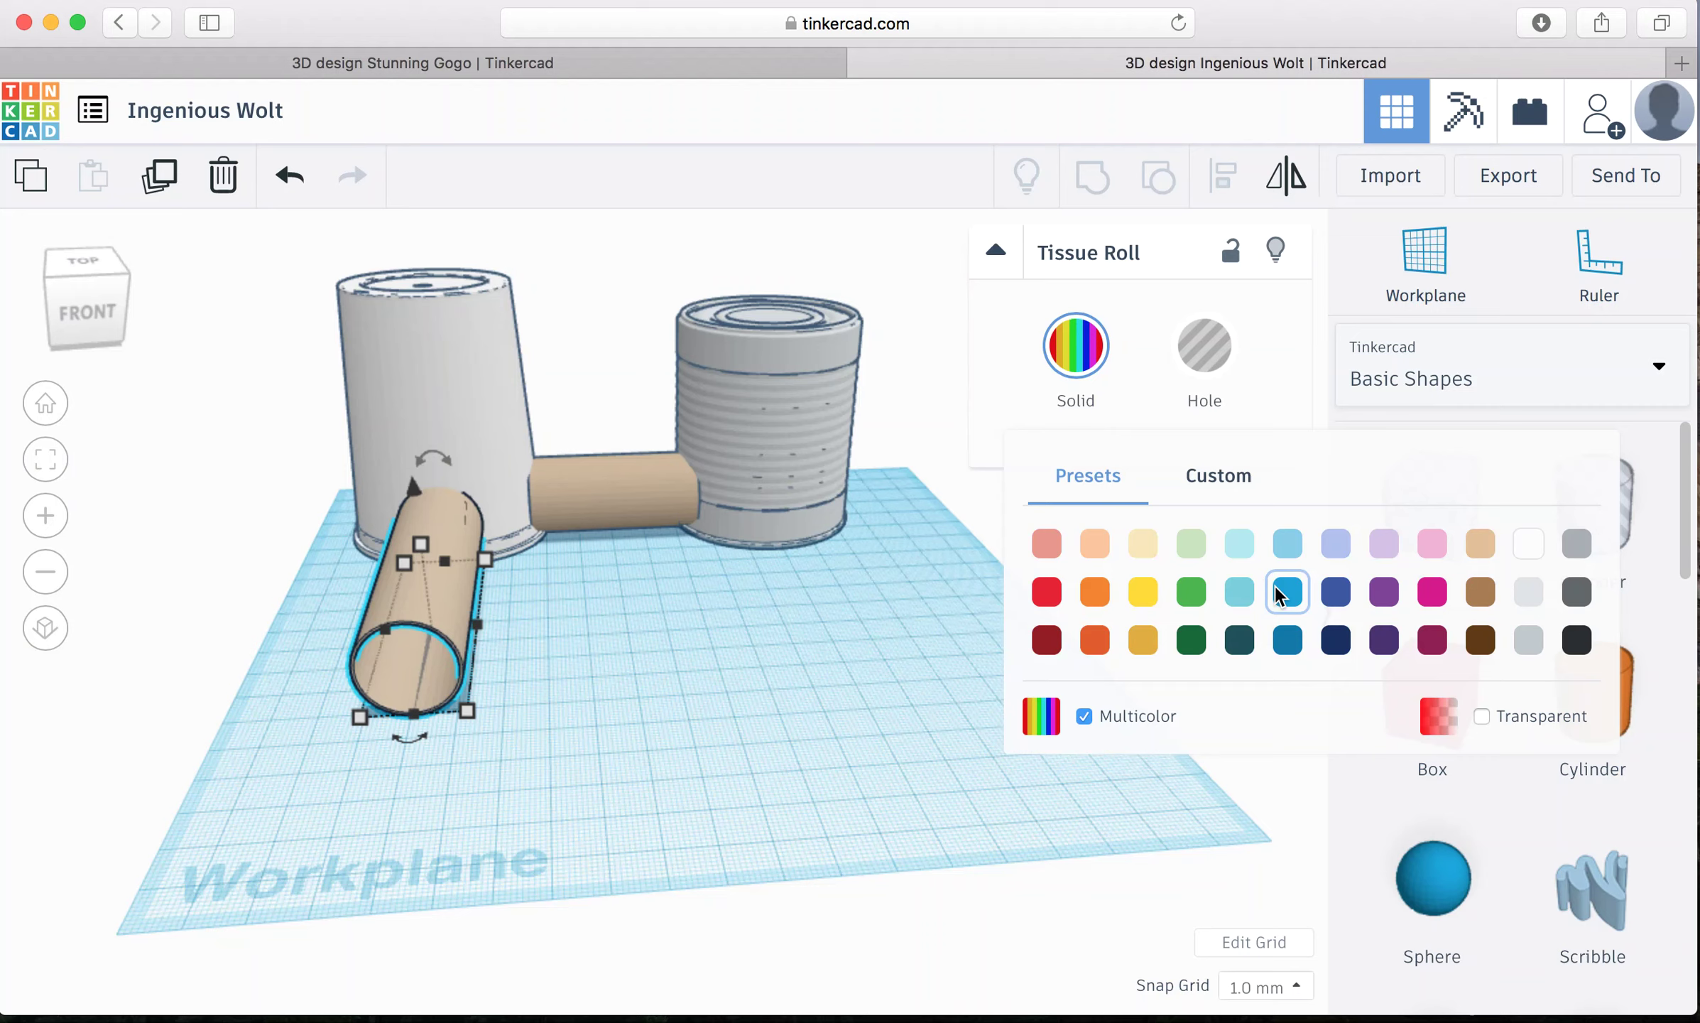
left_click(1423, 554)
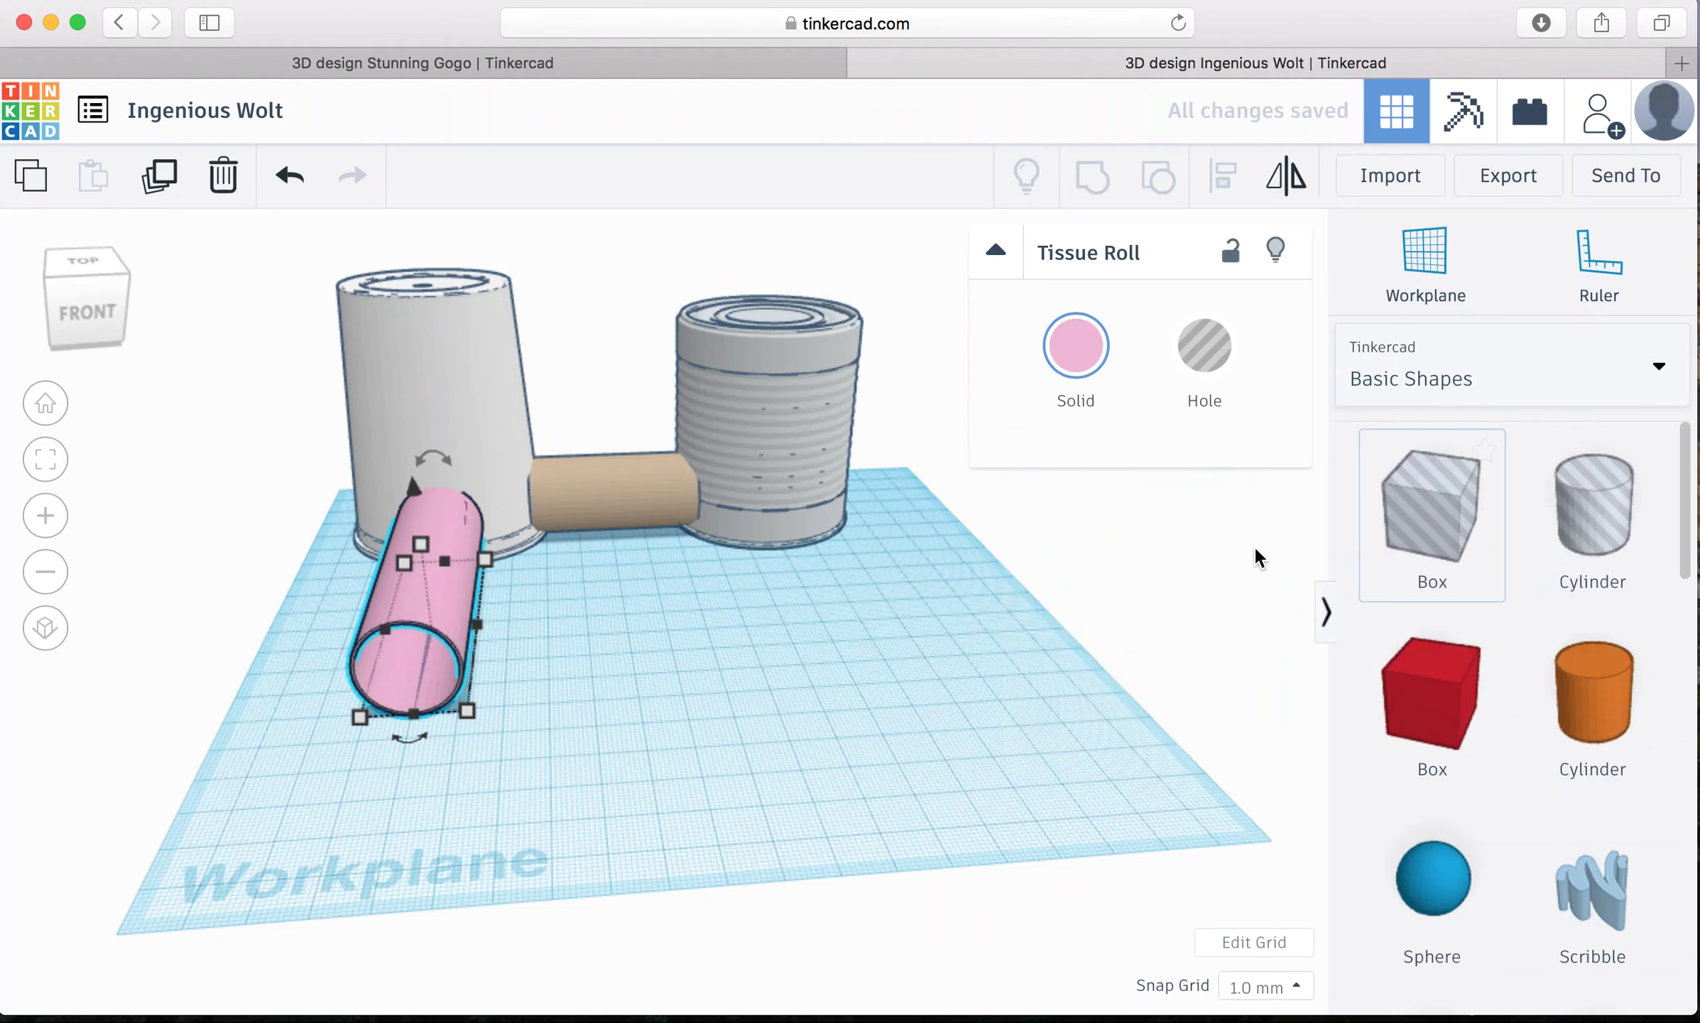
left_click(467, 357)
left_click(1082, 362)
left_click(1094, 589)
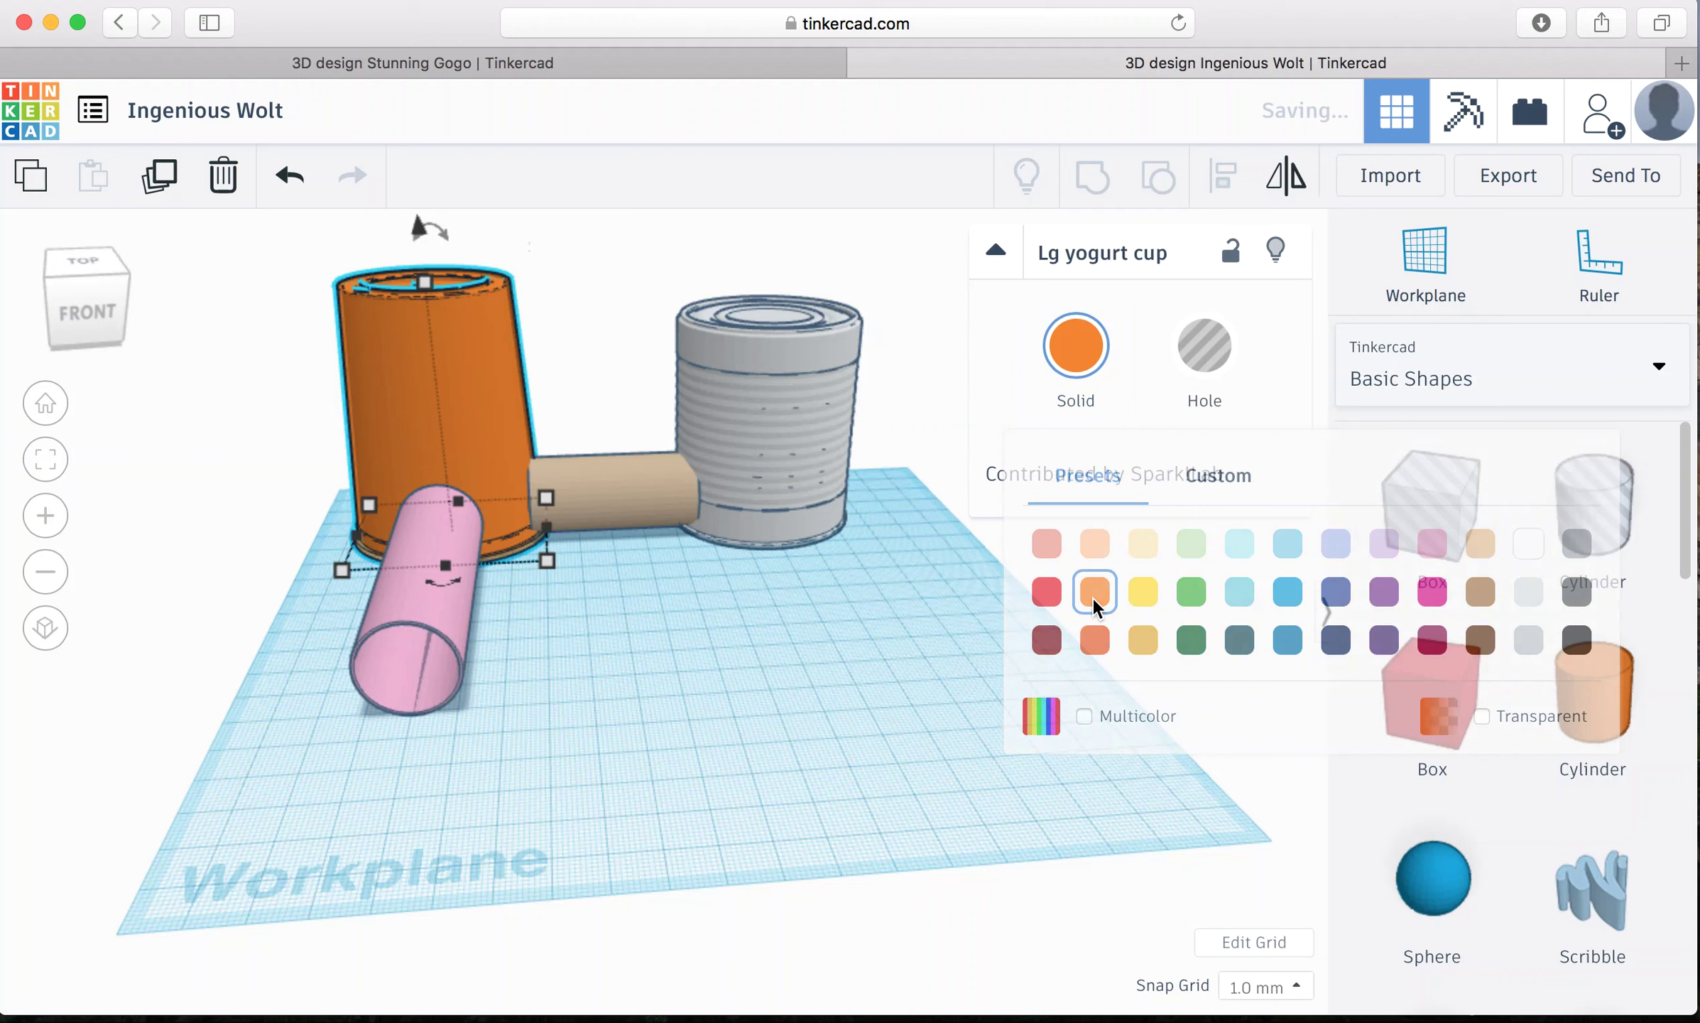
Step: Set the front tissue roll to a custom hot pink, hex ed4ca7
left_click(650, 485)
left_click(1097, 368)
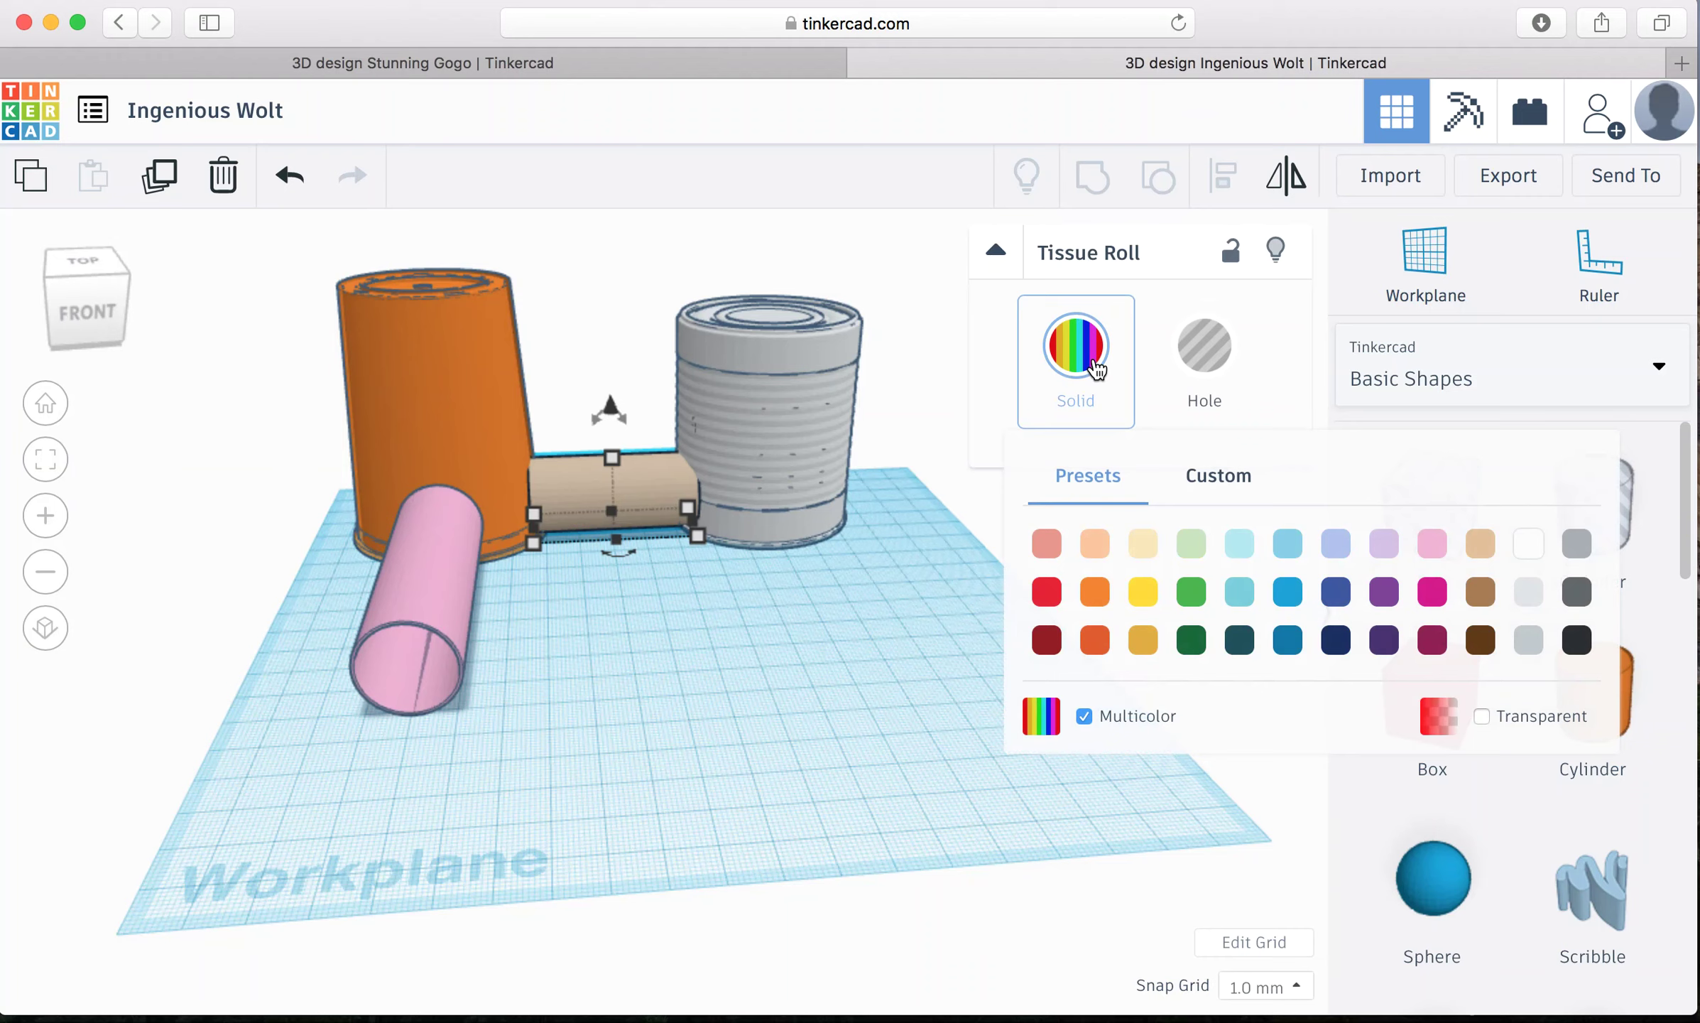
left_click(448, 534)
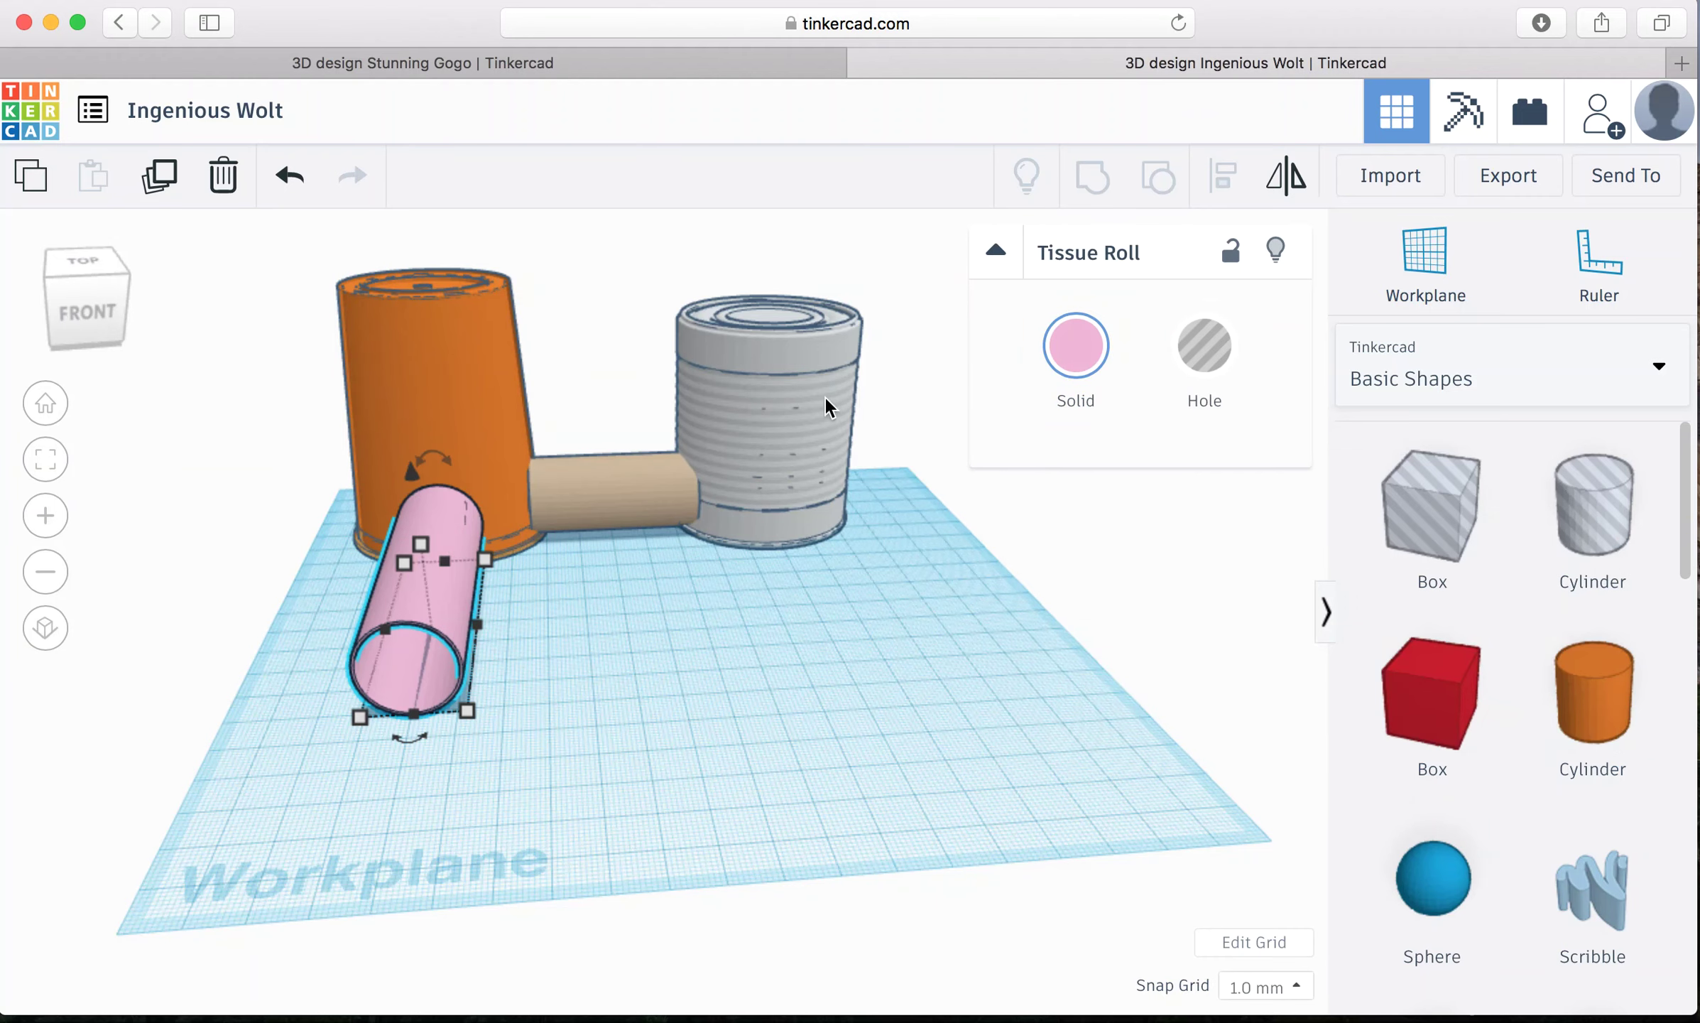
left_click(1077, 341)
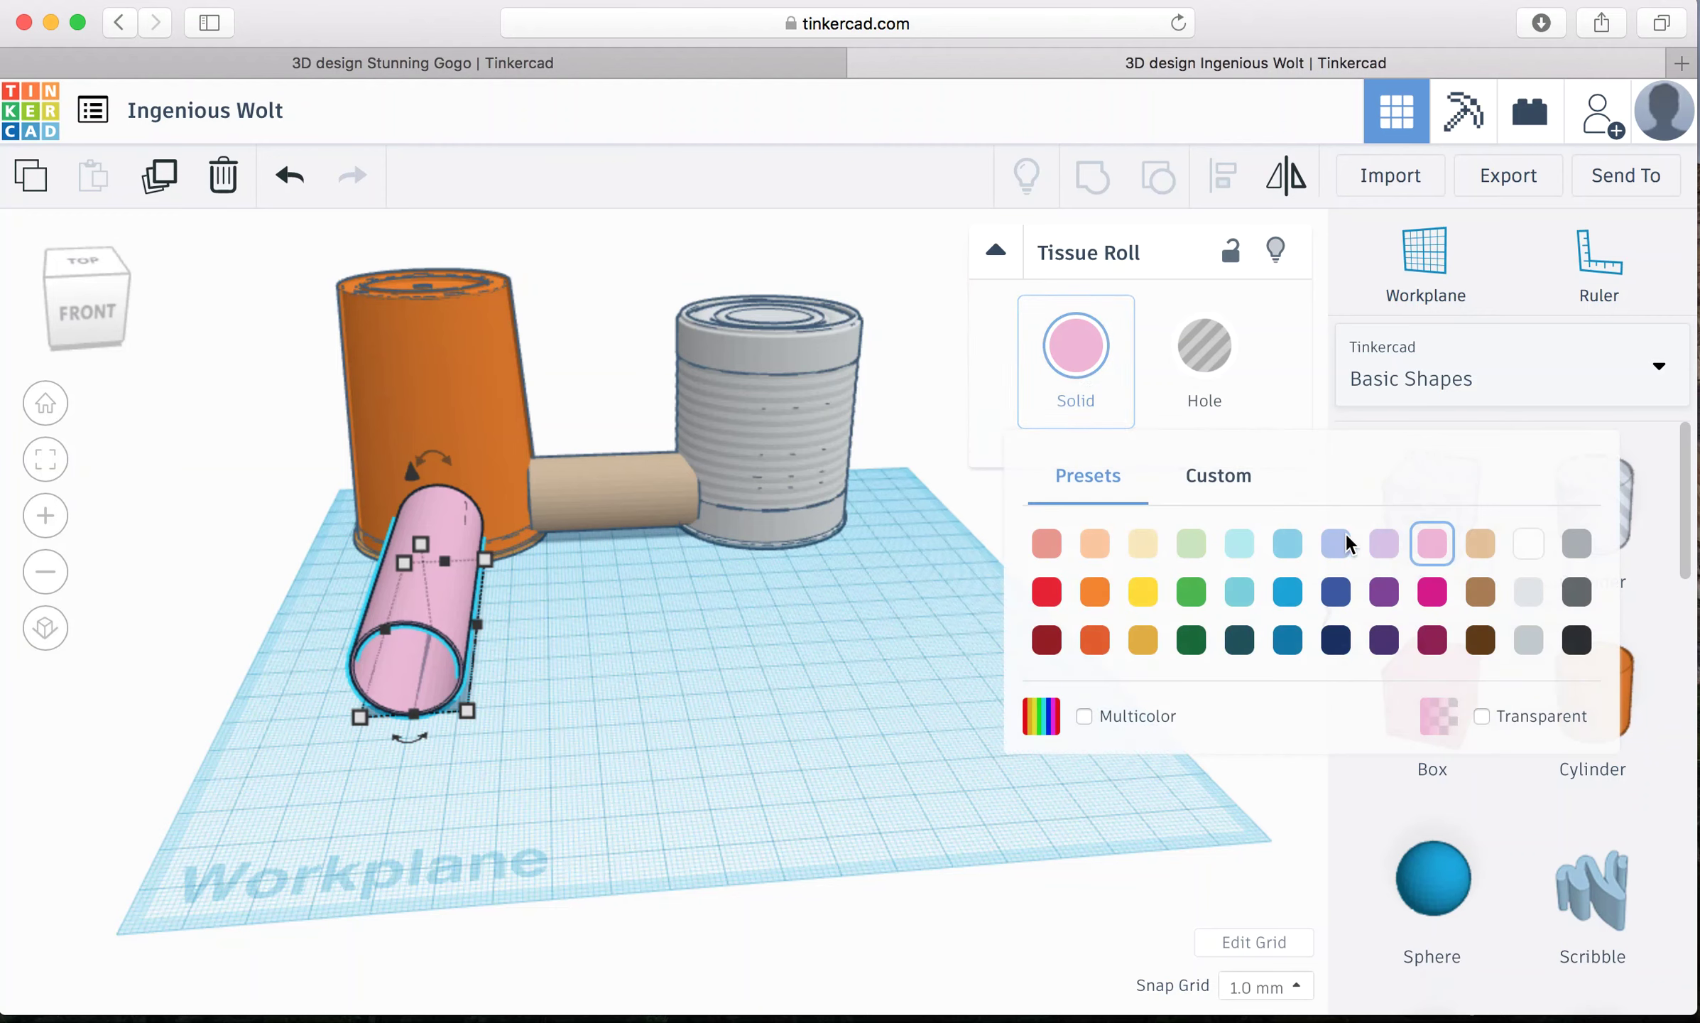
left_click(1219, 472)
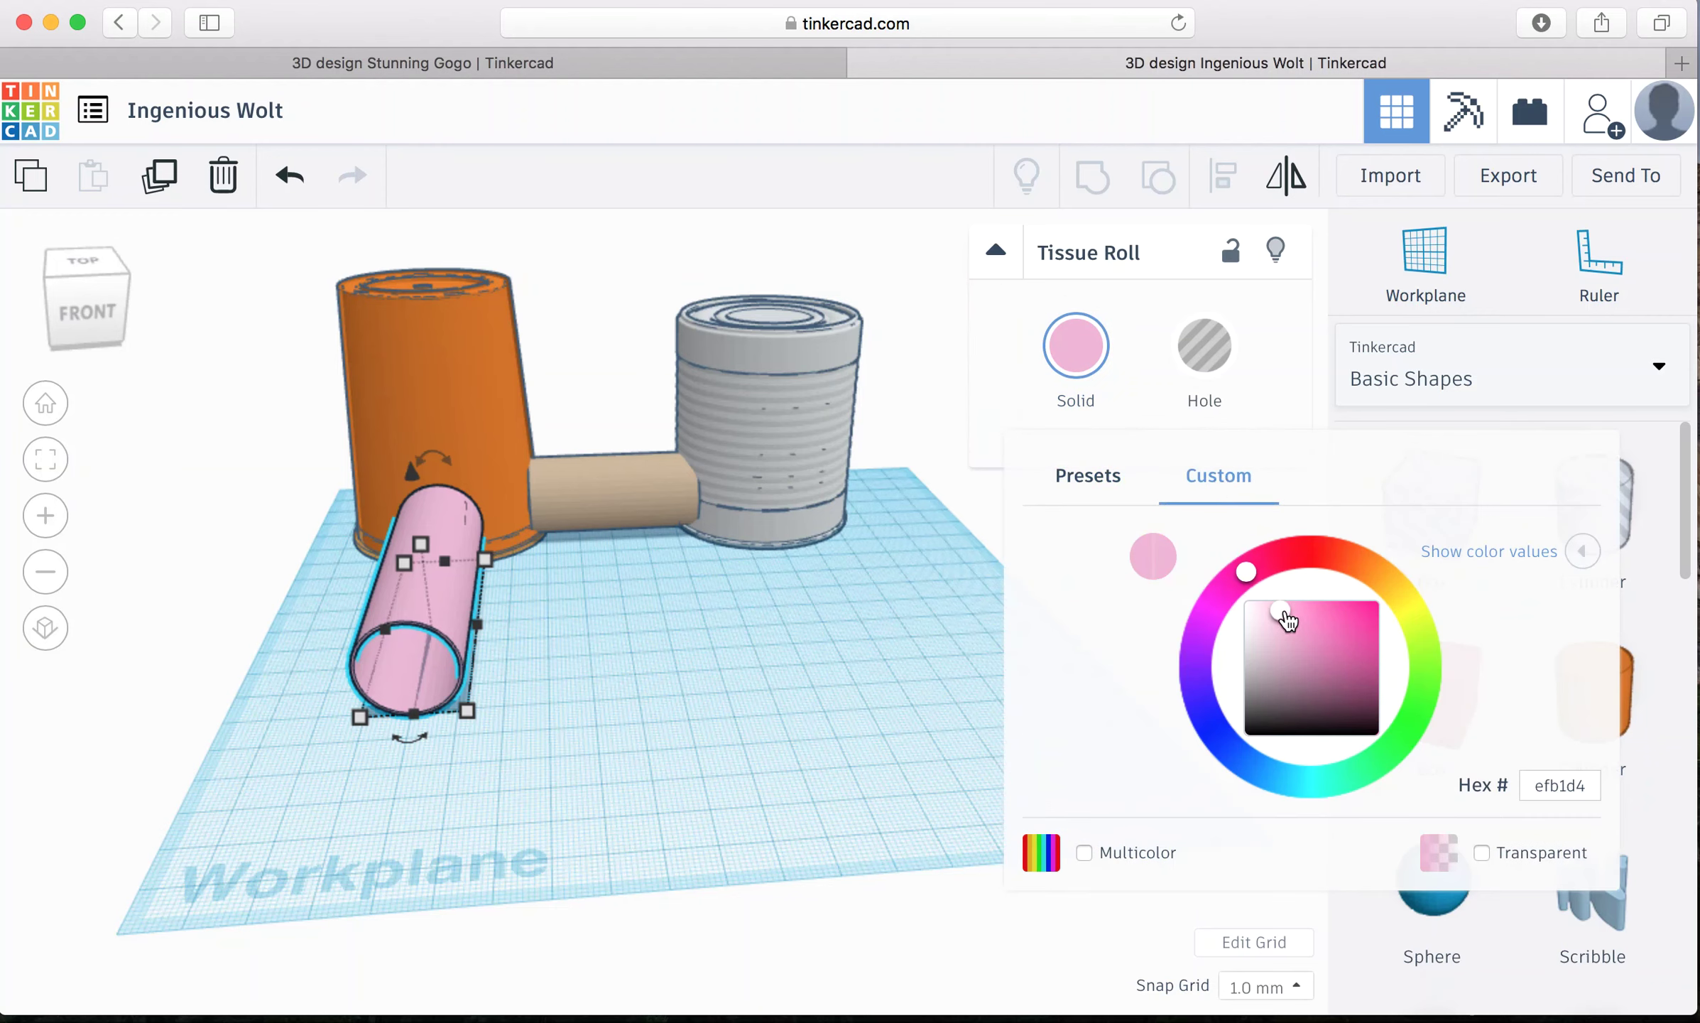
left_click_drag(1282, 616, 1339, 618)
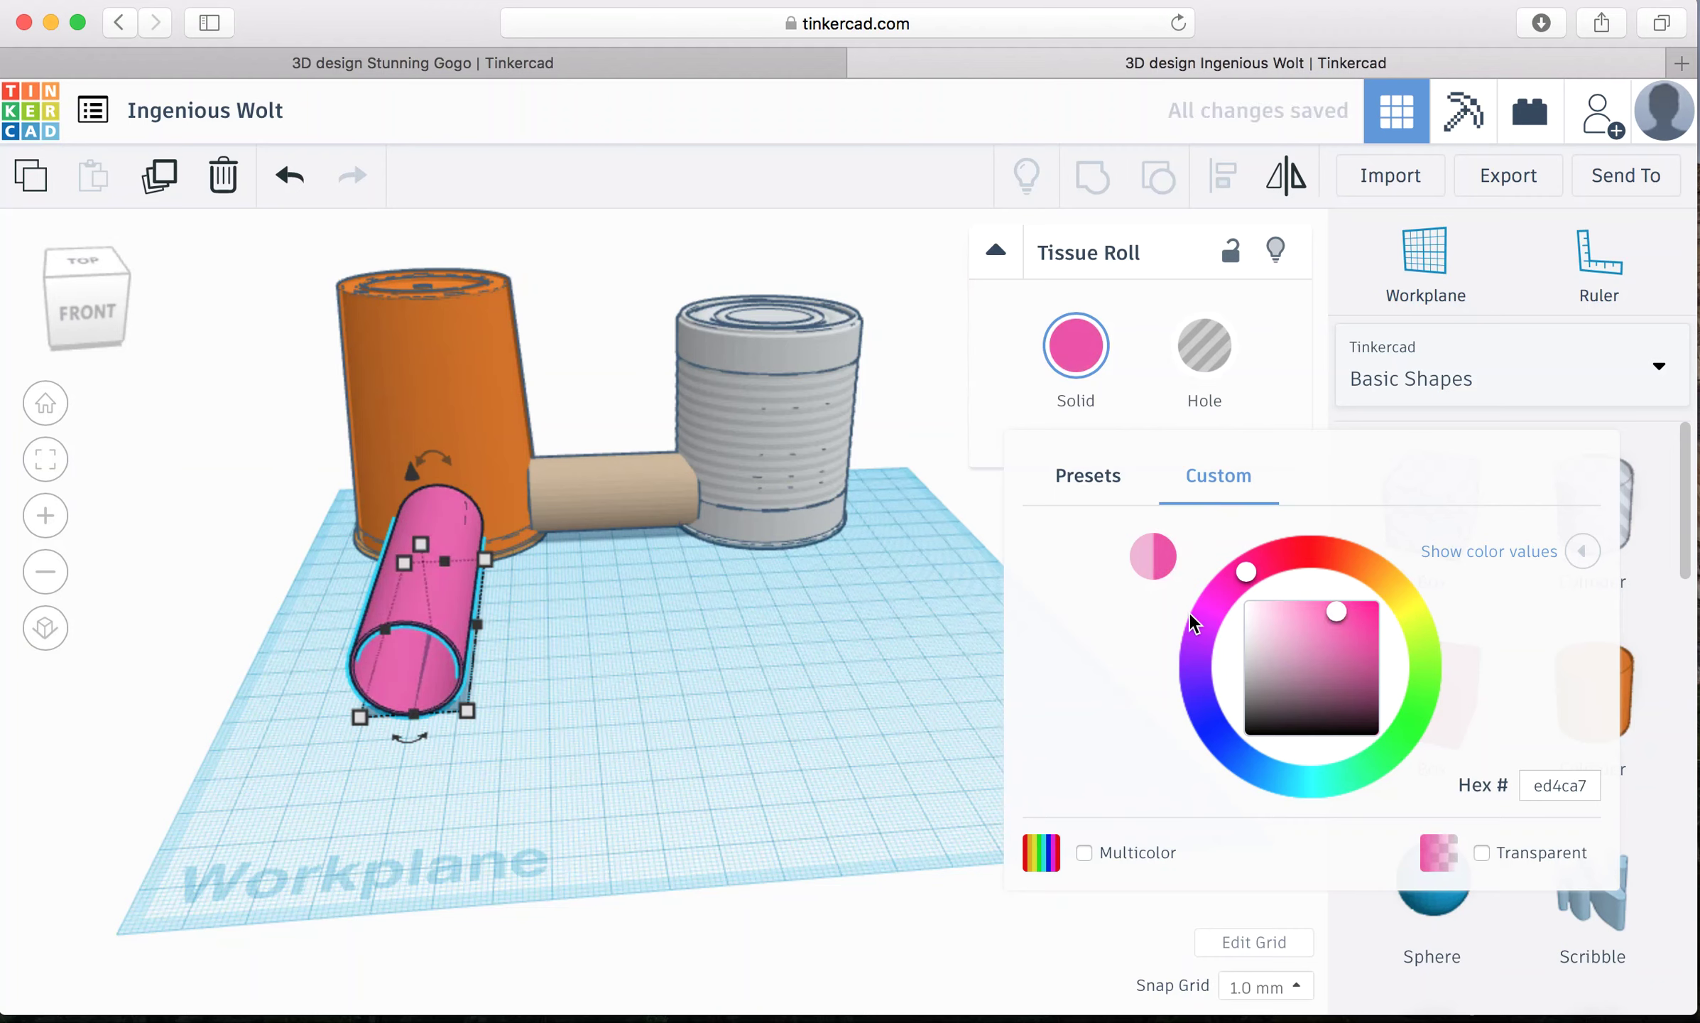
Step: Colour the tan tissue roll yellow and fine-tune its shade with a custom colour
left_click(1088, 468)
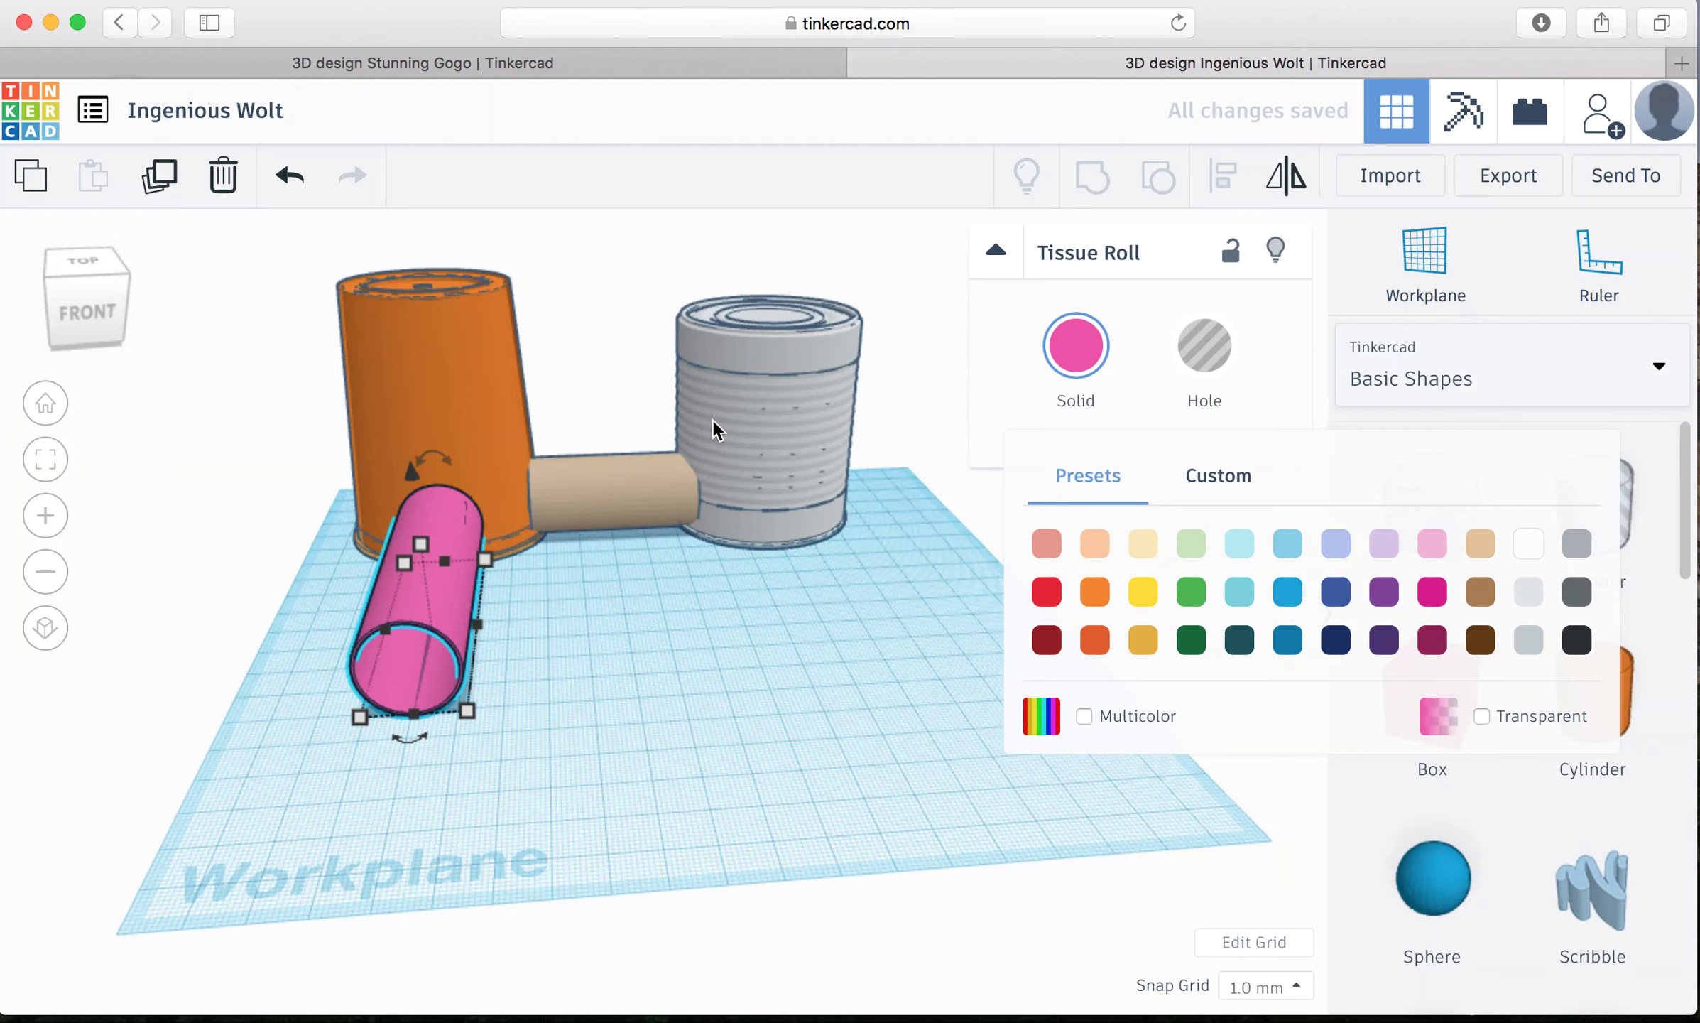
left_click(625, 473)
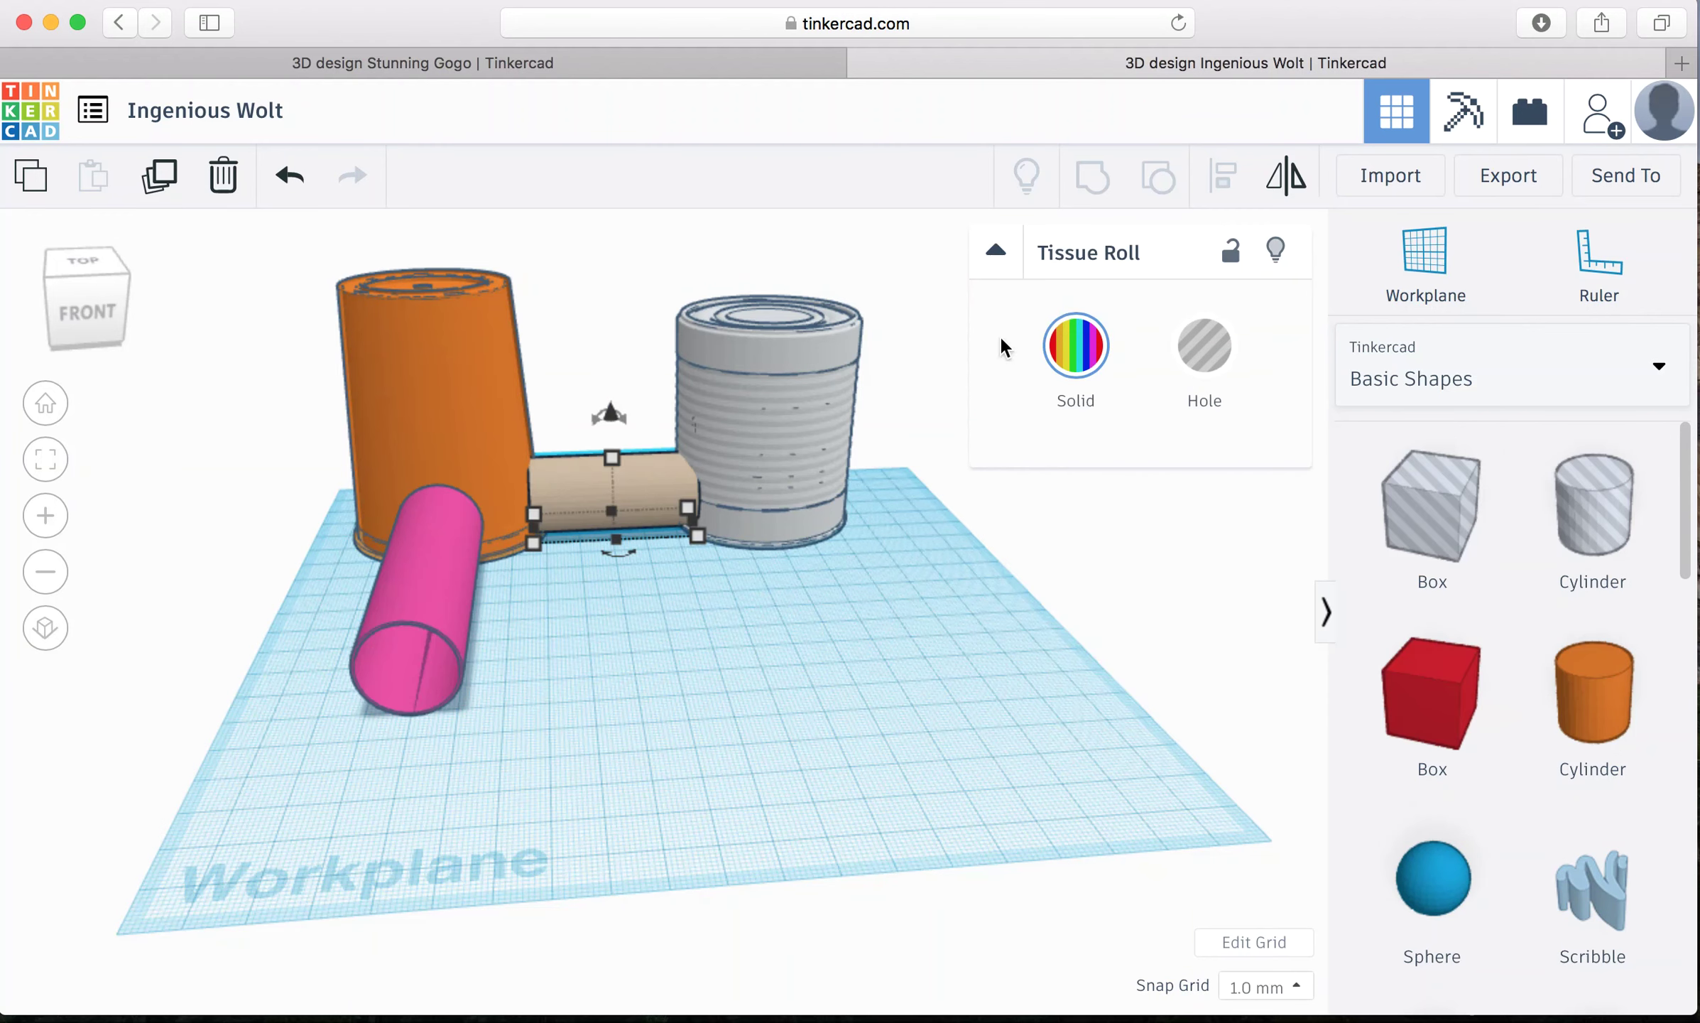
left_click(1078, 383)
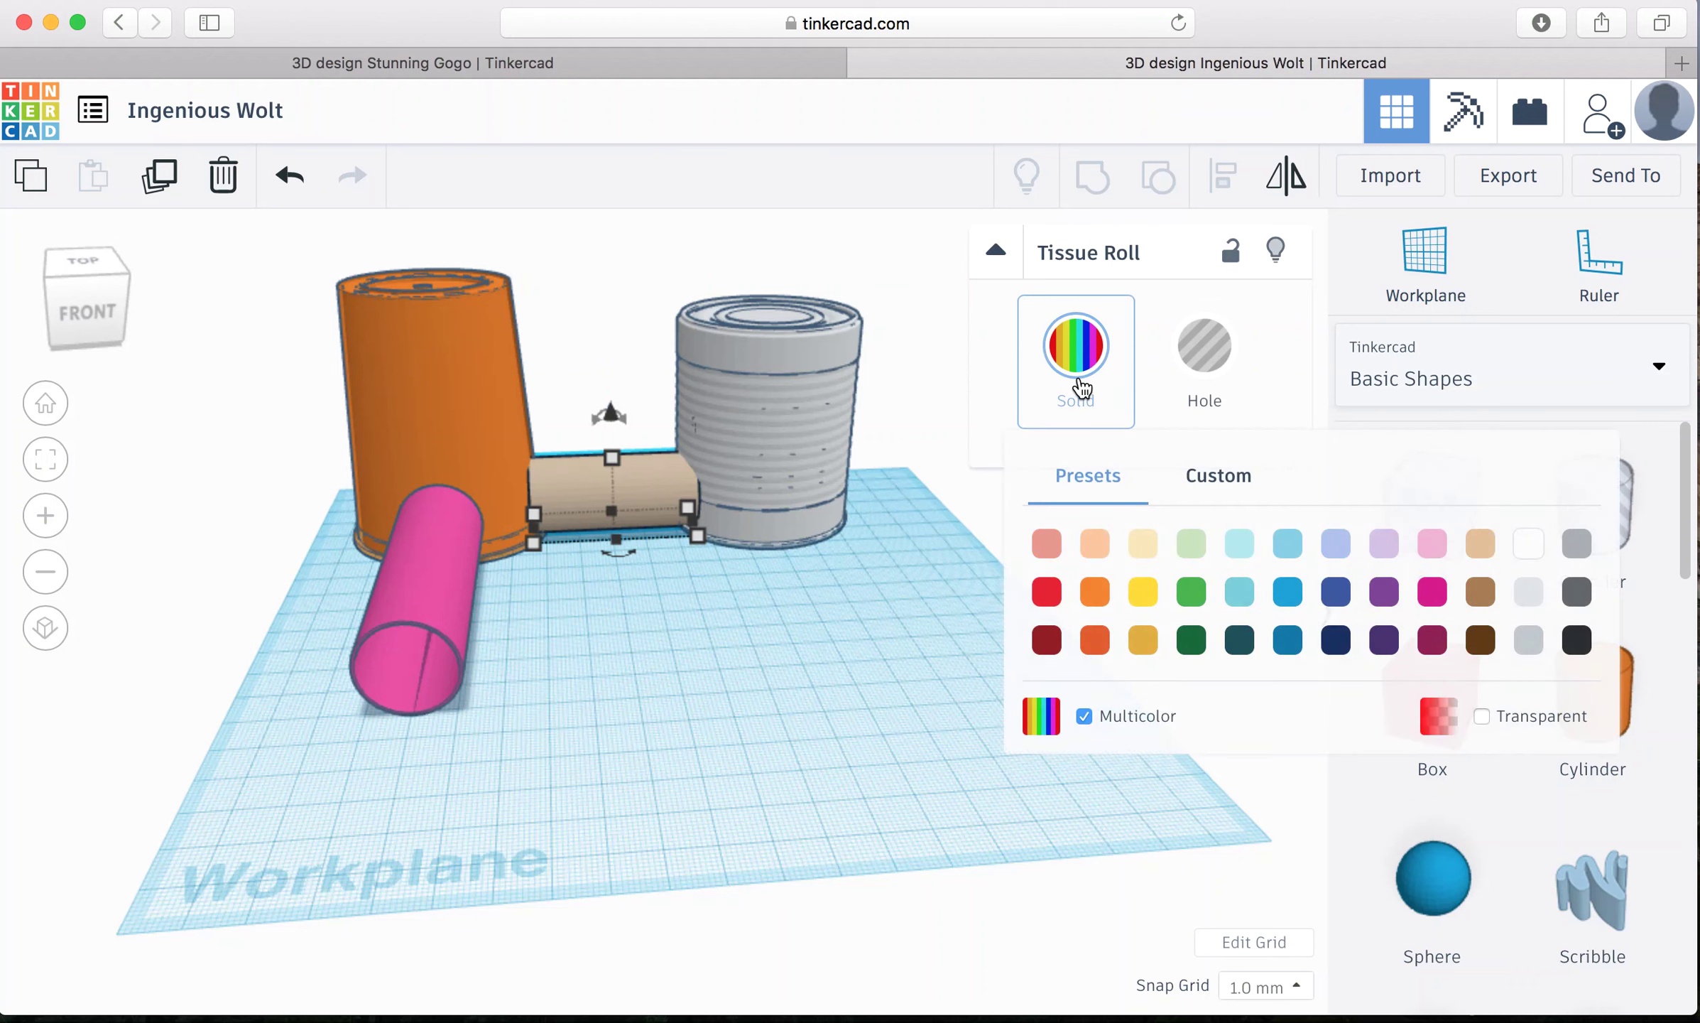
left_click(1134, 597)
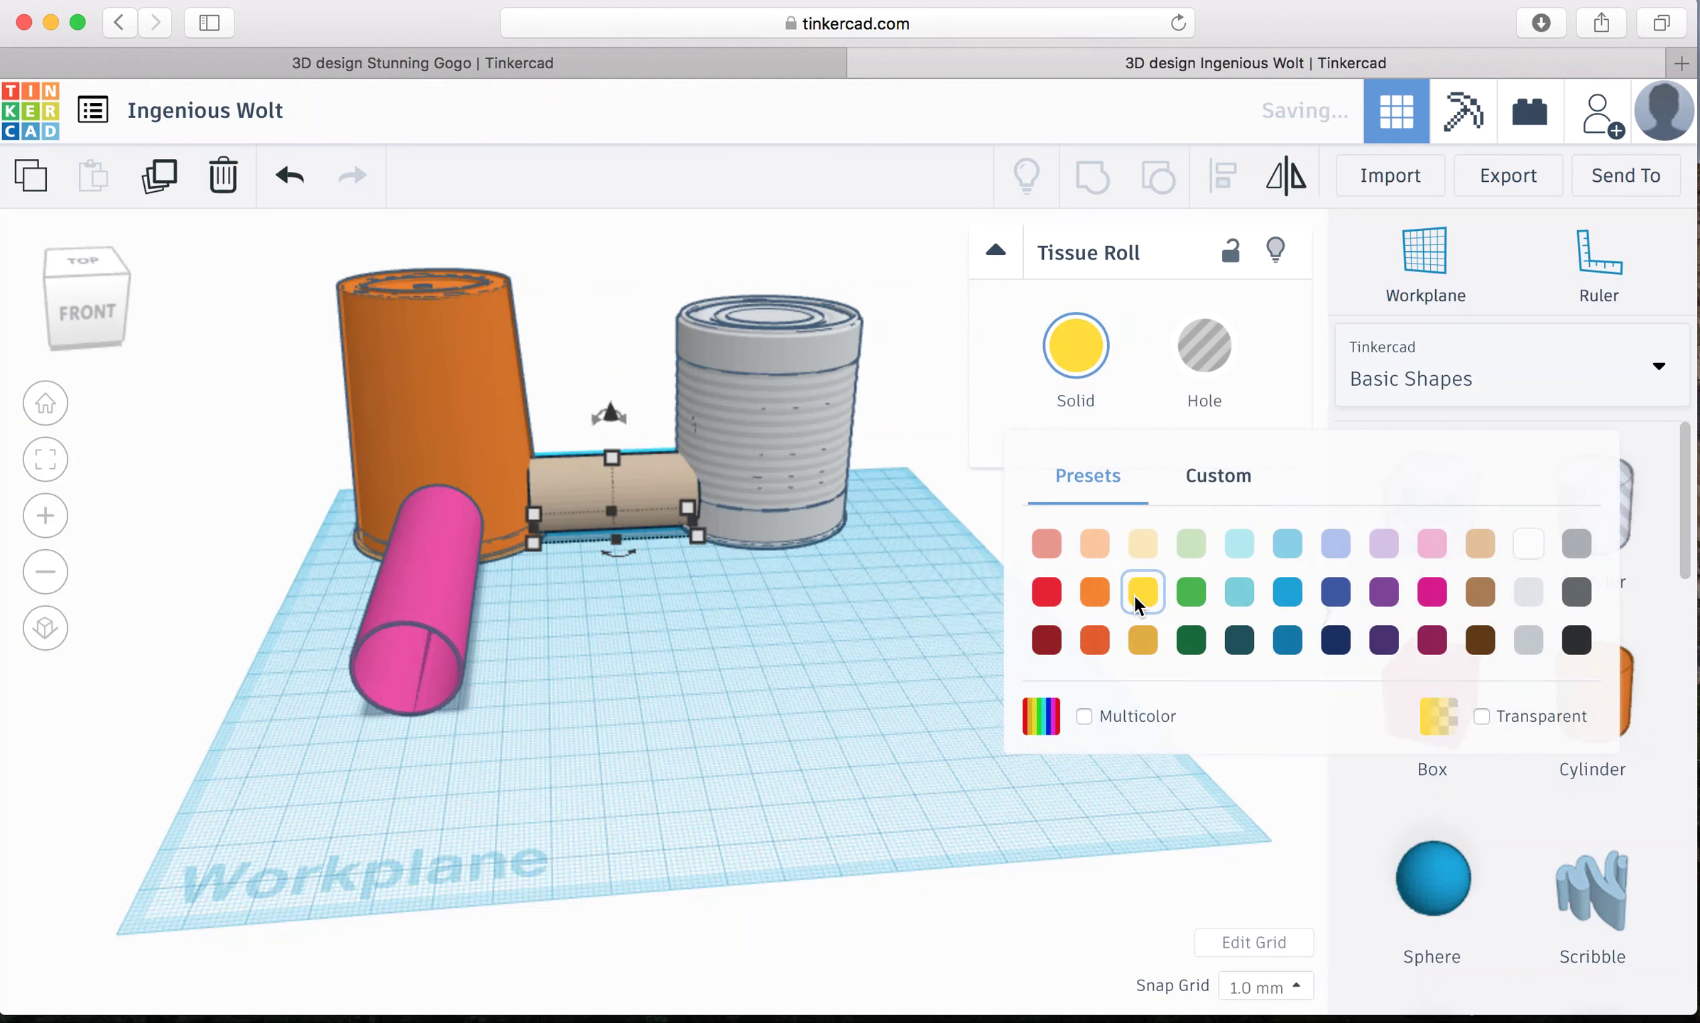
left_click(1082, 322)
left_click(1218, 487)
mouse_move(1365, 603)
left_mouse_down()
mouse_move(1319, 612)
mouse_move(1348, 612)
mouse_move(1331, 605)
left_mouse_up()
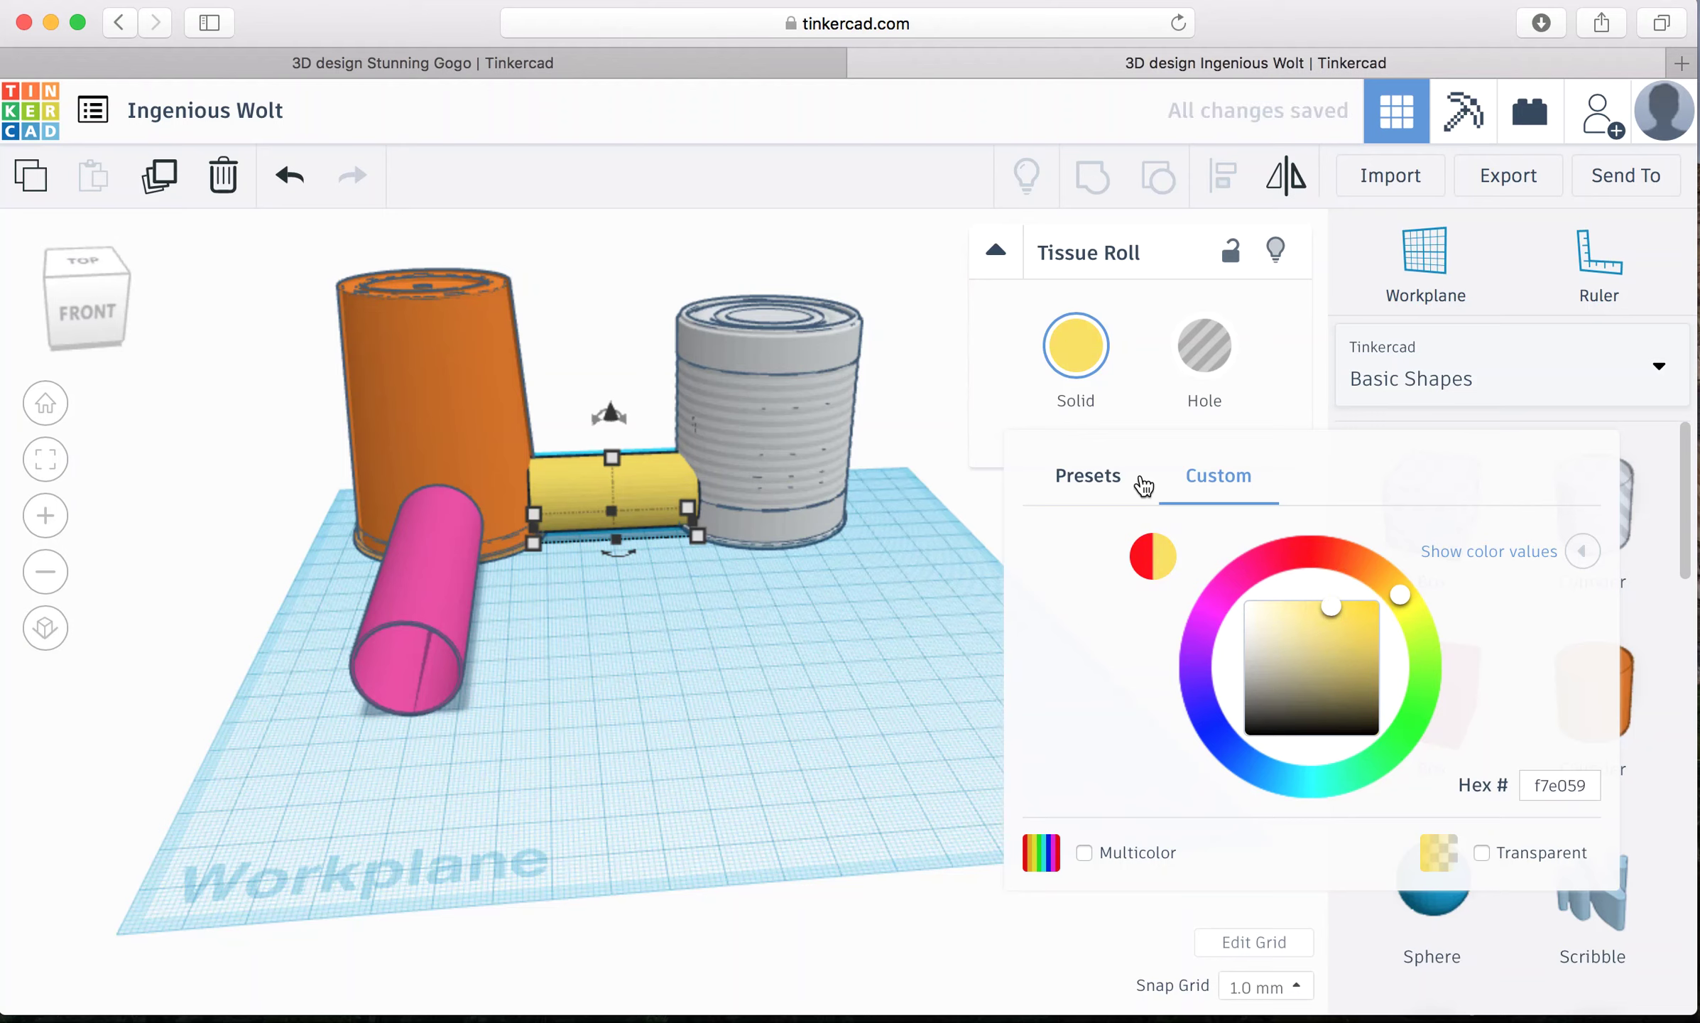
Step: Colour the metal can preset blue
left_click(734, 301)
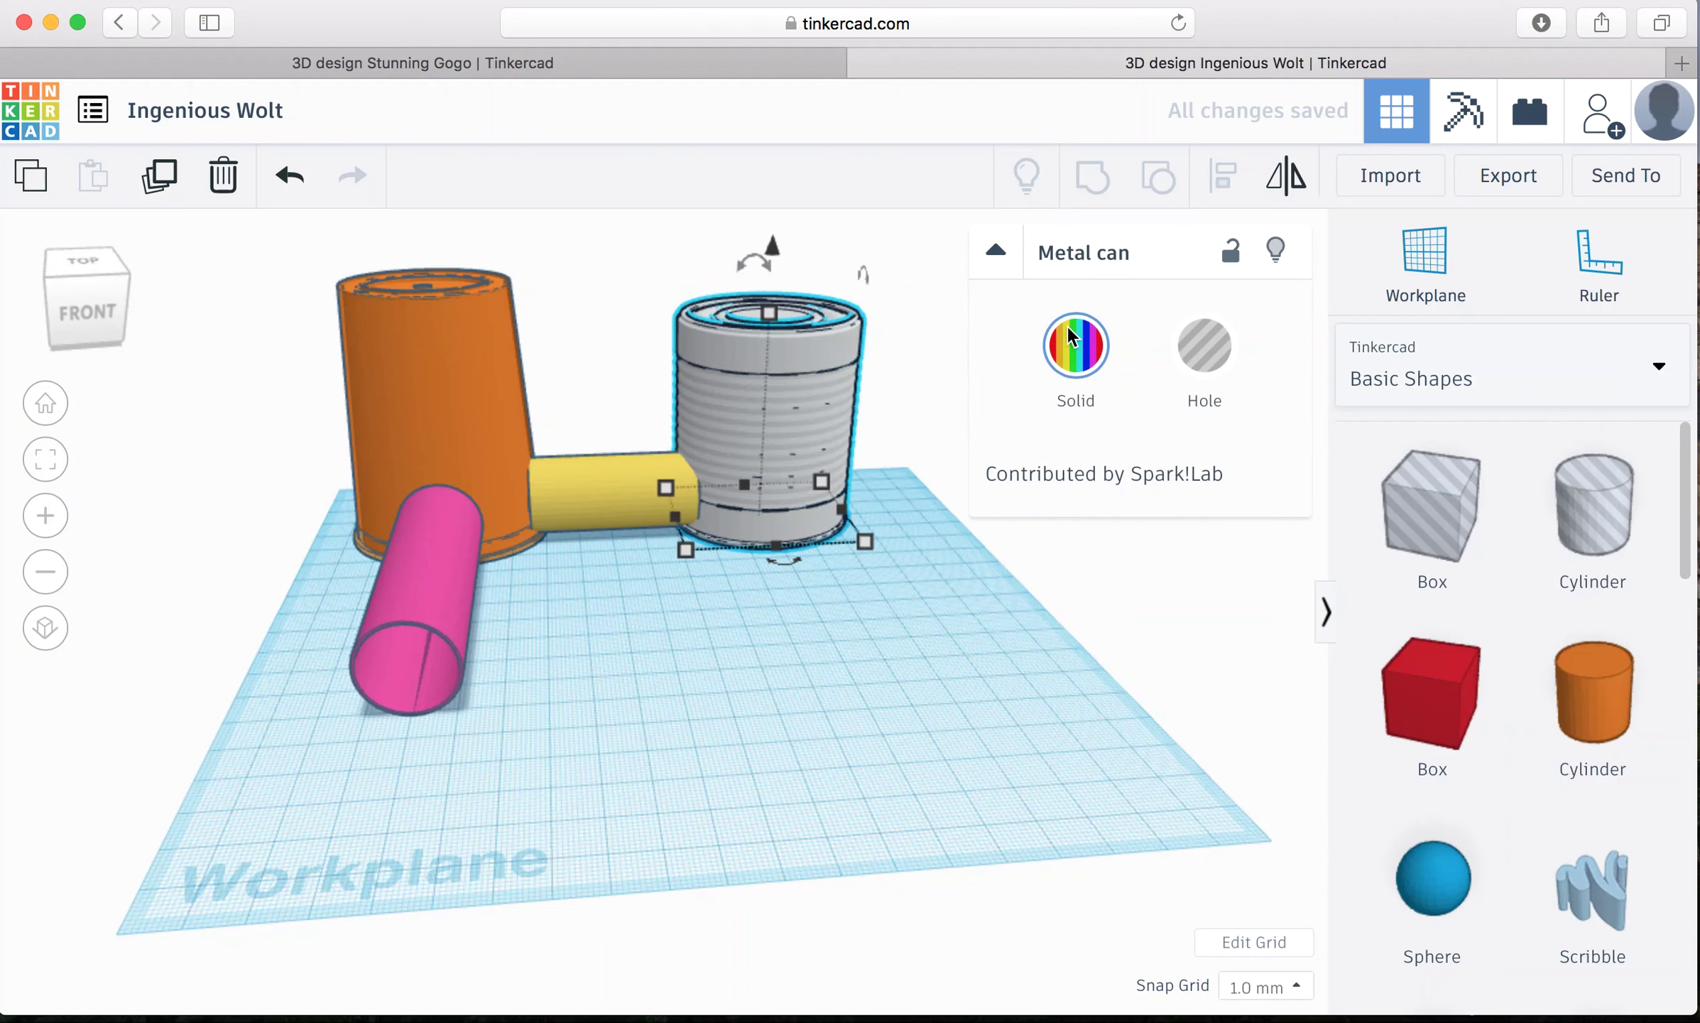
left_click(1092, 344)
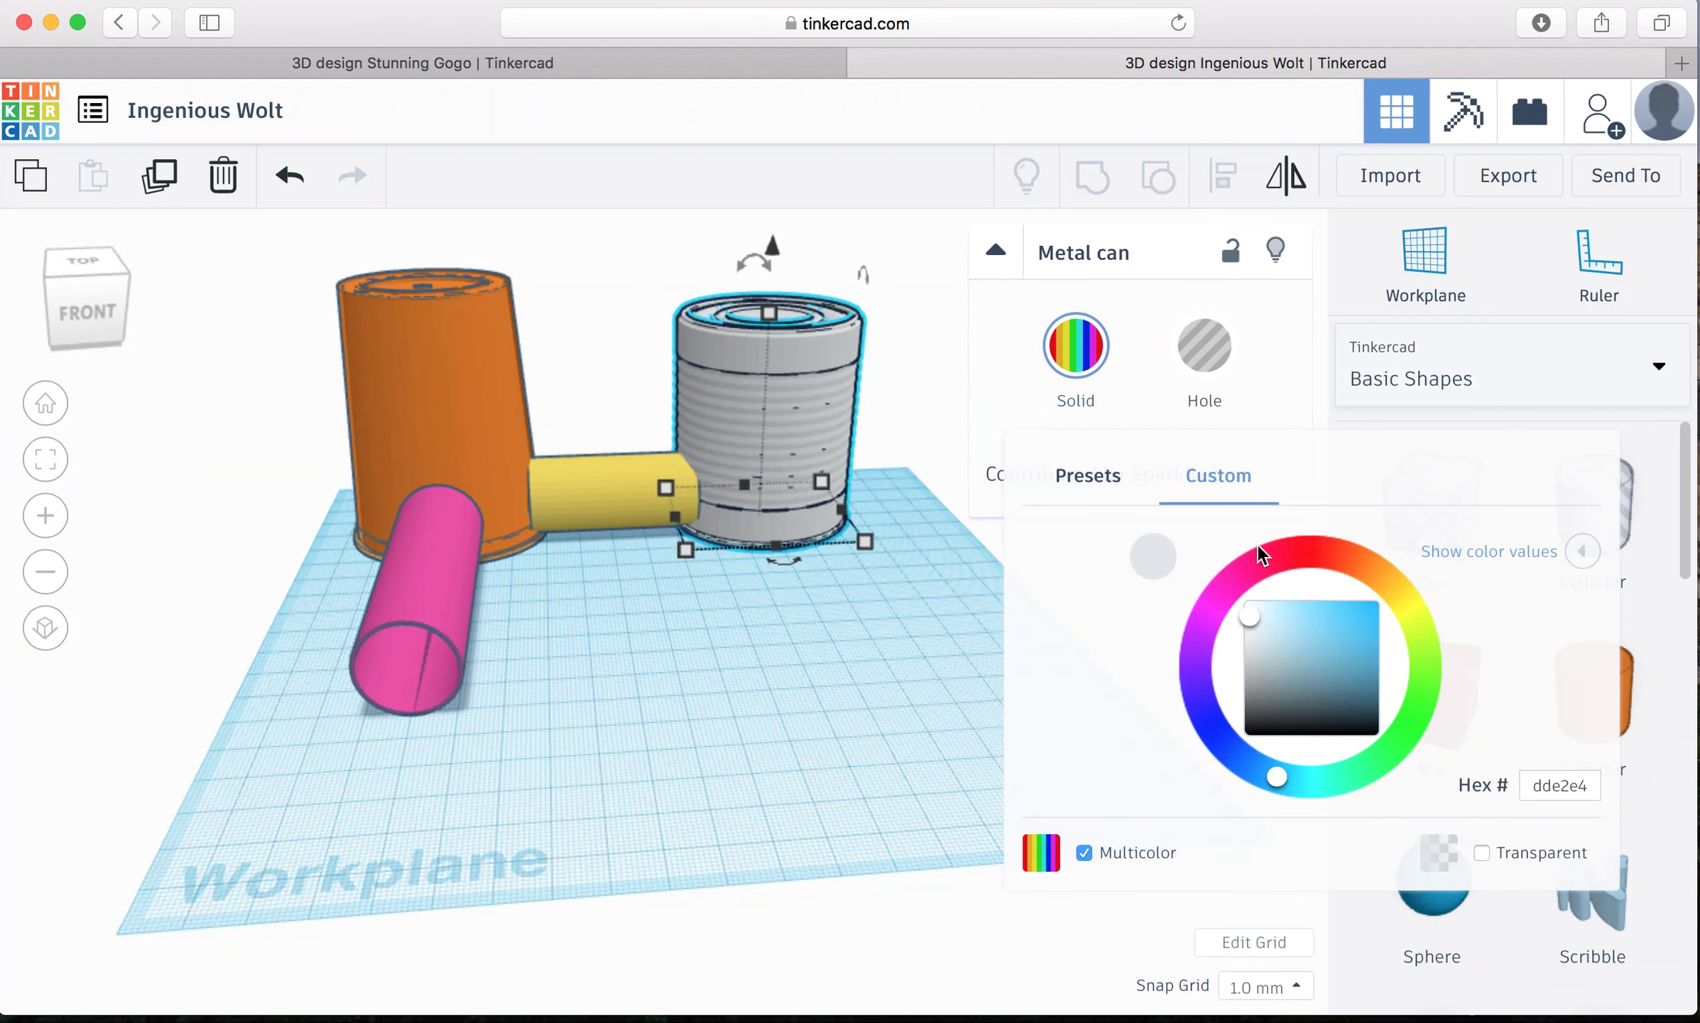
left_click(1101, 481)
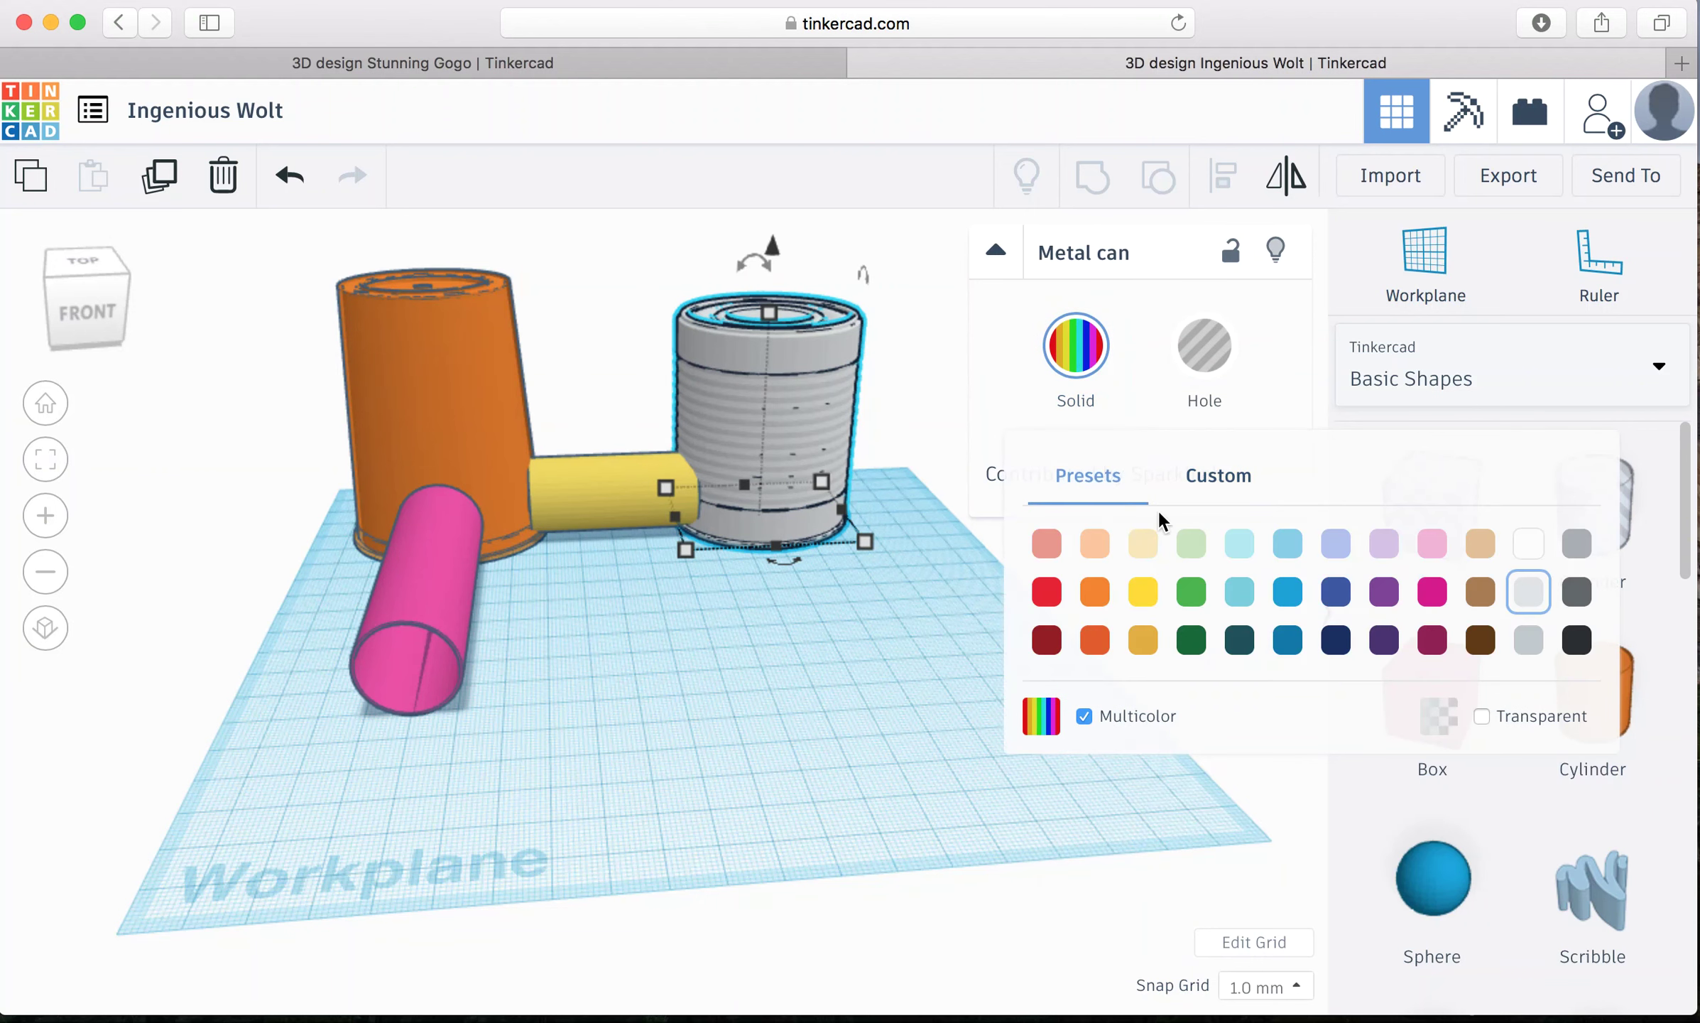
left_click(1294, 600)
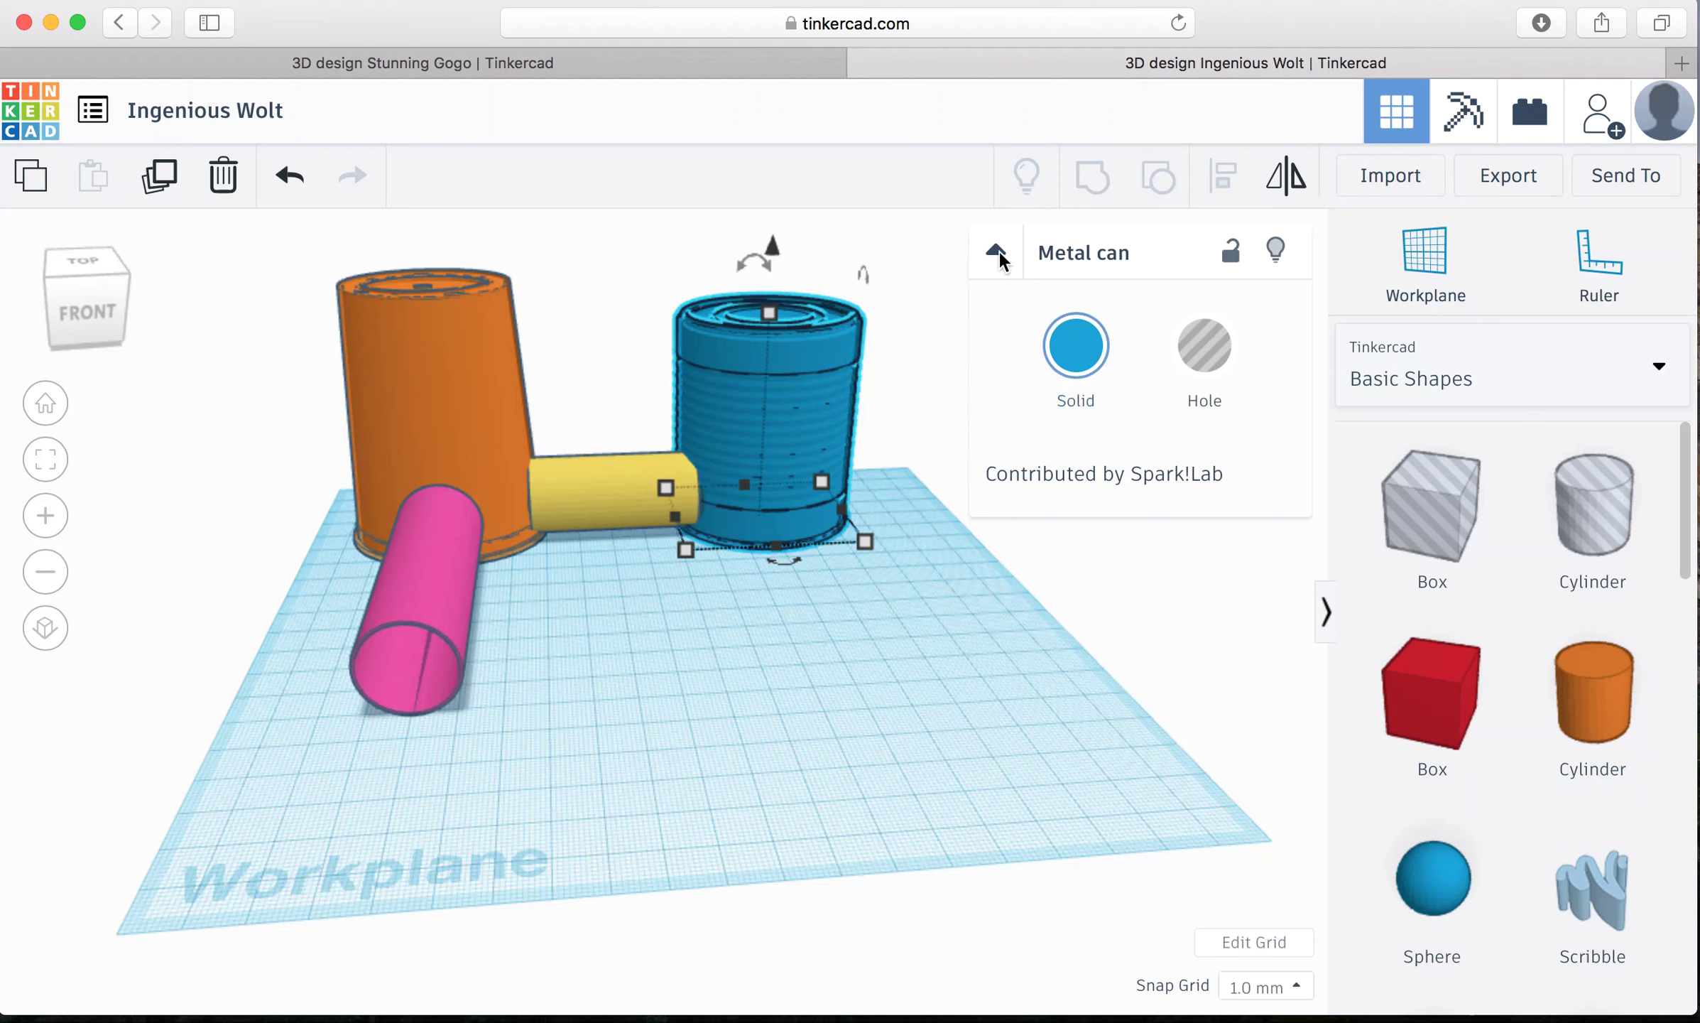
left_click(933, 229)
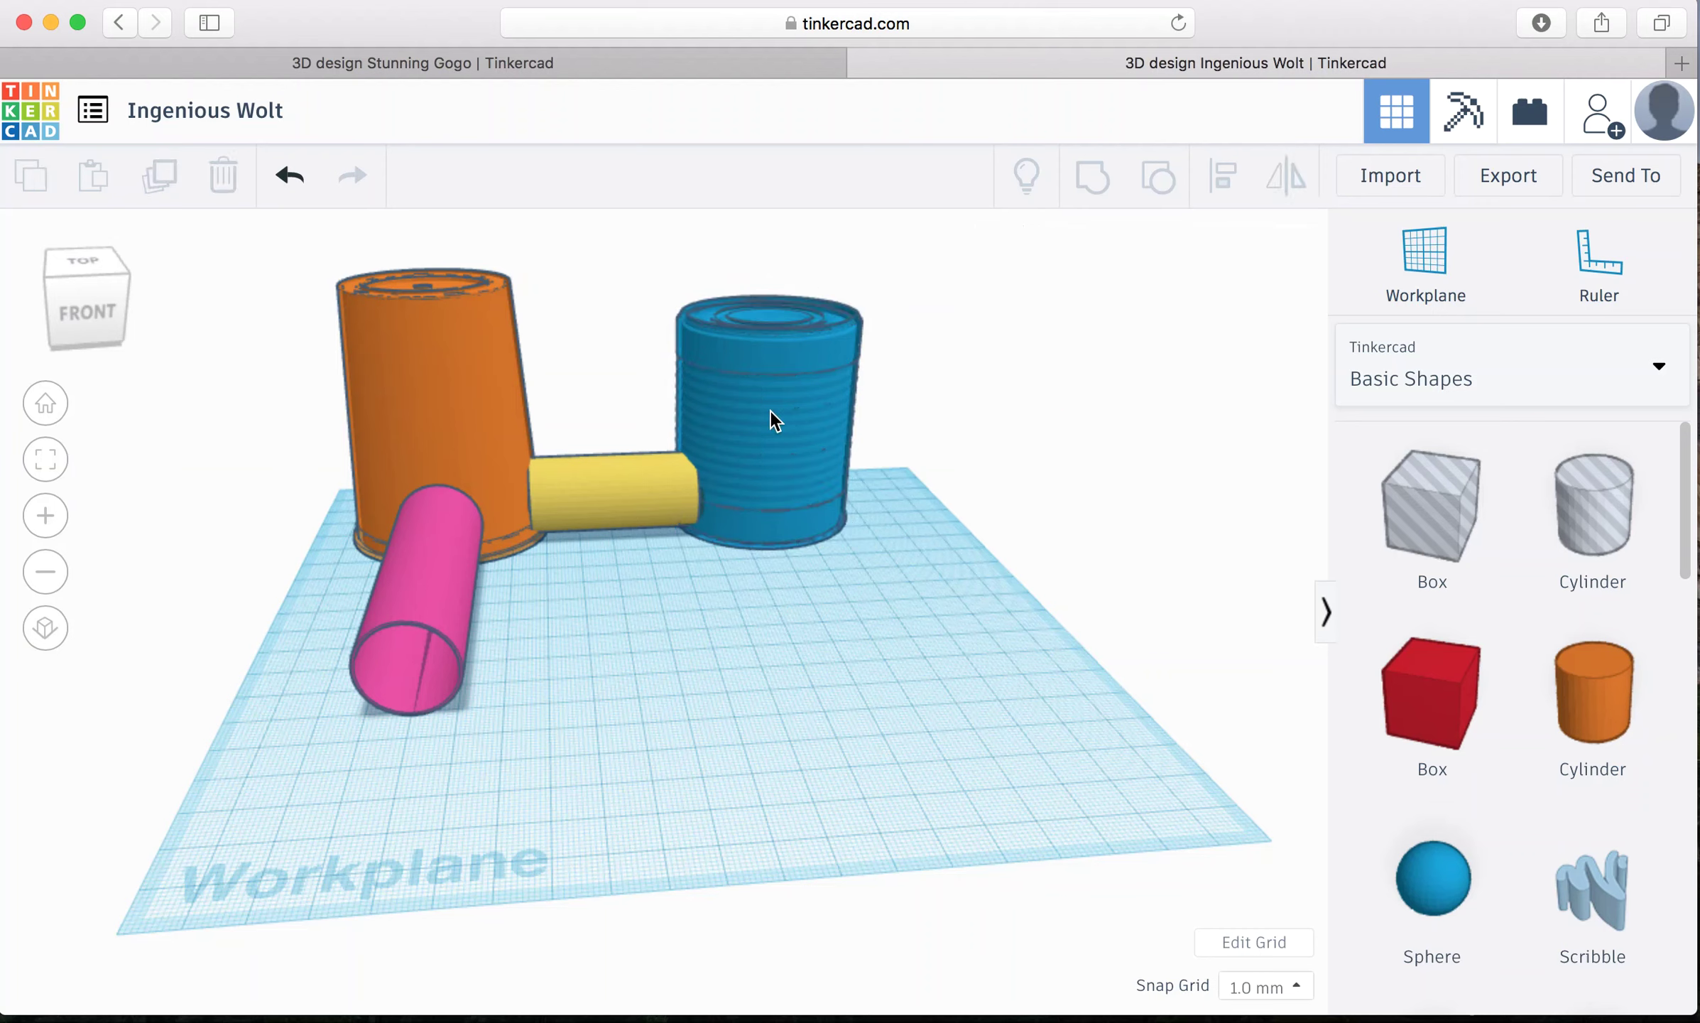
Step: Add a Star from Basic Shapes and lift it about 63 above the workplane over the can
left_click(1506, 398)
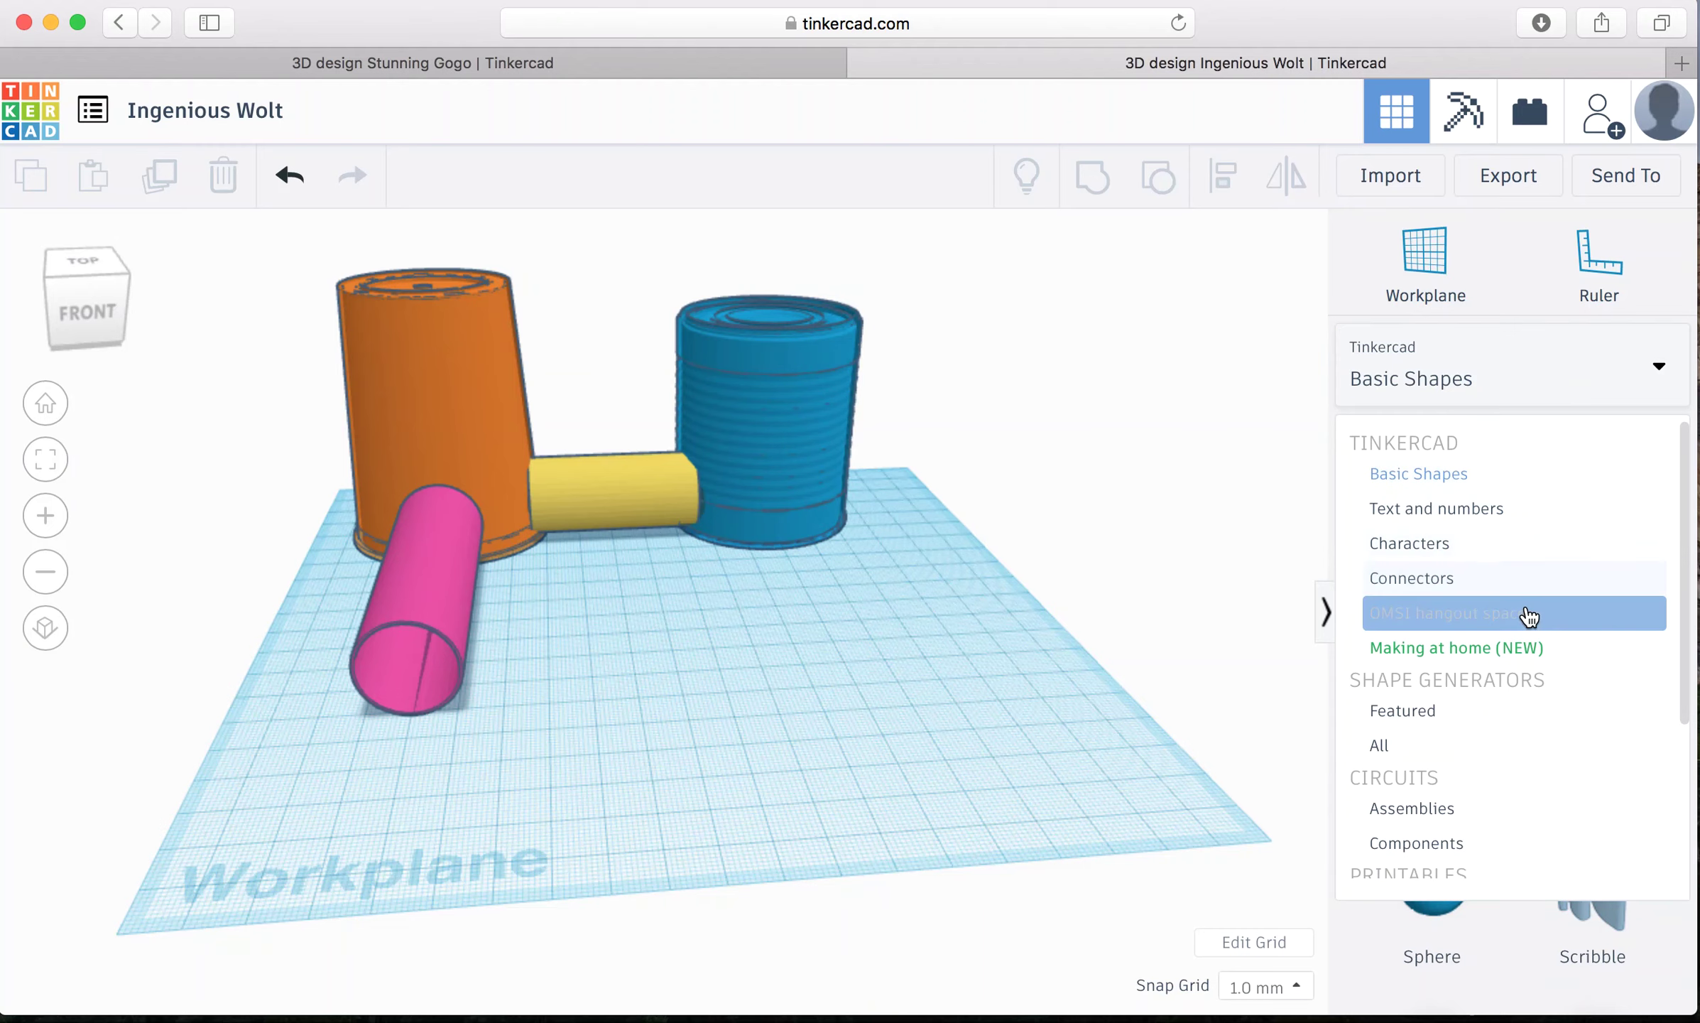
scroll(1525, 612, "down", 2)
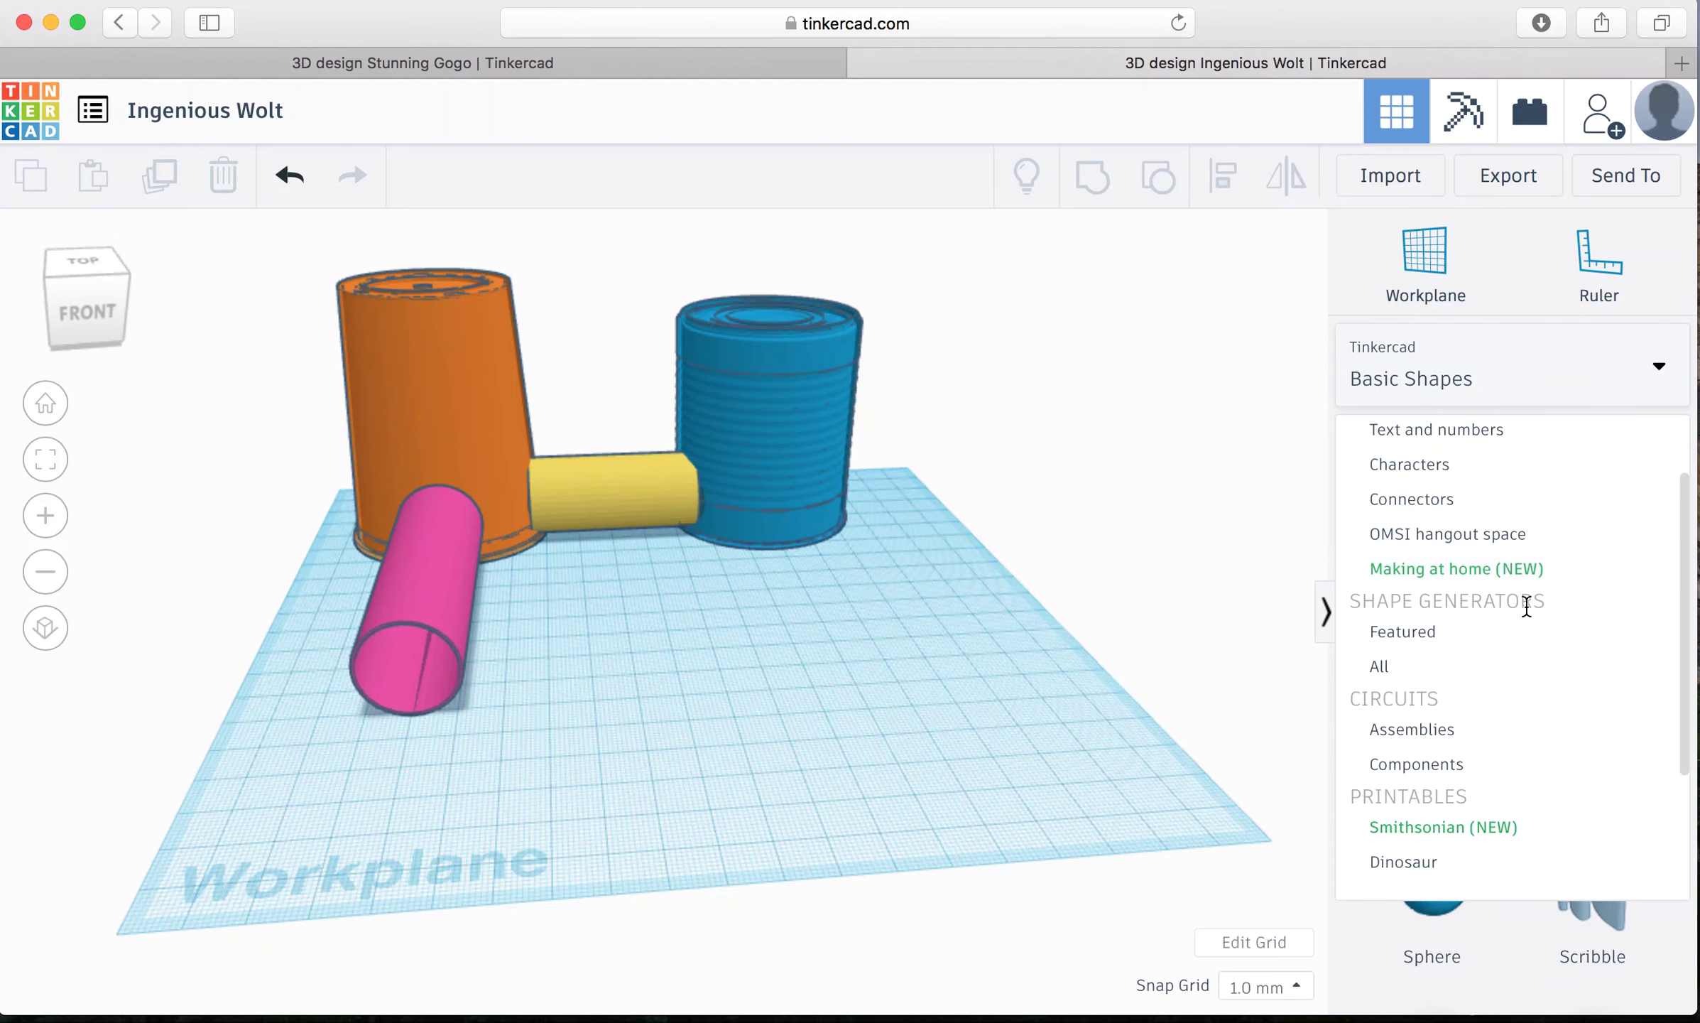
scroll(1527, 615, "down", 4)
scroll(1526, 614, "up", 6)
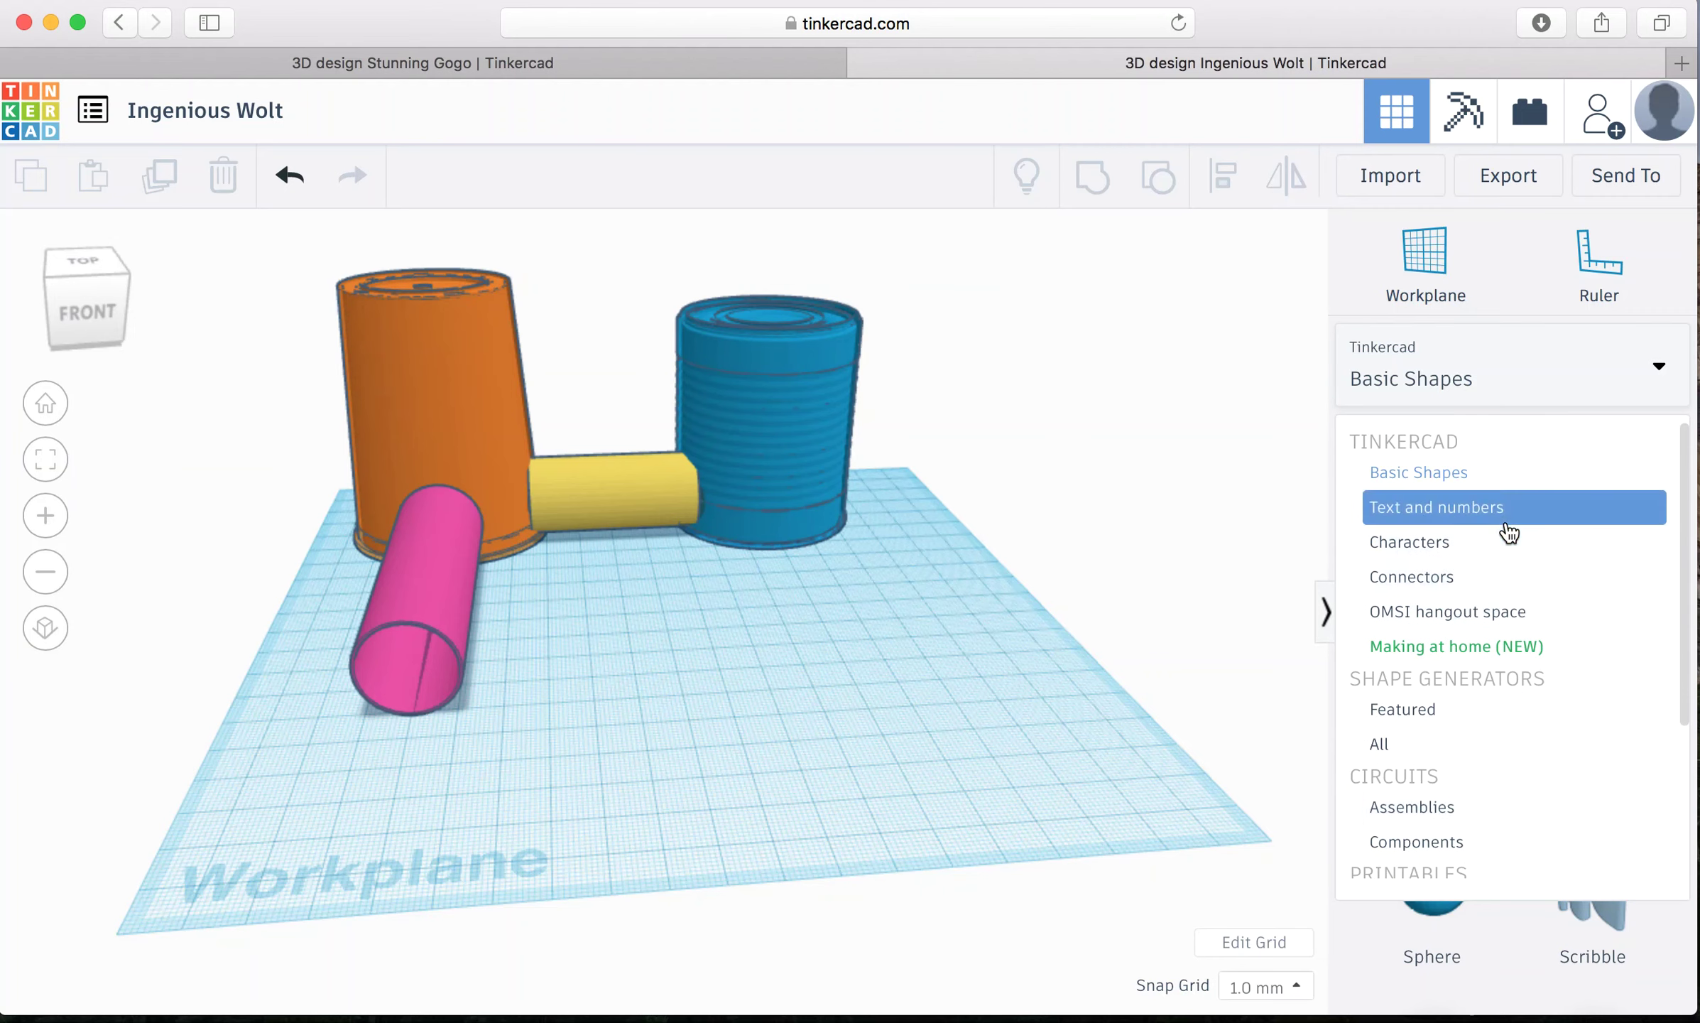
left_click(1499, 473)
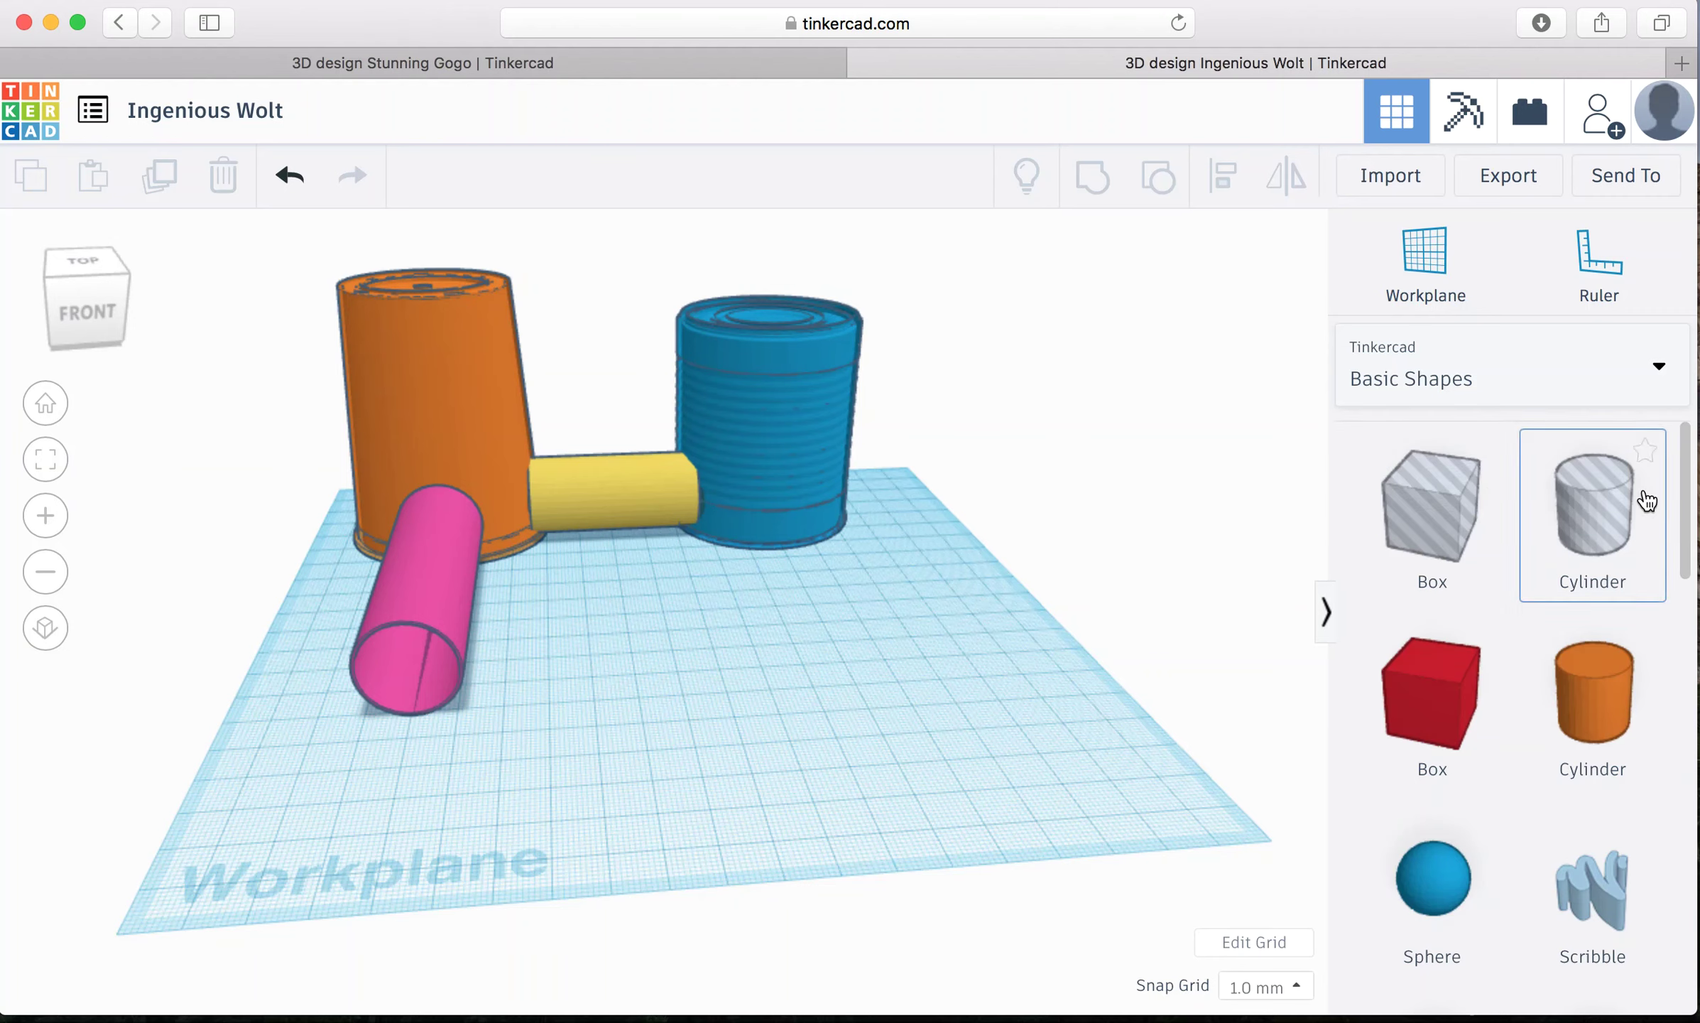
left_click_drag(1681, 455, 850, 662)
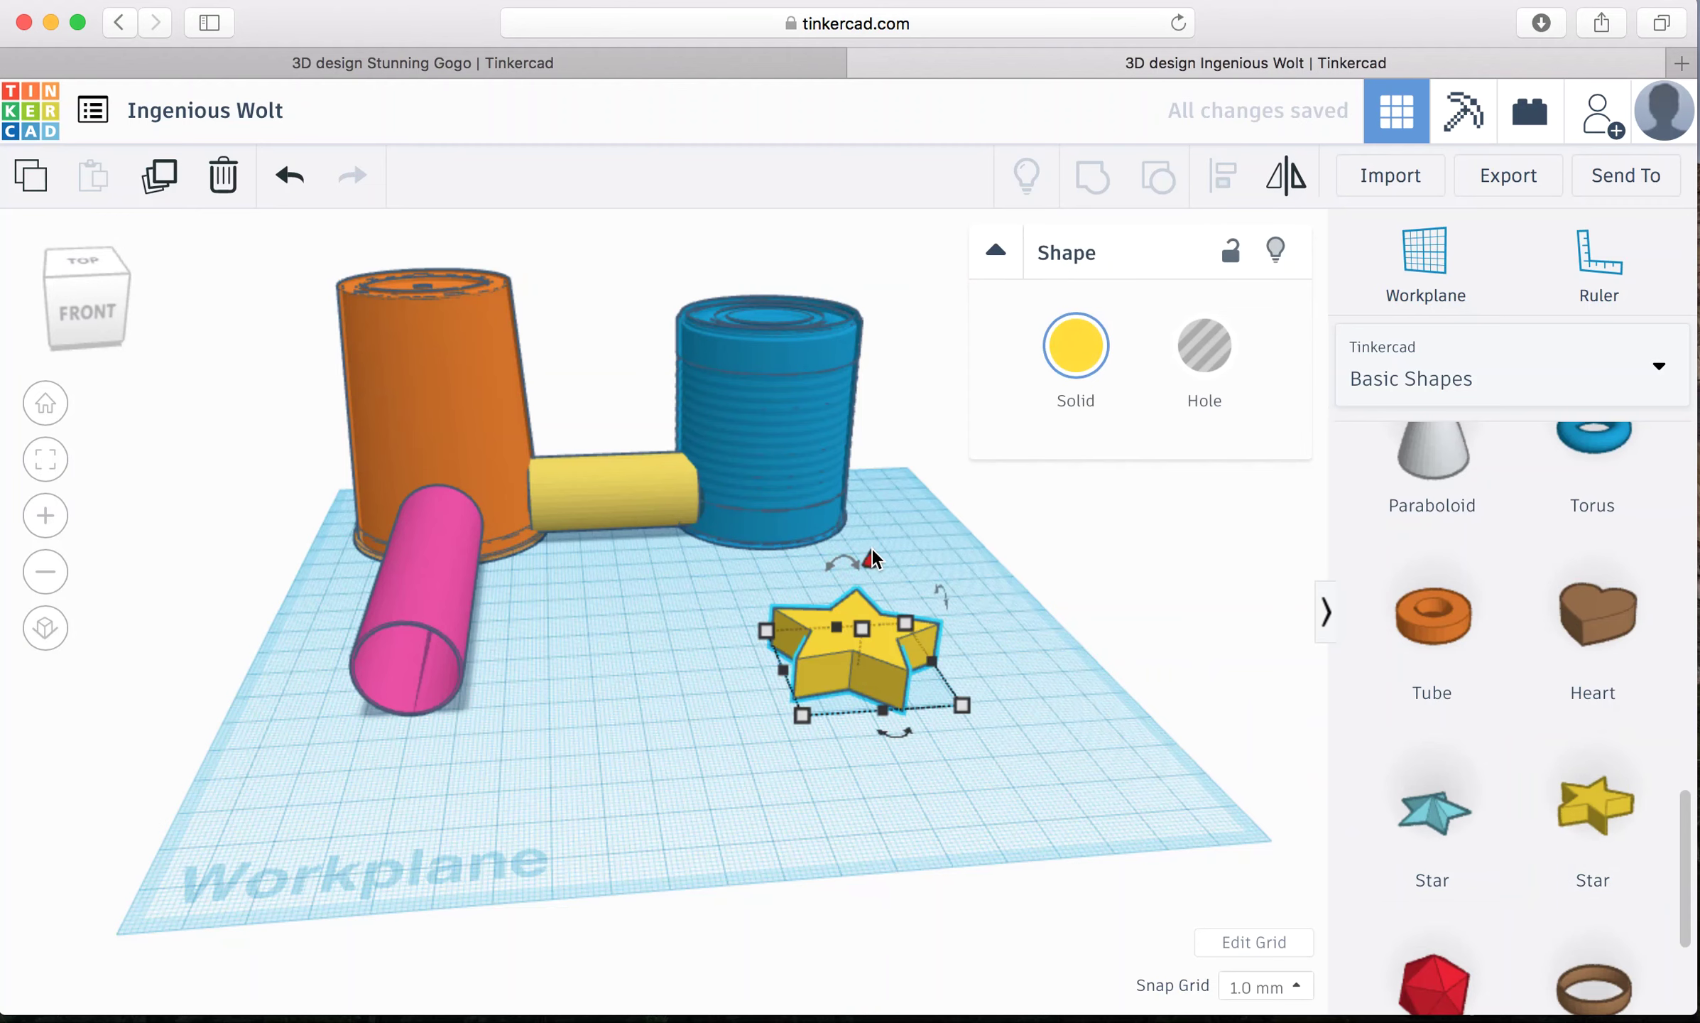
left_click_drag(871, 559, 811, 266)
left_click_drag(83, 304, 110, 301)
left_click_drag(815, 293, 816, 329)
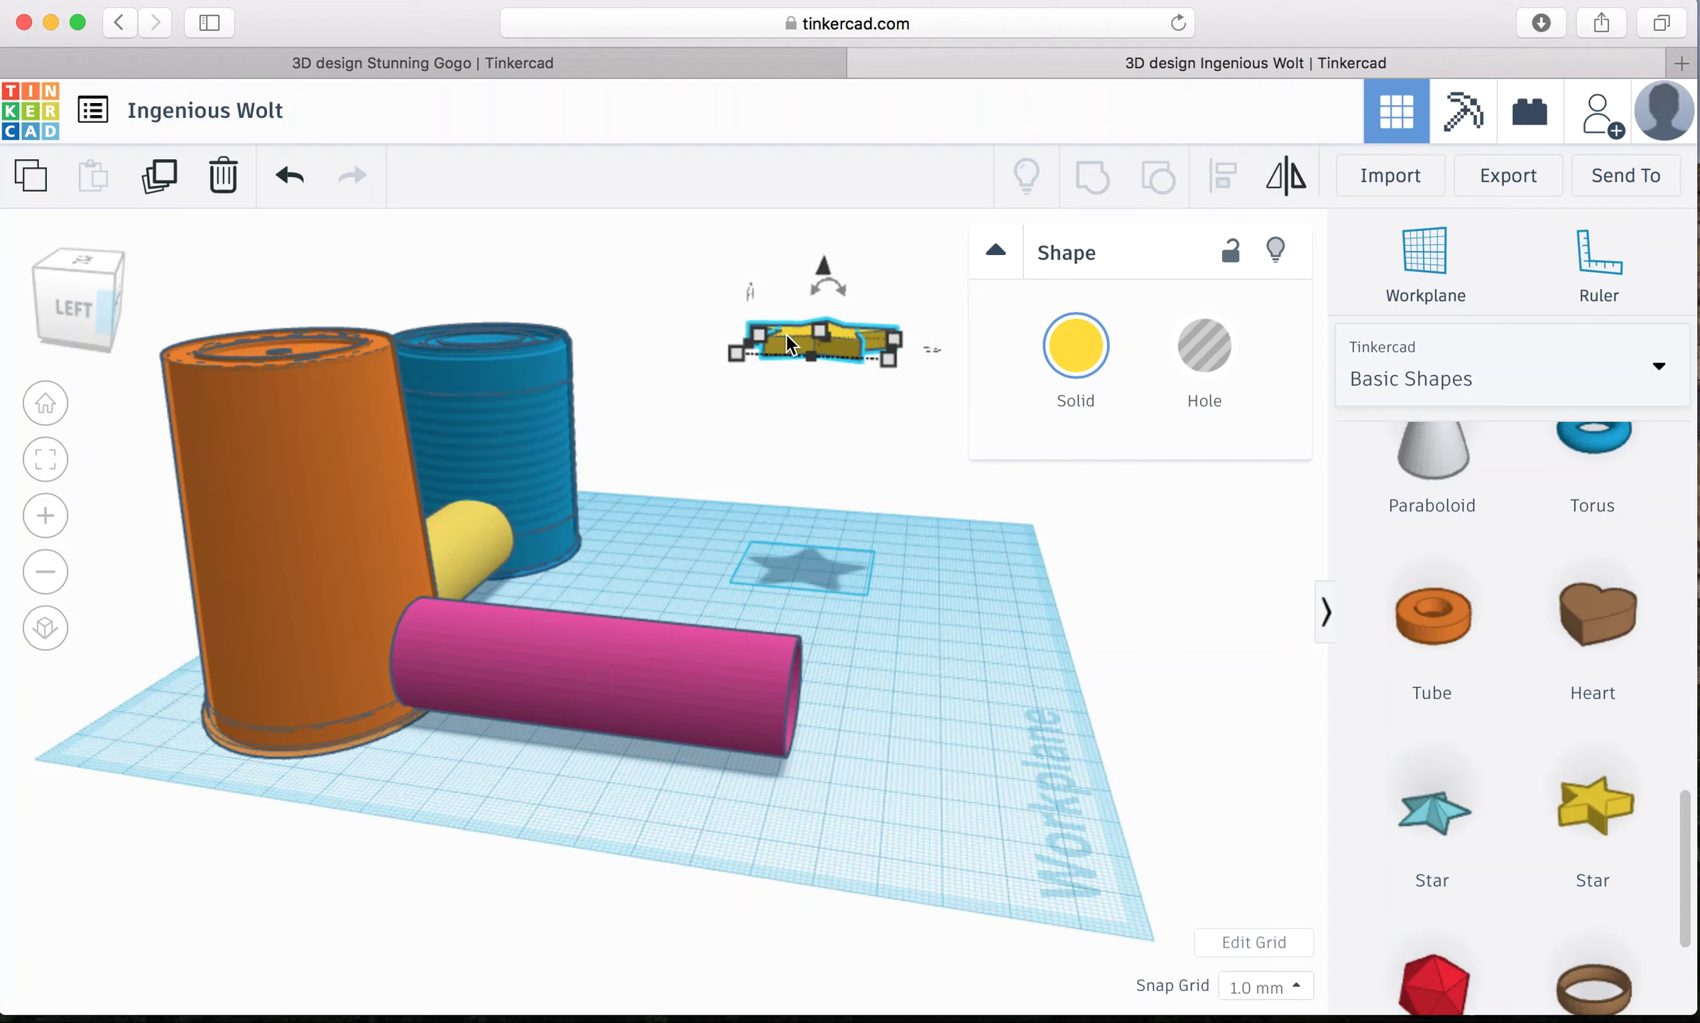
Step: Place the yellow star centred on the blue metal can's top, checking it from front and left views
left_click(824, 283)
left_click_drag(820, 281, 450, 320)
left_click(89, 309)
left_click_drag(83, 316, 82, 302)
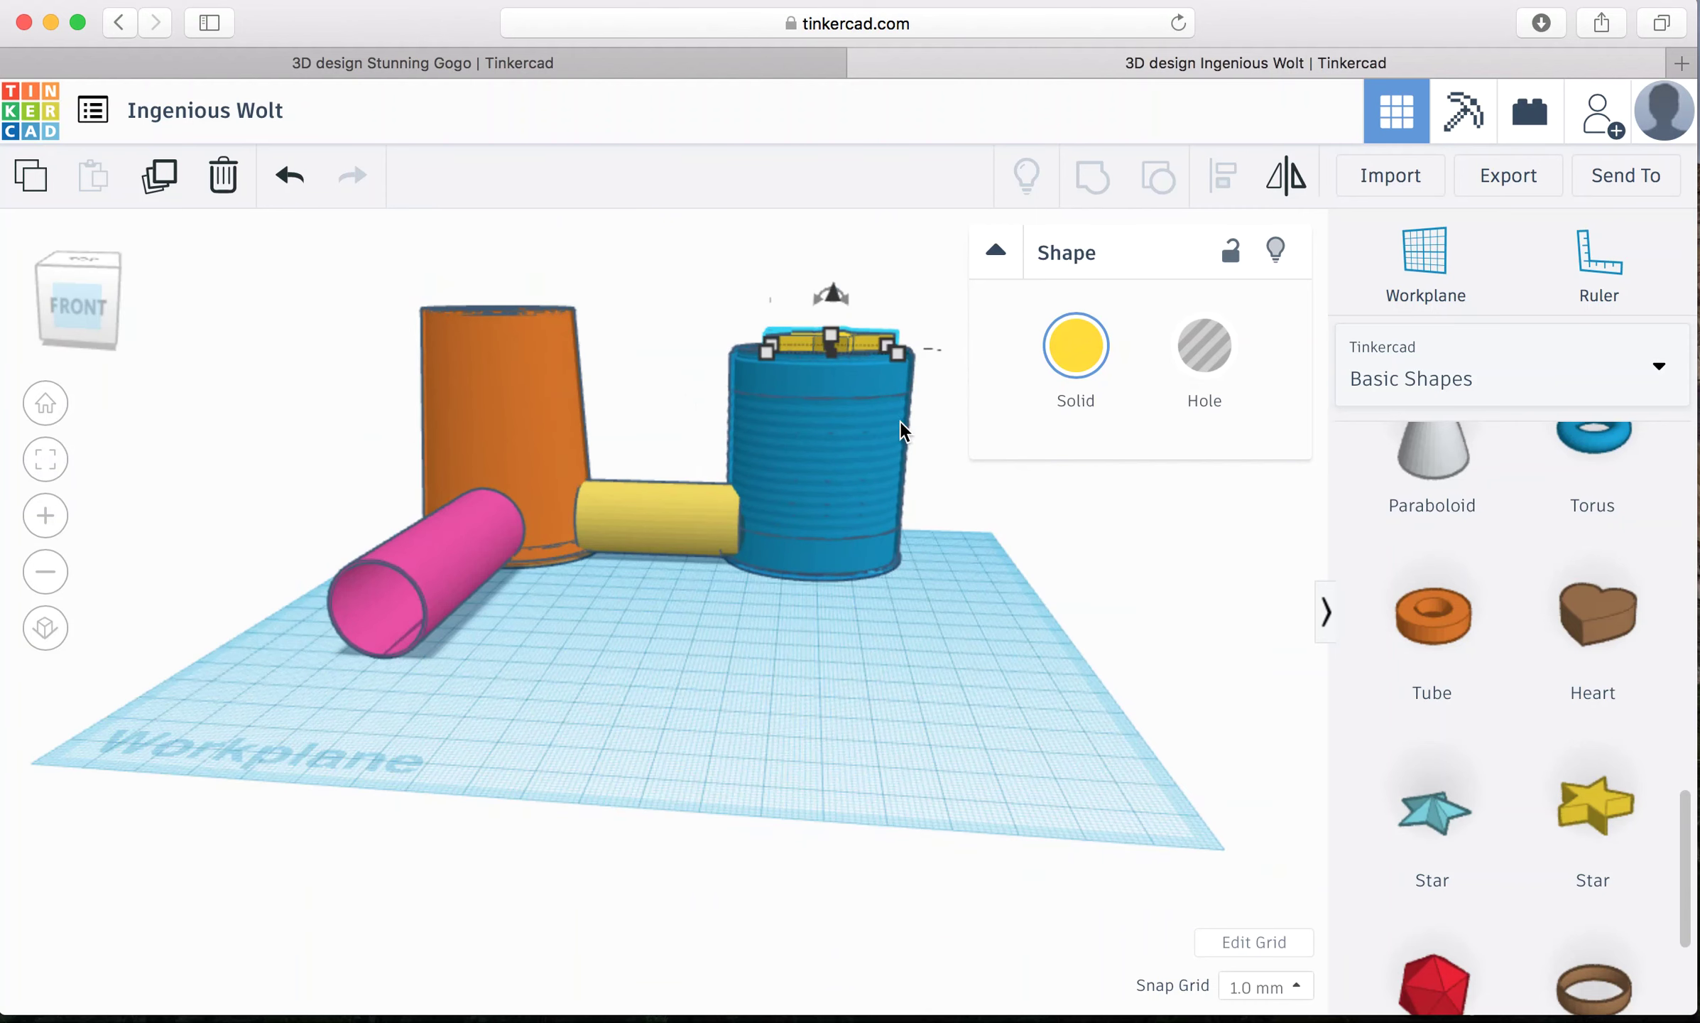
left_click(997, 251)
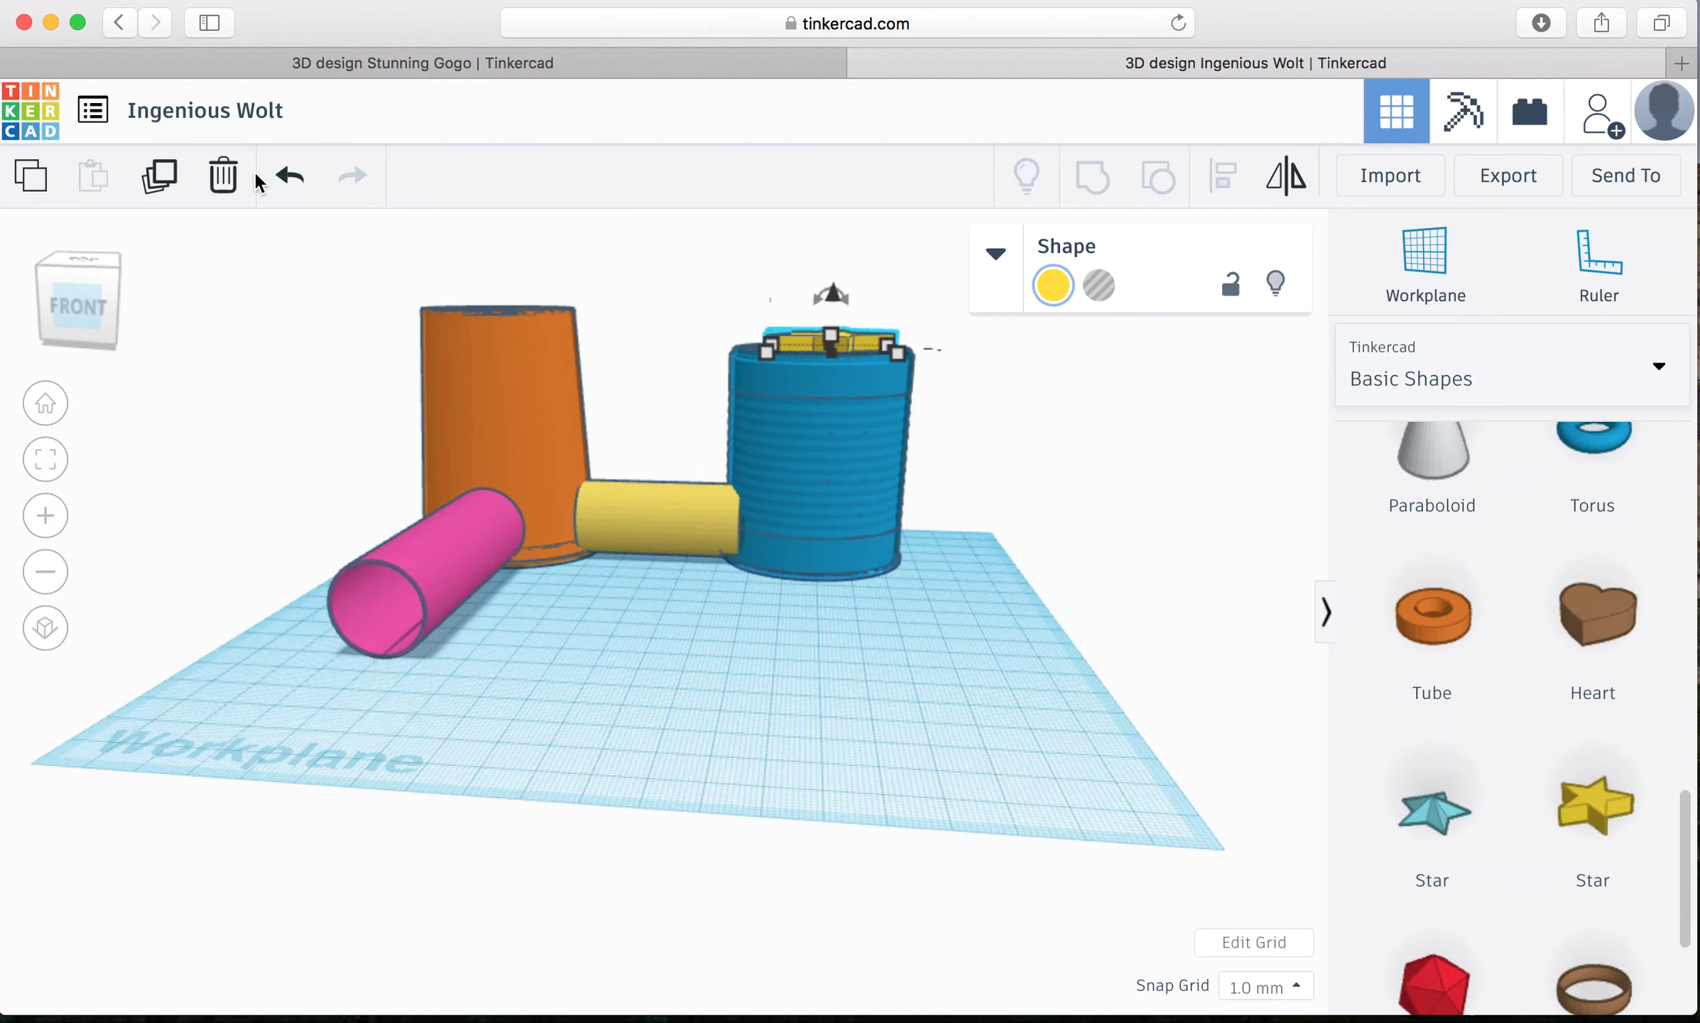
left_click_drag(95, 291, 262, 292)
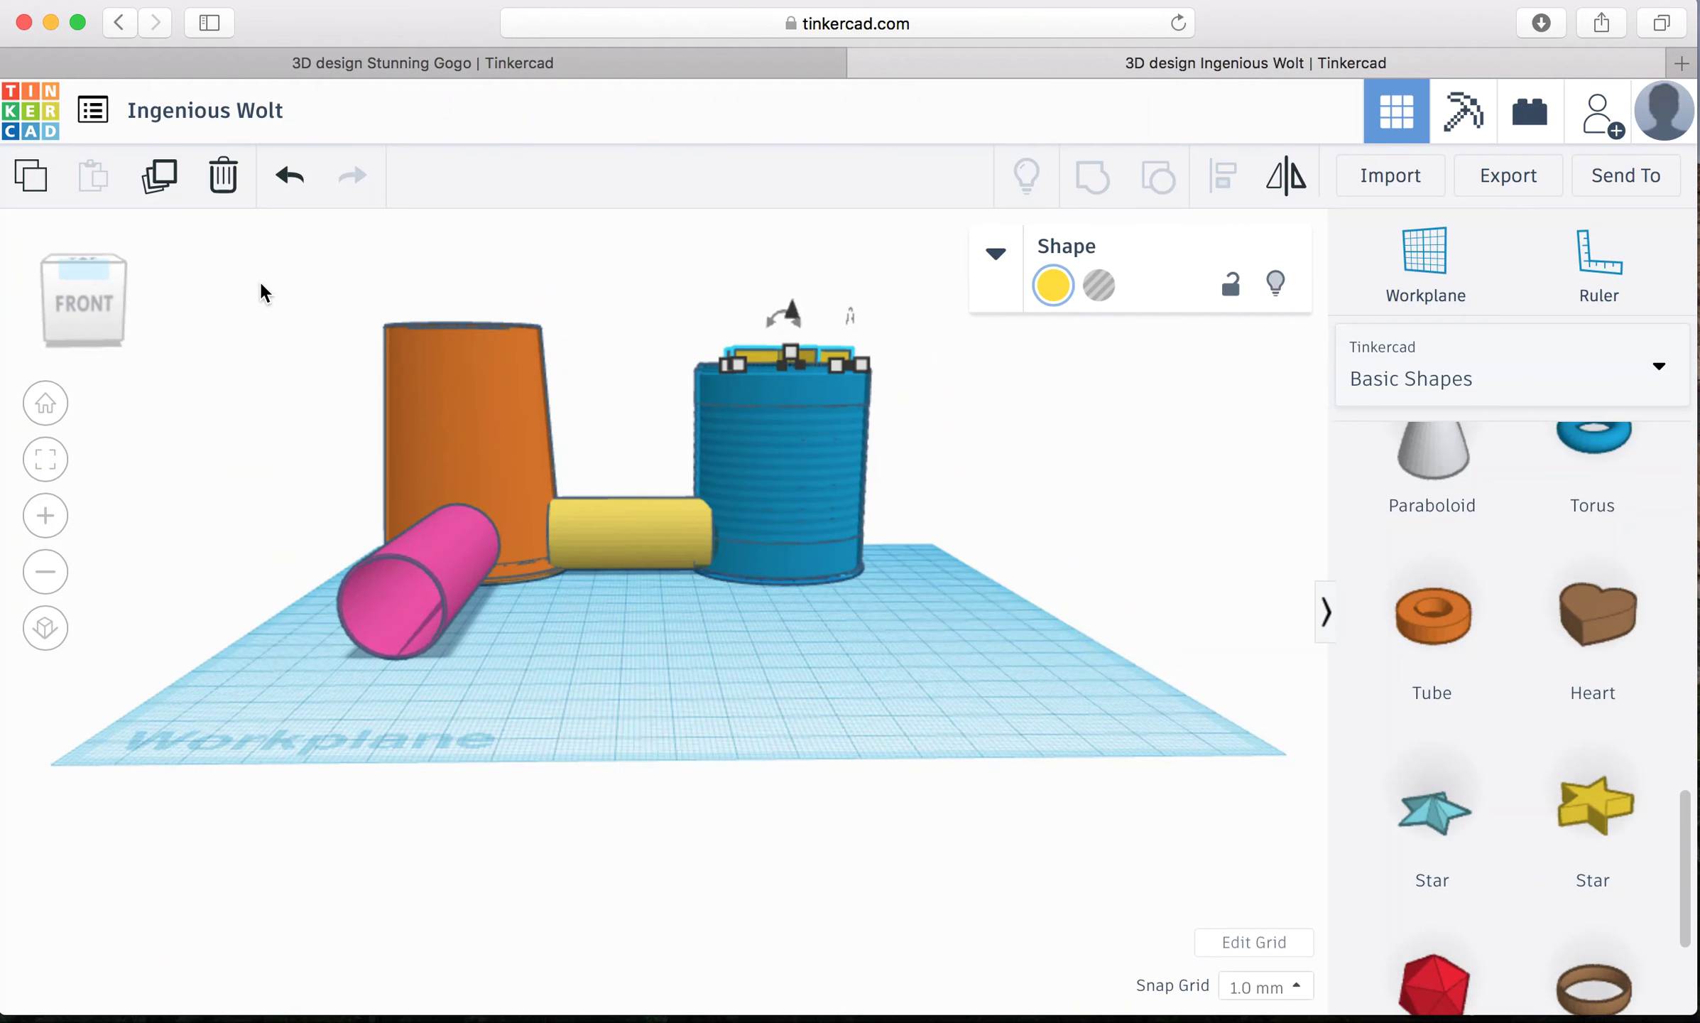